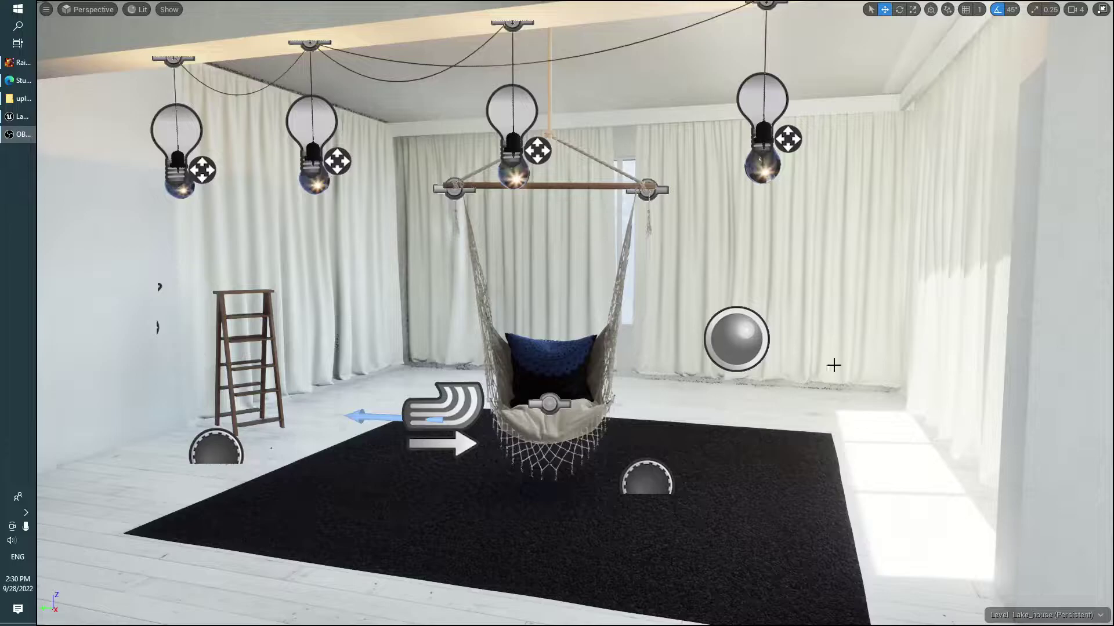
Step: Playtest the Lake_house level with Alt+P, flying around the hammock and ceiling bulbs, then stop with Esc
right_click_drag(727, 354, 765, 347)
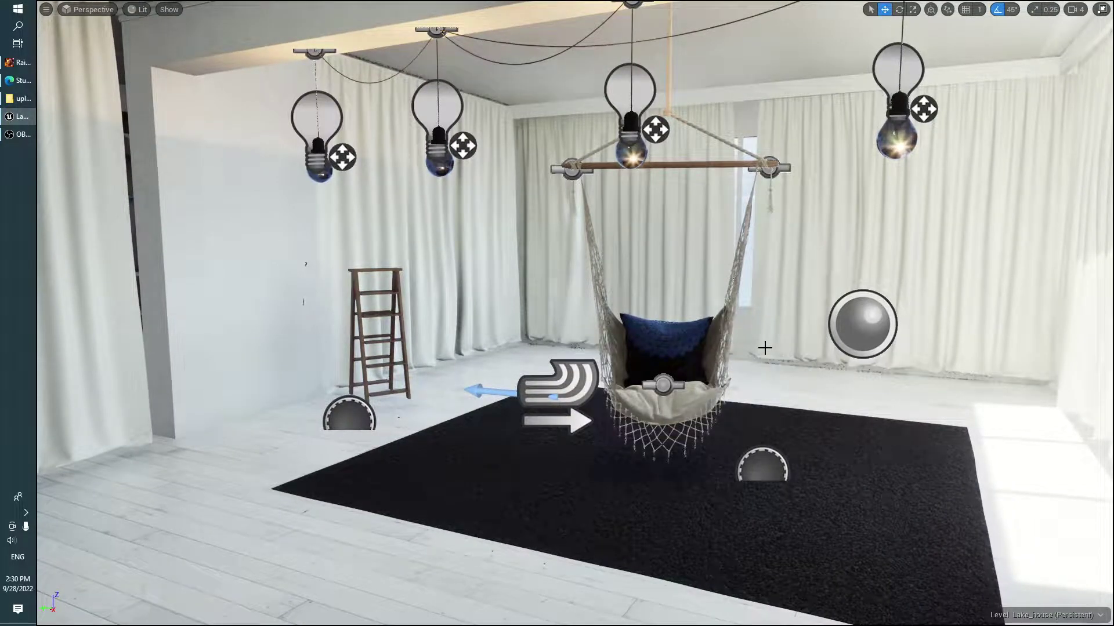
key("alt+p")
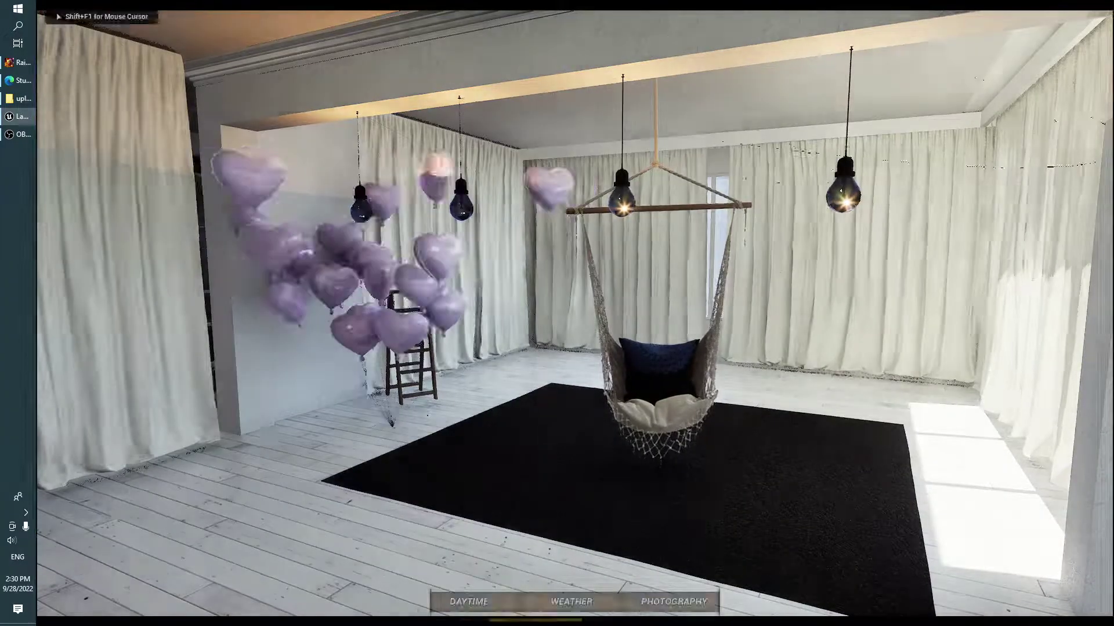
mouse_move(557, 313)
right_mouse_down()
mouse_move(557, 348)
mouse_move(499, 279)
right_mouse_up()
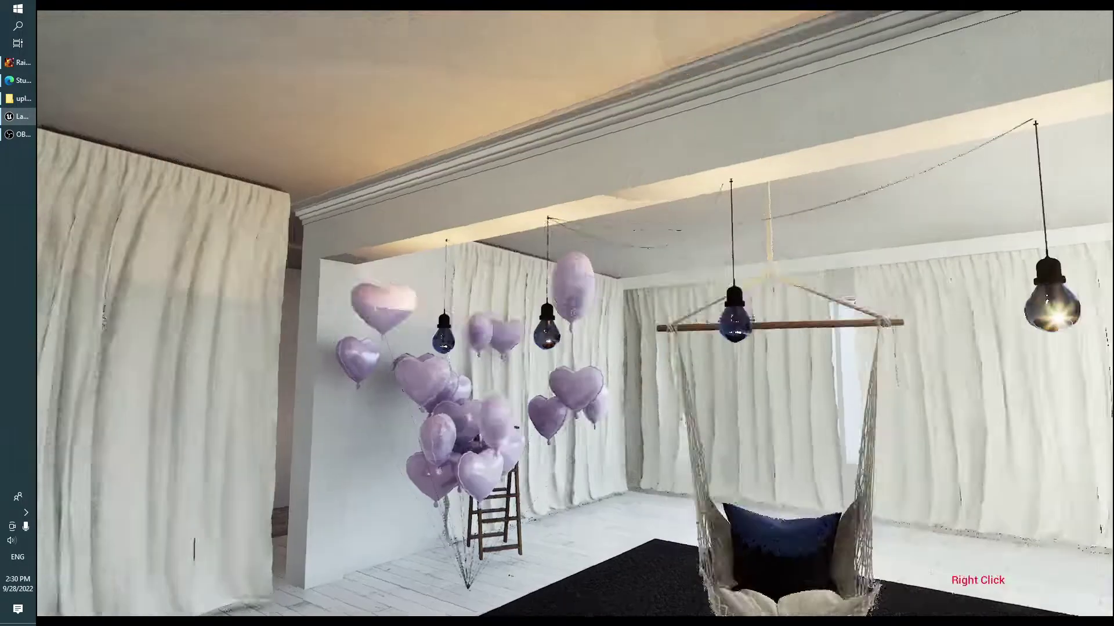
mouse_move(557, 314)
right_mouse_down()
mouse_move(499, 313)
mouse_move(667, 313)
right_mouse_up()
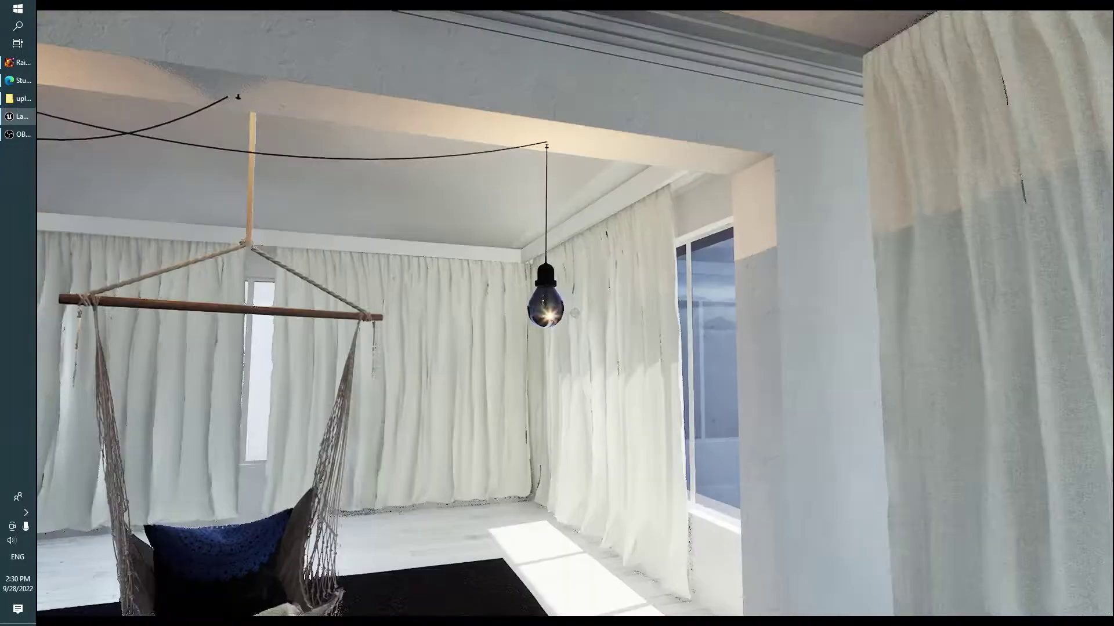
right_click_drag(573, 313, 406, 313)
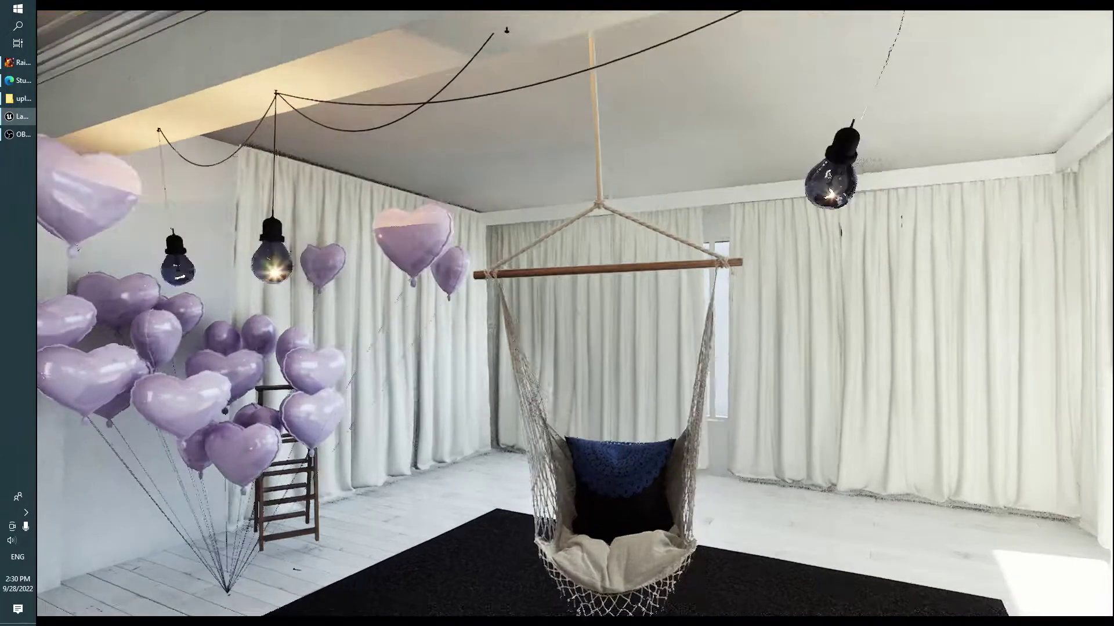
right_click_drag(574, 313, 575, 440)
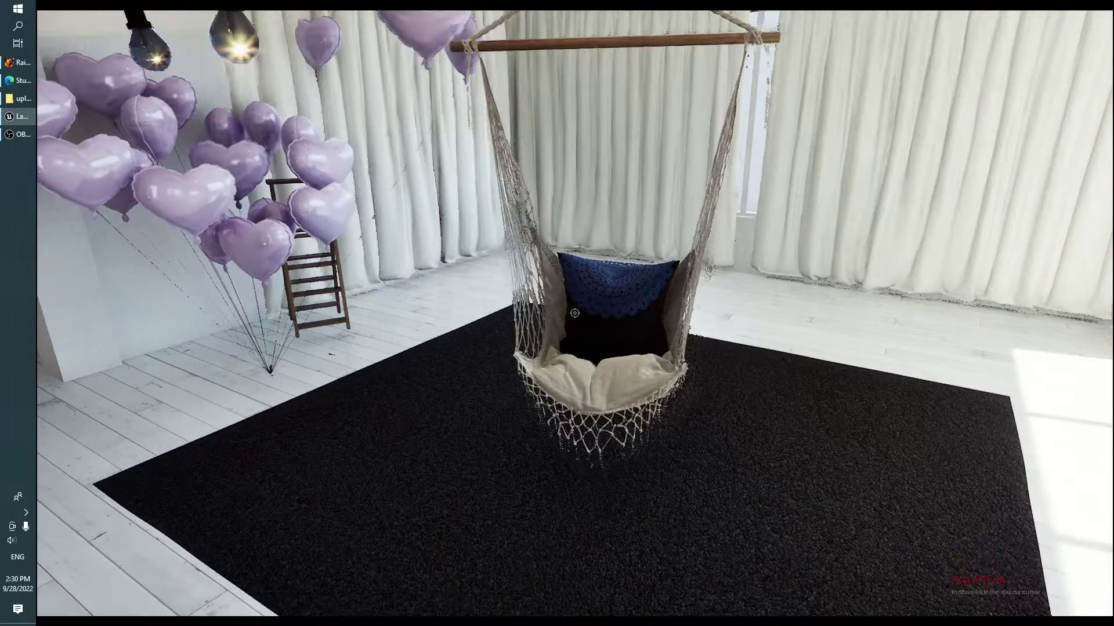
right_click_drag(575, 313, 574, 232)
key("w")
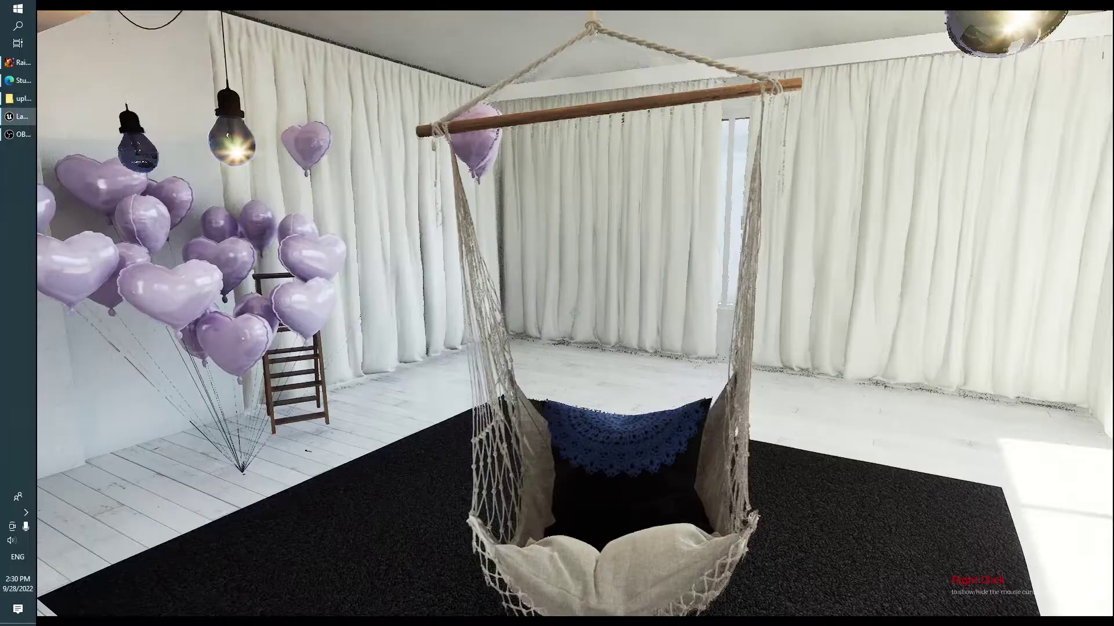
key("Escape")
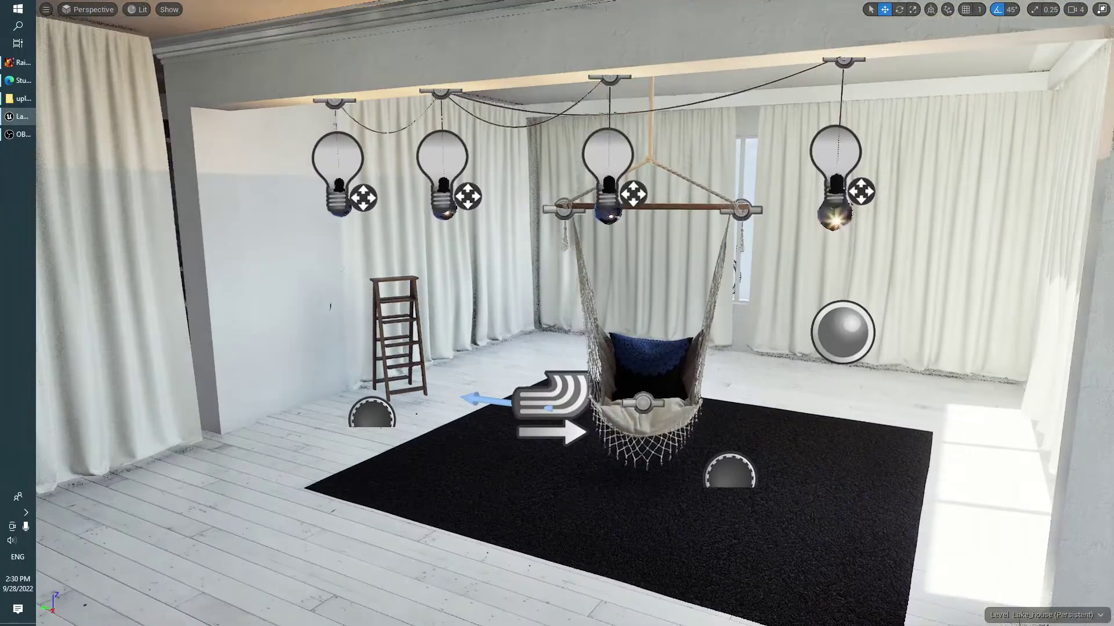
scroll(754, 371, "up", 1)
Step: Leave full-screen view and open the test level using the Content folder's Level filter
key("F11")
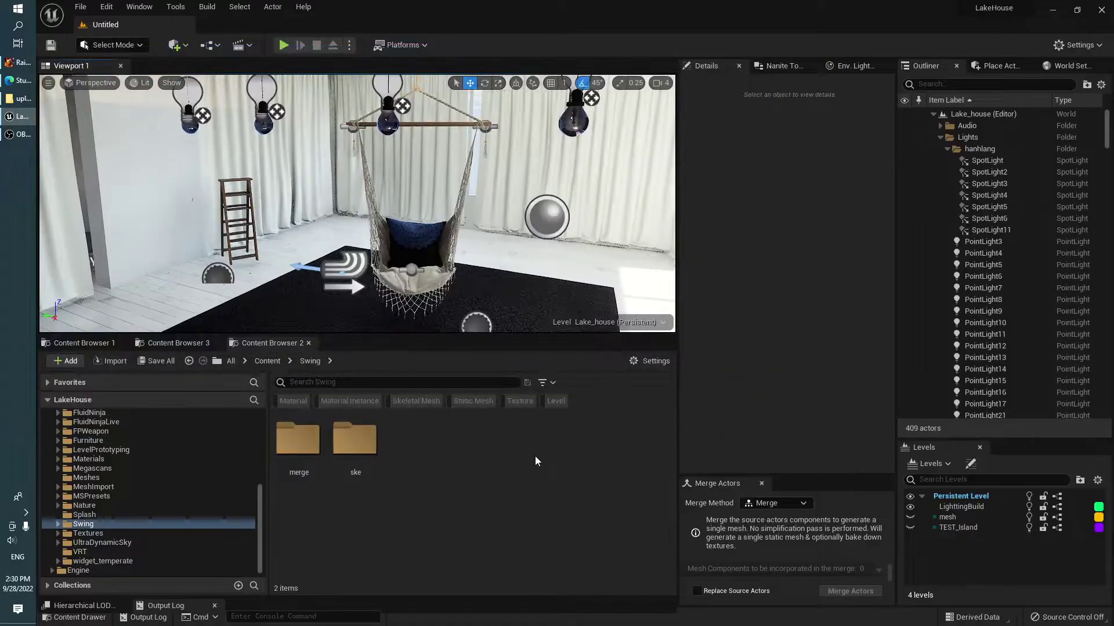
scroll(166, 454, "up", 5)
scroll(165, 454, "up", 5)
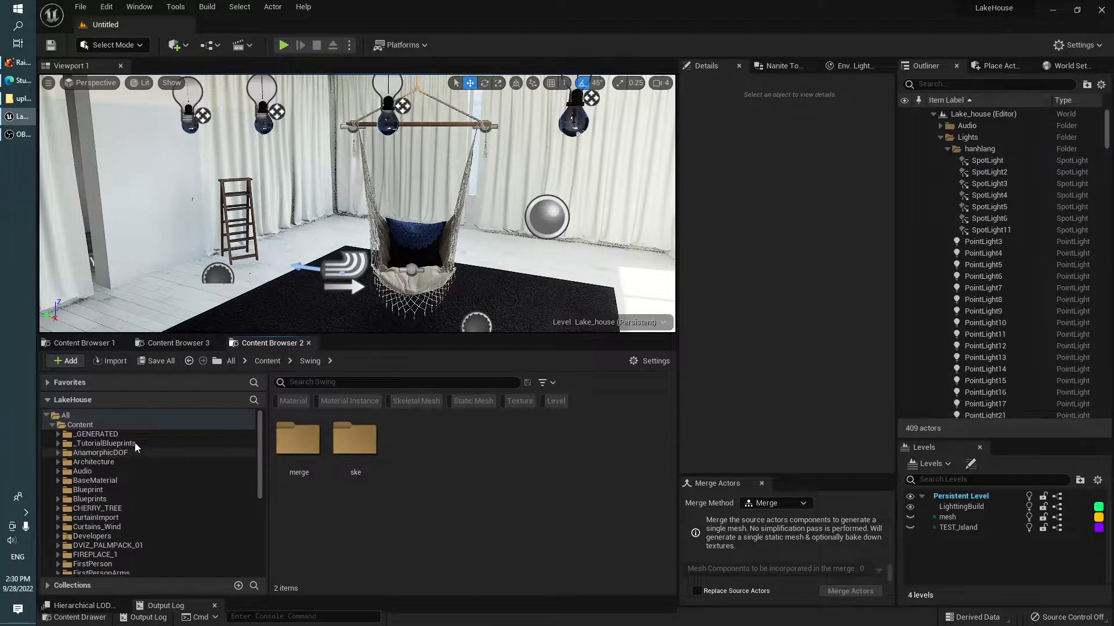
left_click(147, 426)
left_click(563, 400)
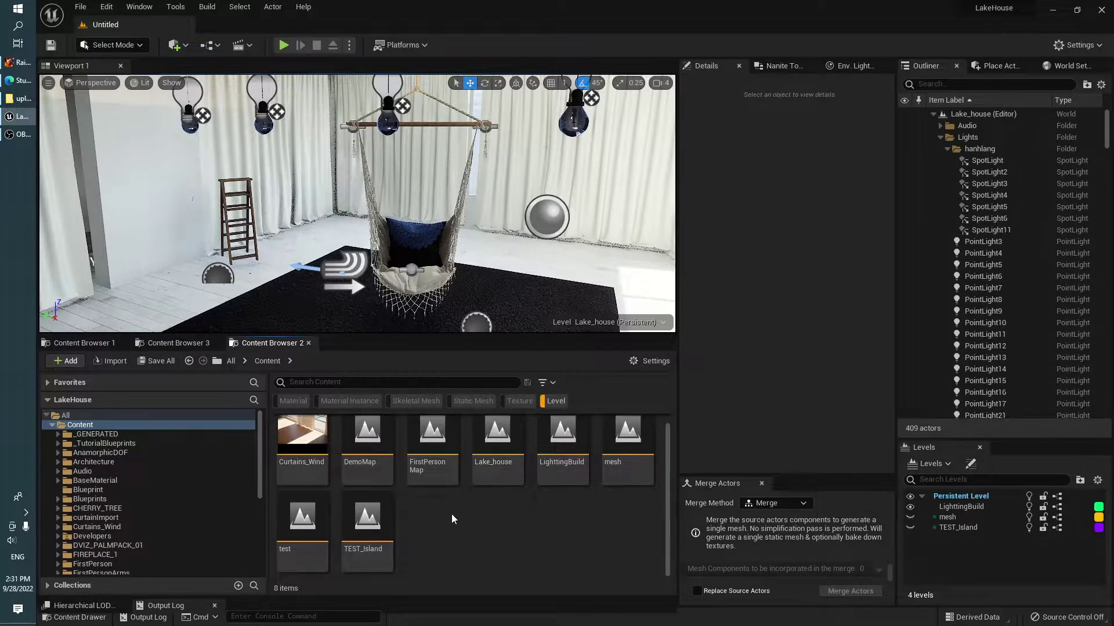
double_click(314, 528)
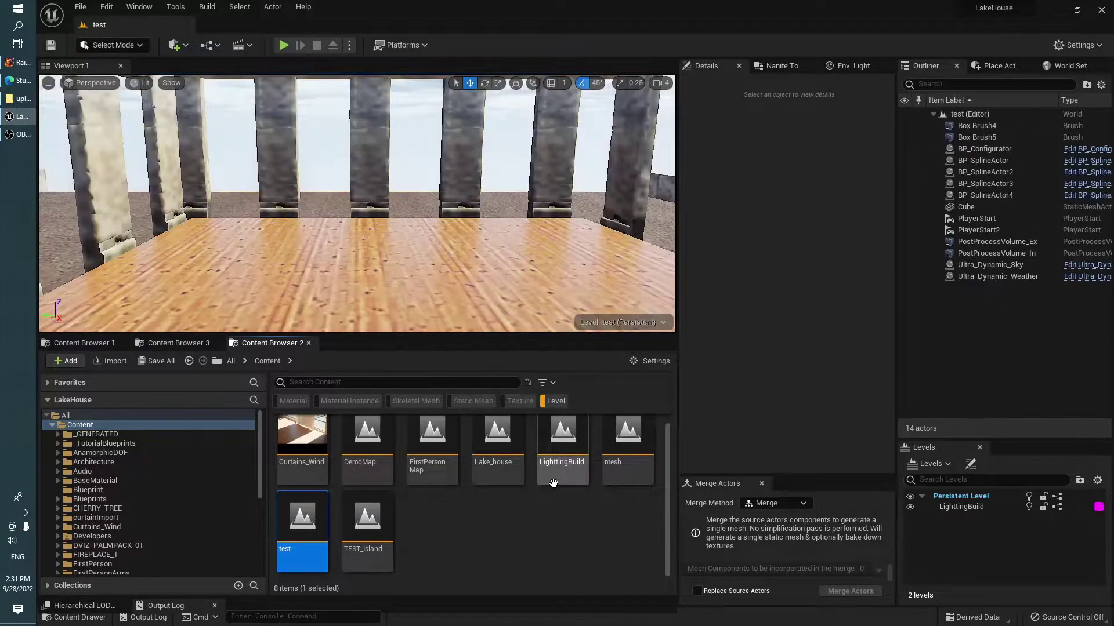
Step: Clear the Level filter and browse the _TutorialBlueprints folder
left_click(556, 401)
right_click_drag(432, 212, 426, 220)
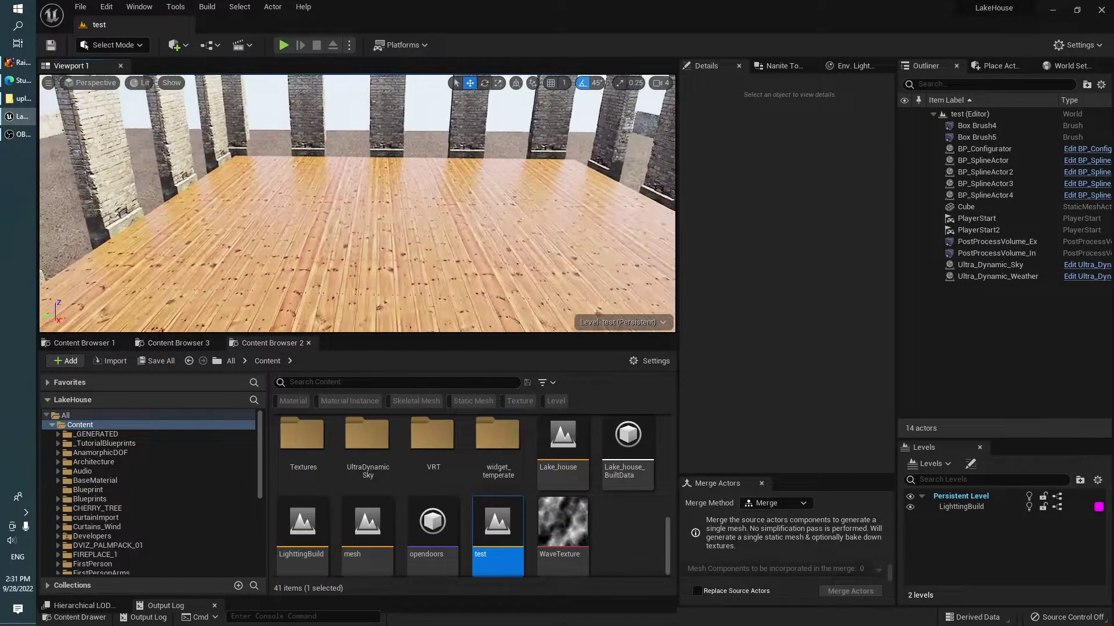
left_click(104, 443)
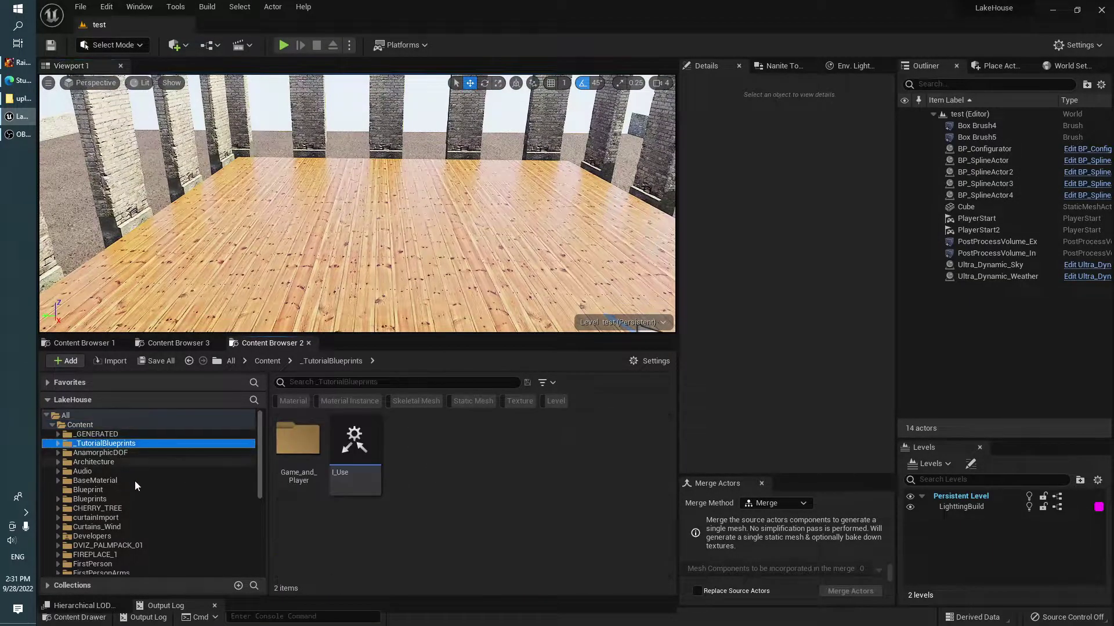
scroll(142, 493, "down", 5)
Step: View the Preview01, Preview02 and Preview03 images in a widened File Explorer preview pane
left_click(21, 98)
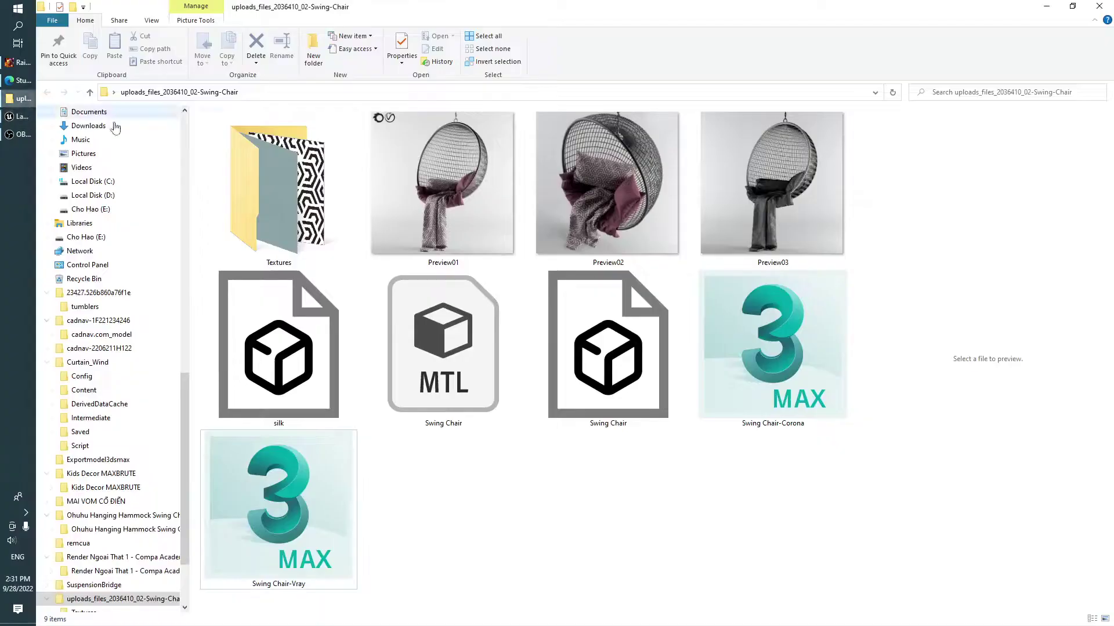
left_click(477, 208)
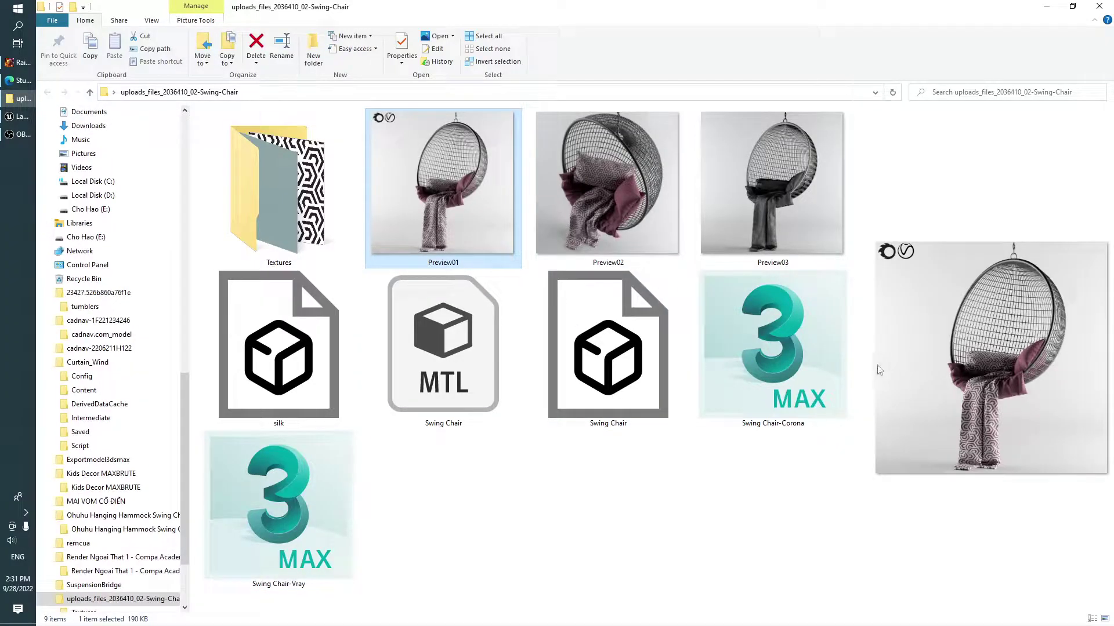
left_click_drag(862, 373, 723, 439)
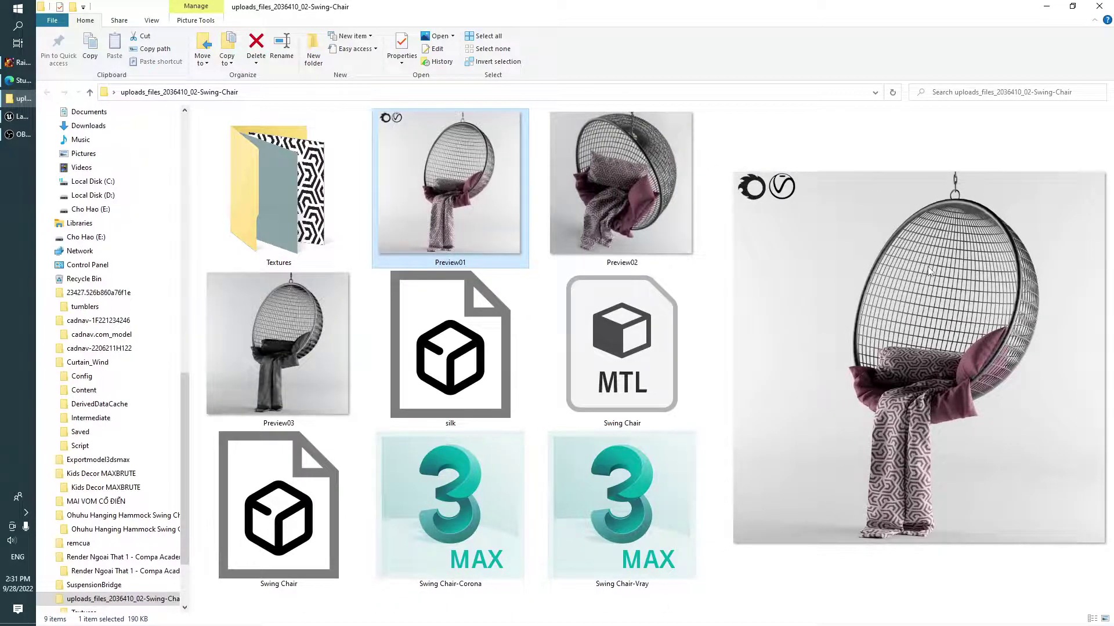
left_click(624, 201)
left_click(315, 344)
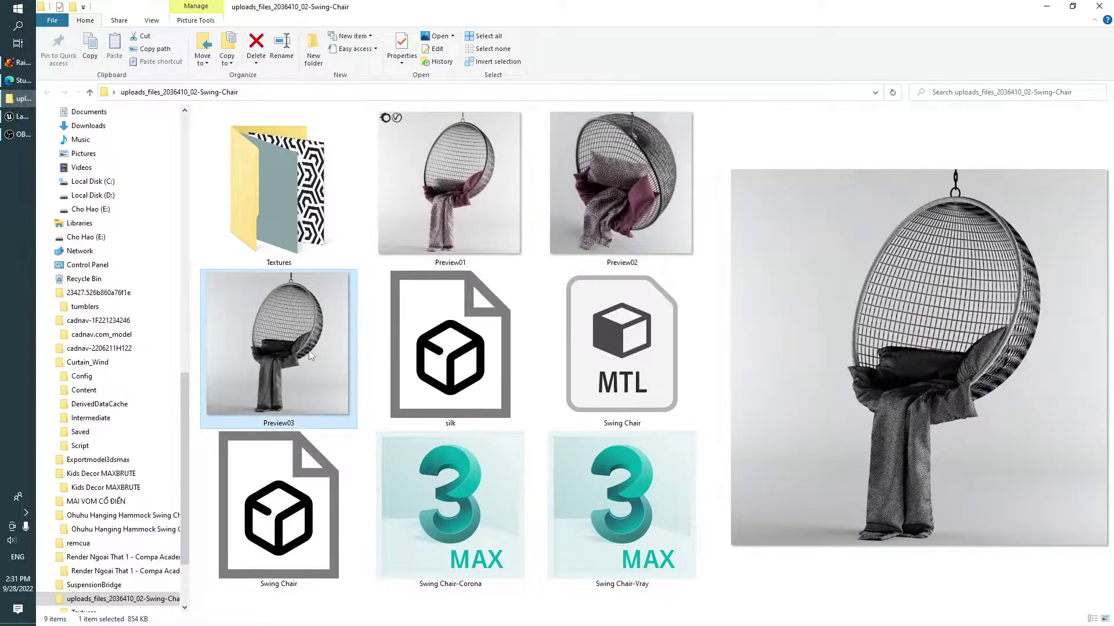
left_click(624, 193)
left_click(508, 182)
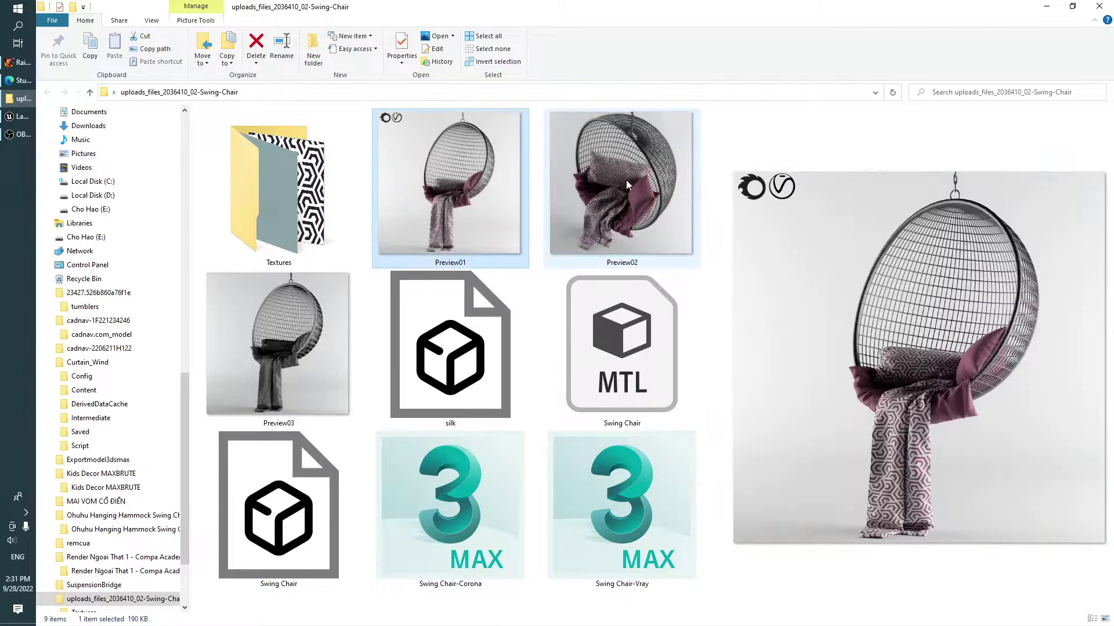
left_click(625, 180)
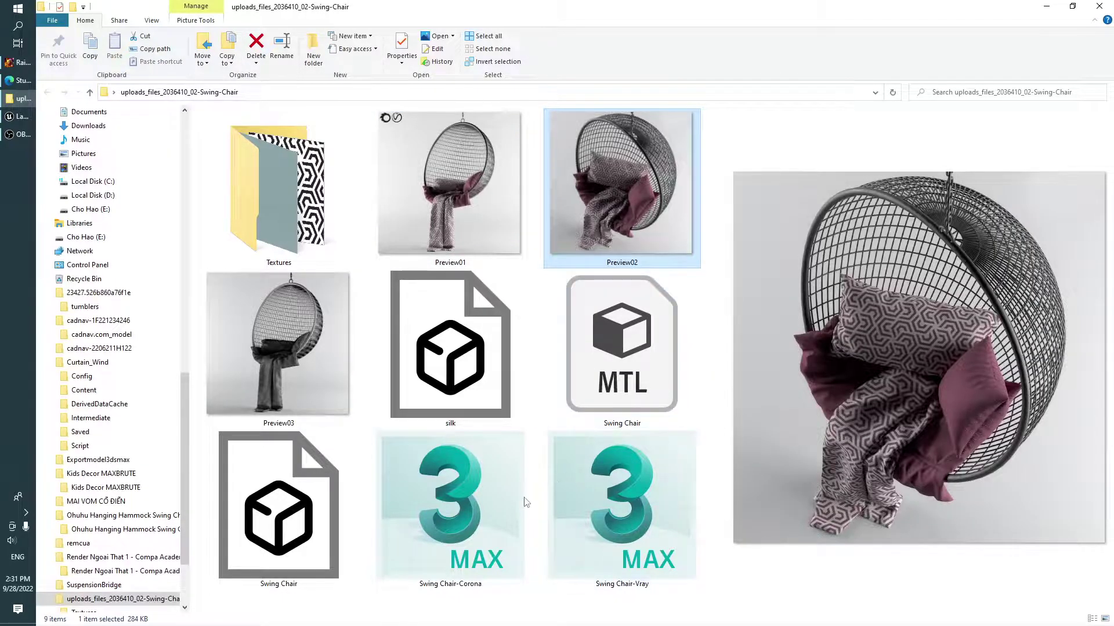
Step: Preview the Swing Chair model in 3D, then minimize File Explorer
left_click(472, 365)
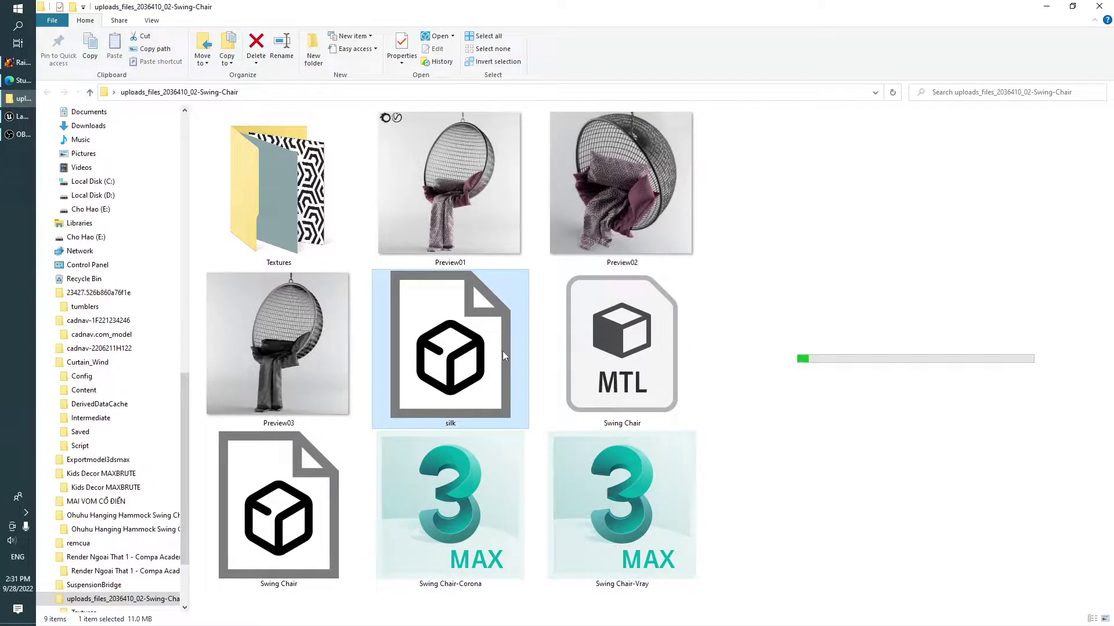
left_click(639, 514)
left_click(278, 510)
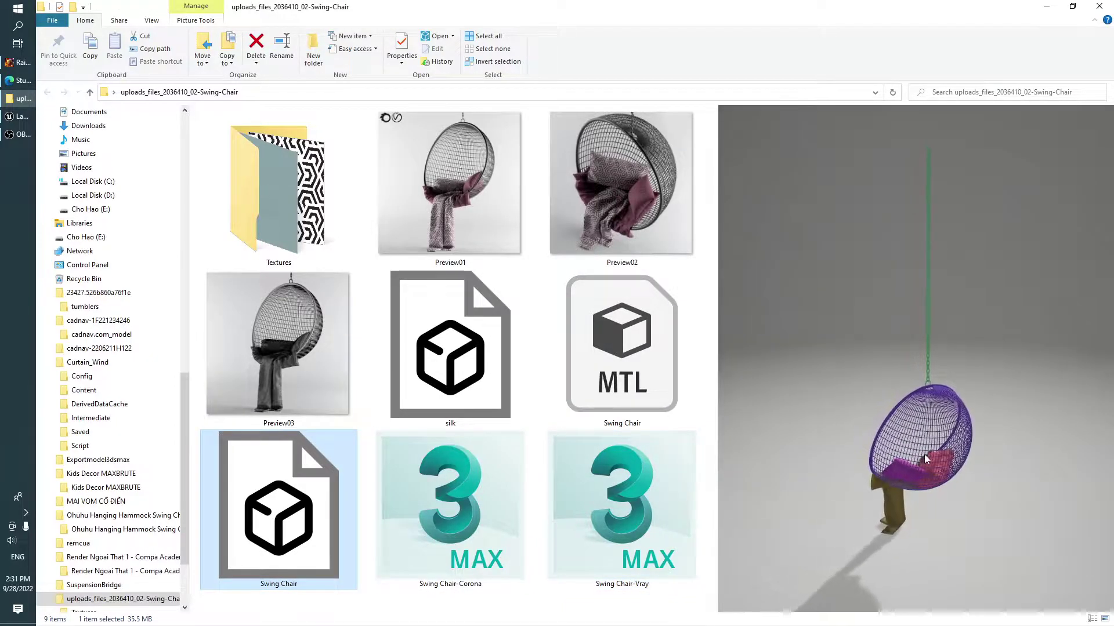
left_click(1047, 9)
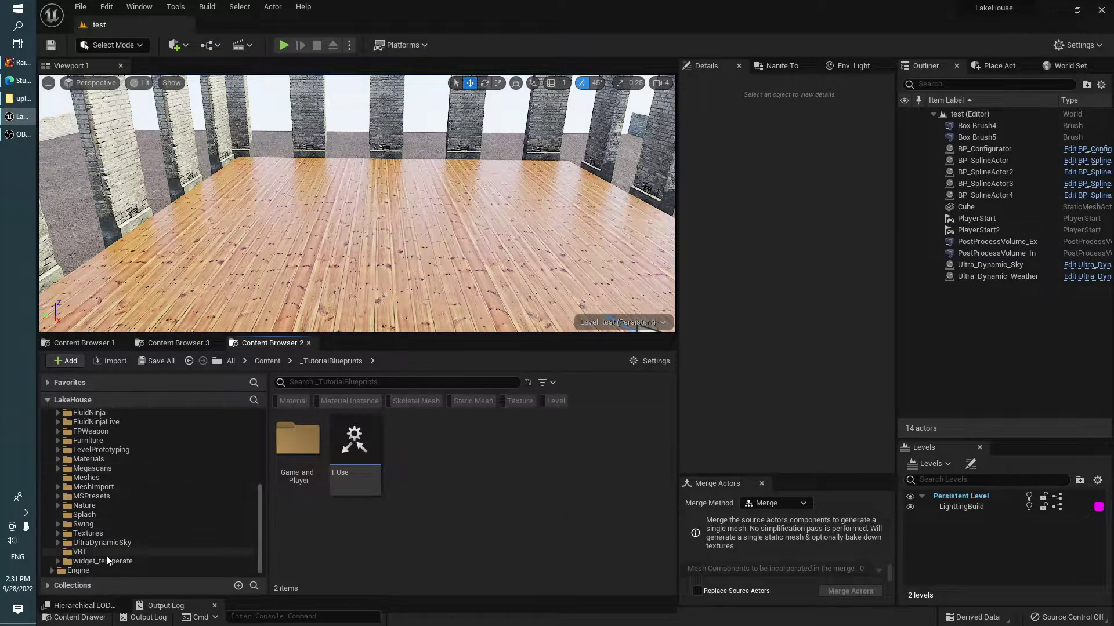
Step: Inspect the Swing folder's merge and ske subfolders, then bring File Explorer back to the front
left_click(63, 525)
left_click(85, 533)
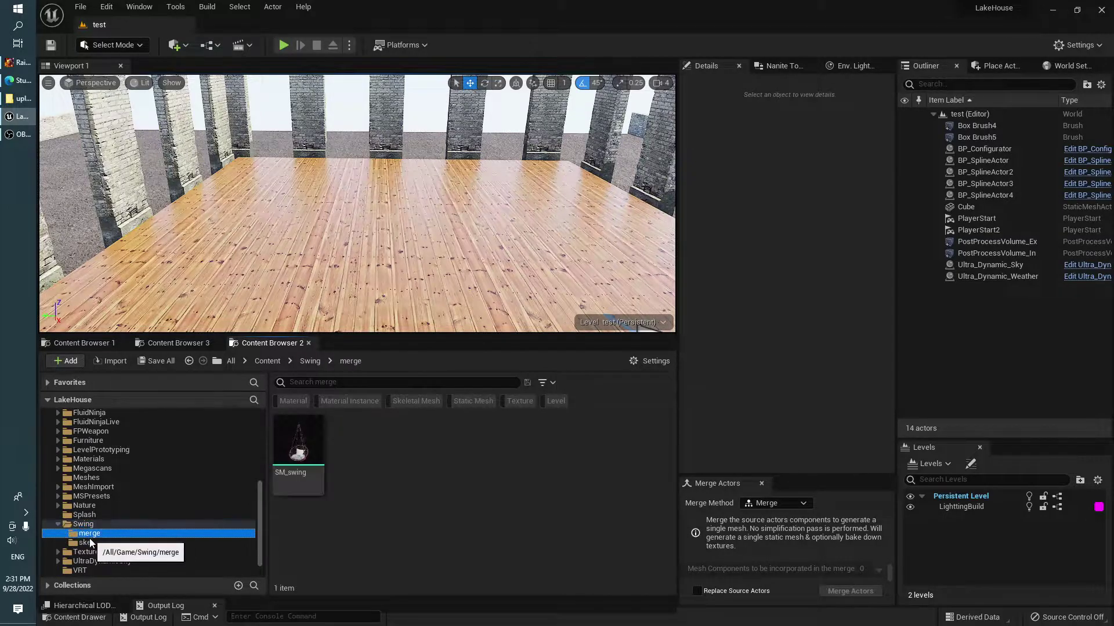
left_click(90, 544)
left_click(87, 534)
left_click(92, 544)
left_click(93, 529)
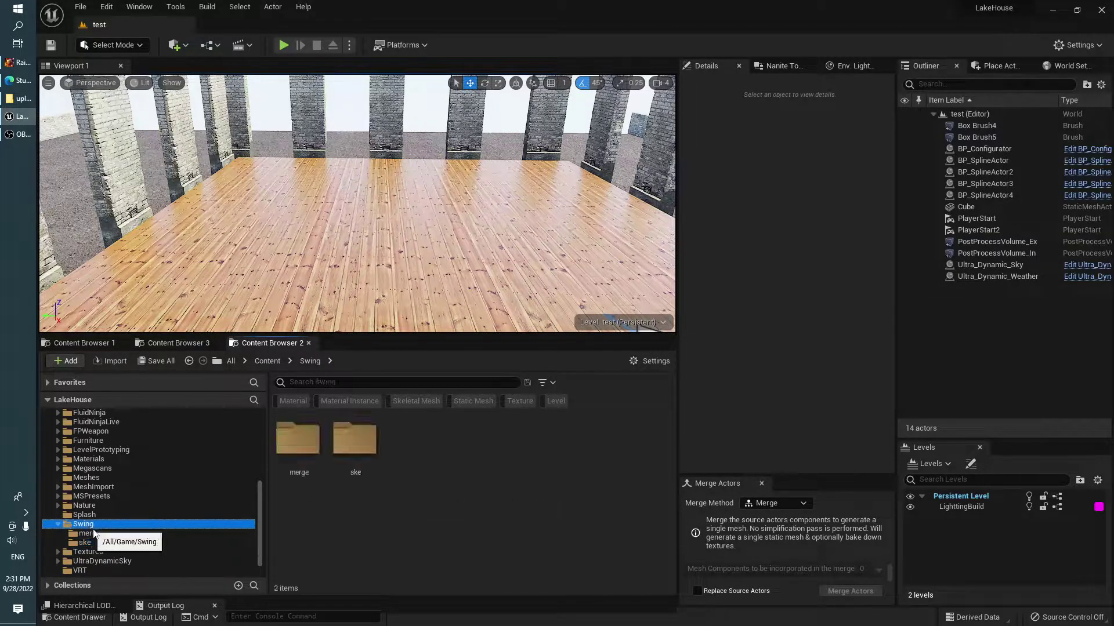
left_click(18, 99)
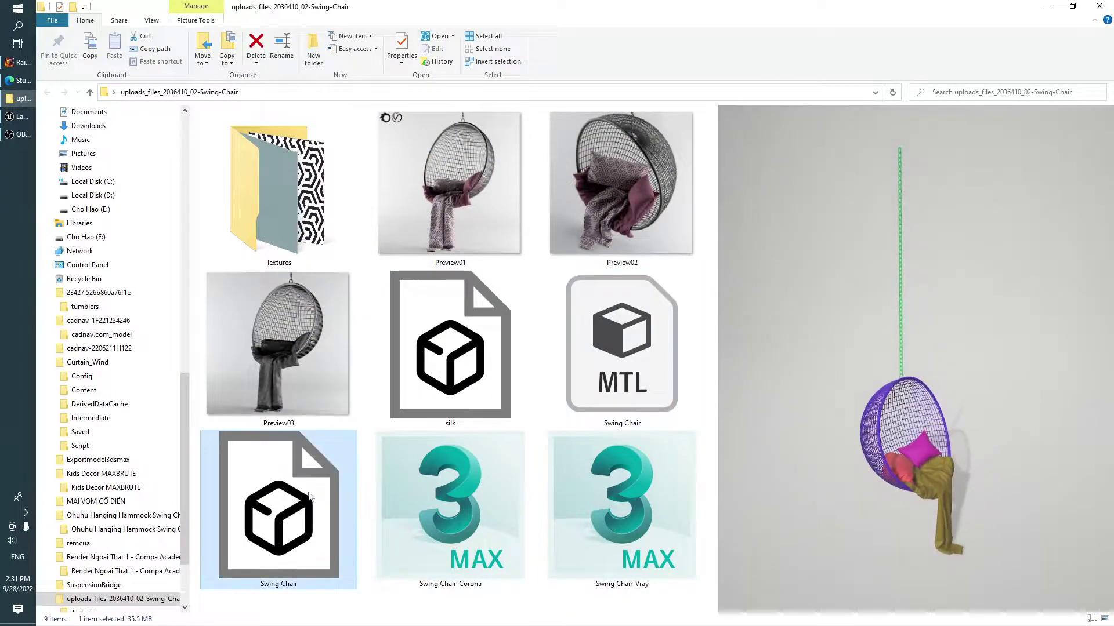
Step: Check the Swing Chair file's properties, then drag it into Unreal's Swing content folder
right_click(310, 492)
left_click(365, 483)
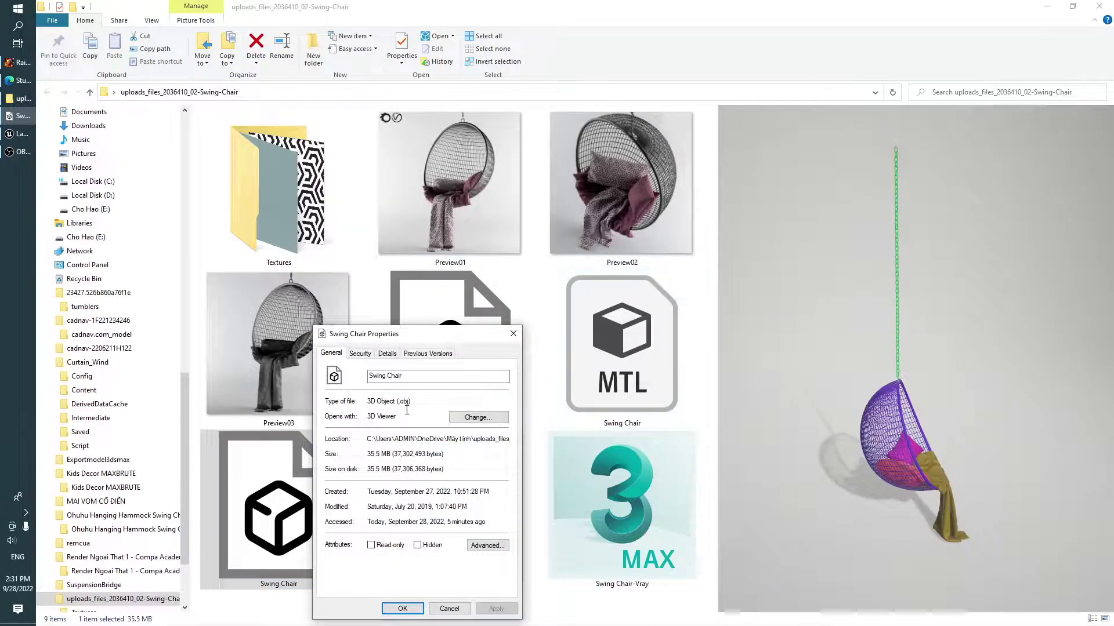
left_click(513, 333)
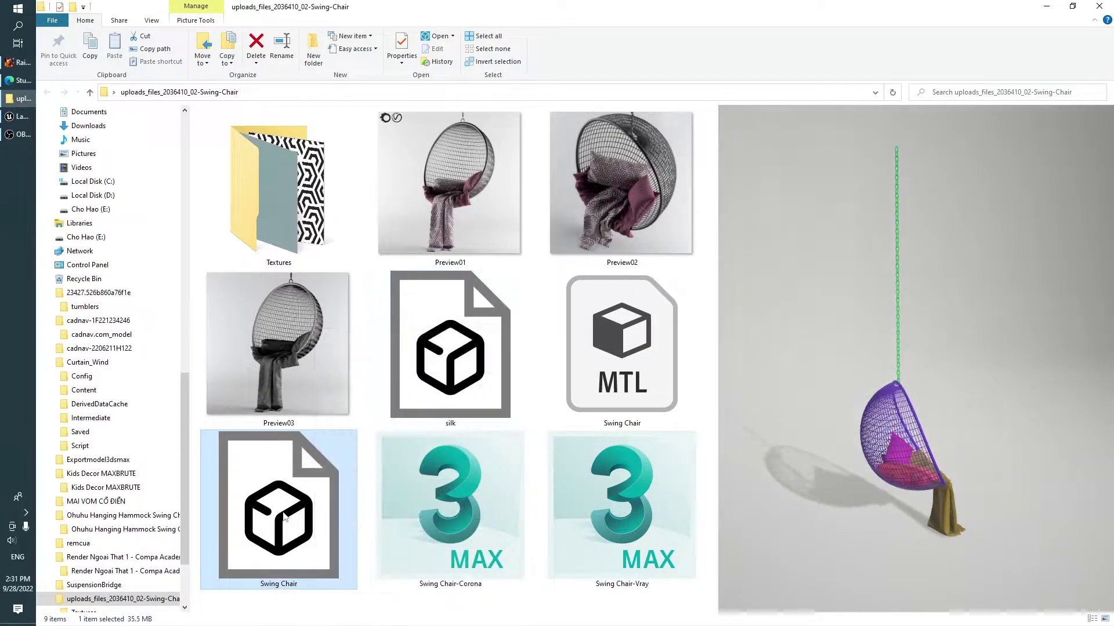
mouse_move(278, 510)
left_mouse_down()
mouse_move(27, 90)
mouse_move(399, 340)
left_mouse_up()
left_click_drag(478, 499, 492, 500)
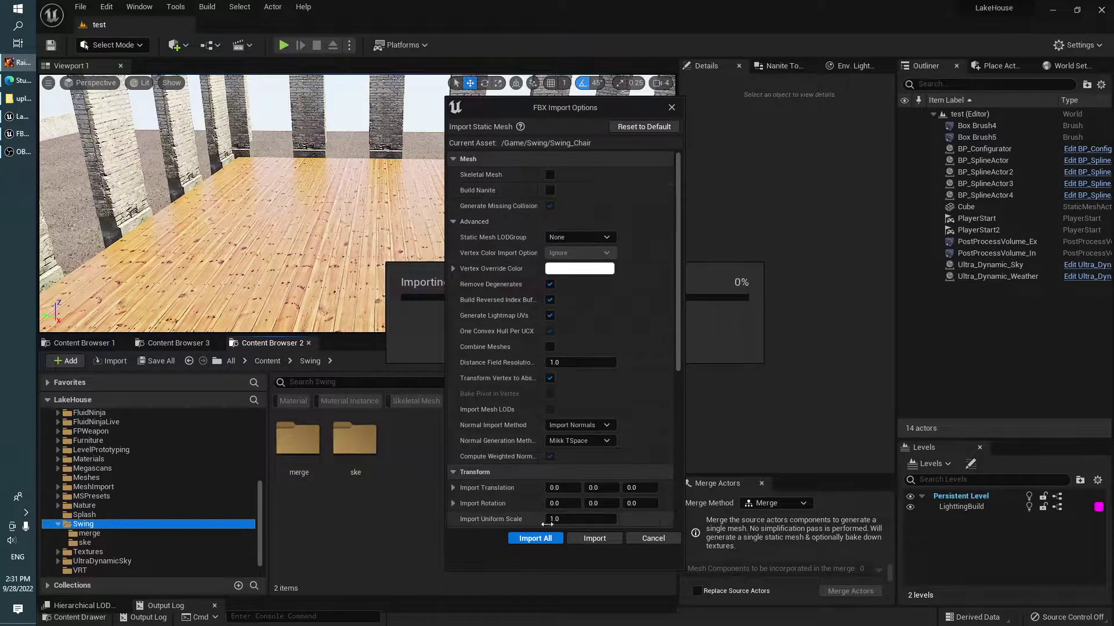
Step: Accept the FBX import options with Import All and let the Swing Chair import finish
left_click(588, 542)
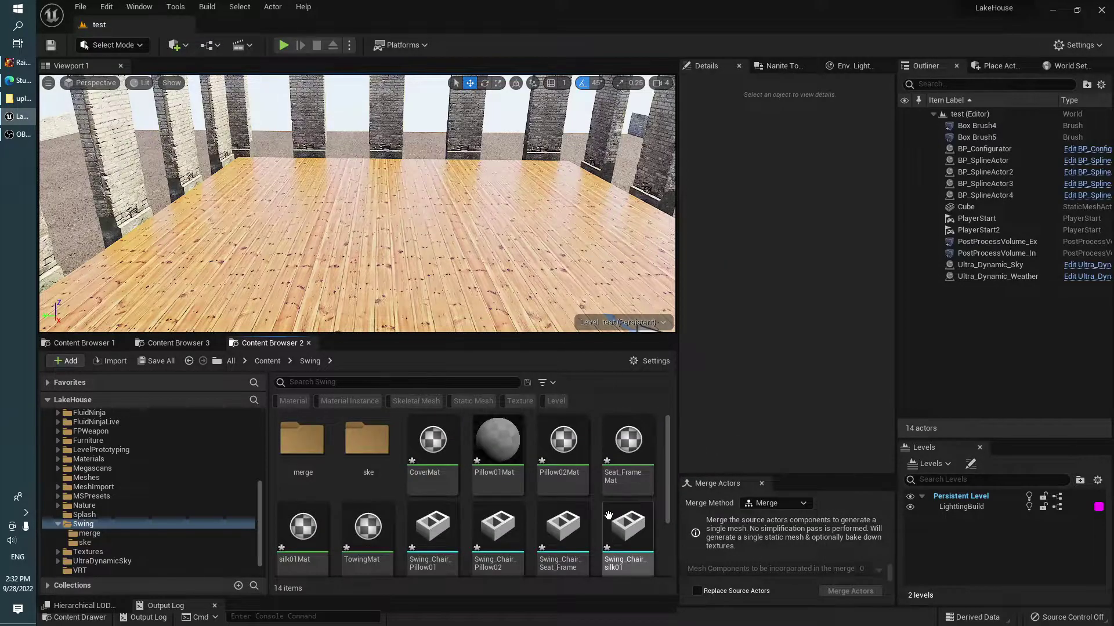
scroll(608, 516, "down", 2)
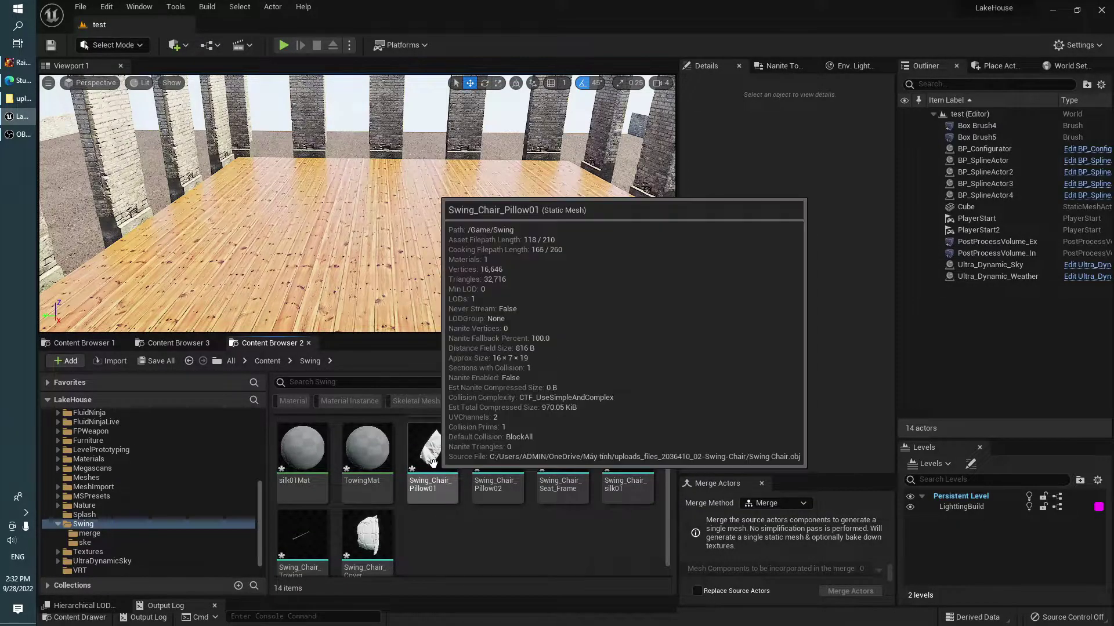
Step: Place the six Swing_Chair meshes into the level and raise them toward the ceiling
left_click(432, 461)
left_click(367, 540, "shift")
right_click_drag(348, 232, 348, 186)
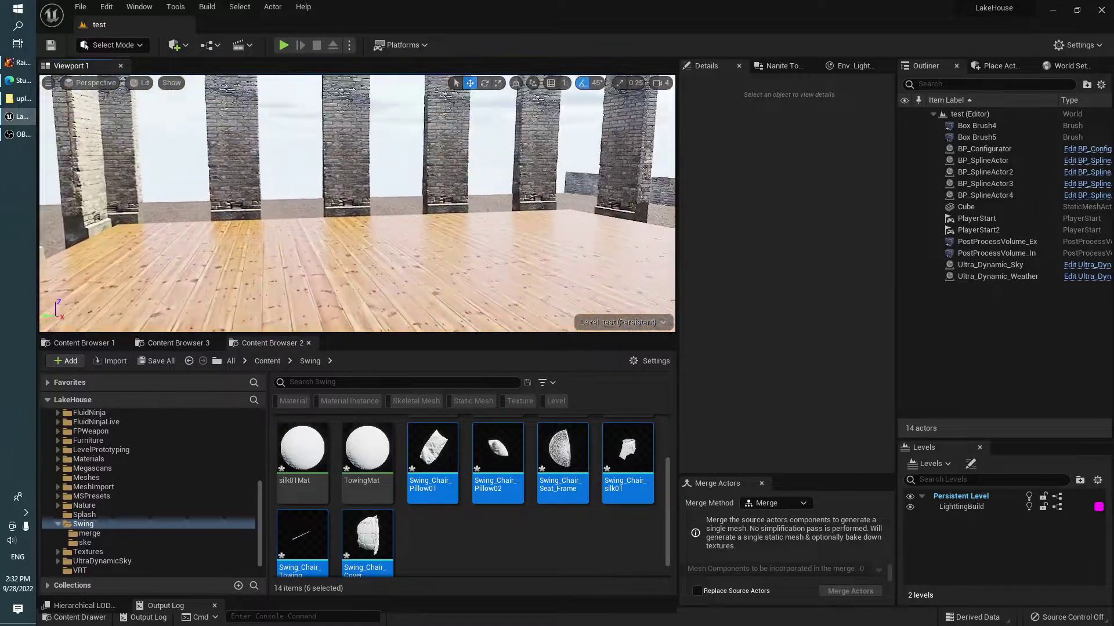
right_click_drag(594, 273, 594, 255)
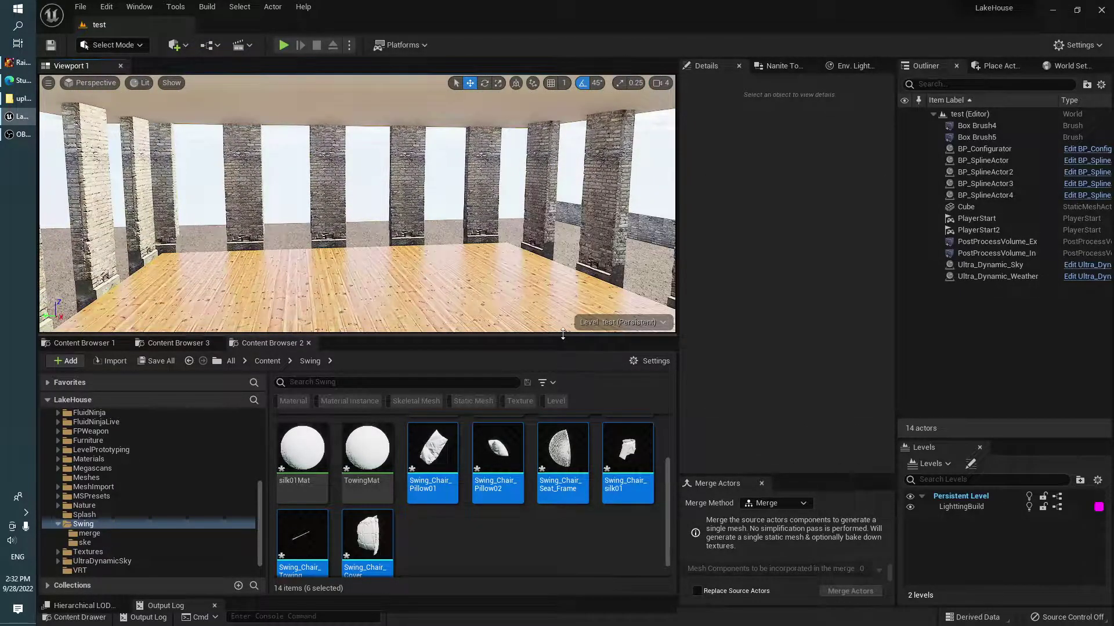
mouse_move(565, 336)
left_mouse_down()
mouse_move(566, 357)
mouse_move(522, 411)
left_mouse_up()
left_click_drag(498, 528, 416, 362)
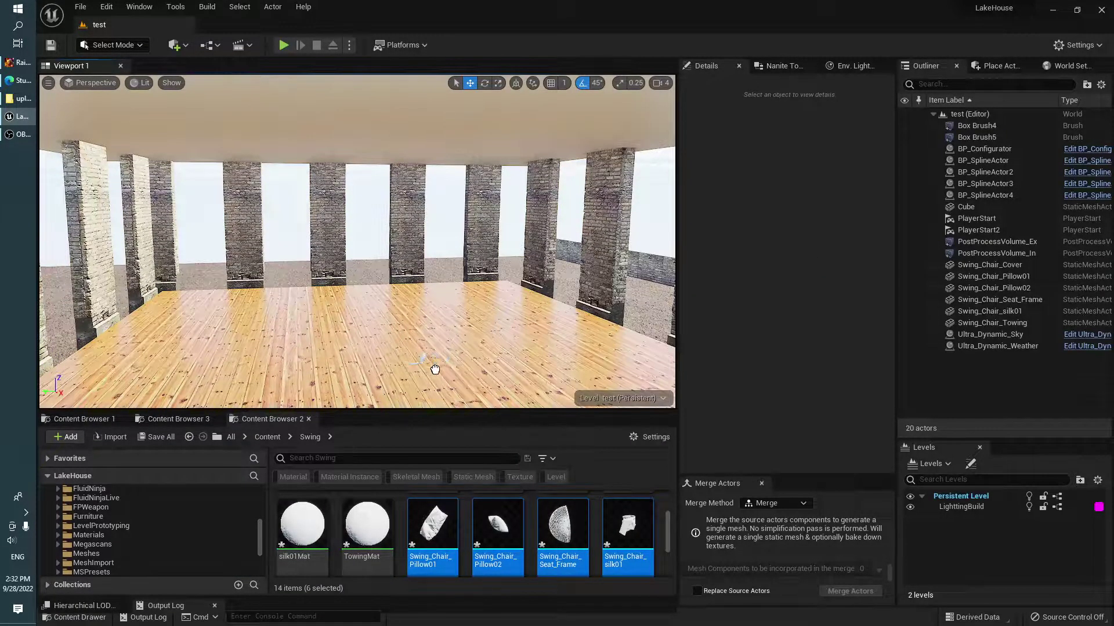
key("f")
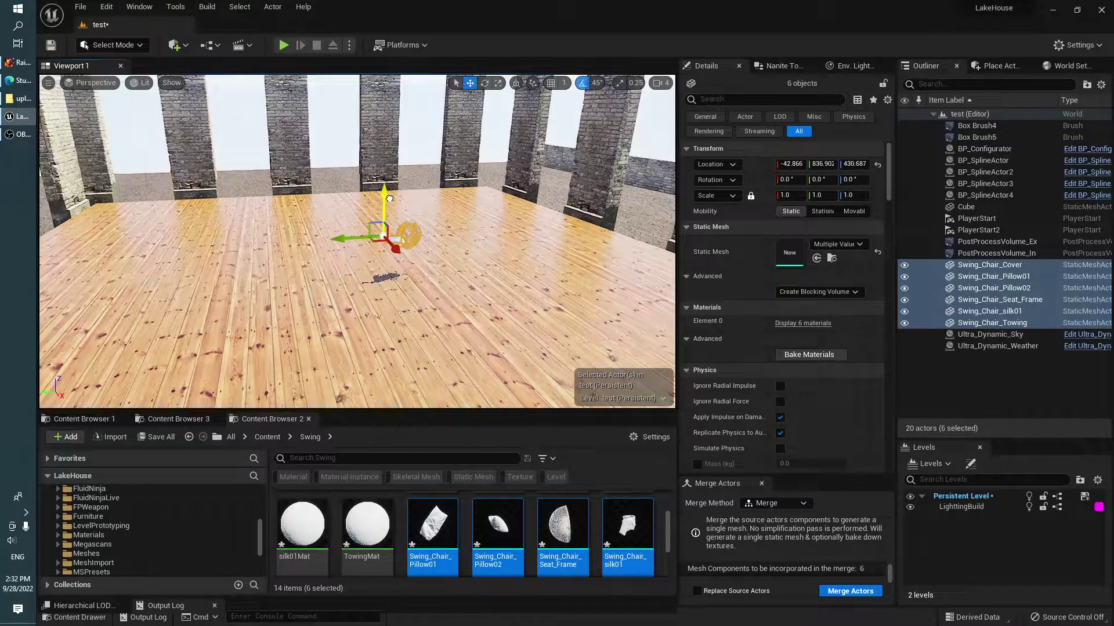
left_click_drag(389, 199, 389, 180)
key("f")
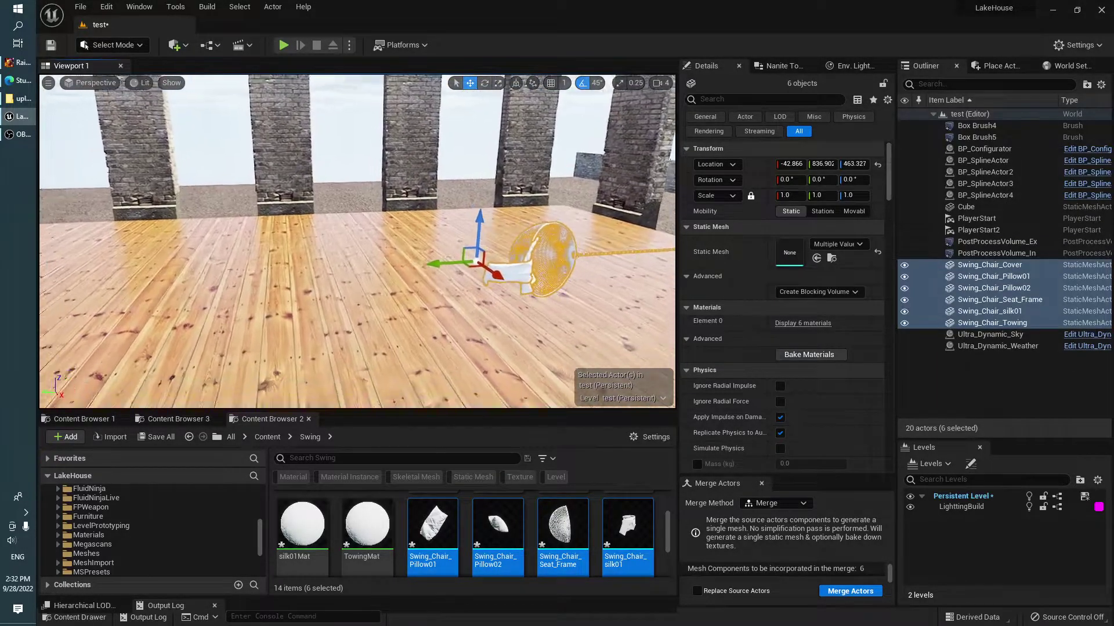
Step: Rotate the swing pieces 90° upright and scale them uniformly to 4
key("e")
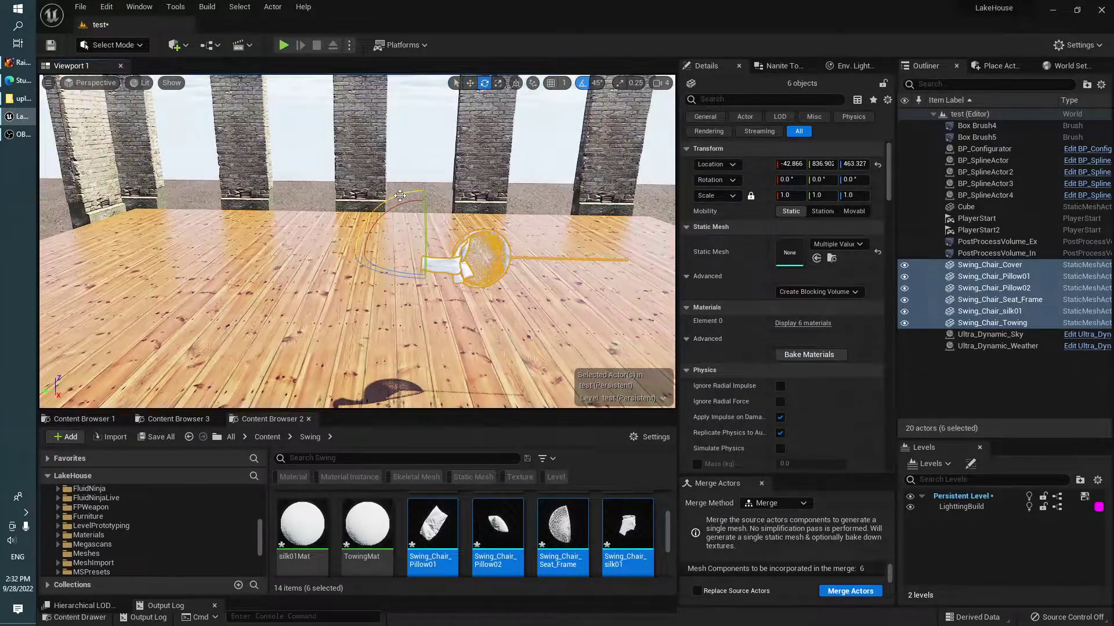
left_click_drag(423, 188, 374, 206)
type("4")
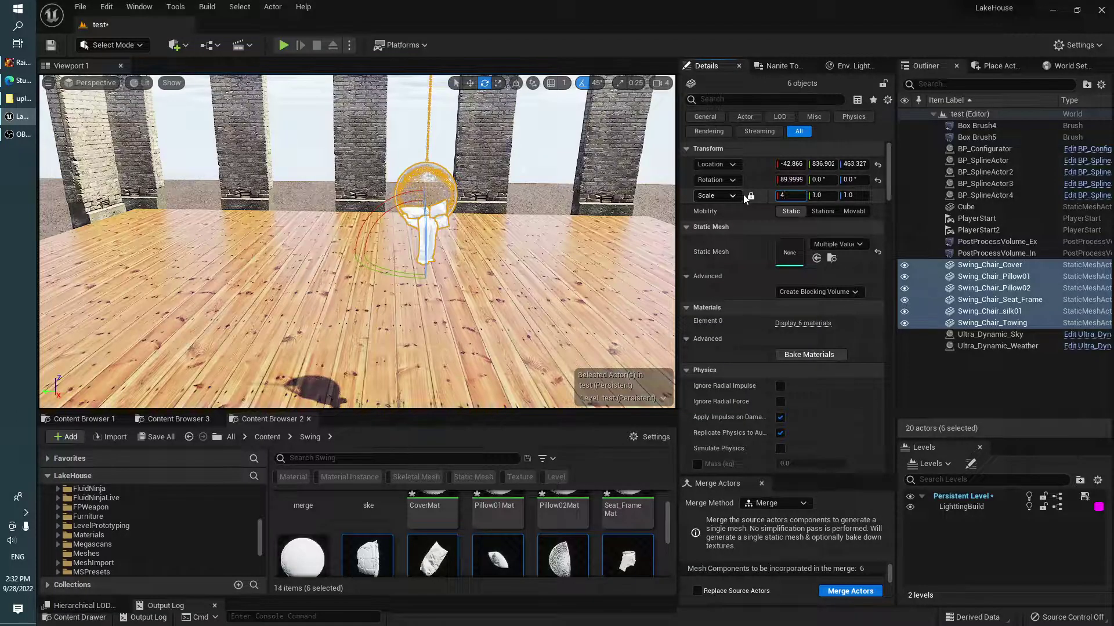
key("Return")
right_click_drag(481, 233, 375, 247)
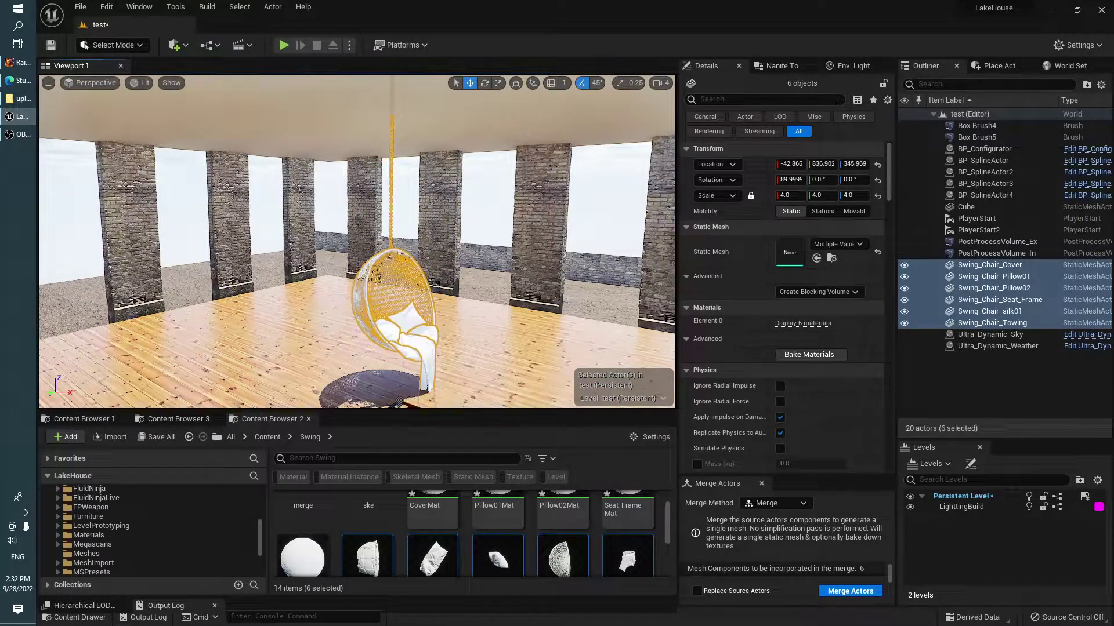
mouse_move(374, 247)
right_mouse_down()
mouse_move(406, 244)
mouse_move(387, 358)
mouse_move(421, 371)
mouse_move(522, 325)
mouse_move(522, 272)
mouse_move(496, 404)
mouse_move(504, 337)
right_mouse_up()
Step: Delete Swing_Chair_silk01 from the level and frame the Swing_Chair_Towing chain
left_click(522, 323)
key("Delete")
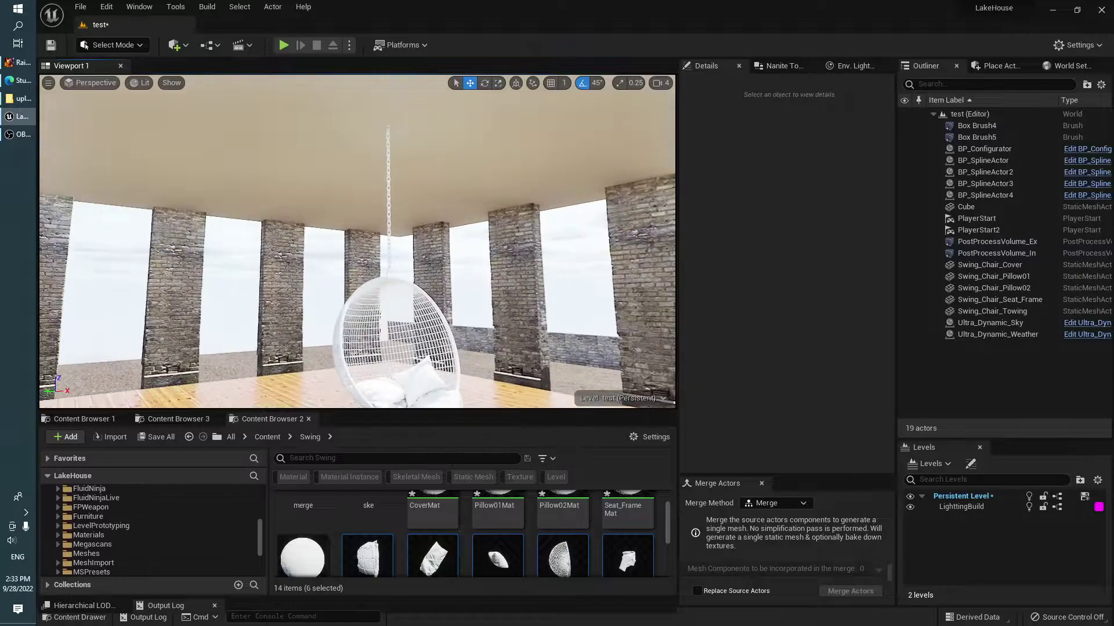
right_click_drag(505, 336, 487, 328)
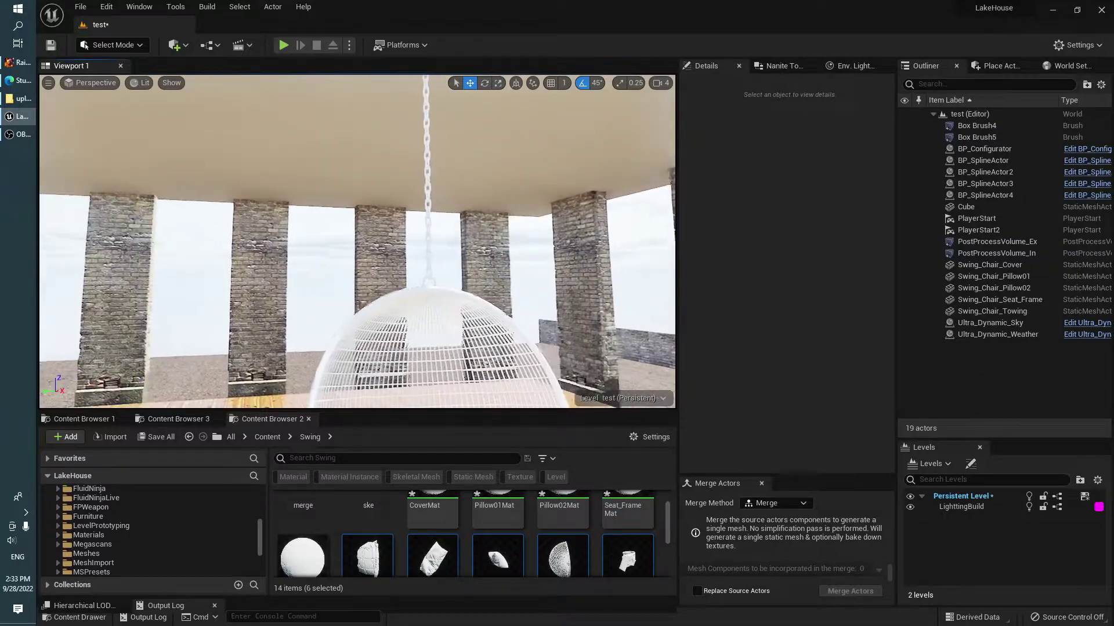
left_click(424, 201)
key("f")
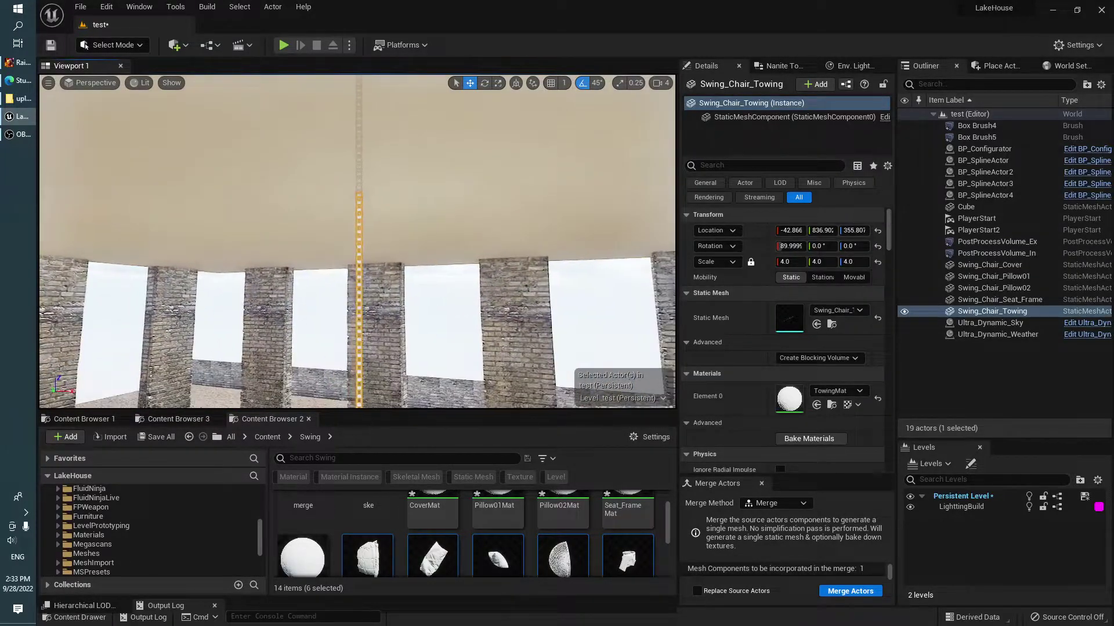
right_click_drag(360, 244, 372, 249)
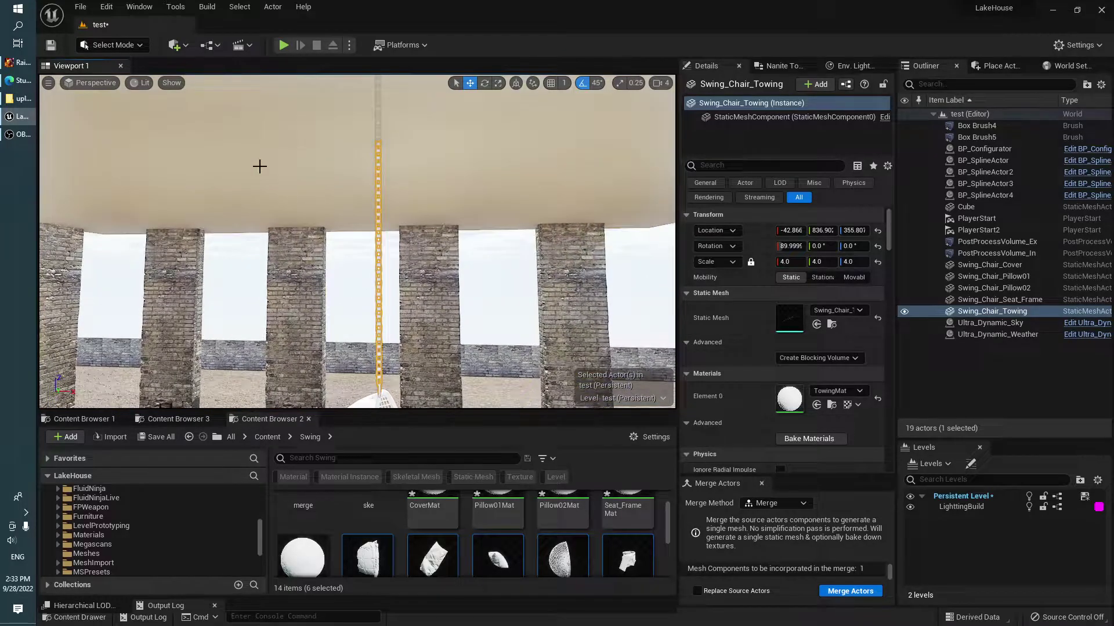
left_click(117, 49)
Step: Enter Modeling Mode and edit the chain's pivot, trying the Box Position presets
left_click(128, 113)
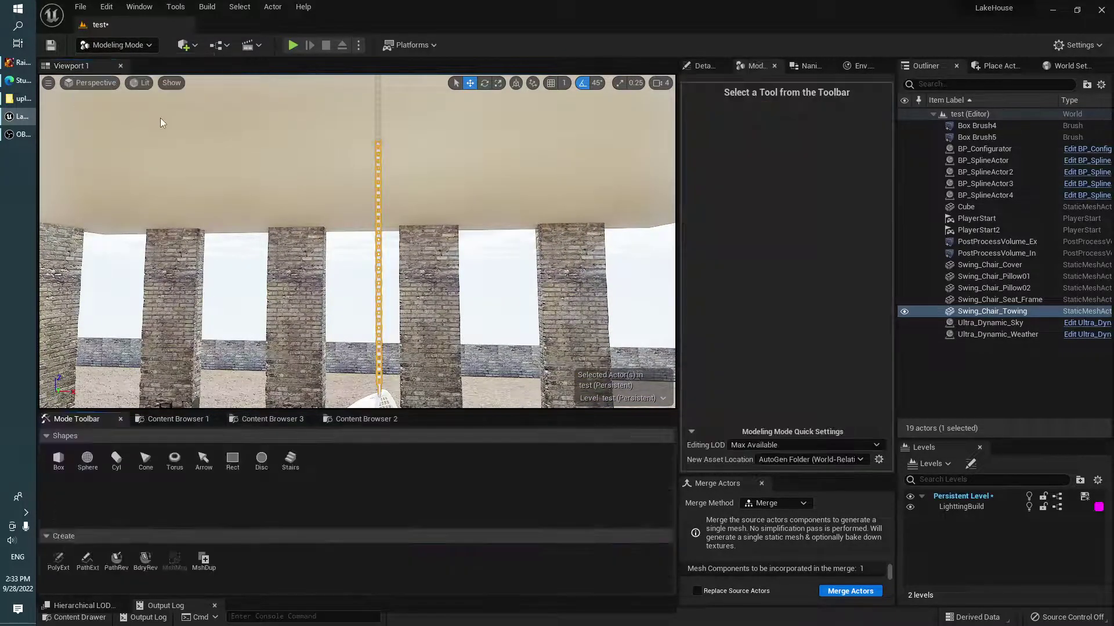
scroll(171, 521, "down", 3)
scroll(179, 518, "down", 2)
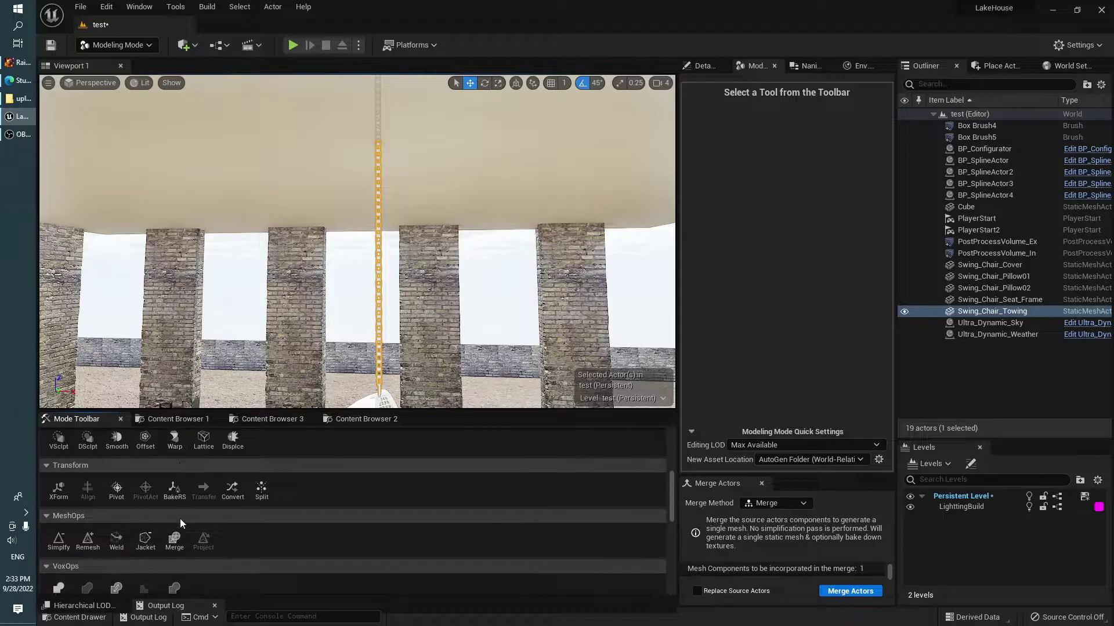
left_click(117, 490)
right_click_drag(365, 318, 566, 254)
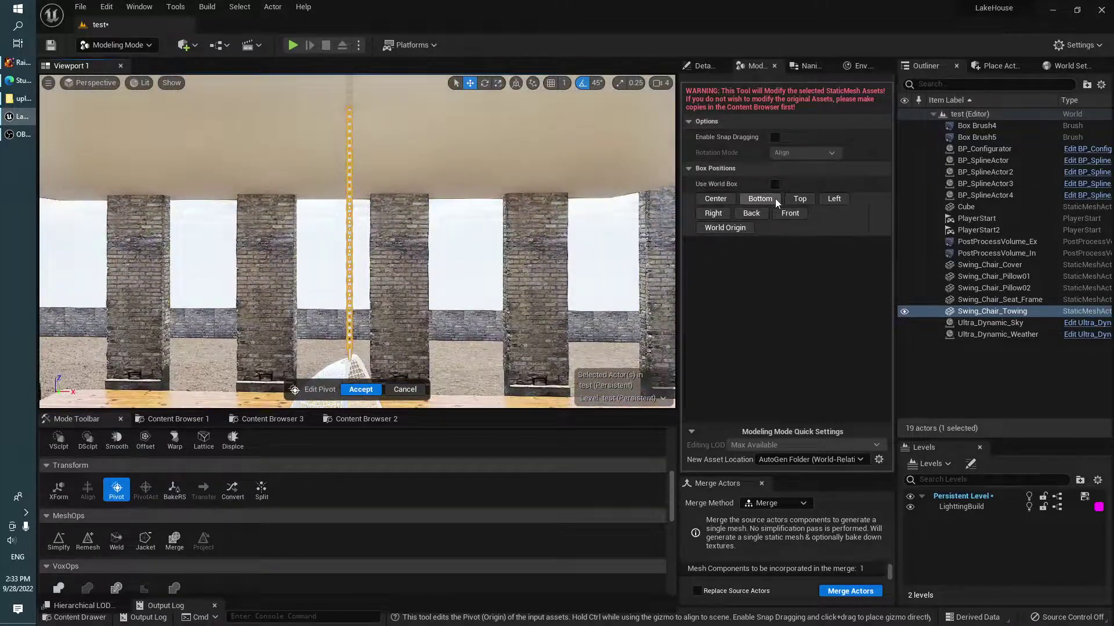
left_click(720, 214)
left_click(826, 197)
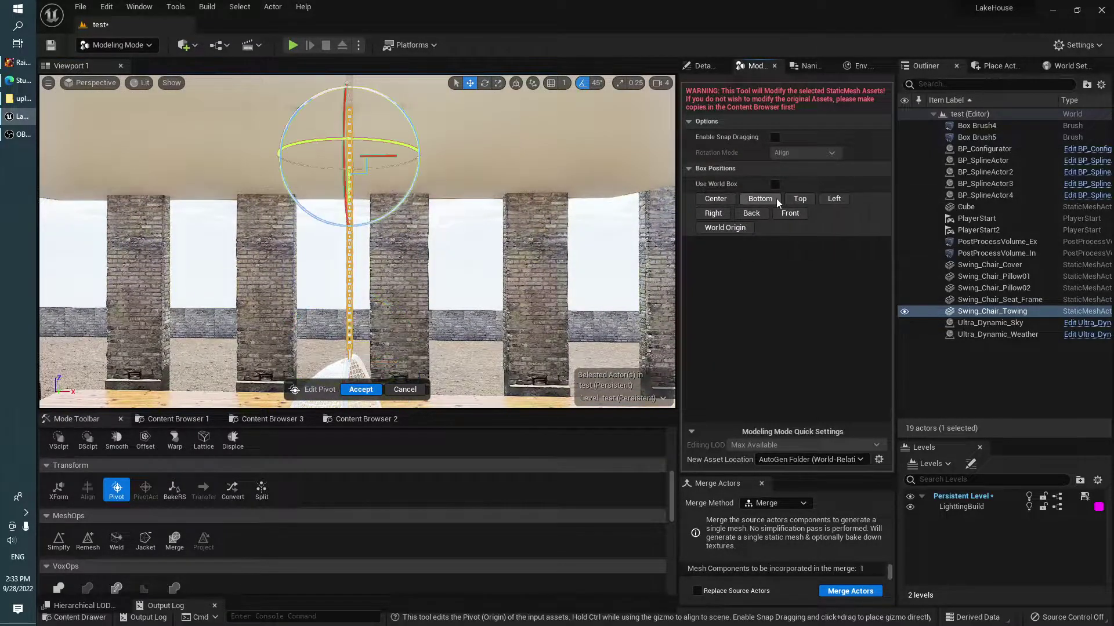
left_click(798, 201)
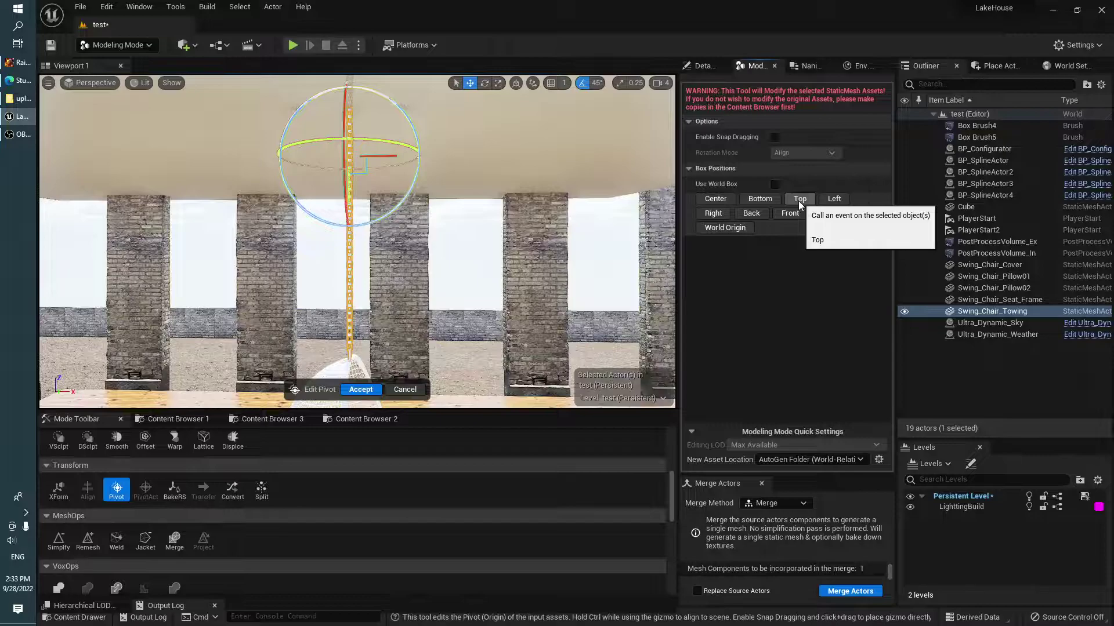
left_click(844, 201)
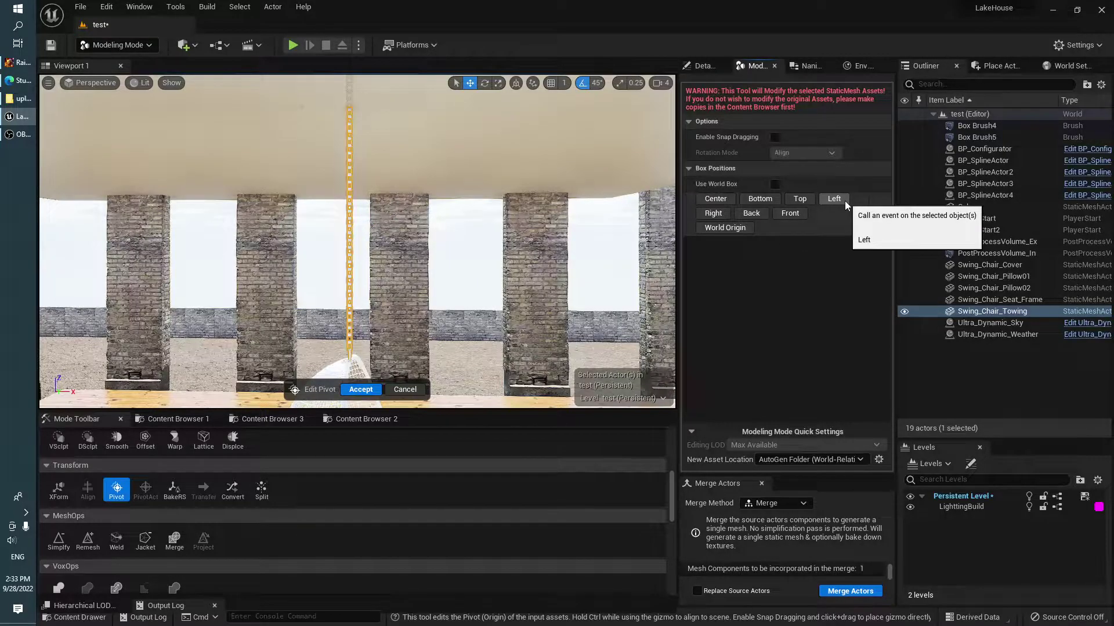
left_click(719, 213)
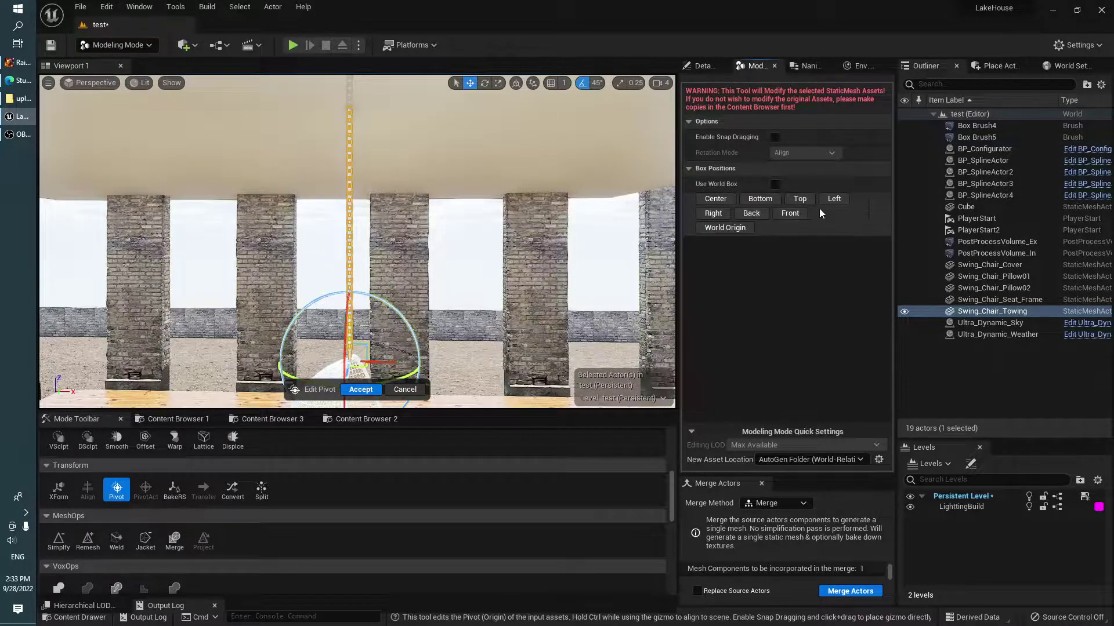
left_click(834, 200)
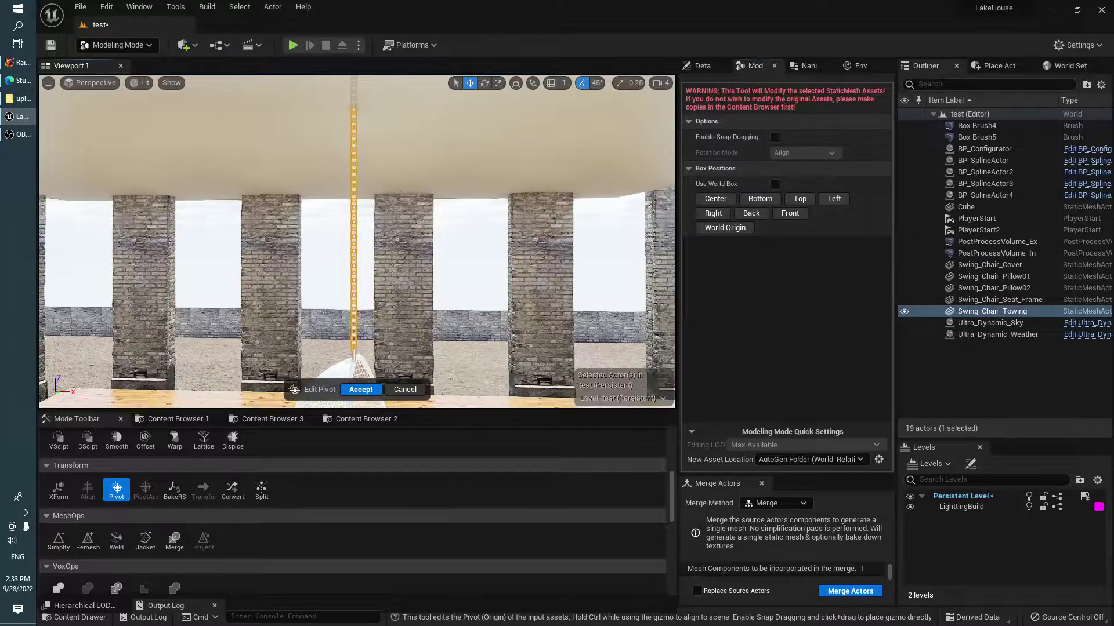
Step: Drag the chain's pivot up to the ceiling line and accept the Edit Pivot change
left_click_drag(387, 164, 394, 296)
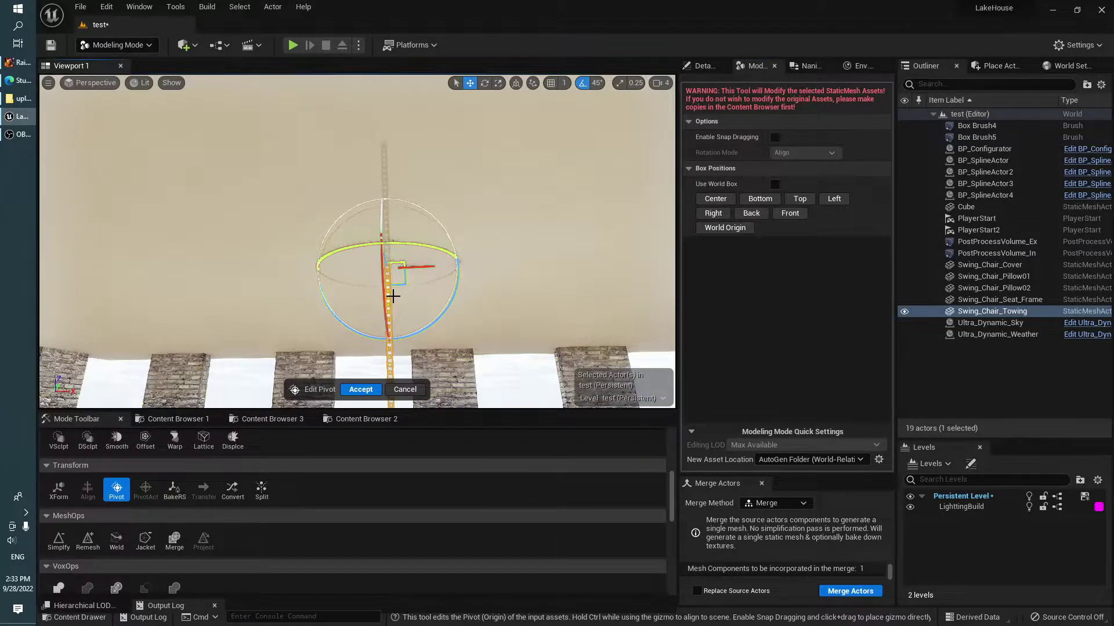
right_click_drag(392, 296, 394, 348)
left_click_drag(338, 250, 337, 237)
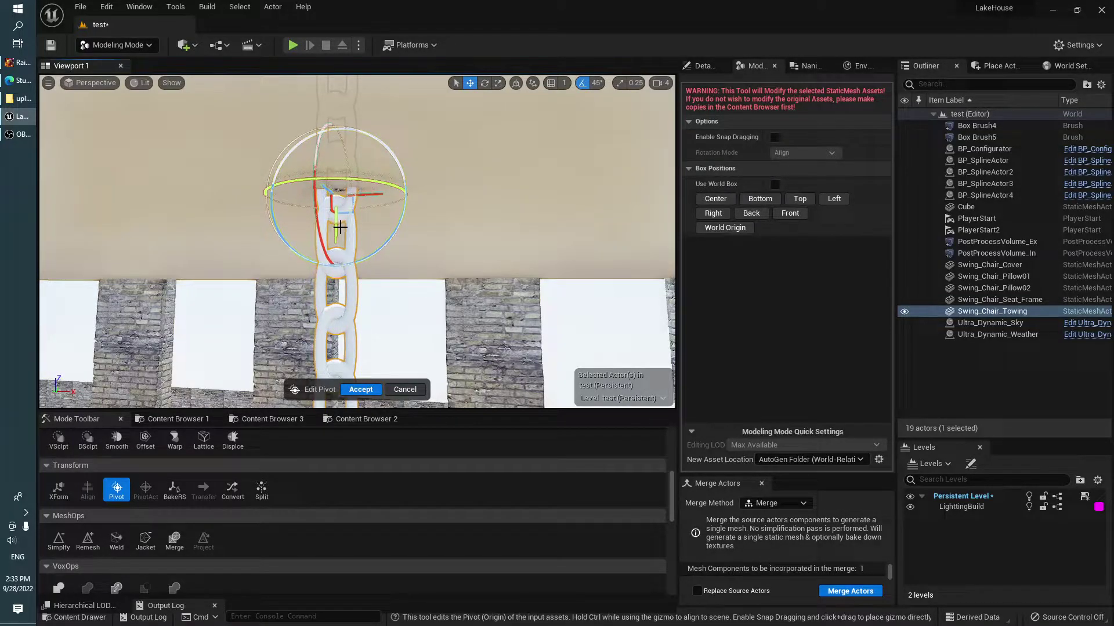
left_click(843, 591)
key("Return")
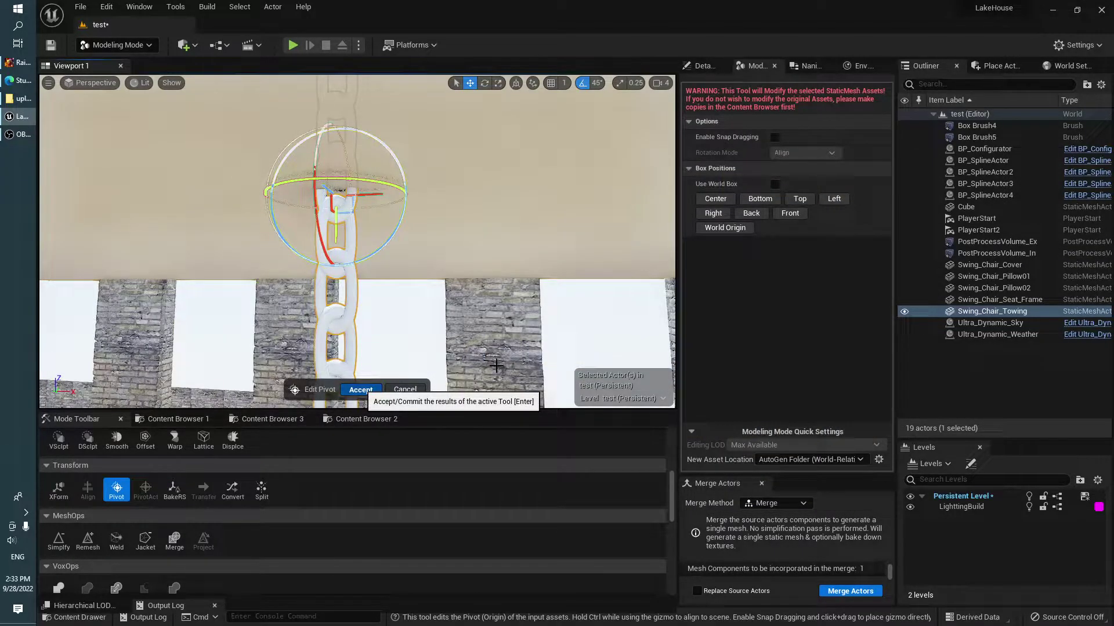
key("Return")
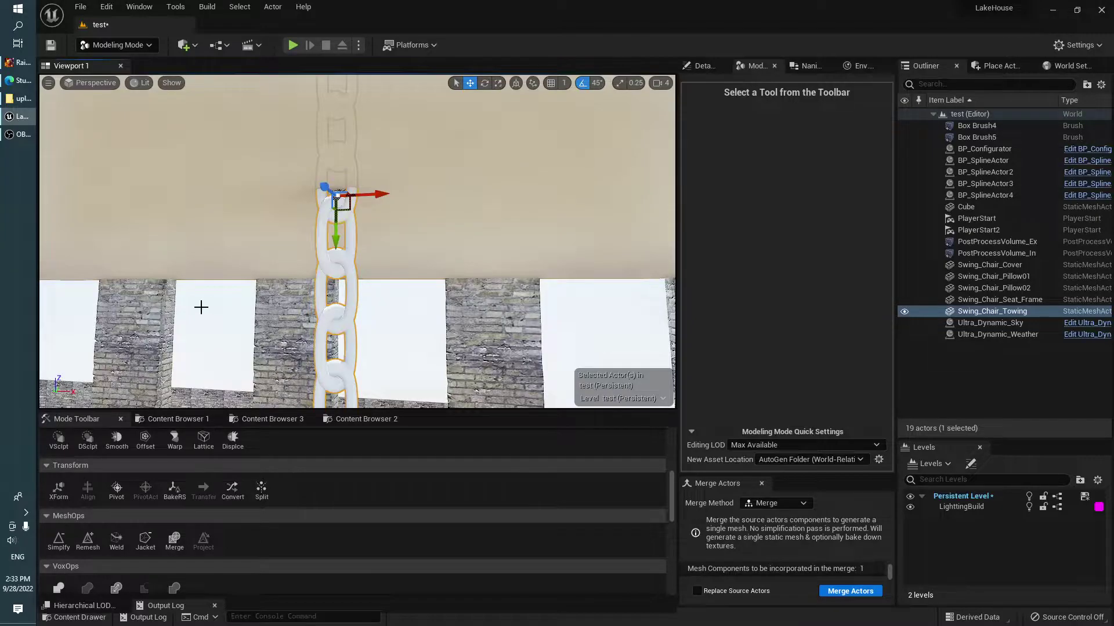
Step: Plane-cut the Swing_Chair_Towing chain with the cut plane raised to the ceiling line
scroll(144, 503, "up", 3)
scroll(198, 517, "up", 2)
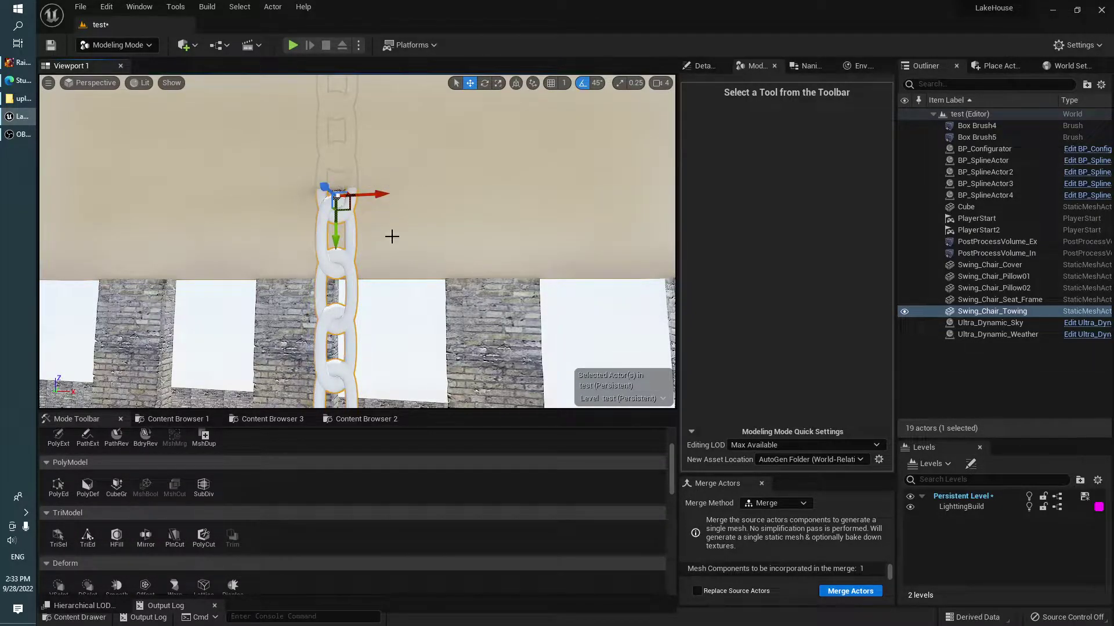
left_click(168, 533)
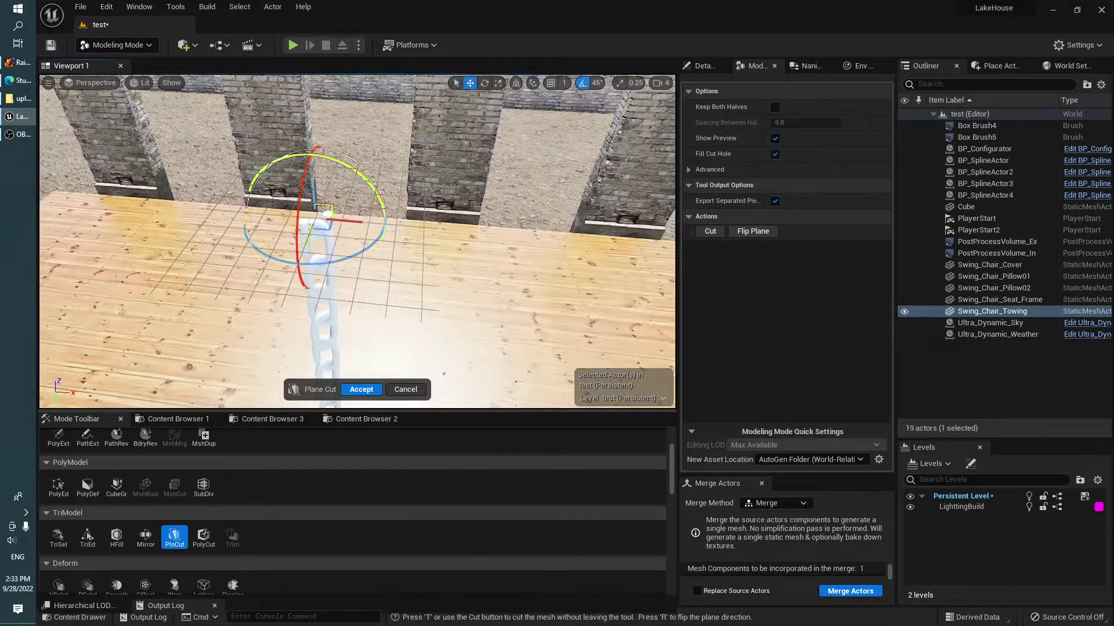
right_click_drag(398, 286, 371, 243)
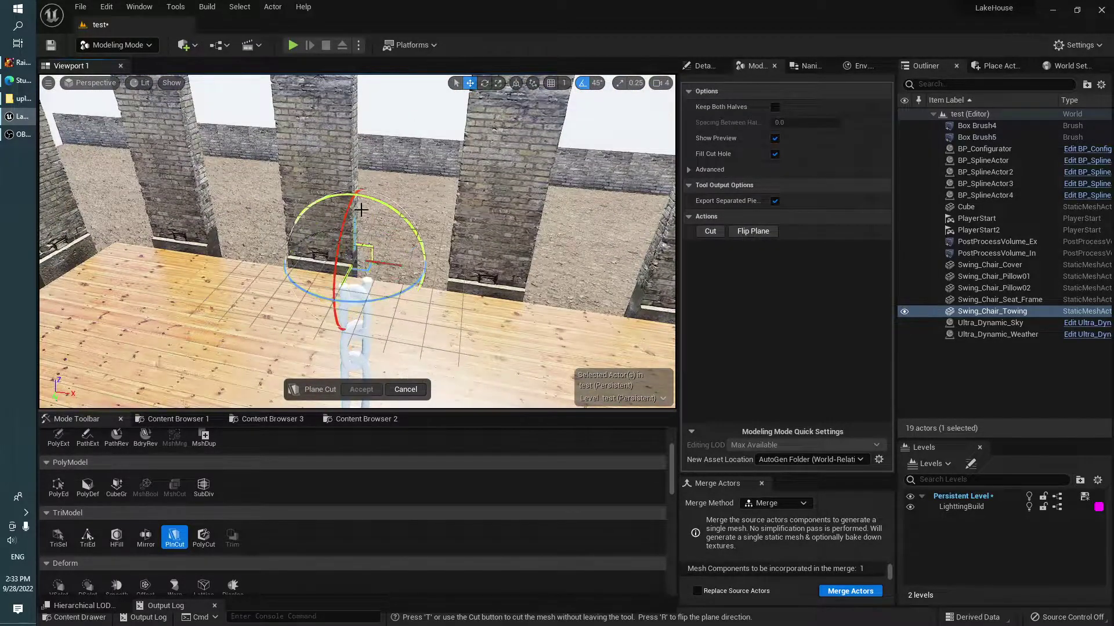
right_click_drag(385, 290, 386, 280)
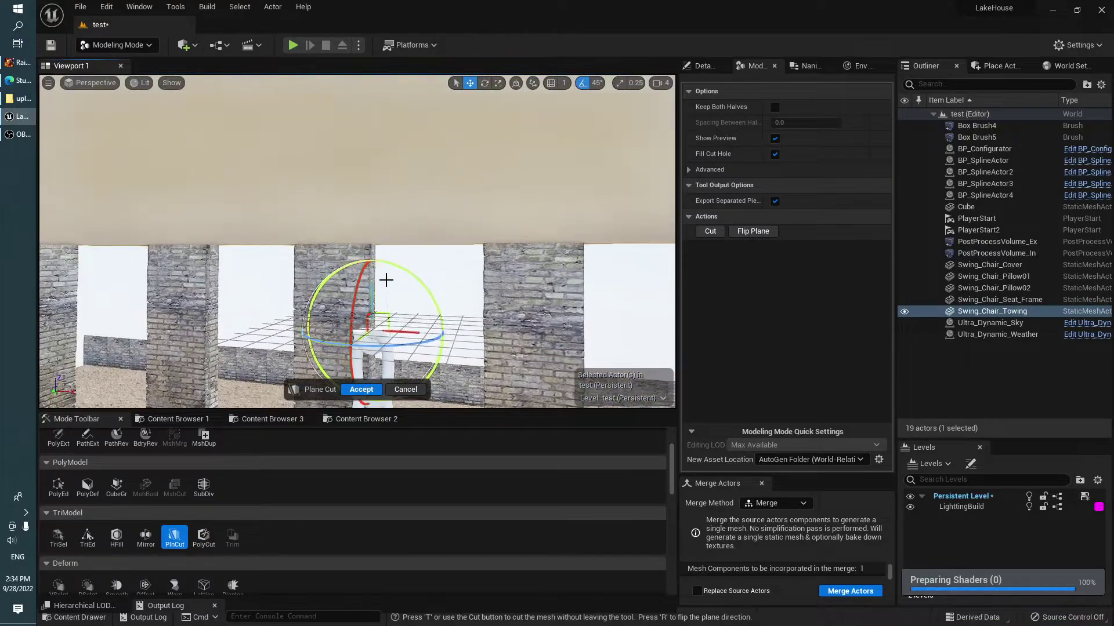
left_click_drag(370, 294, 385, 167)
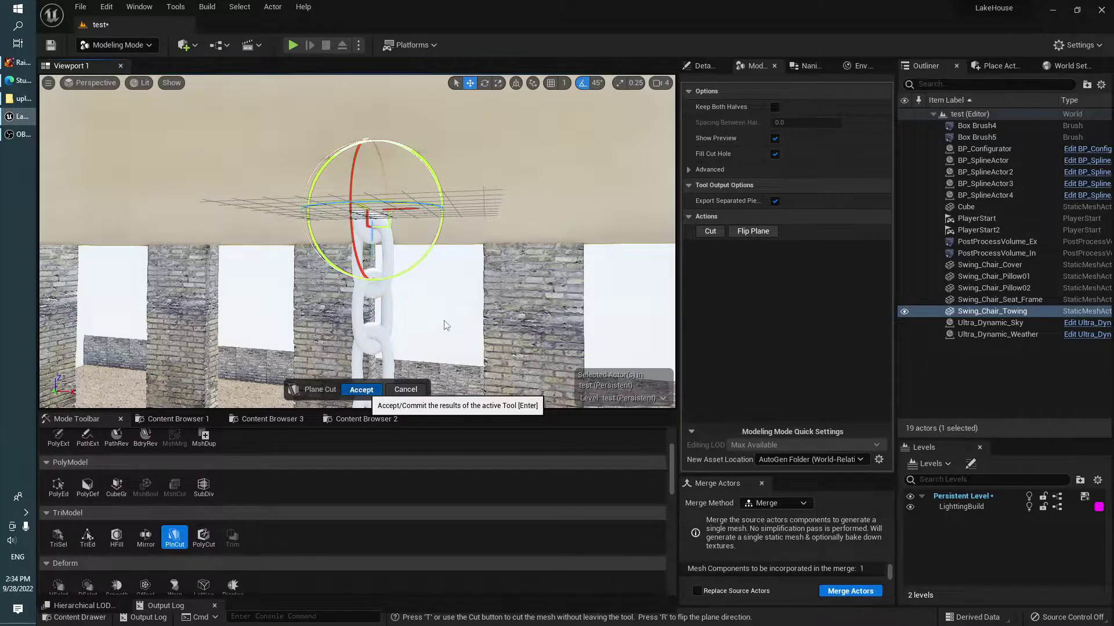
key("Return")
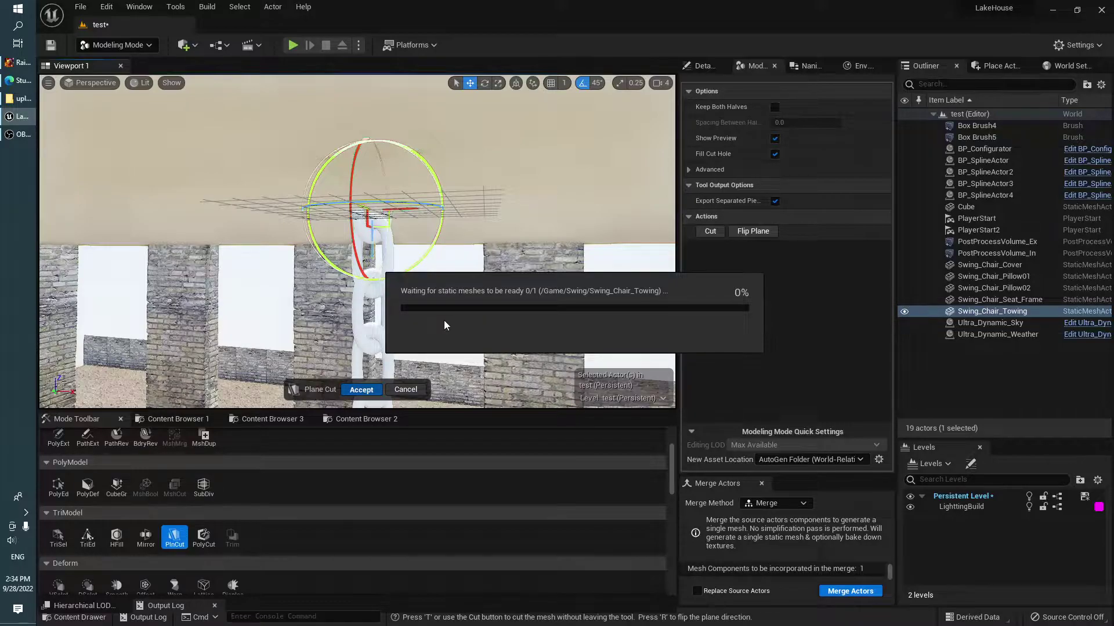
mouse_move(422, 269)
left_mouse_down()
mouse_move(422, 243)
mouse_move(406, 279)
mouse_move(401, 266)
mouse_move(415, 290)
left_mouse_up()
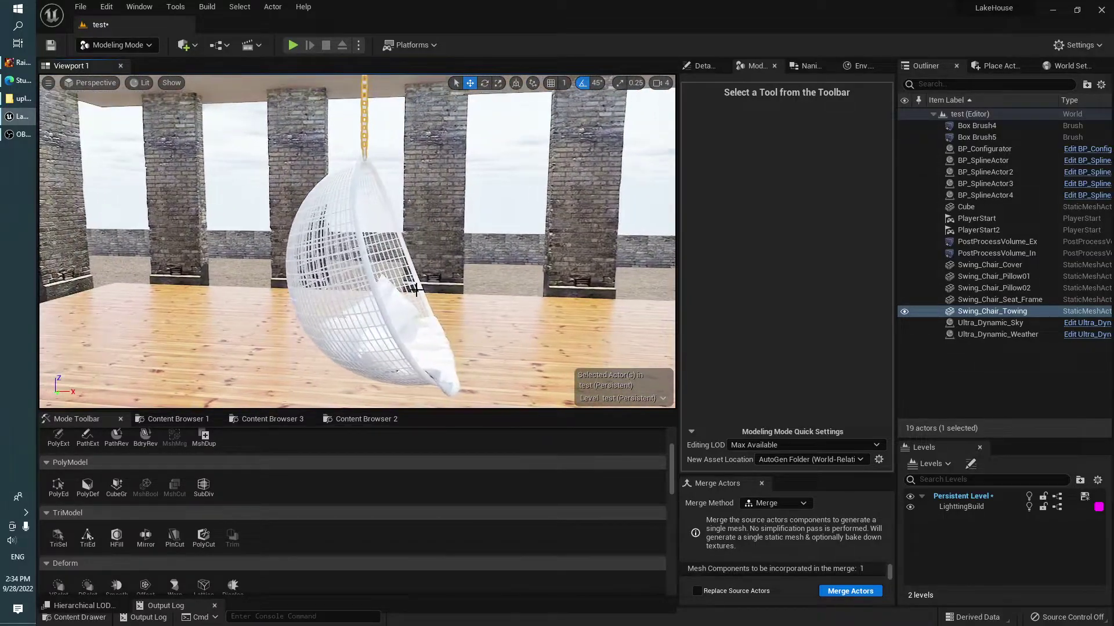
Step: Apply MI_Metal_Painted to the swing's chain and the wicker chair frame
left_click(146, 43)
left_click(134, 58)
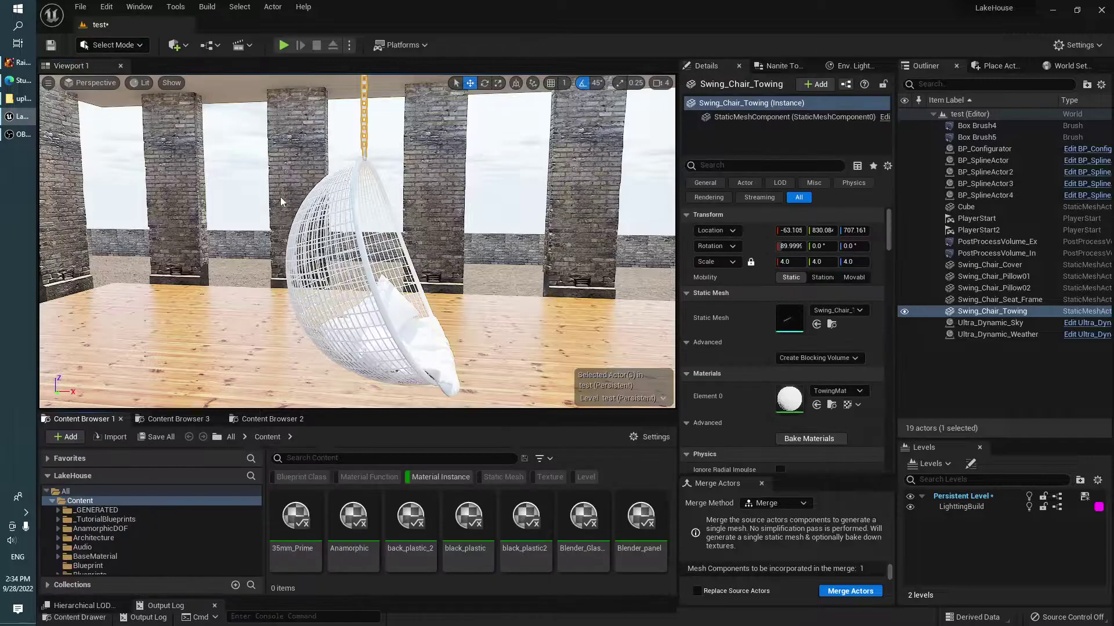
left_click_drag(280, 196, 279, 208)
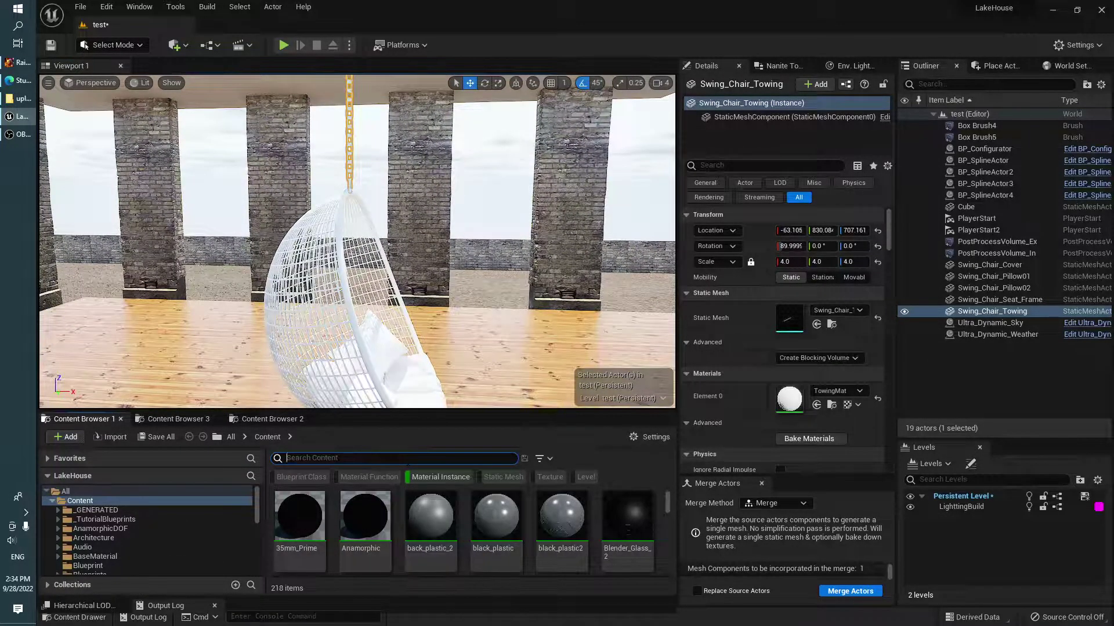
type("metal")
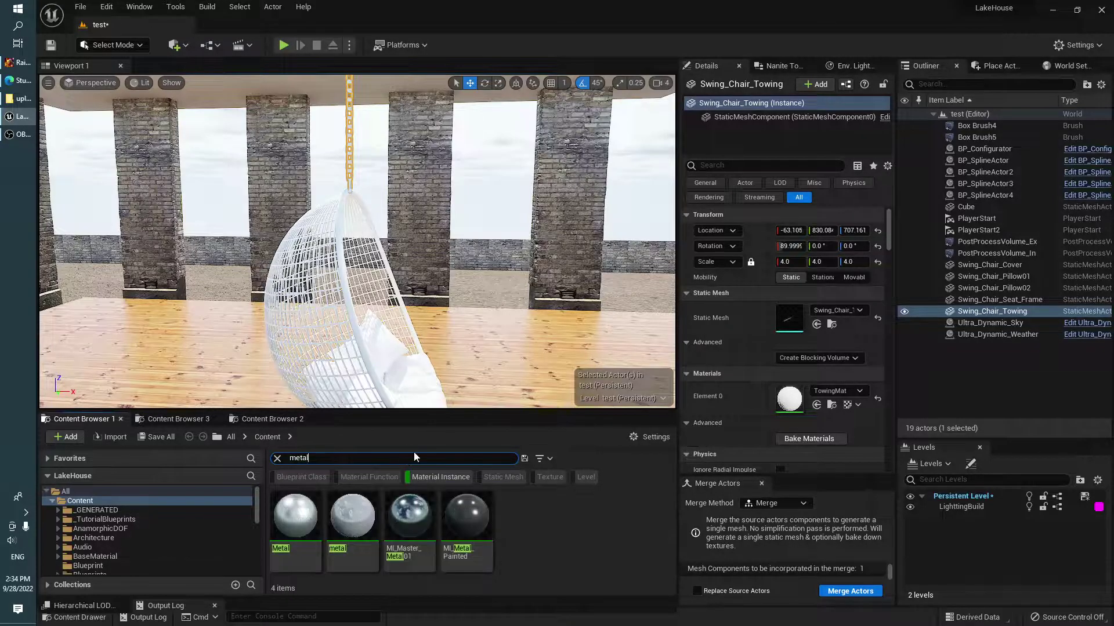
mouse_move(359, 261)
right_mouse_down()
mouse_move(359, 221)
mouse_move(375, 269)
right_mouse_up()
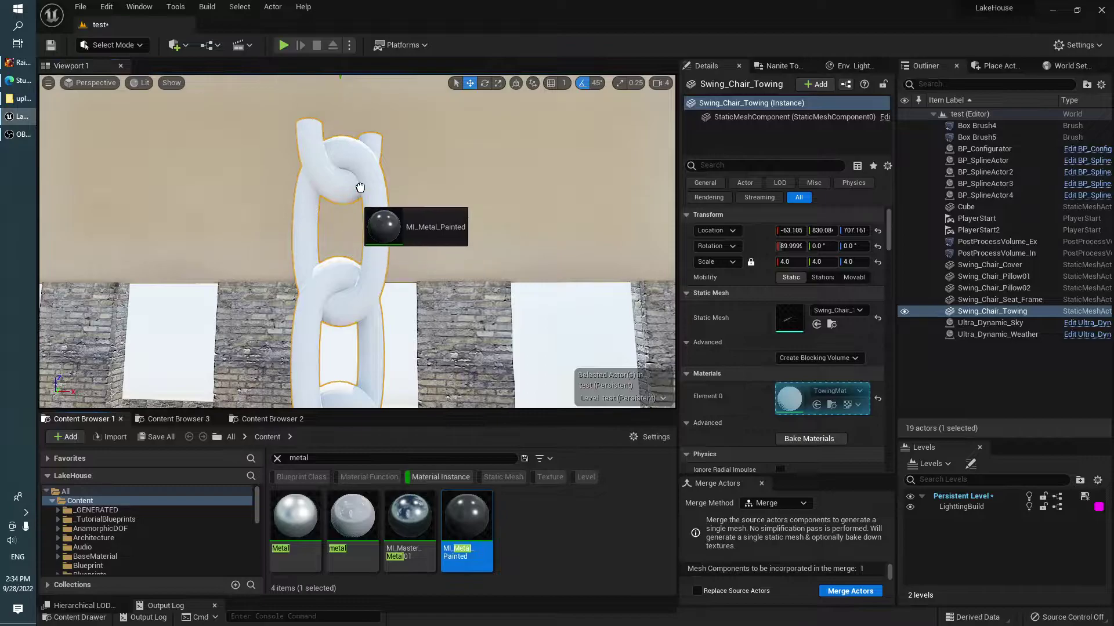
left_click_drag(471, 509, 368, 224)
right_click_drag(390, 236, 390, 279)
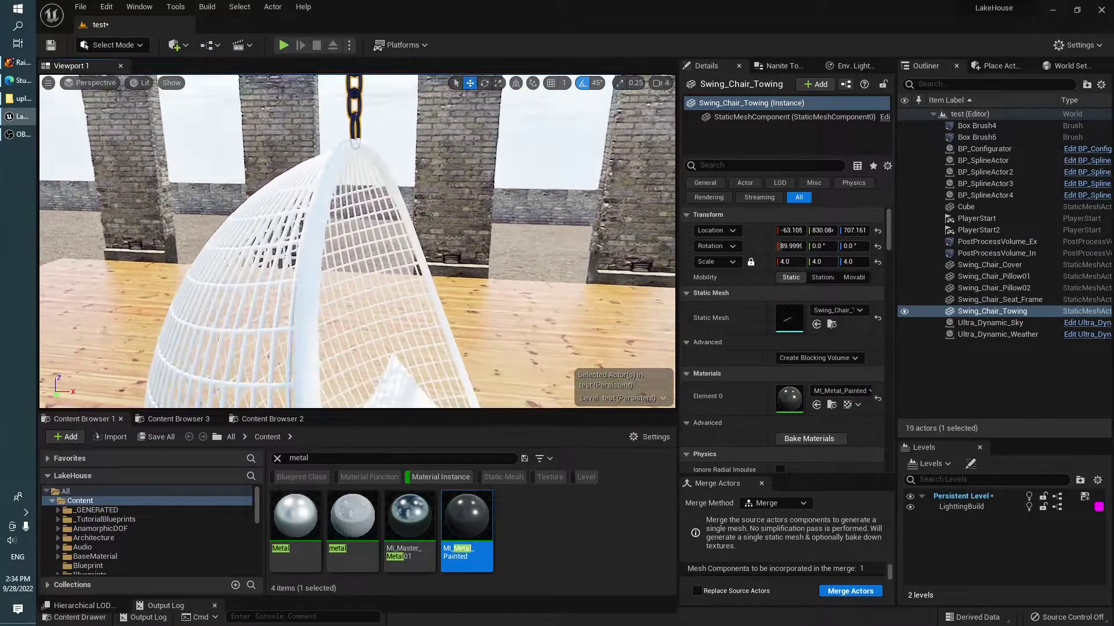
left_click_drag(492, 528, 344, 287)
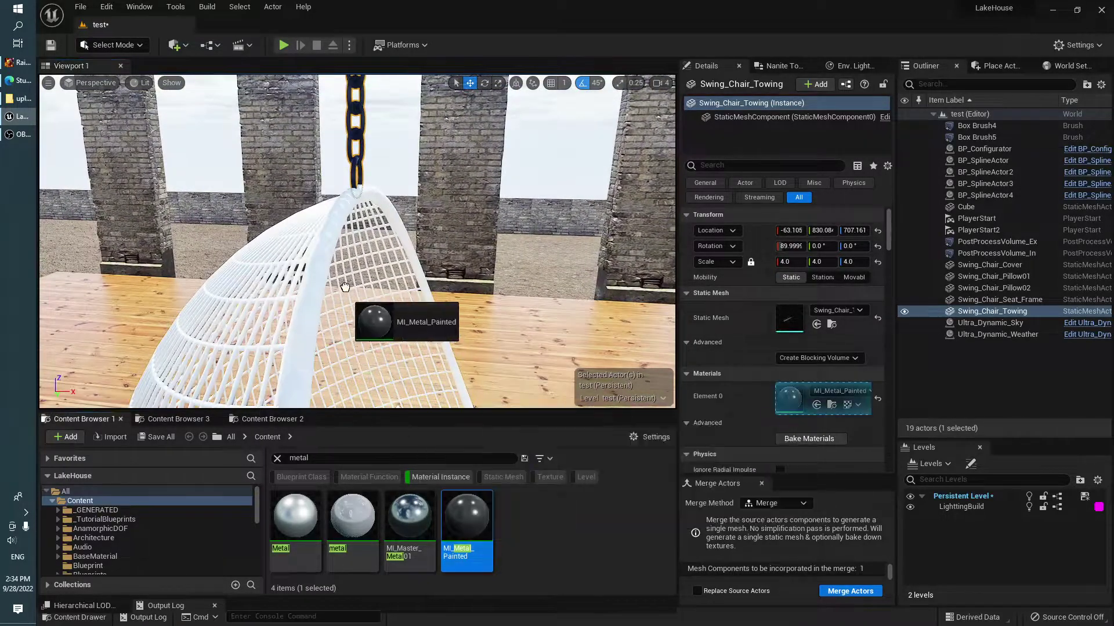
left_click_drag(330, 244, 330, 243)
right_click_drag(330, 243, 330, 272)
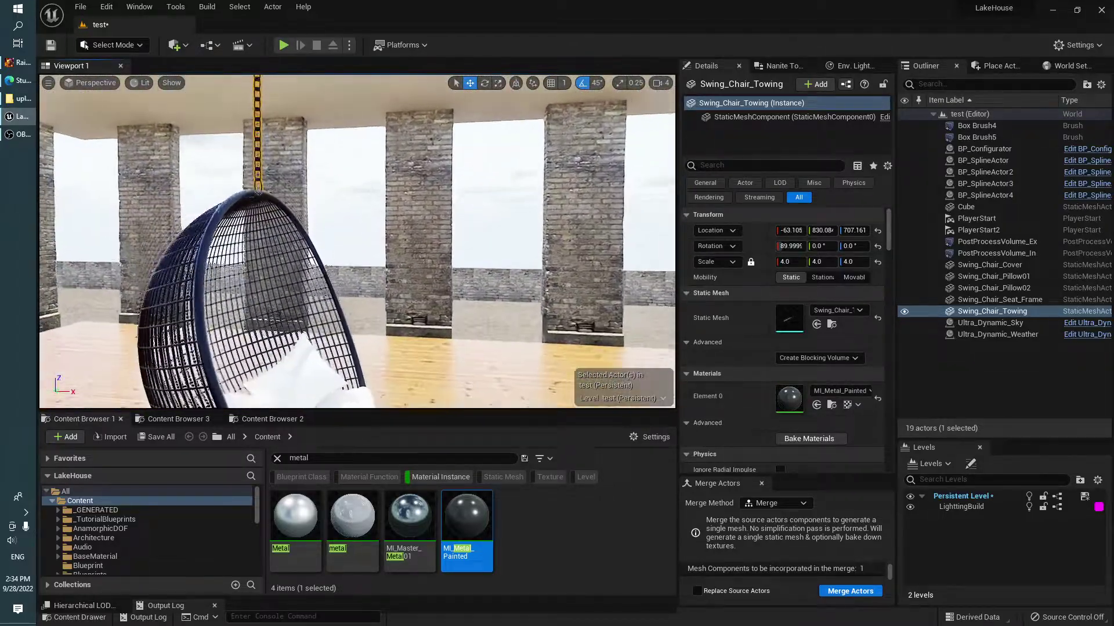
Step: Apply the Fabric_carpet material to the cushion cover
left_click(385, 223)
mouse_move(385, 224)
right_mouse_down()
mouse_move(375, 248)
mouse_move(398, 325)
right_mouse_up()
left_click(374, 248)
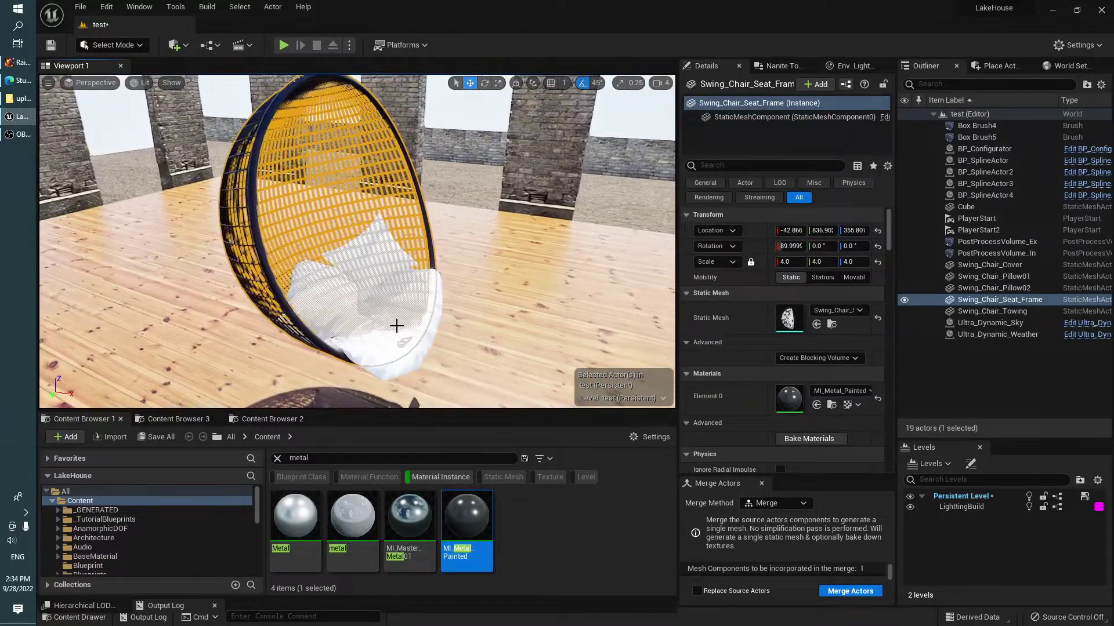
left_click(398, 325)
key("f")
left_click(277, 458)
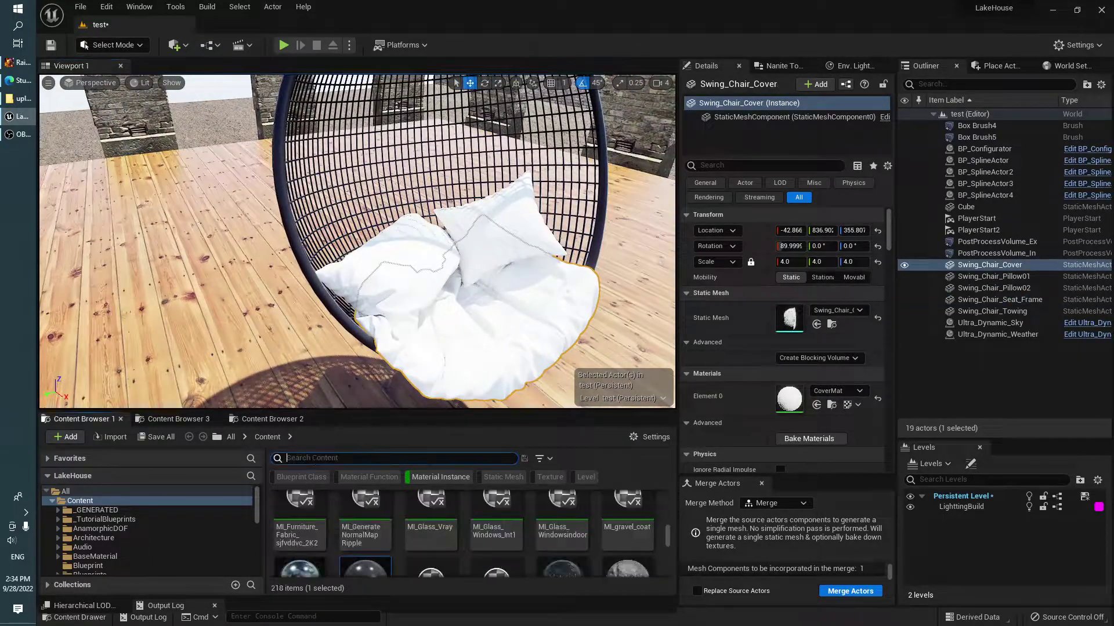
type("fab")
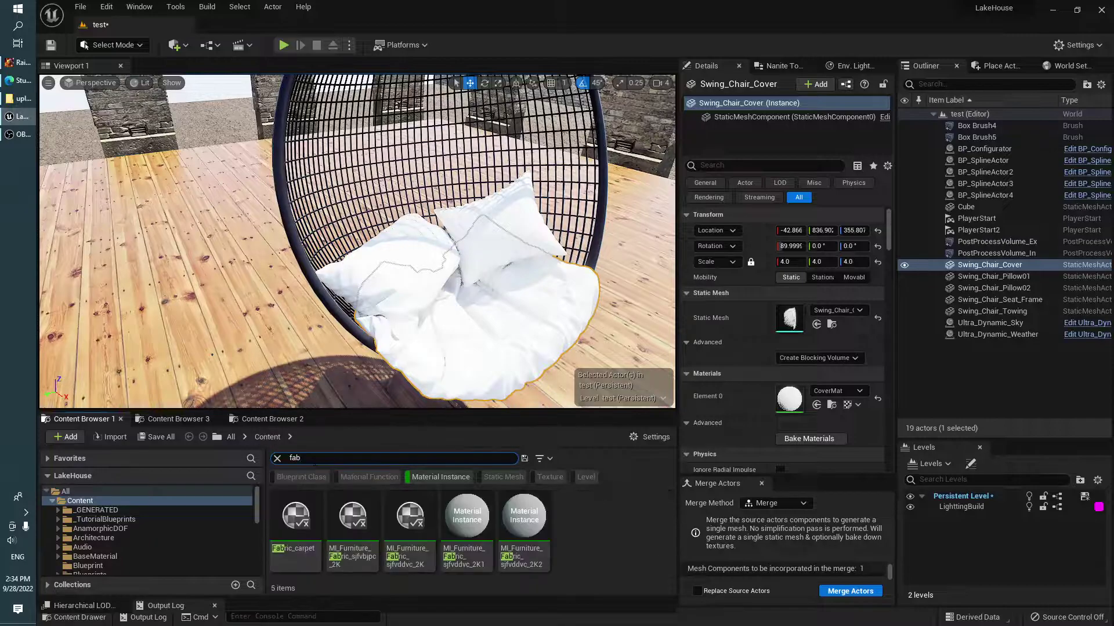
type("ric")
scroll(357, 240, "up", 3)
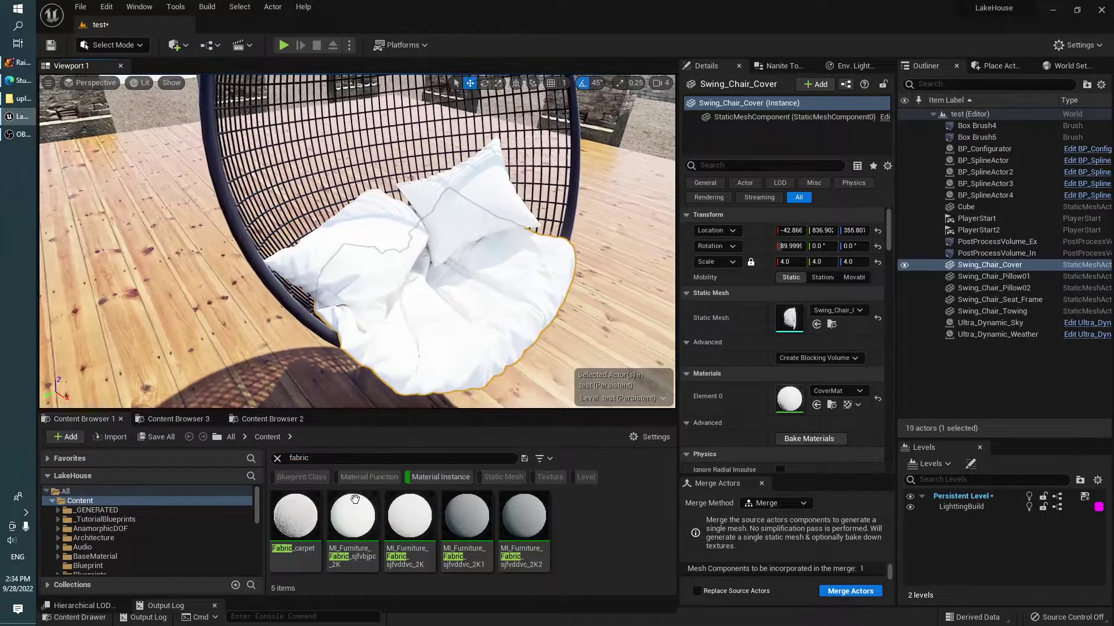
left_click_drag(295, 516, 440, 371)
left_click(522, 516)
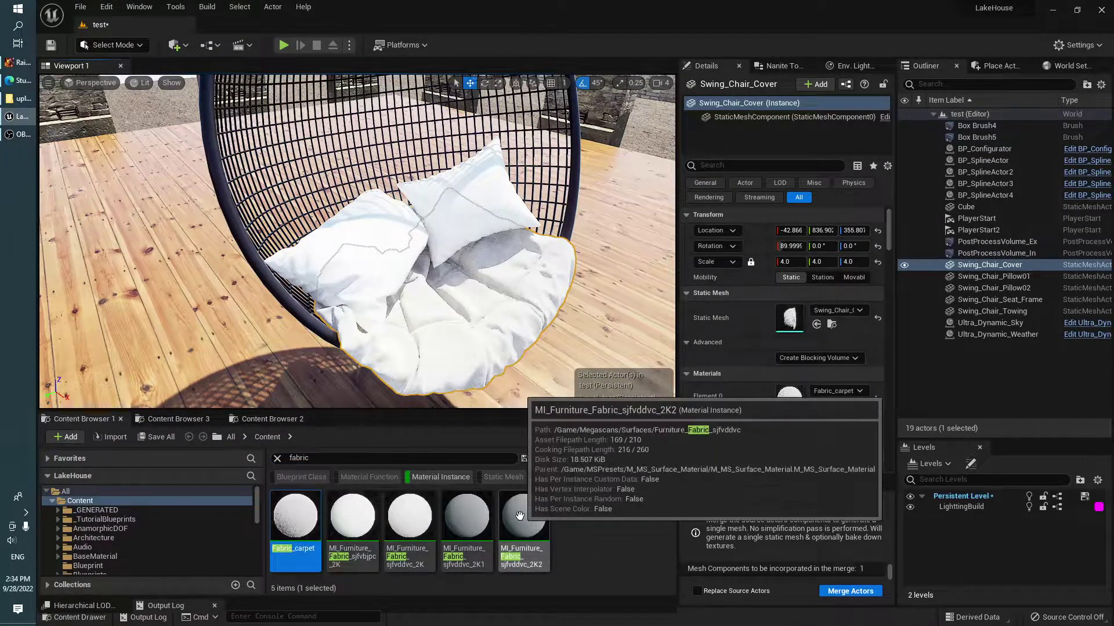
mouse_move(522, 517)
left_mouse_down()
mouse_move(468, 523)
mouse_move(473, 249)
mouse_move(457, 364)
left_mouse_up()
mouse_move(457, 365)
right_mouse_down()
mouse_move(457, 325)
mouse_move(456, 357)
right_mouse_up()
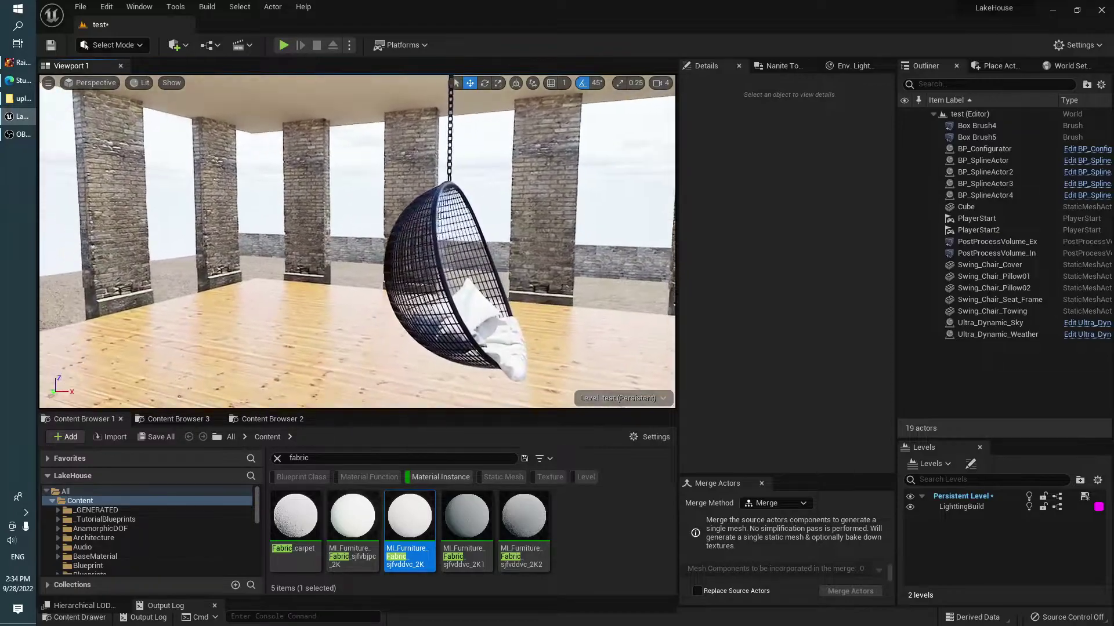
Step: Select all five swing parts: cover, both pillows, seat frame and chain
left_click(455, 357)
left_click(440, 282, "ctrl")
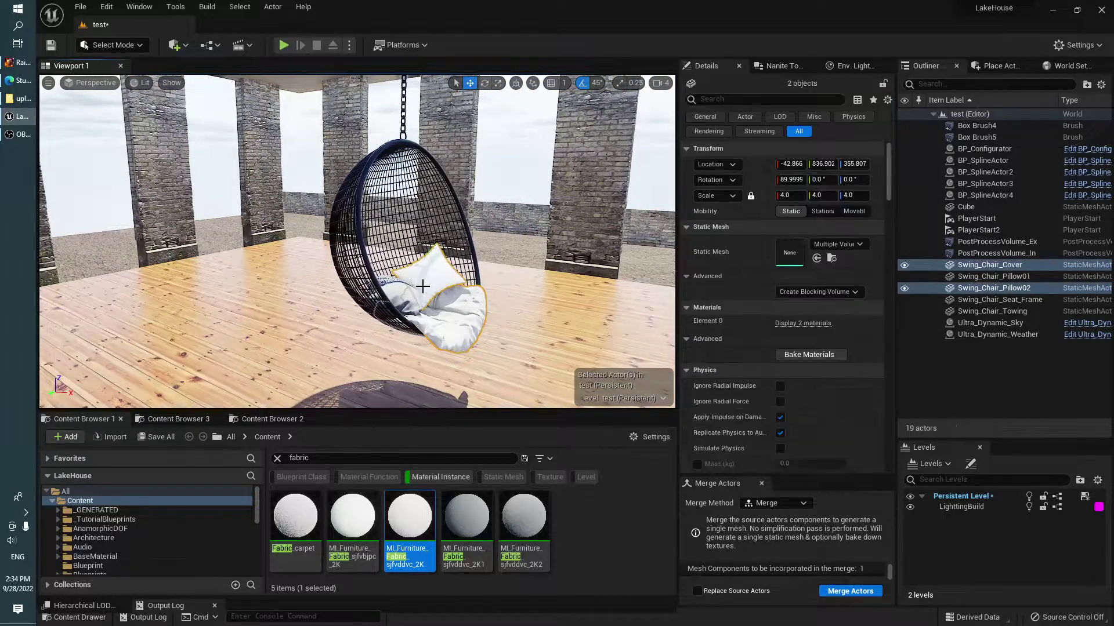
left_click(422, 285, "ctrl")
left_click(369, 272, "ctrl")
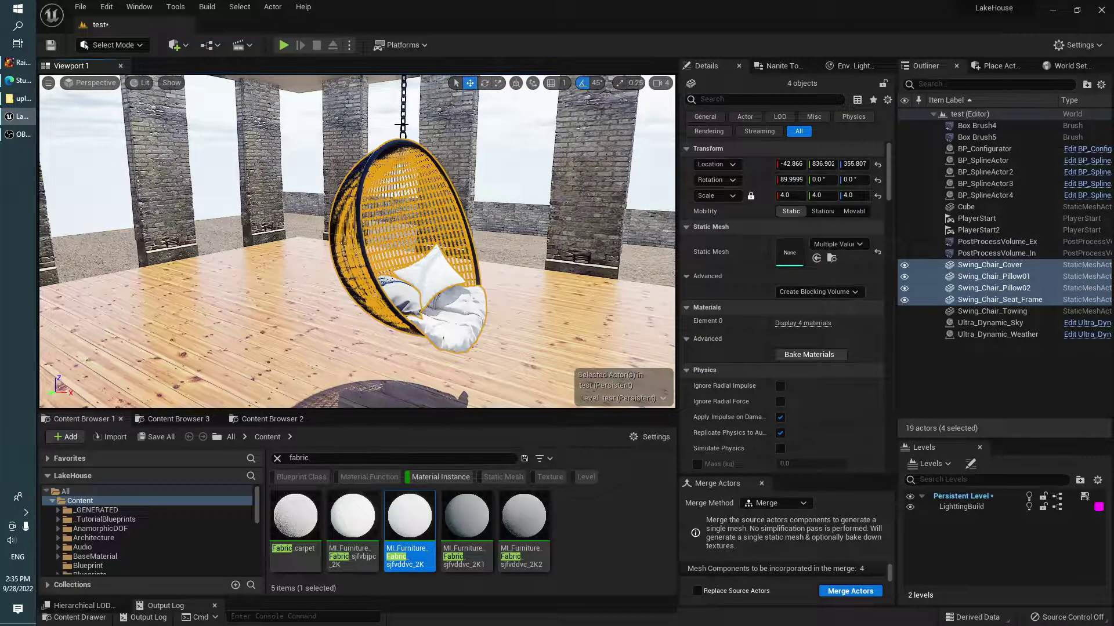
left_click(403, 127, "ctrl")
key("f")
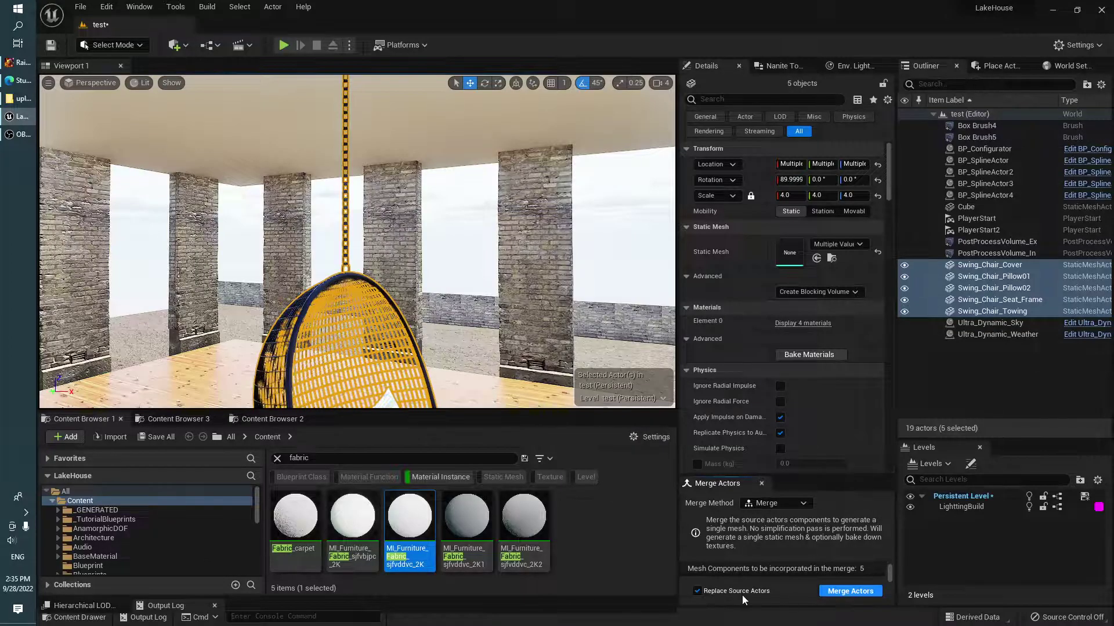
Step: Clear the asset filters, browse to Swing/merge and run Merge Actors
scroll(150, 522, "down", 5)
left_click(277, 457)
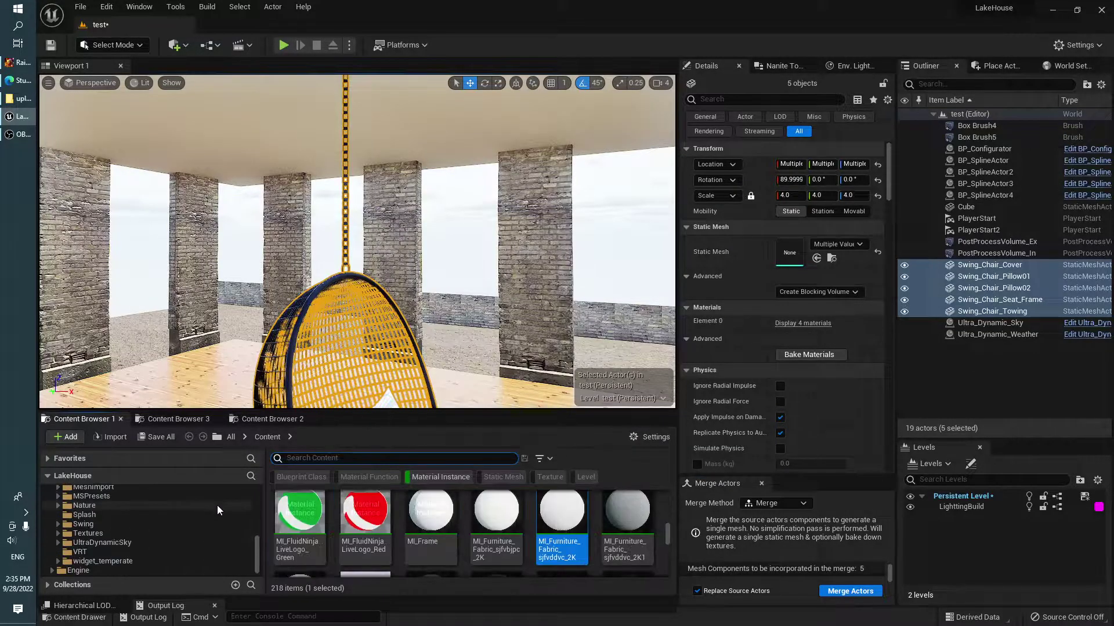
left_click(437, 474)
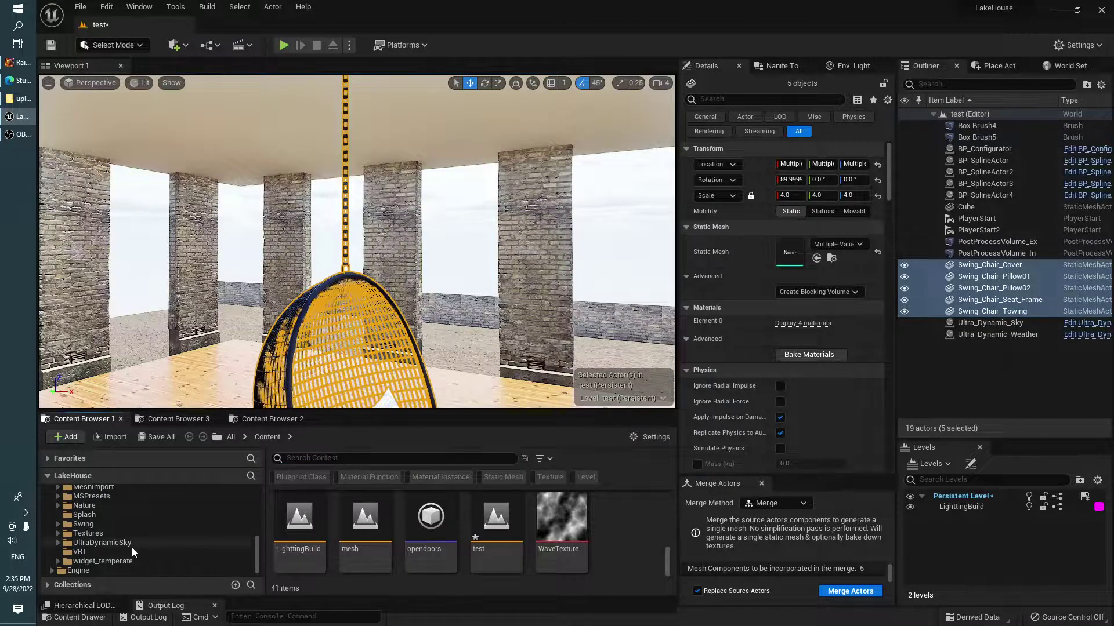
left_click(89, 525)
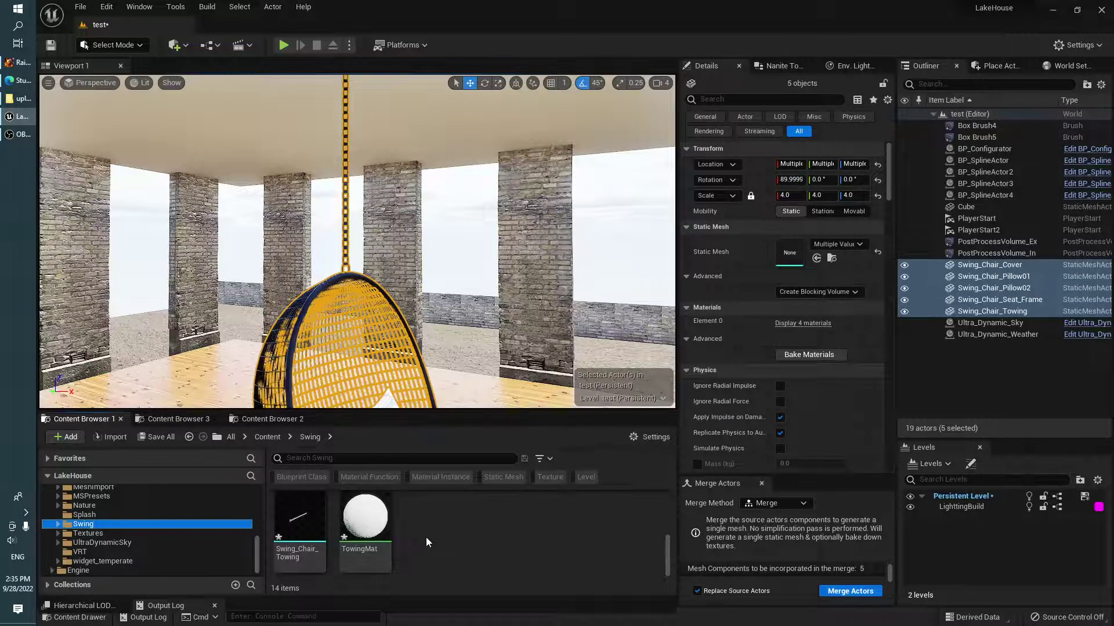
scroll(426, 542, "up", 5)
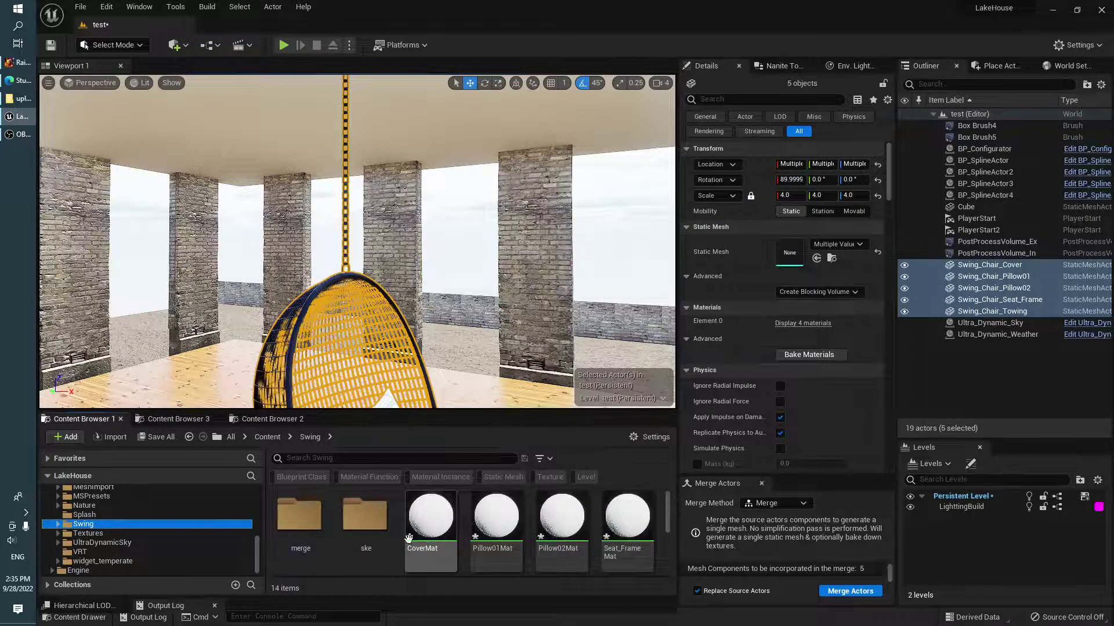
double_click(299, 518)
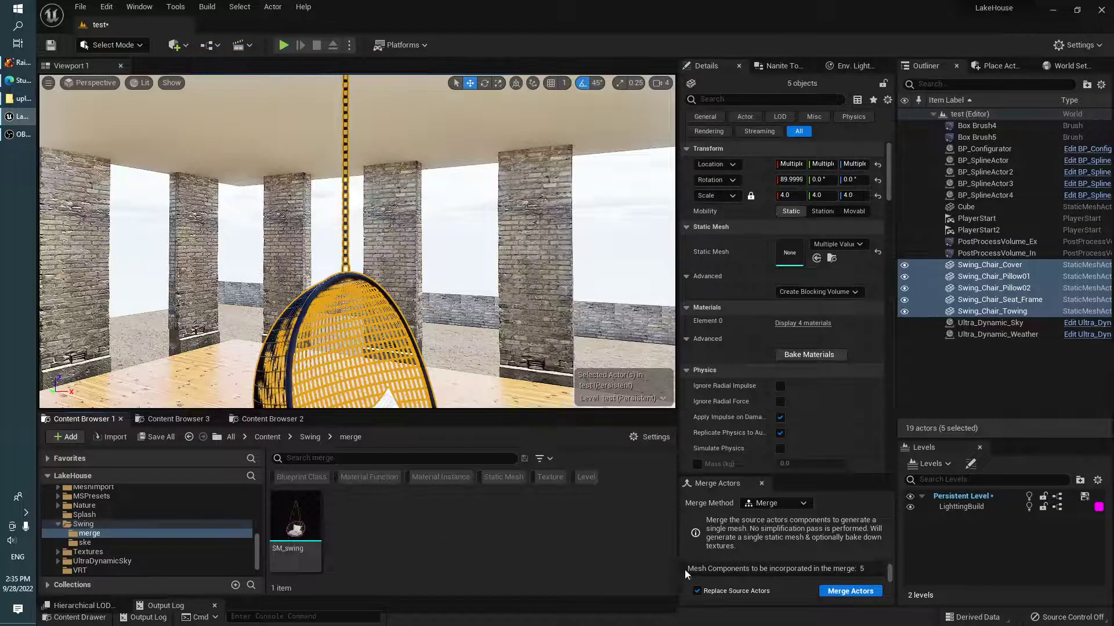
left_click(850, 592)
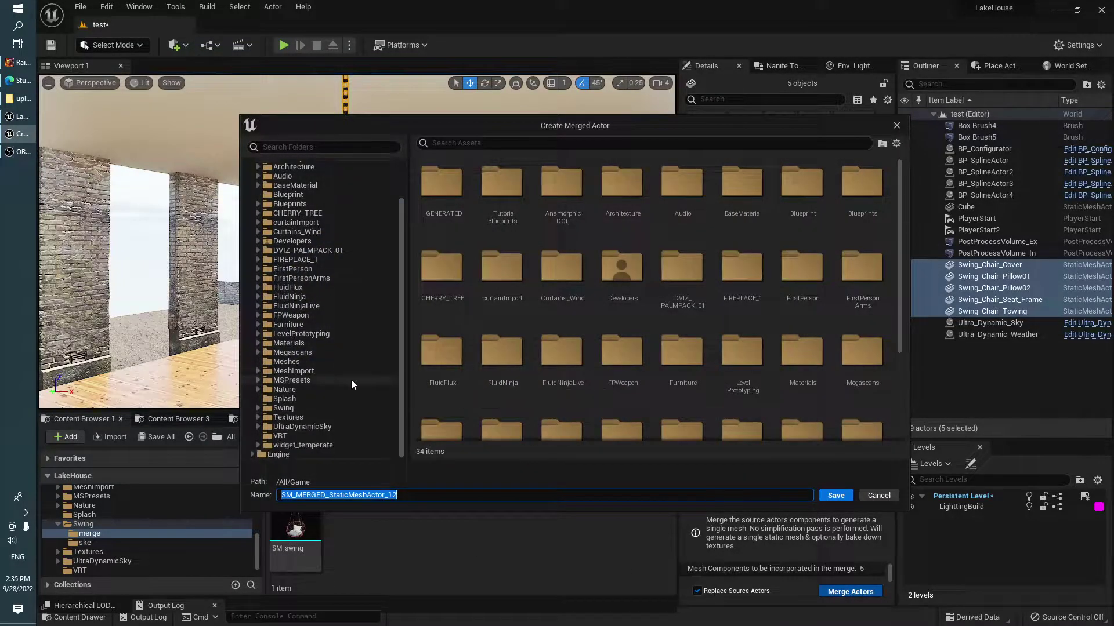
Step: Save the merged mesh as SM_swing2 in the Swing/merge folder
double_click(287, 408)
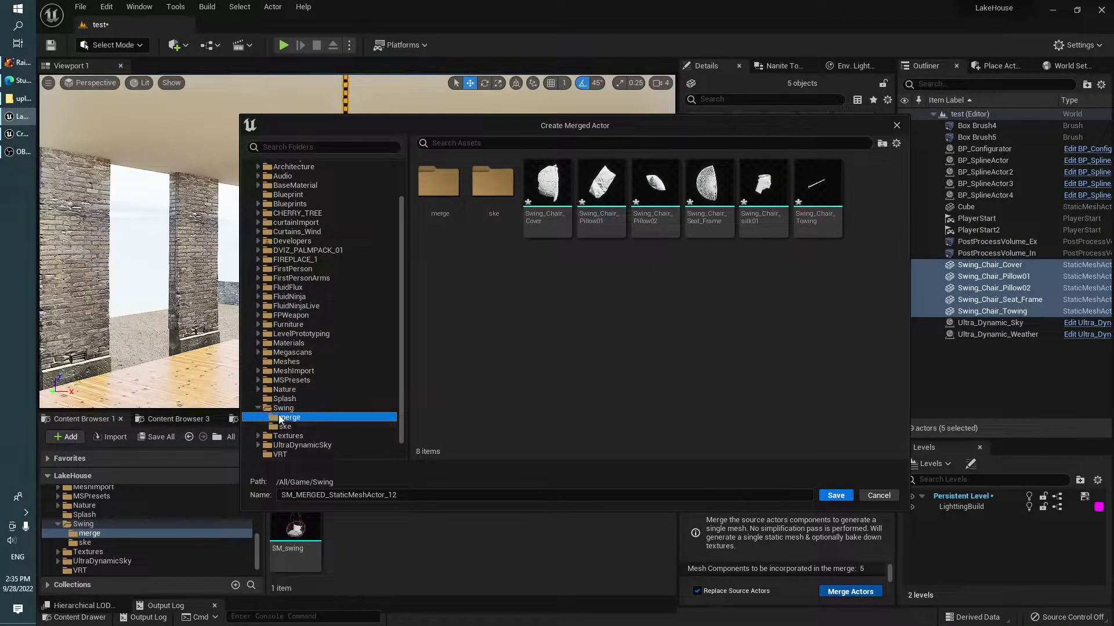
left_click(281, 419)
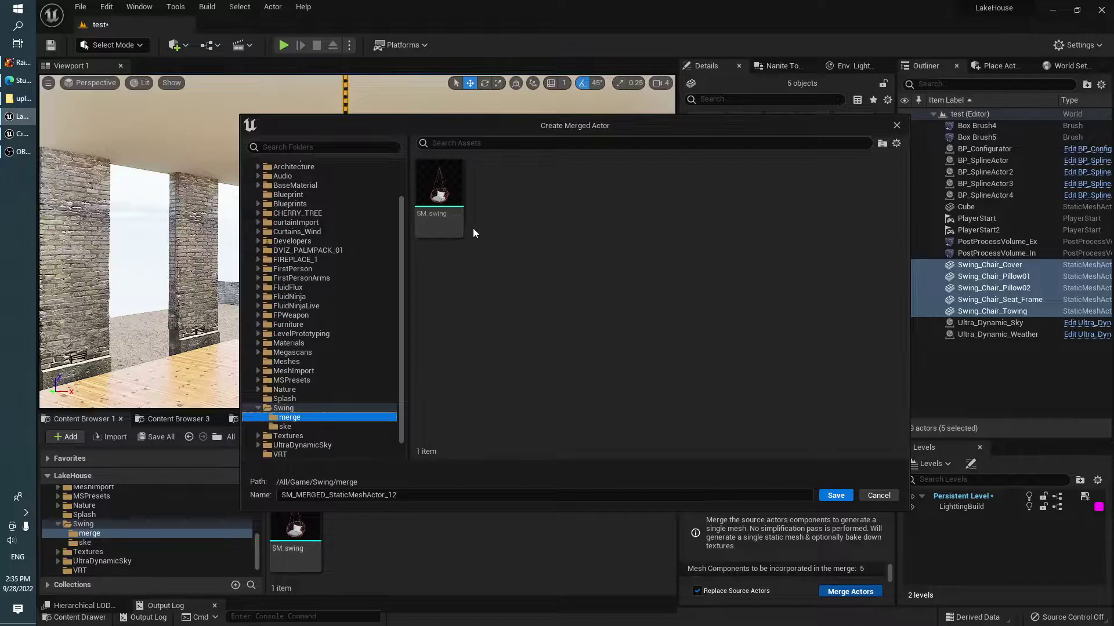
left_click(439, 191)
left_click(346, 496)
type("2")
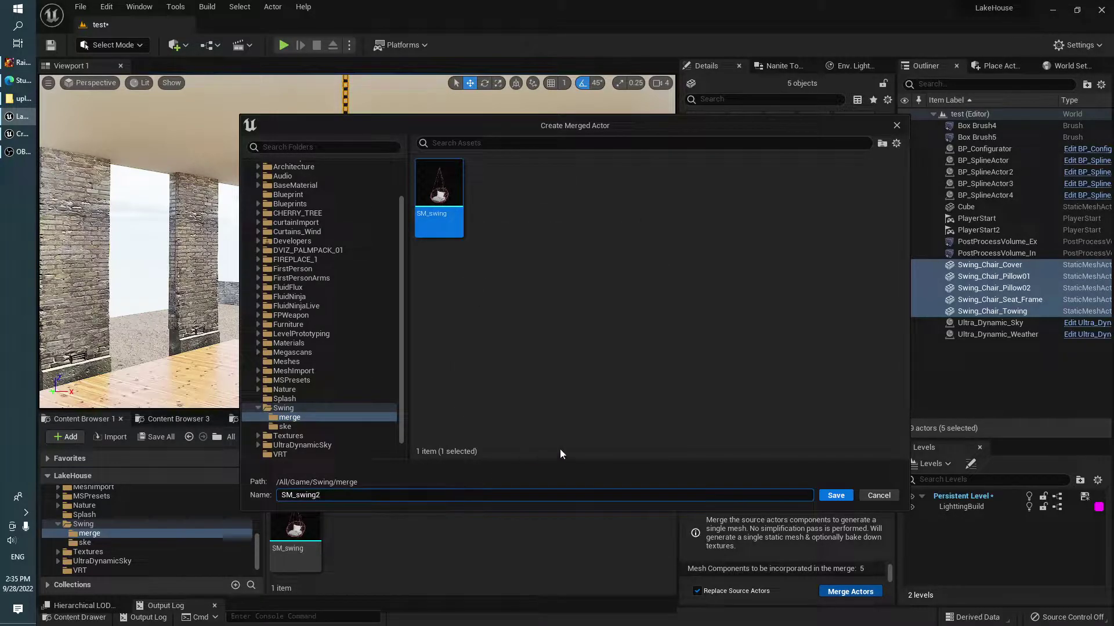
left_click(836, 496)
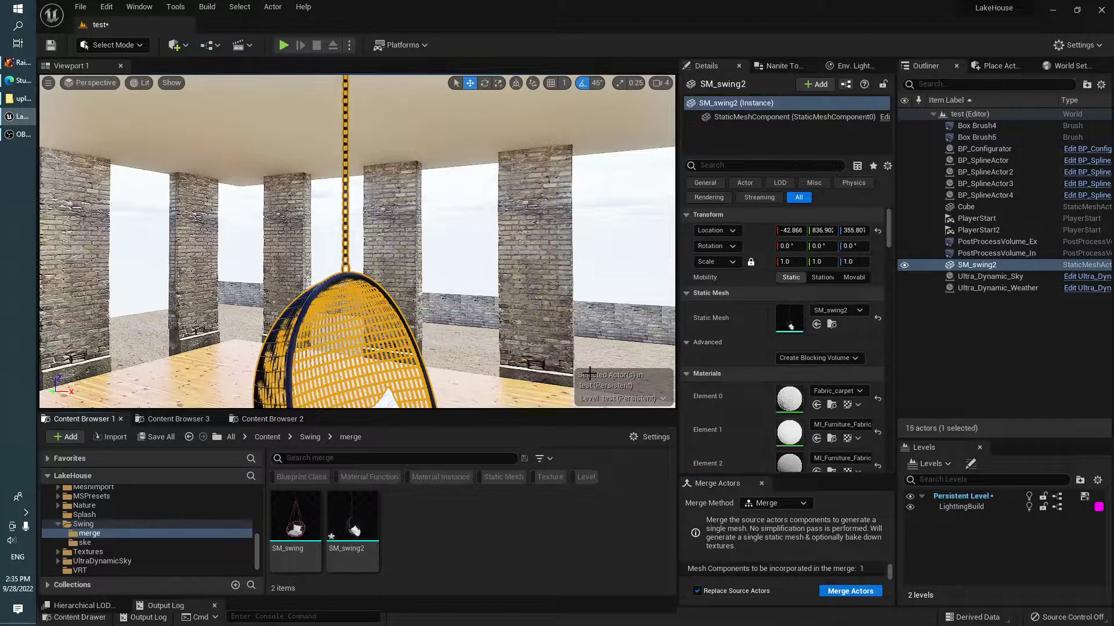
Step: Move the merged SM_swing2 along X to a location of -17.088
right_click_drag(496, 319, 495, 319)
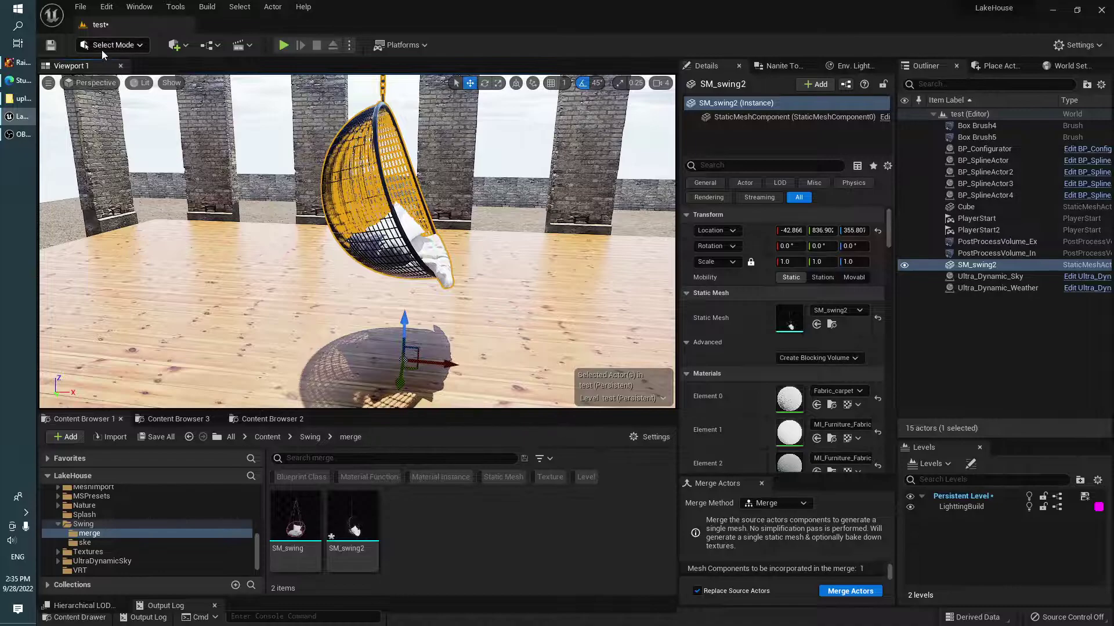
left_click(103, 51)
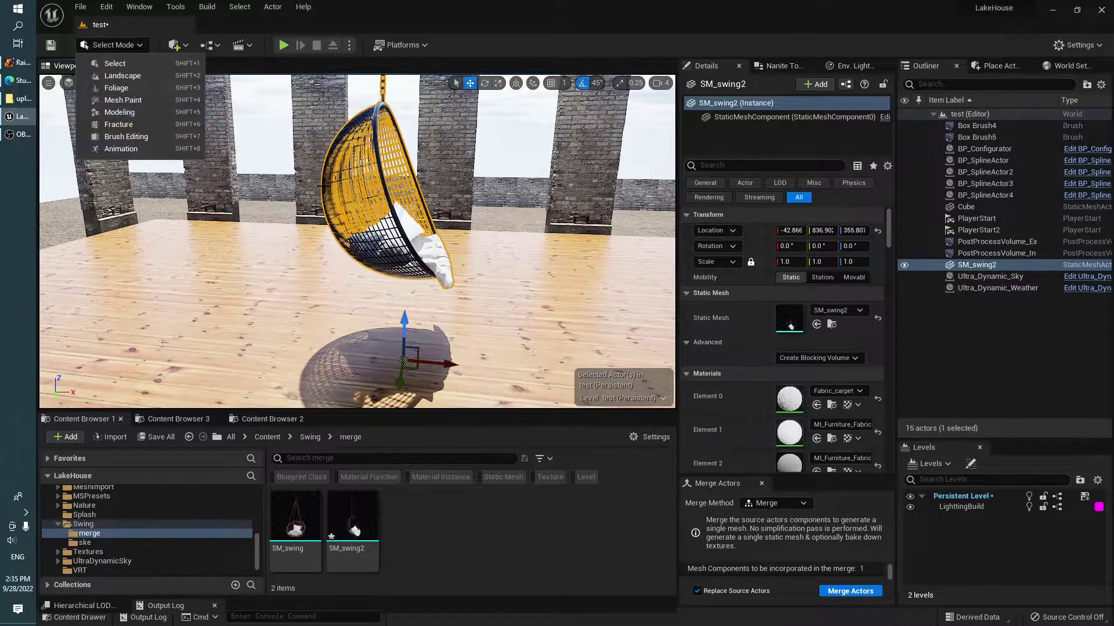
left_click(348, 191)
left_click(385, 199)
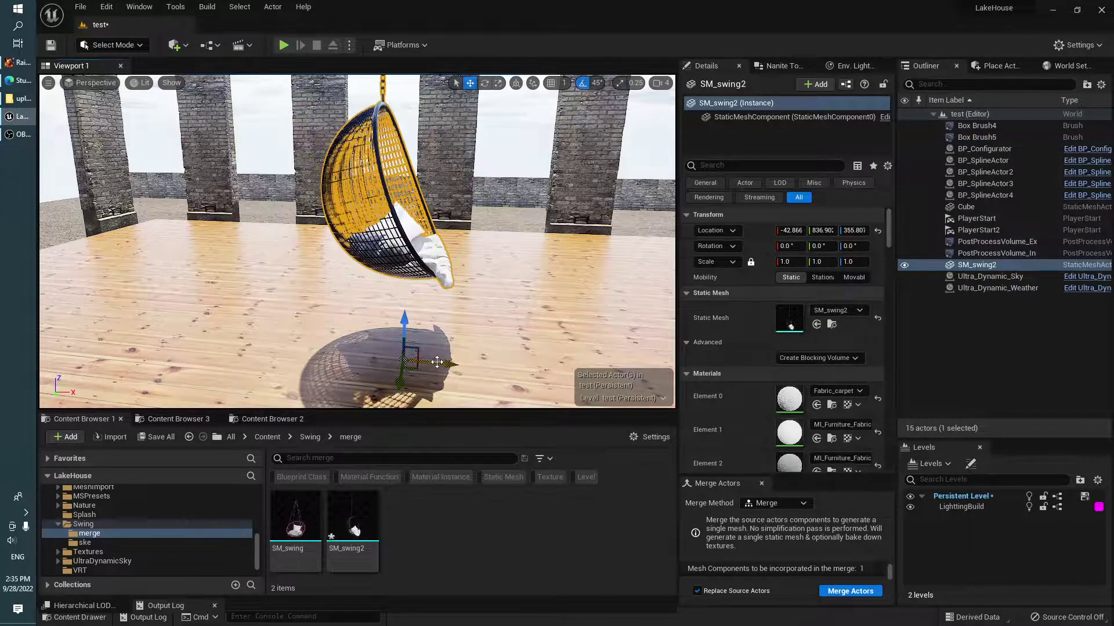
left_click_drag(437, 362, 471, 377)
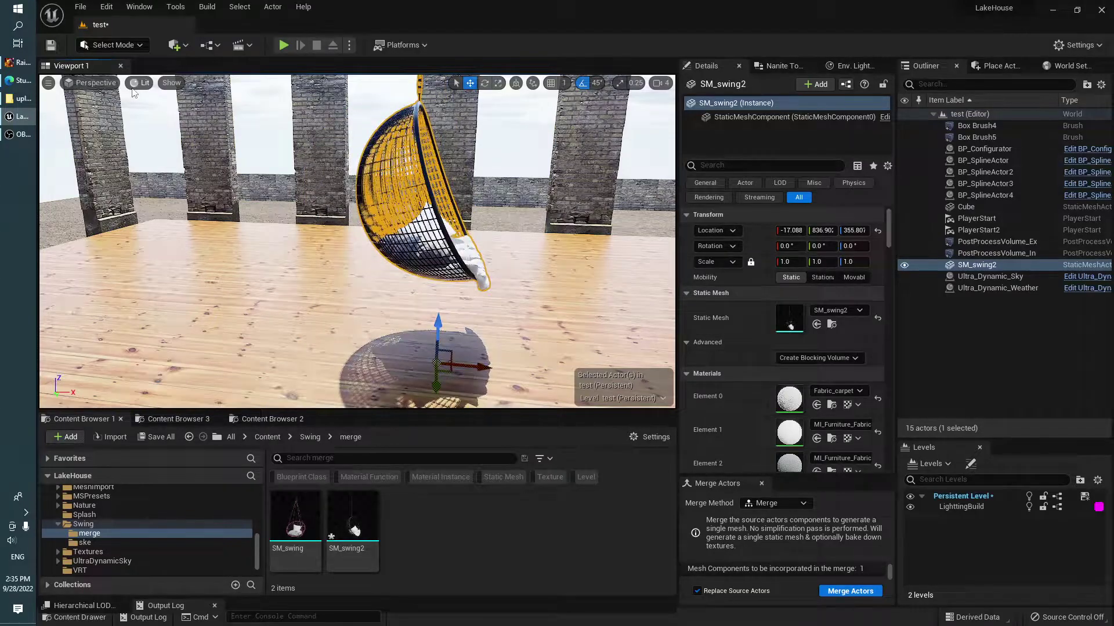
Step: In Modeling mode, use Edit Pivot to move SM_swing2's pivot to the bottom of its bounds
left_click(99, 49)
left_click(141, 113)
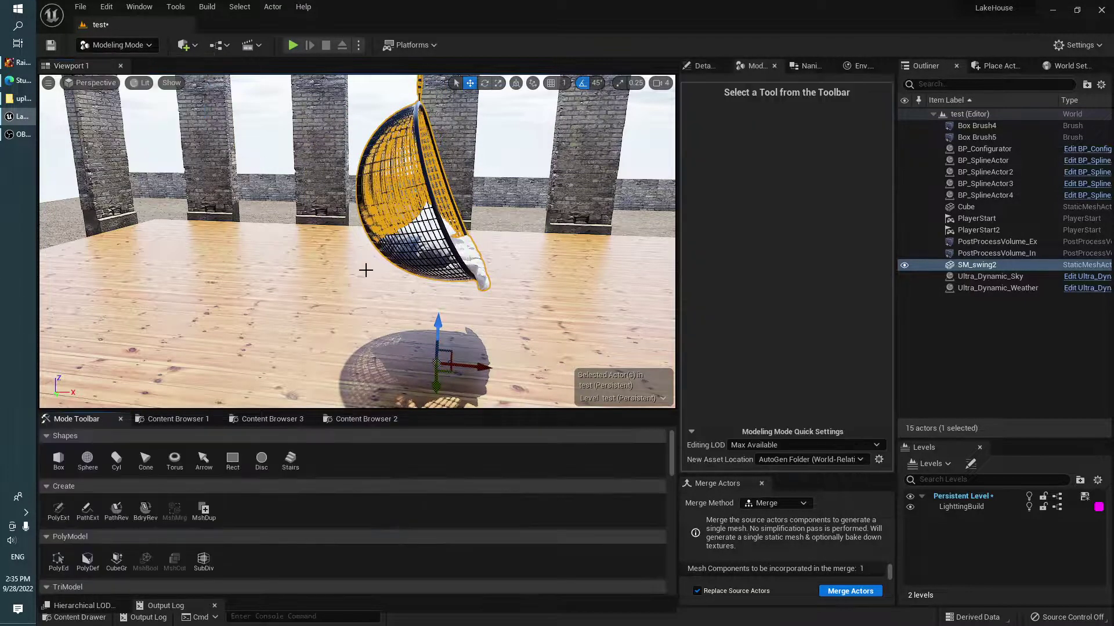
scroll(204, 545, "down", 3)
scroll(186, 546, "down", 3)
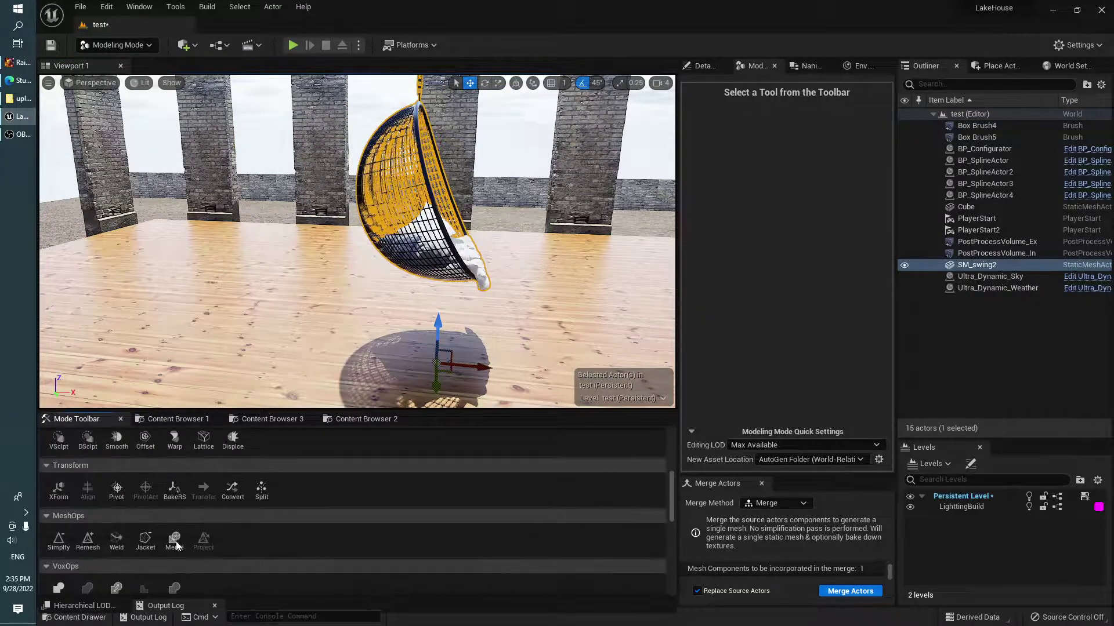
left_click(117, 489)
left_click(753, 200)
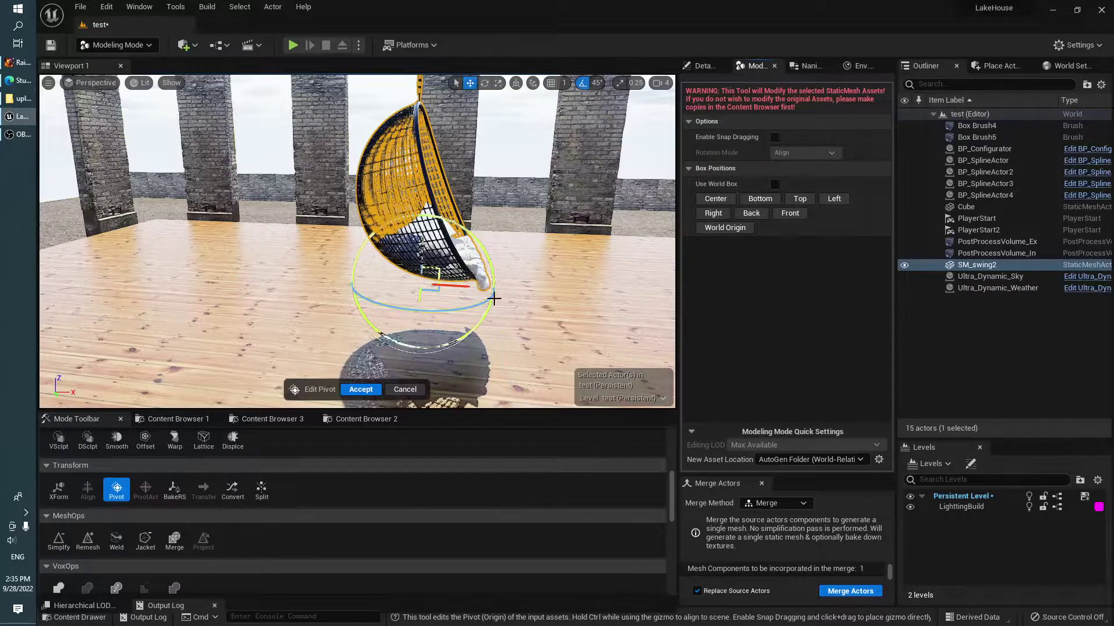
right_click_drag(493, 298, 494, 299)
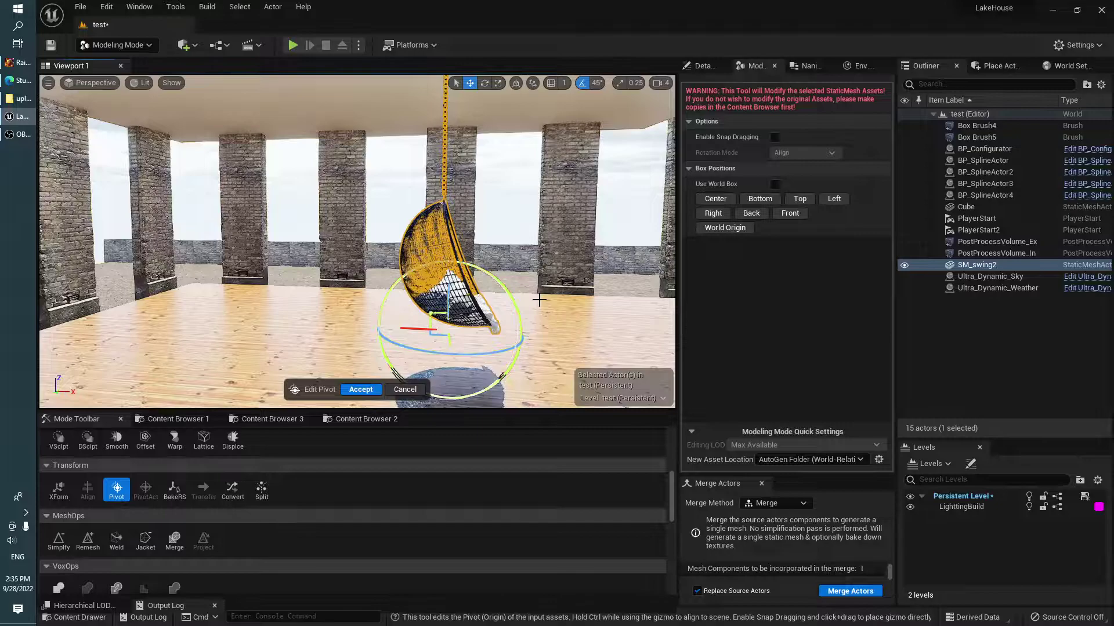
right_click_drag(494, 299, 494, 299)
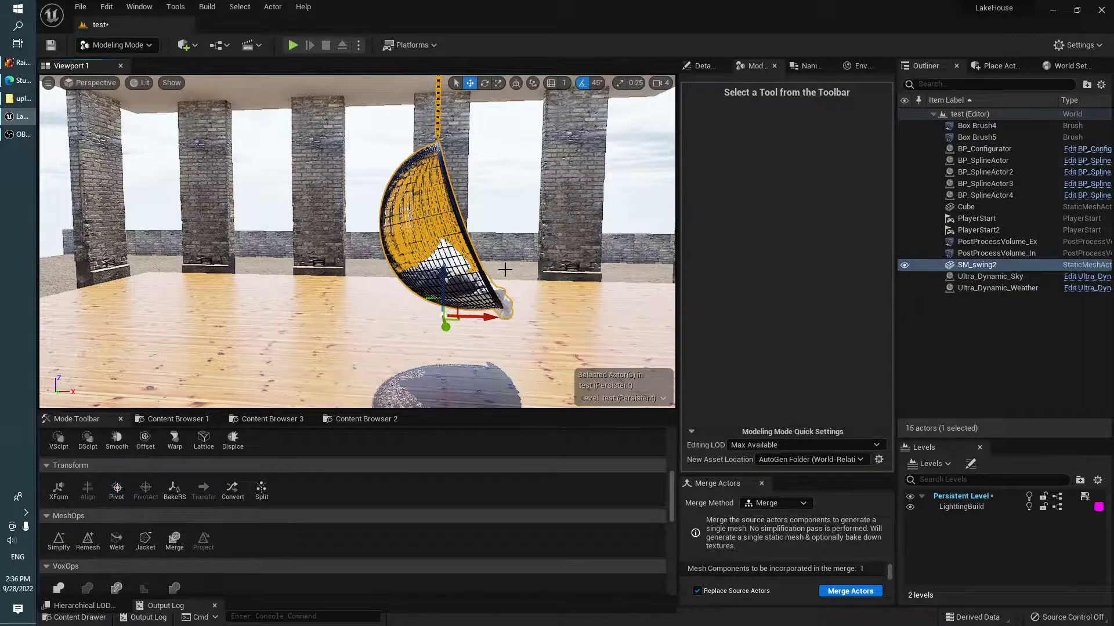
right_click_drag(506, 270, 506, 269)
Step: Drag a Cylinder from Place Actors > Shapes into the level near the ceiling
left_click(1001, 66)
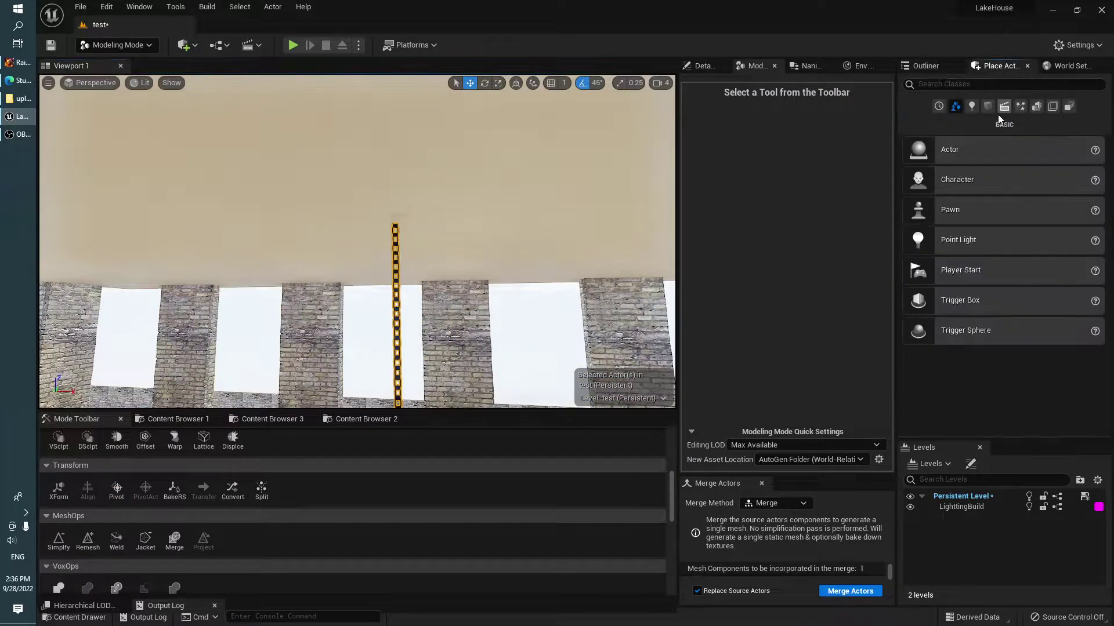
left_click(988, 106)
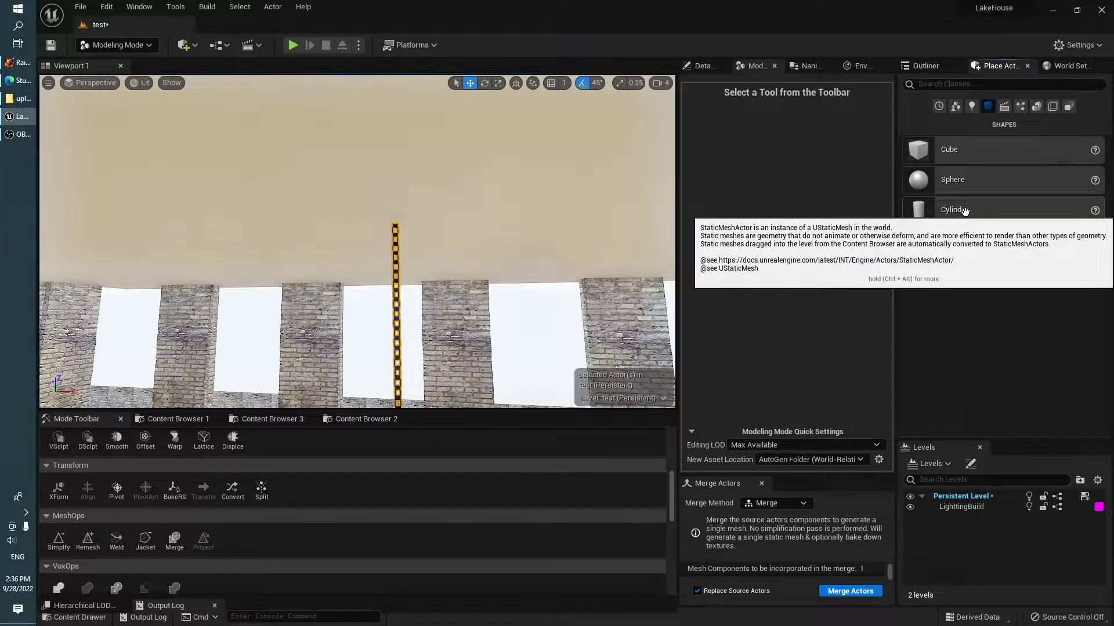
left_click_drag(847, 214, 395, 231)
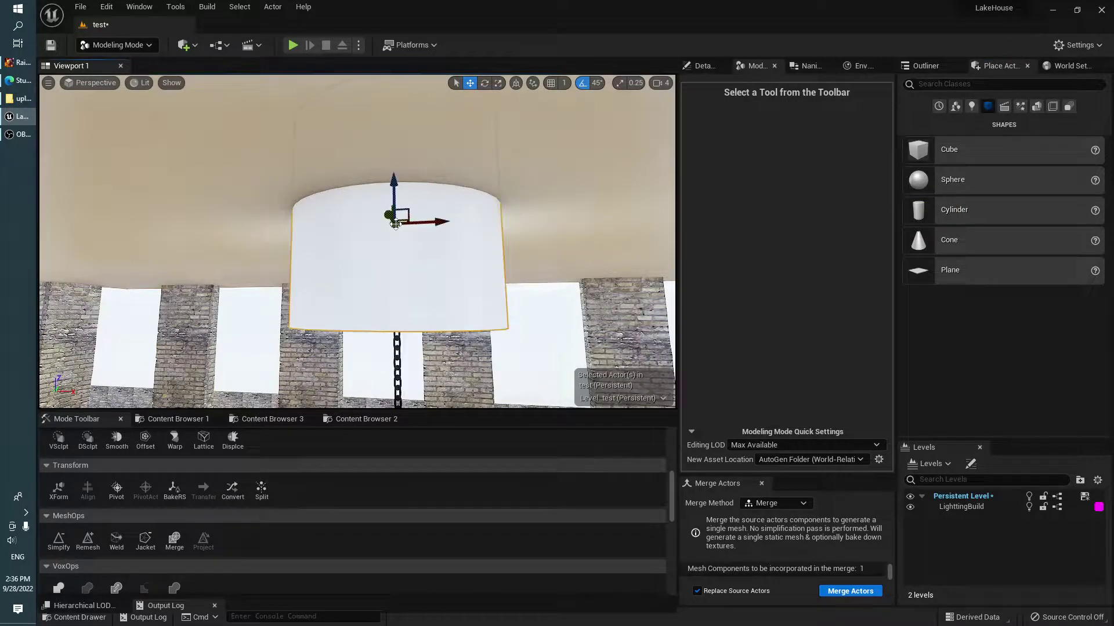
right_click_drag(395, 231, 424, 209)
Step: Scale the cylinder down to a small cap at the top of the chain
right_click_drag(369, 231, 369, 232)
key("r")
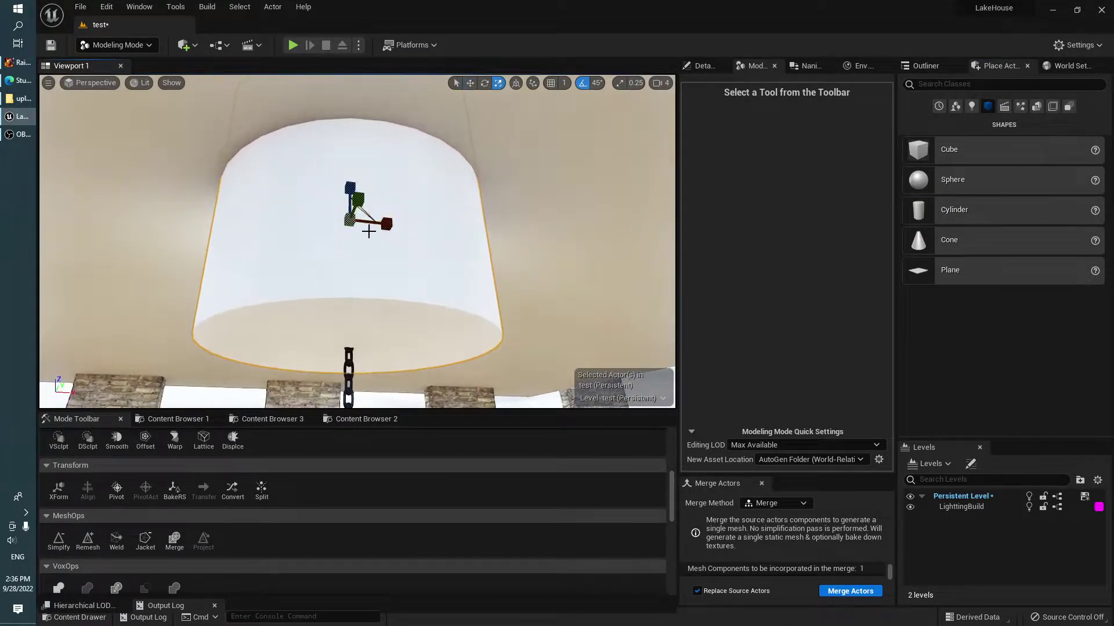
left_click_drag(353, 224, 348, 256)
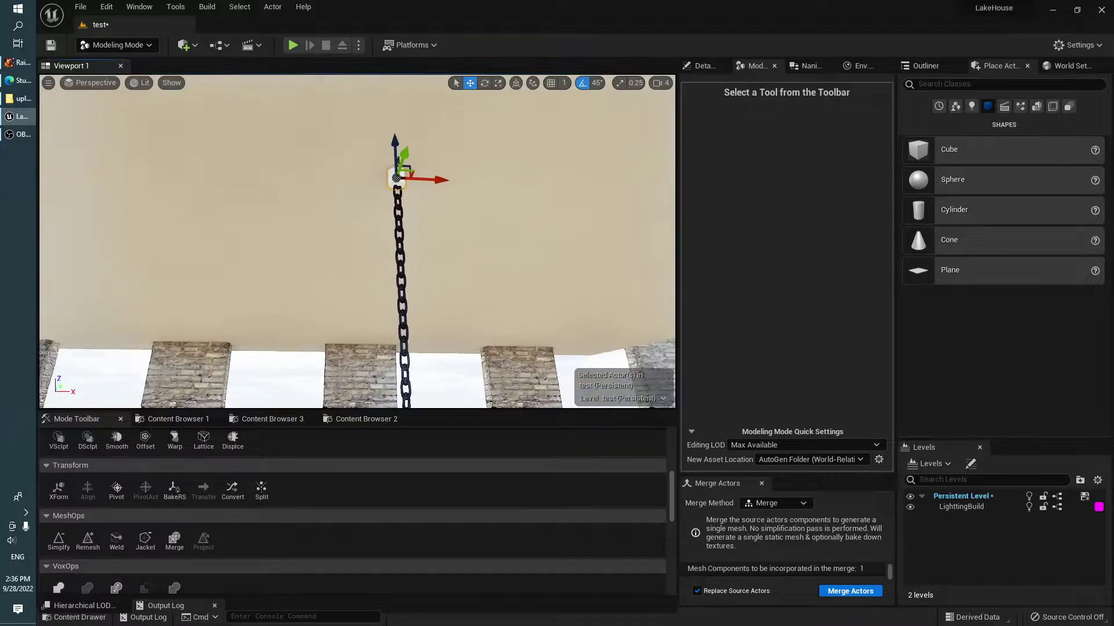
key("Escape")
right_click_drag(347, 189, 347, 189)
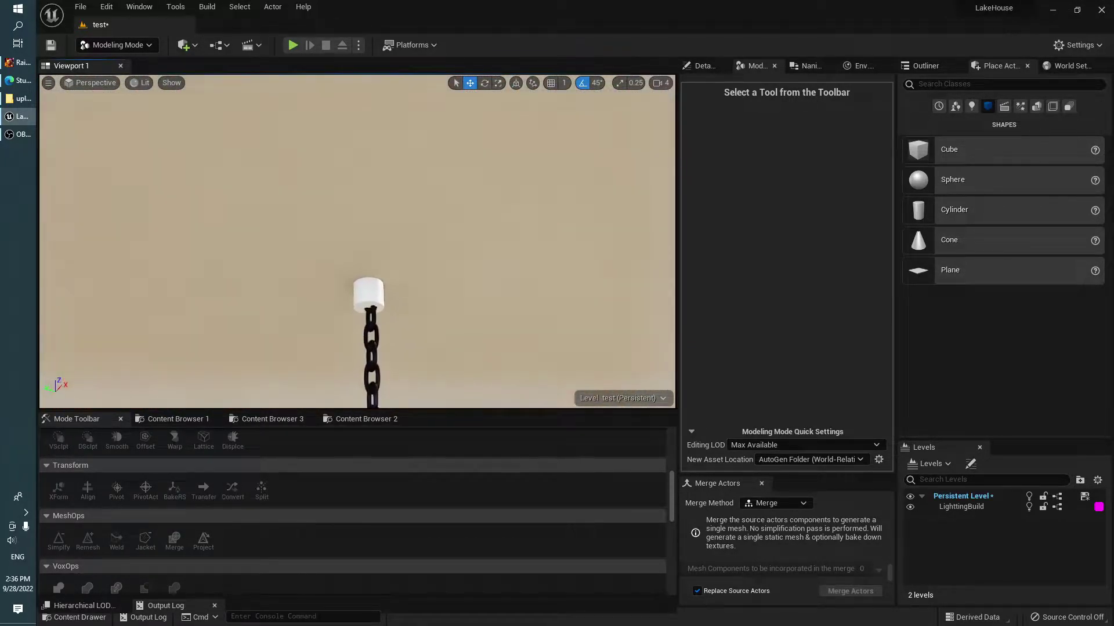
right_click_drag(397, 236, 396, 236)
left_click(346, 236)
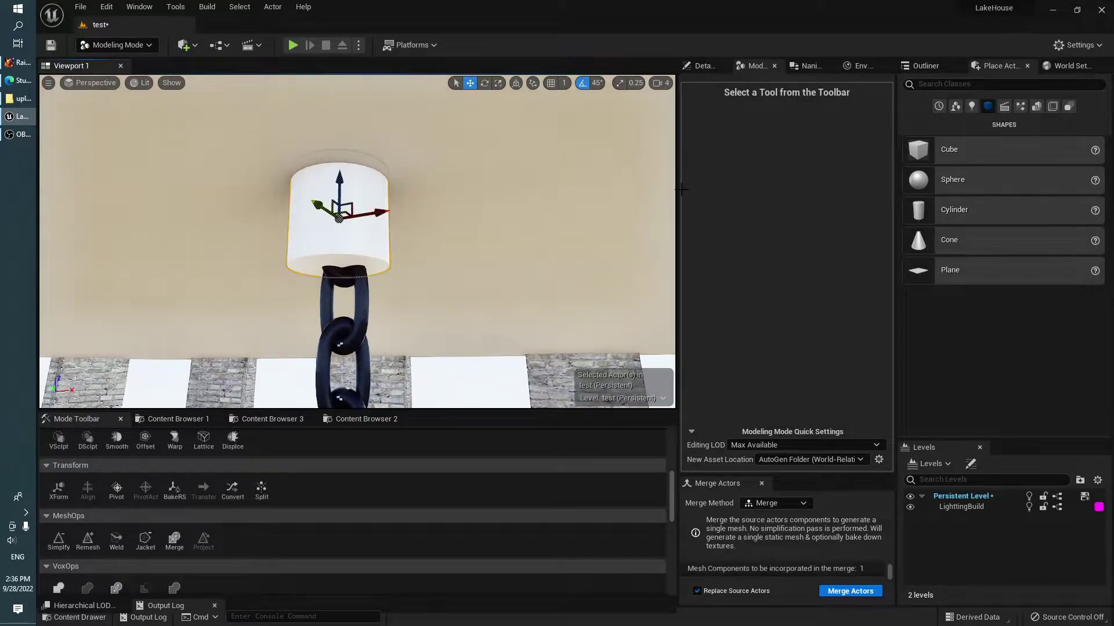
key("Escape")
left_click(938, 67)
Step: Place a Physics Constraint Actor with Cylinder and SM_swing2 as Constraint Actors 1 and 2
left_click(995, 67)
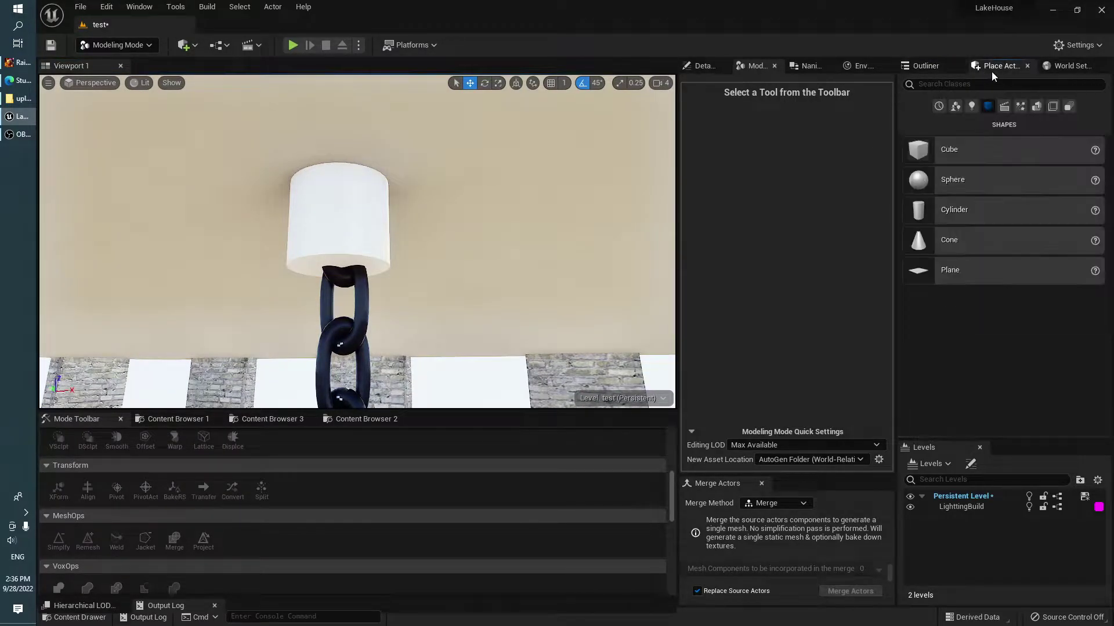
type("phy")
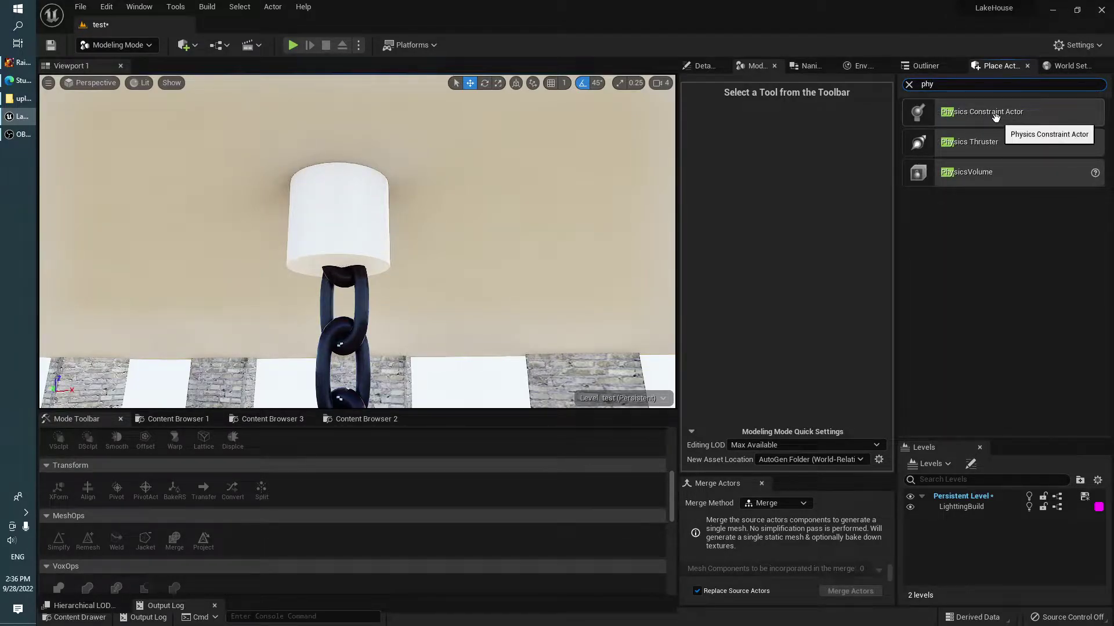
left_click_drag(973, 122, 499, 229)
scroll(585, 196, "down", 3)
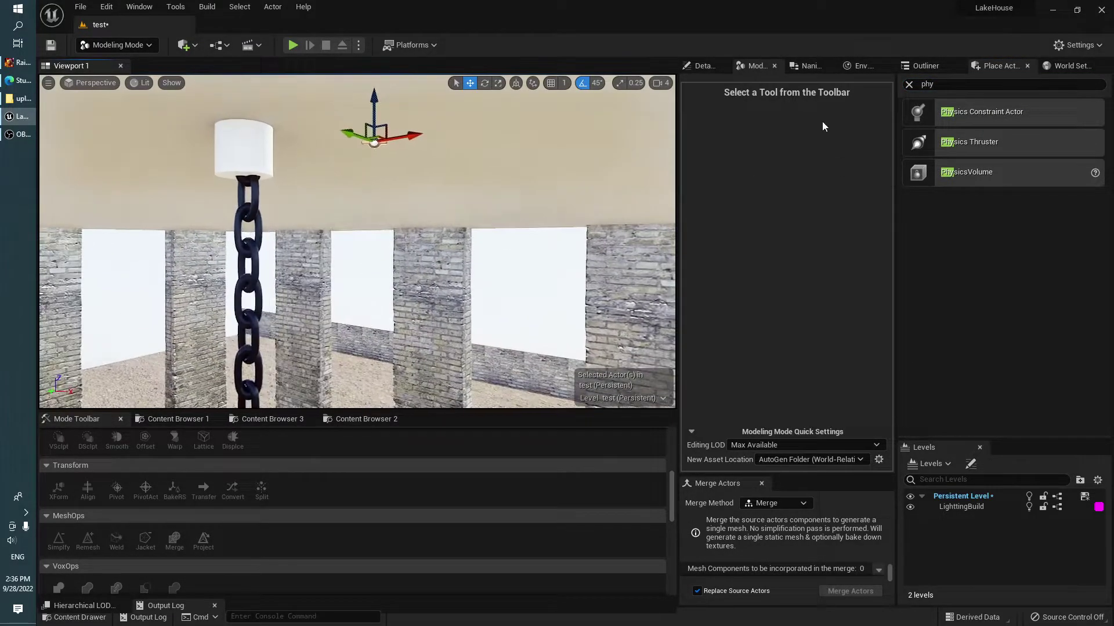
left_click(701, 66)
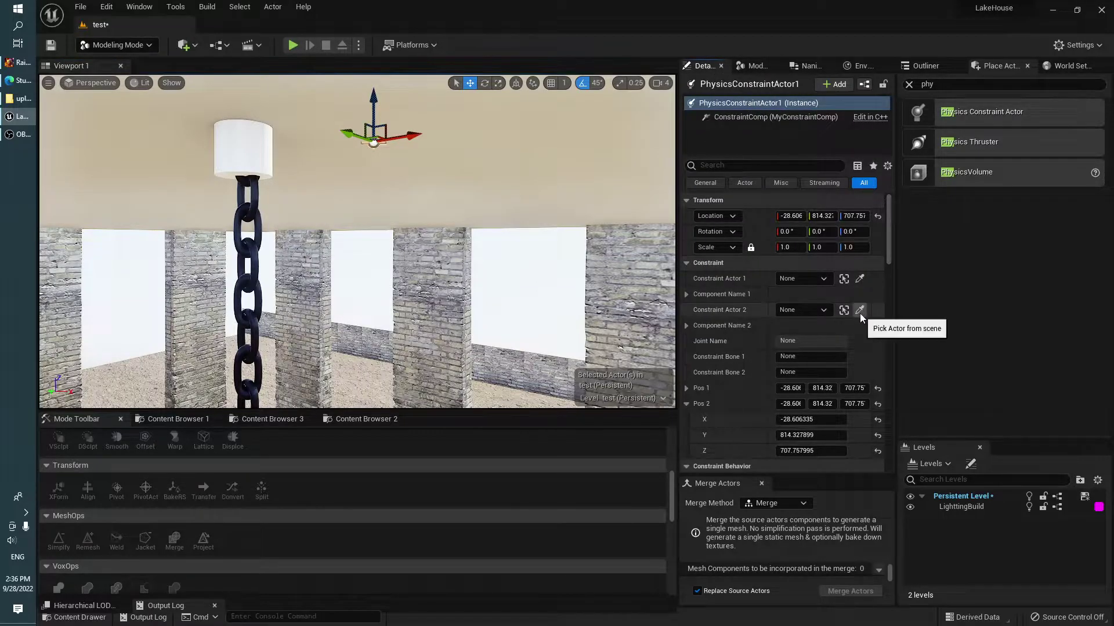
left_click(860, 279)
left_click(252, 153)
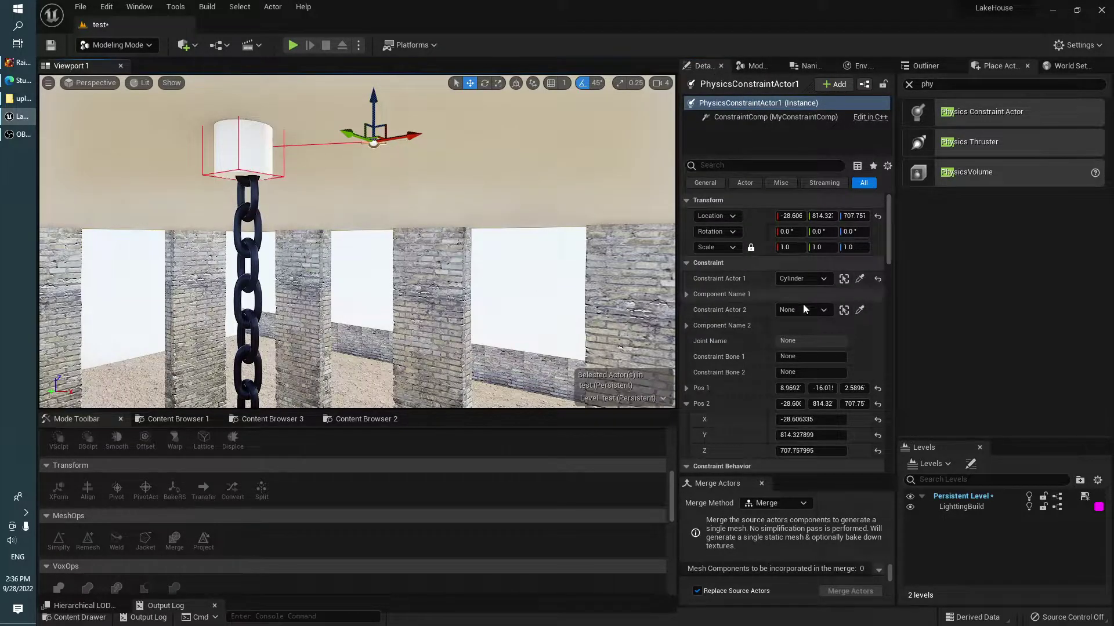
left_click(859, 310)
left_click(323, 248)
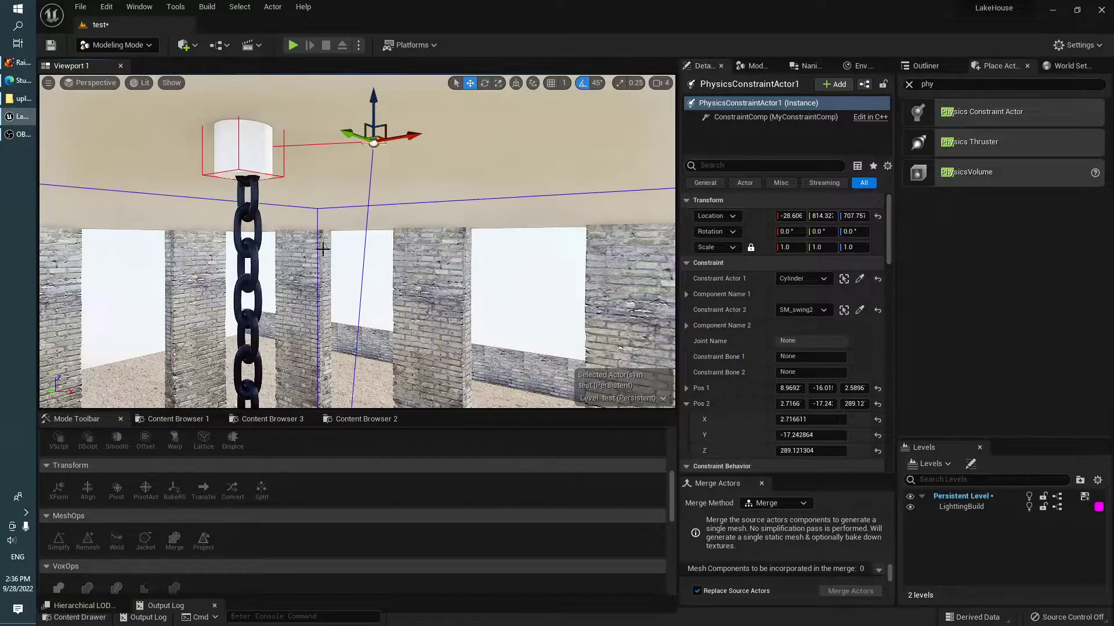
Step: Copy the cylinder's Location and paste it onto the physics constraint actor
left_click(252, 144)
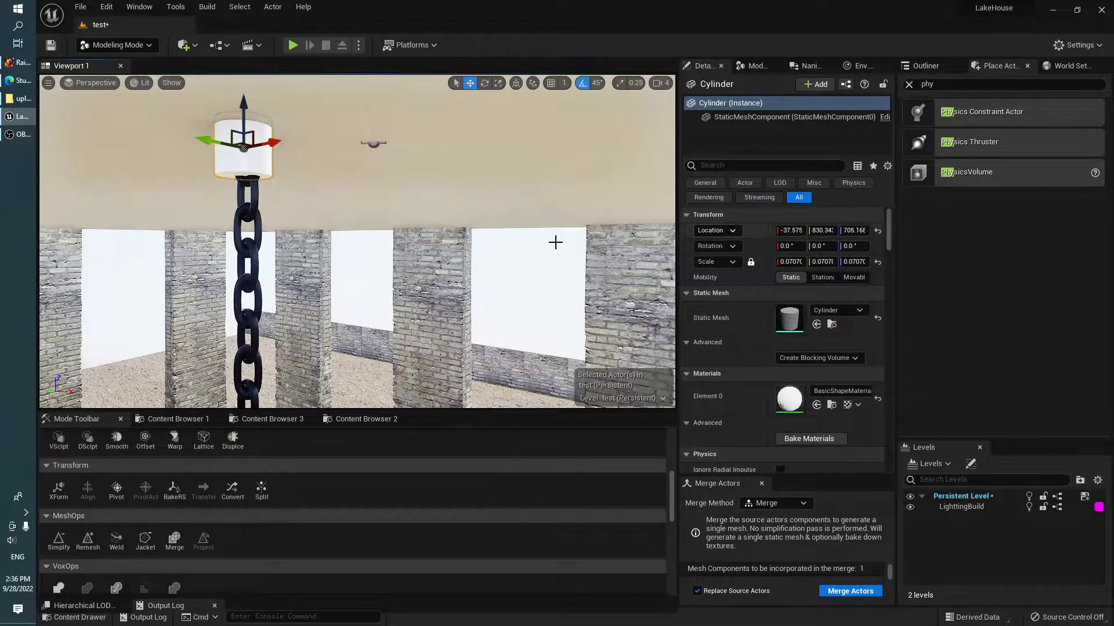
right_click_drag(555, 242, 365, 249)
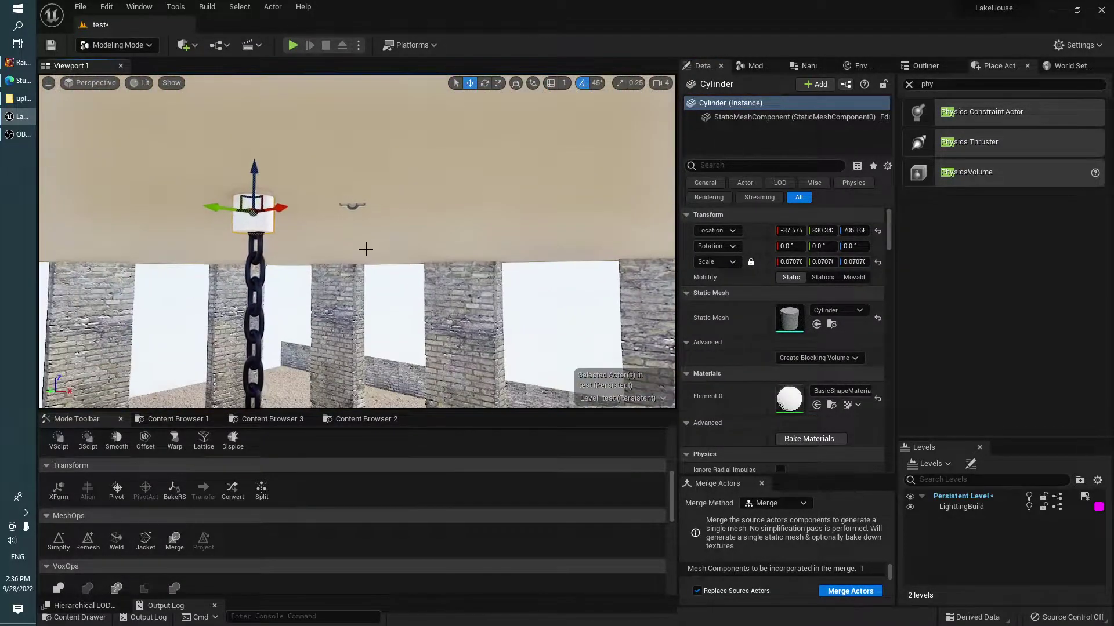
left_click(351, 209)
mouse_move(351, 209)
right_mouse_down()
mouse_move(351, 272)
mouse_move(351, 232)
mouse_move(373, 224)
right_mouse_up()
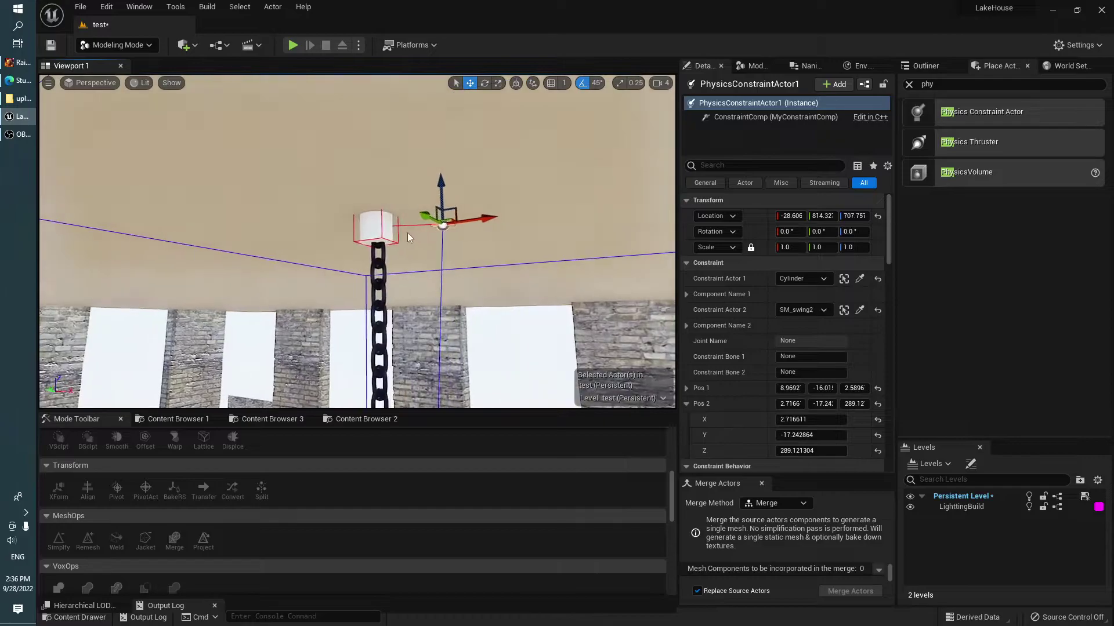
left_click(373, 224)
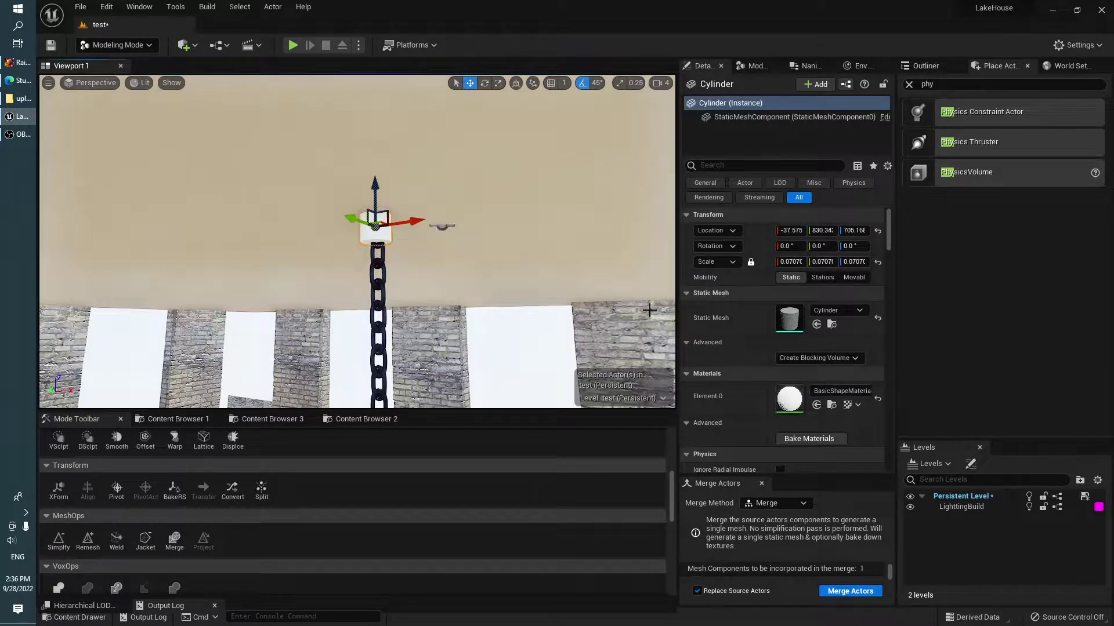
right_click(750, 228)
left_click(769, 232)
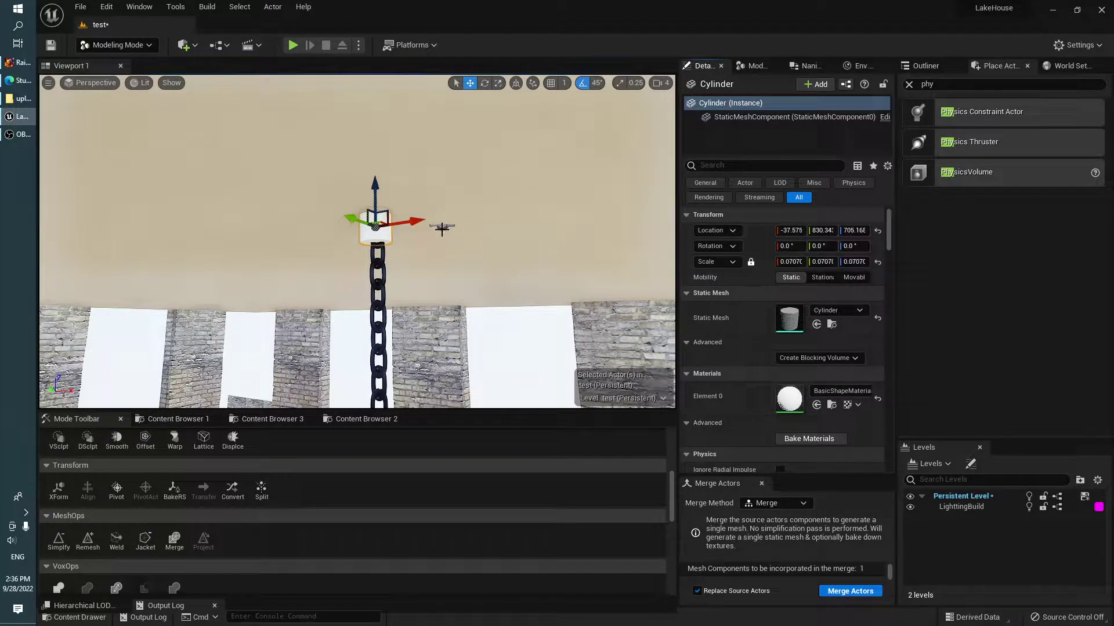
left_click(442, 229)
right_click(754, 215)
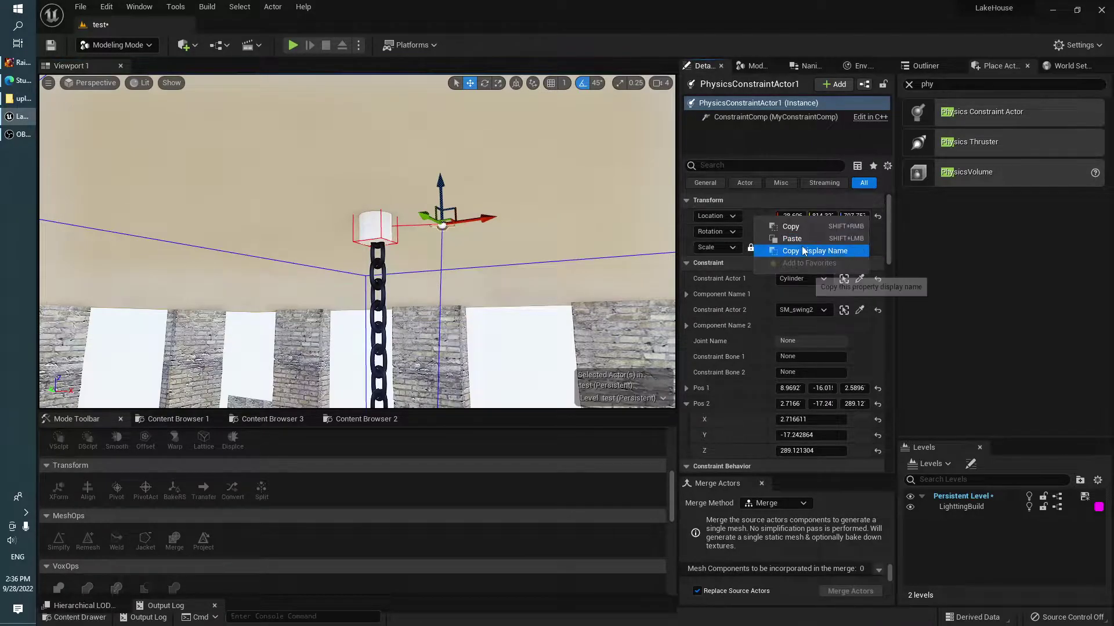
left_click(795, 240)
right_click_drag(504, 287, 504, 324)
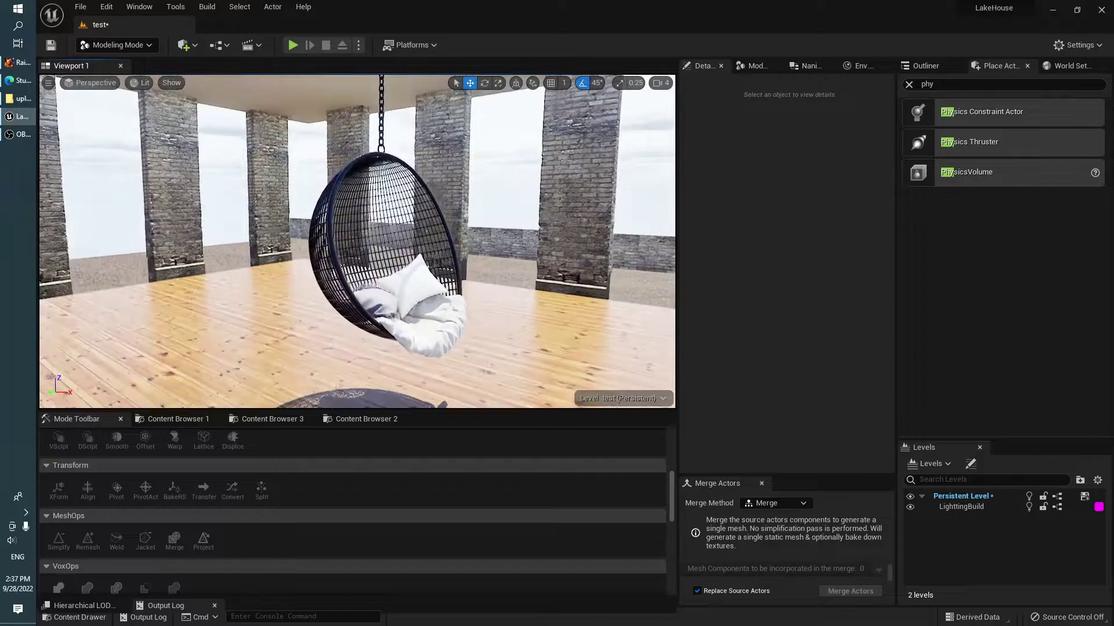
right_click_drag(390, 202, 406, 226)
Step: Set SM_swing2's Mobility to Movable and enable Simulate Physics
left_click(406, 226)
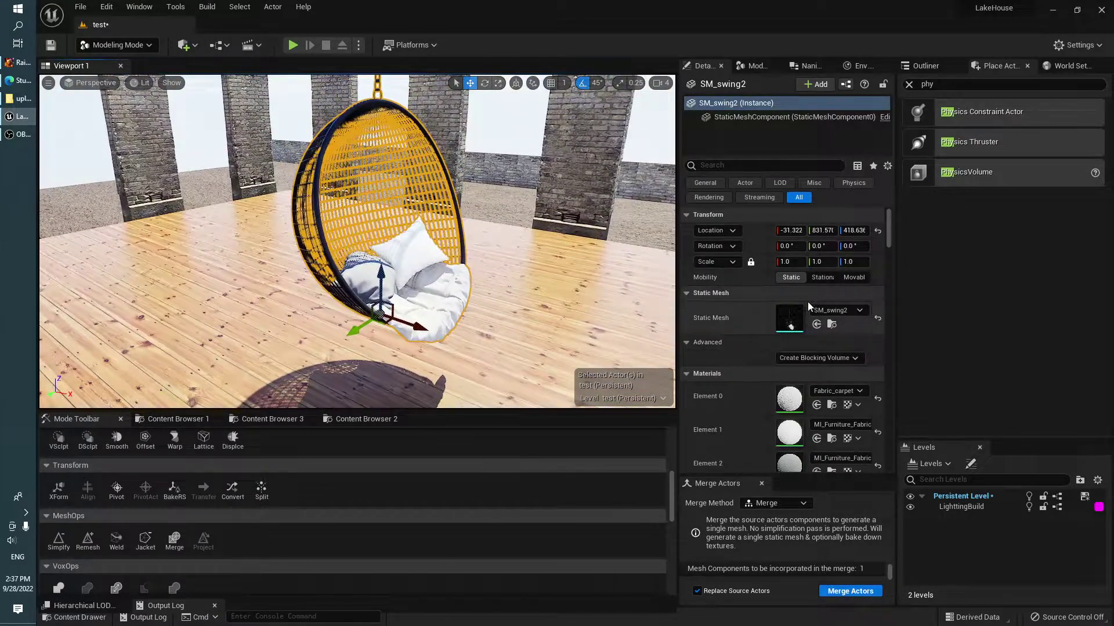
left_click(855, 279)
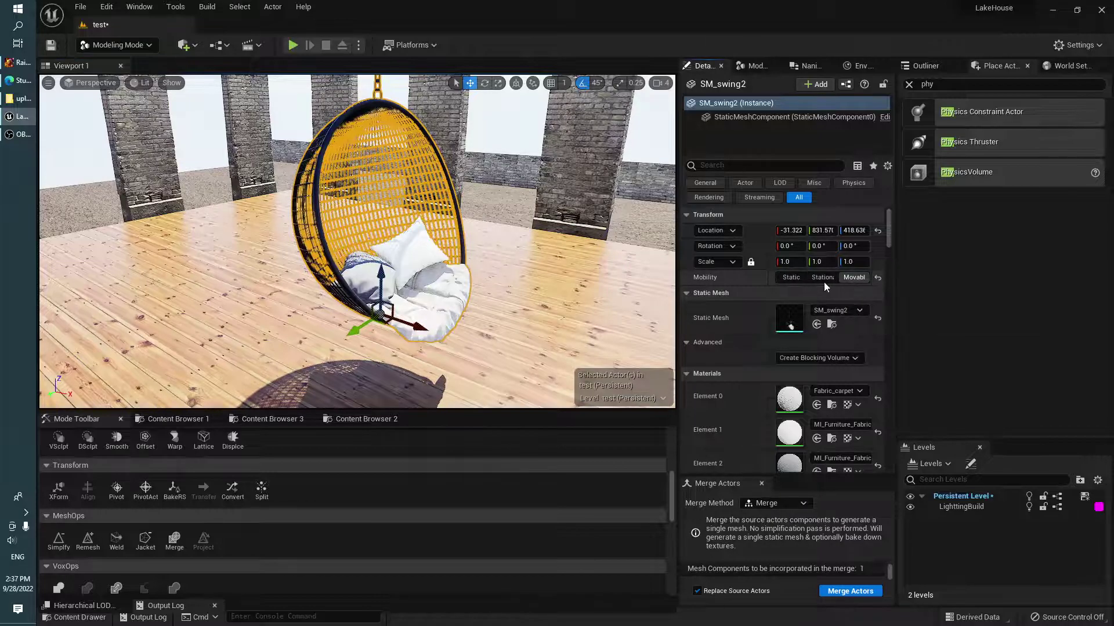
scroll(771, 332, "down", 4)
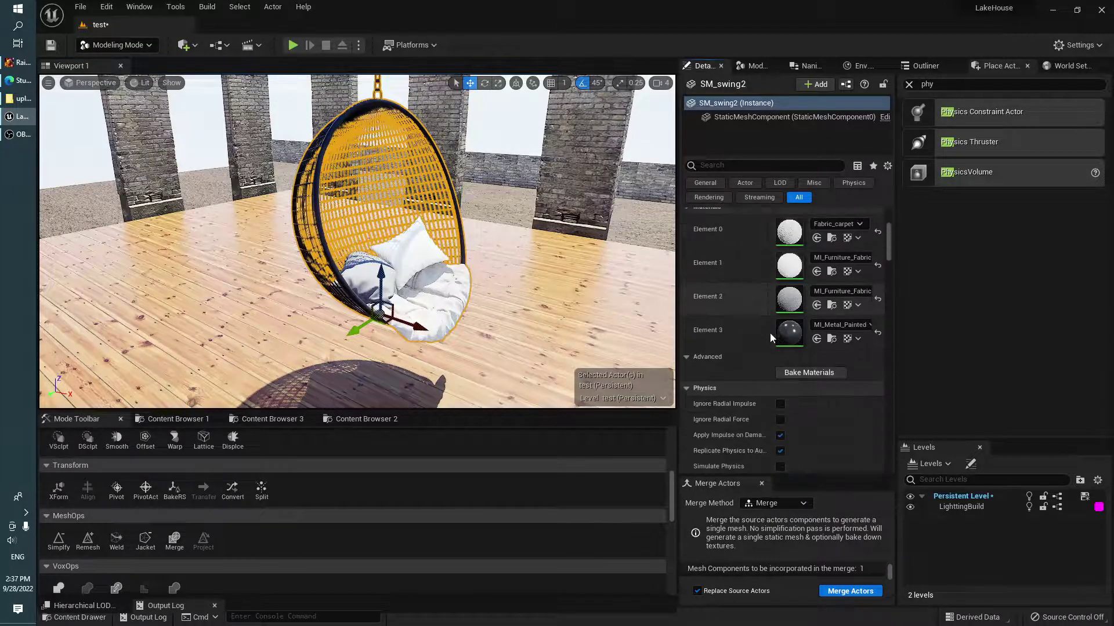
scroll(817, 384, "down", 1)
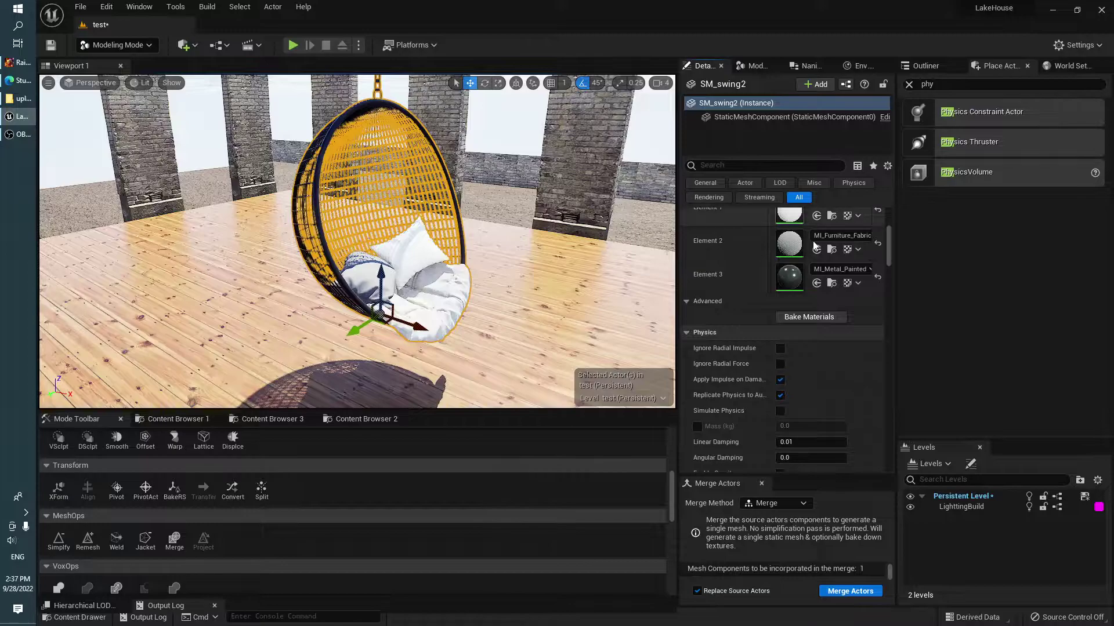
scroll(789, 325, "down", 2)
left_click(781, 356)
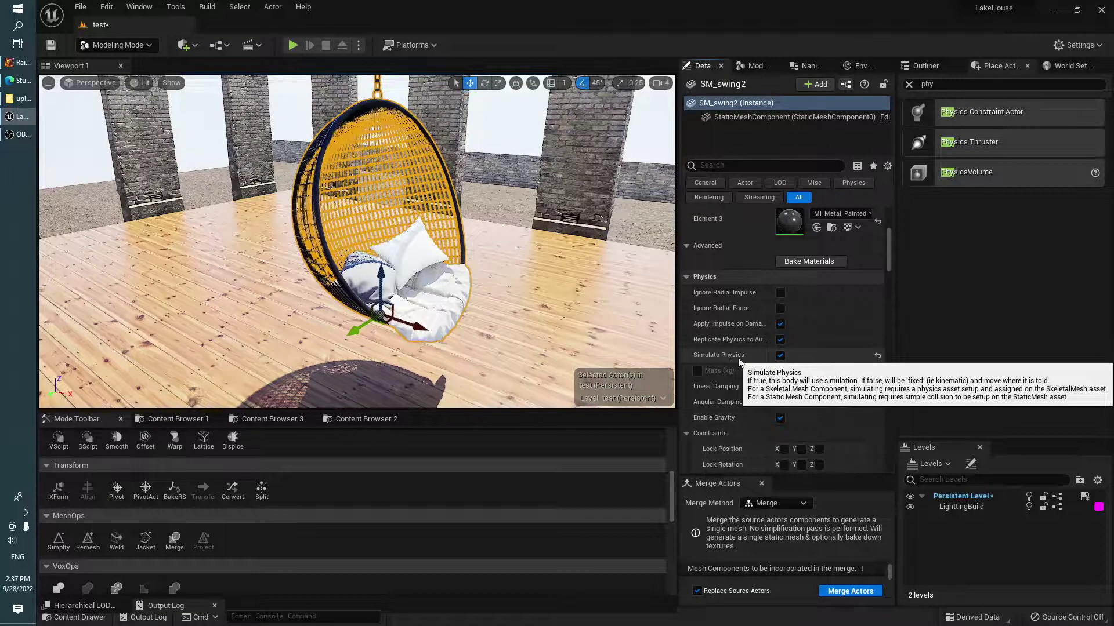
right_click_drag(522, 278, 476, 273)
right_click_drag(470, 325, 469, 341)
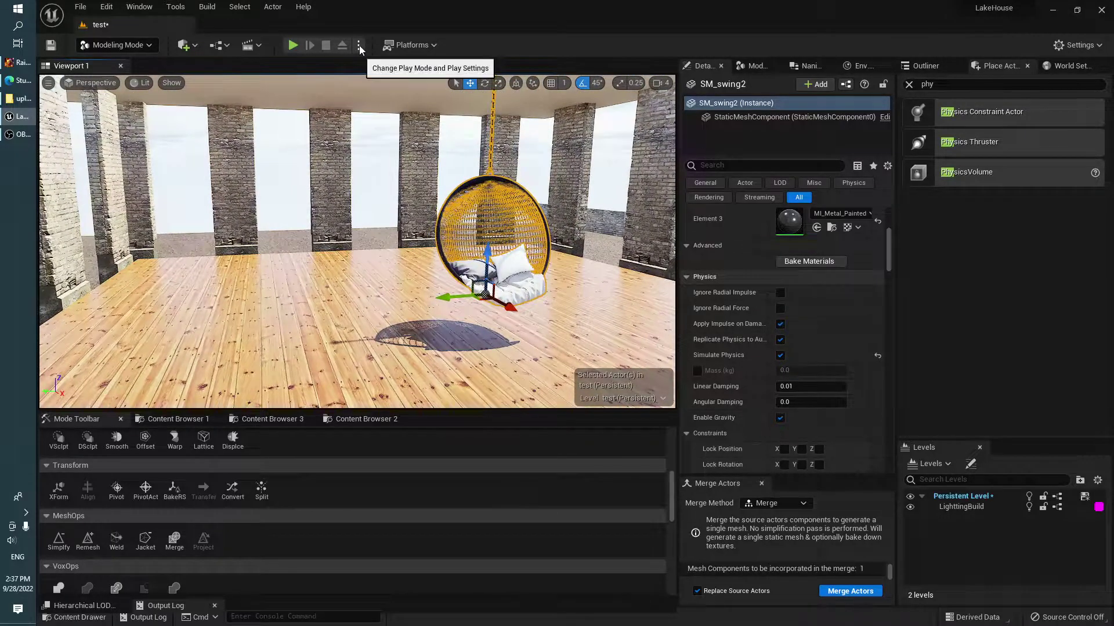
Step: Simulate the level to watch SM_swing2 swing, then stop the simulation
left_click(359, 46)
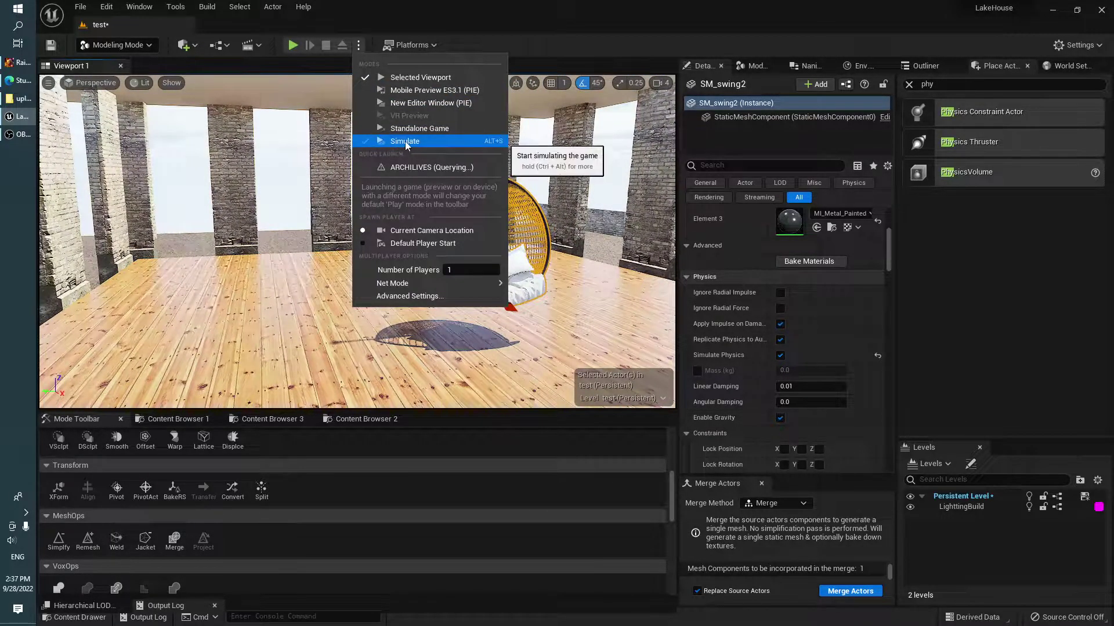
left_click(426, 143)
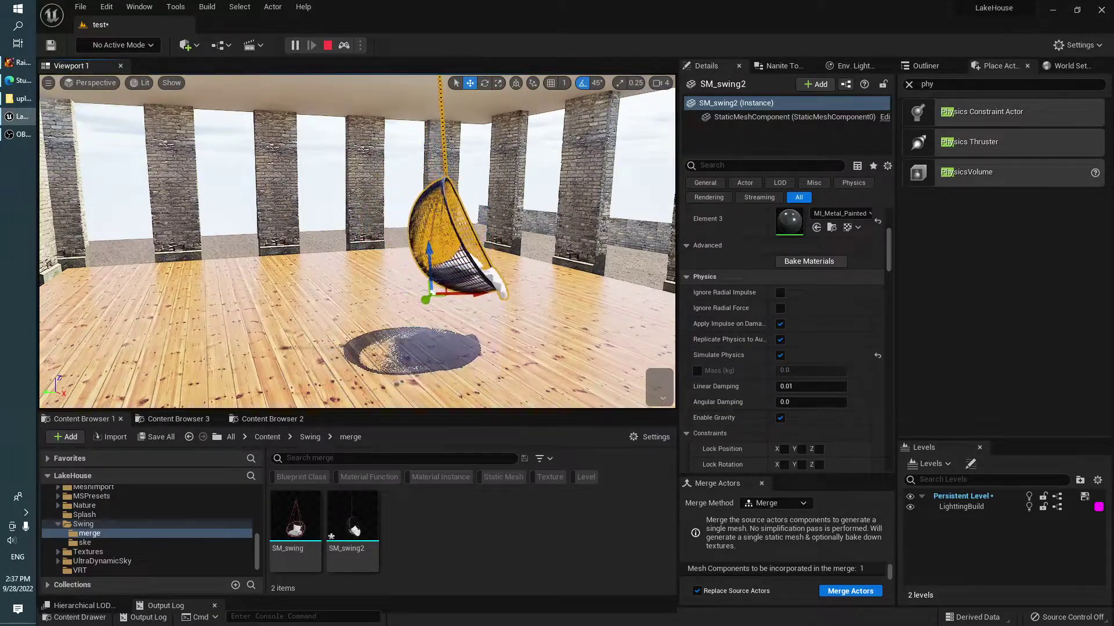
mouse_move(357, 240)
right_mouse_down()
mouse_move(337, 261)
mouse_move(379, 399)
mouse_move(532, 352)
right_mouse_up()
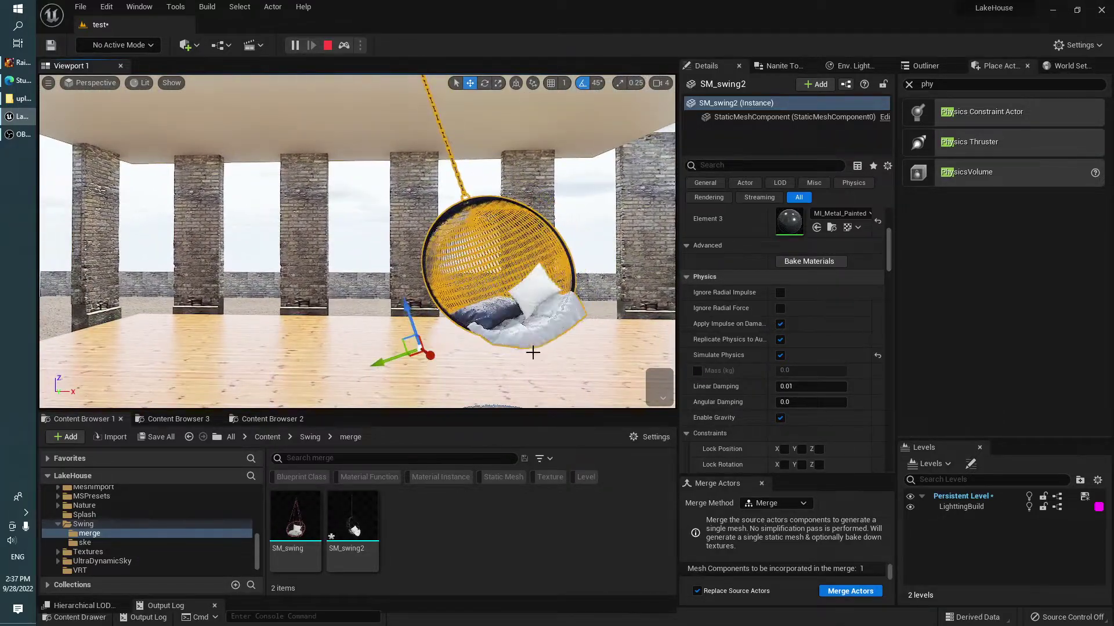
key("Escape")
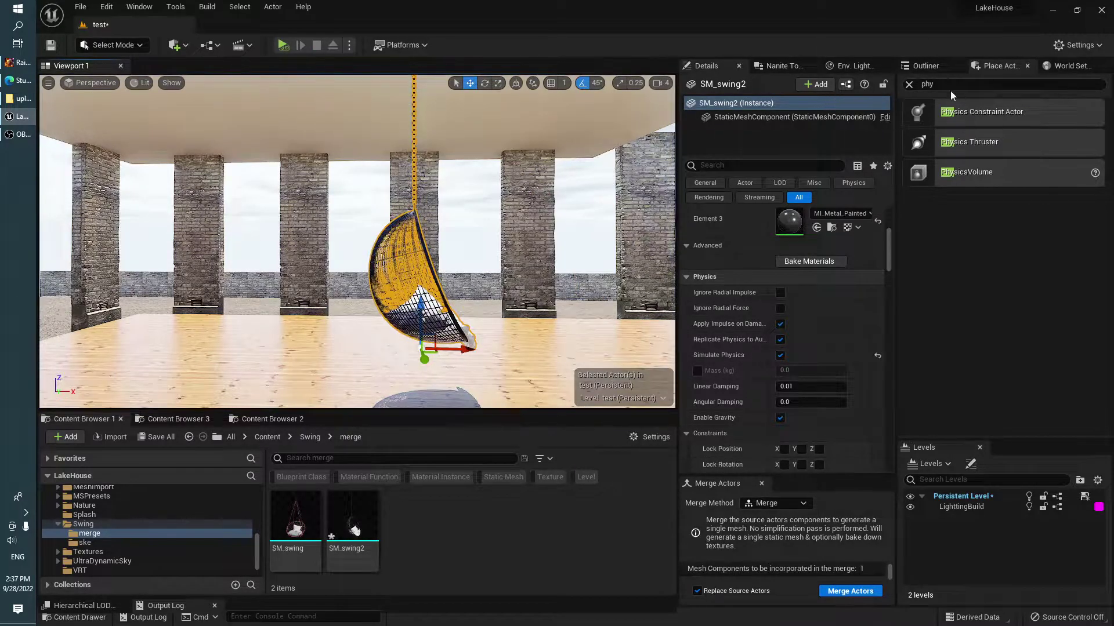
Step: Set PhysicsConstraintActor1's Swing 1 and Swing 2 Motion to Locked, leaving Twist Free
left_click(922, 66)
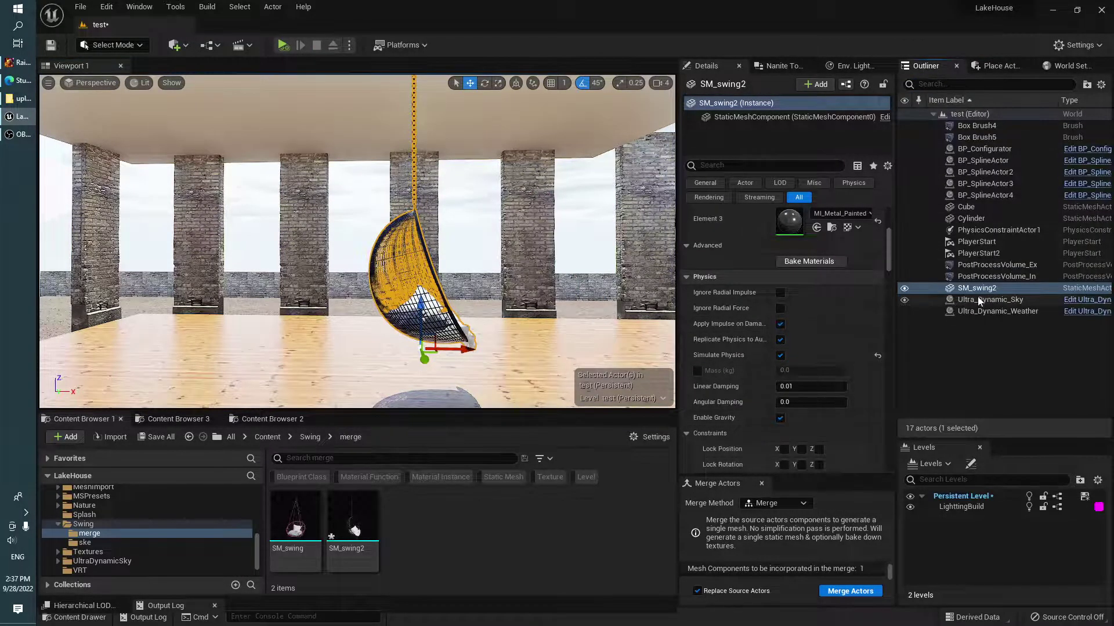
right_click_drag(638, 290, 597, 121)
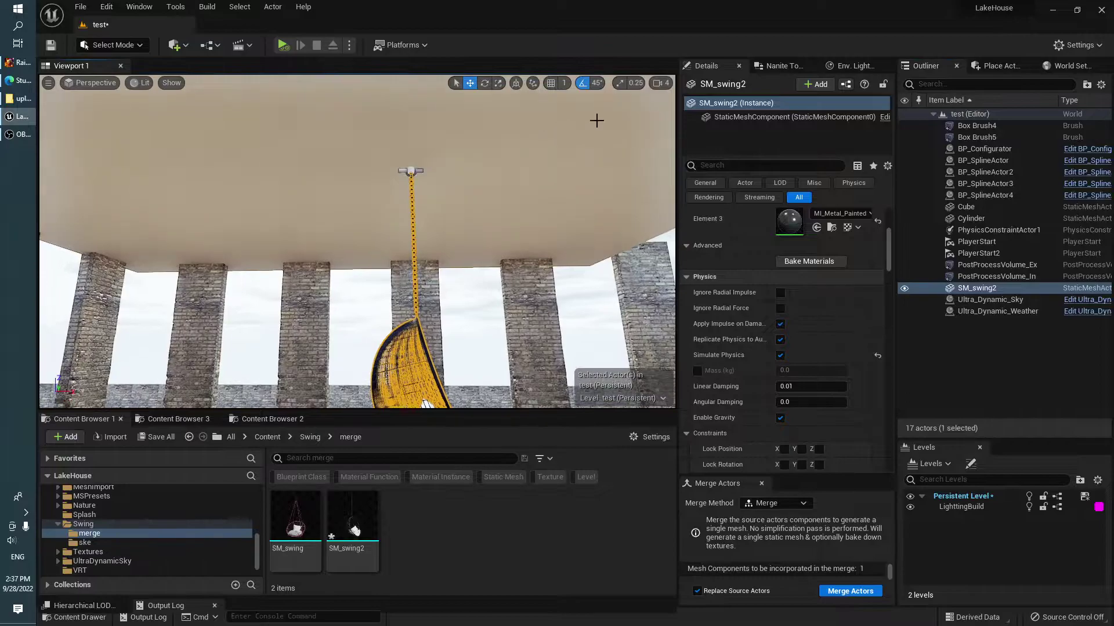
left_click(1012, 231)
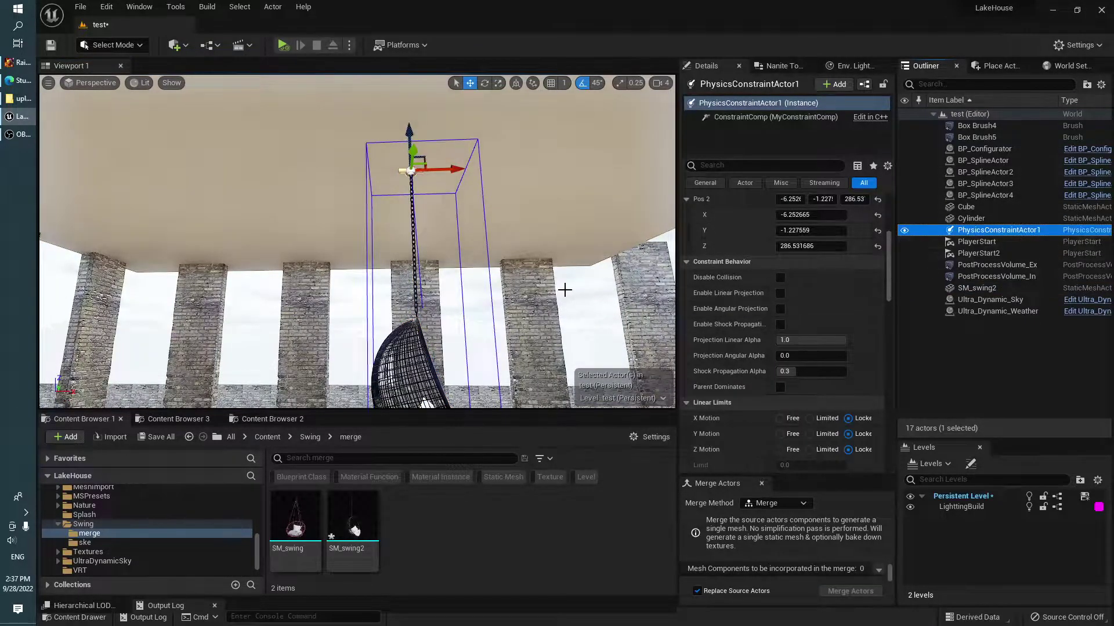
mouse_move(564, 290)
right_mouse_down()
mouse_move(564, 362)
mouse_move(564, 322)
right_mouse_up()
scroll(744, 388, "down", 5)
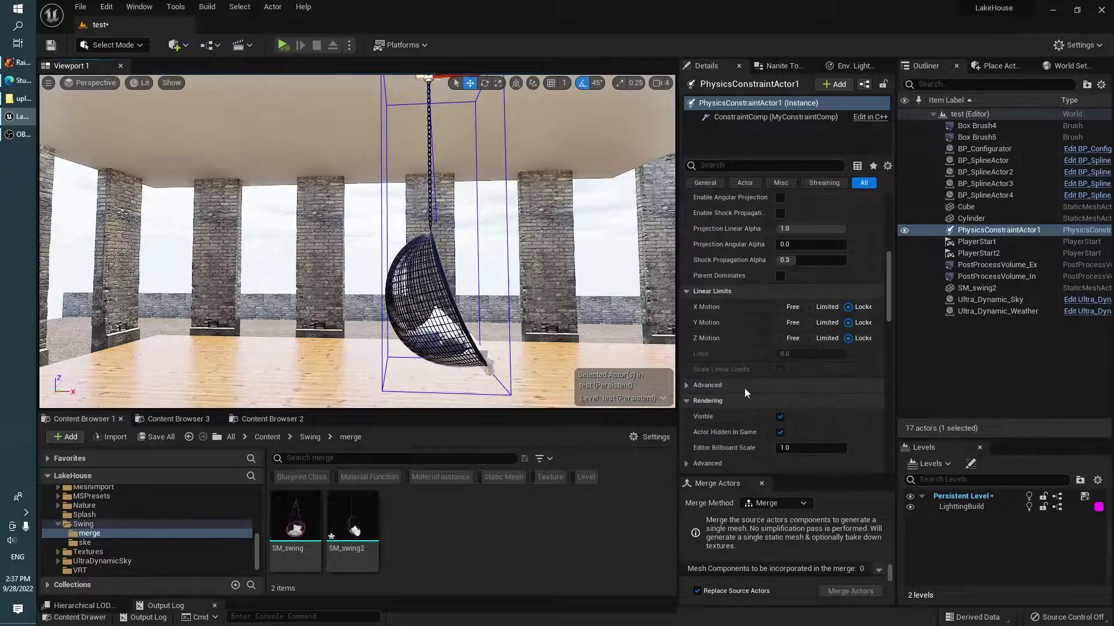
scroll(744, 383, "down", 7)
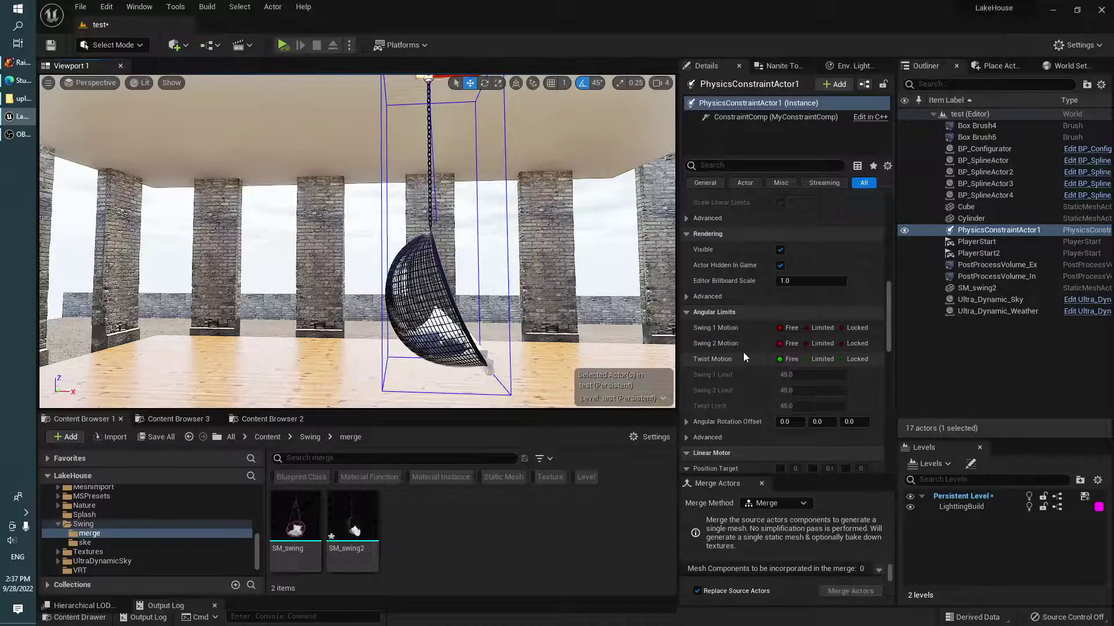
left_click(856, 344)
left_click(862, 328)
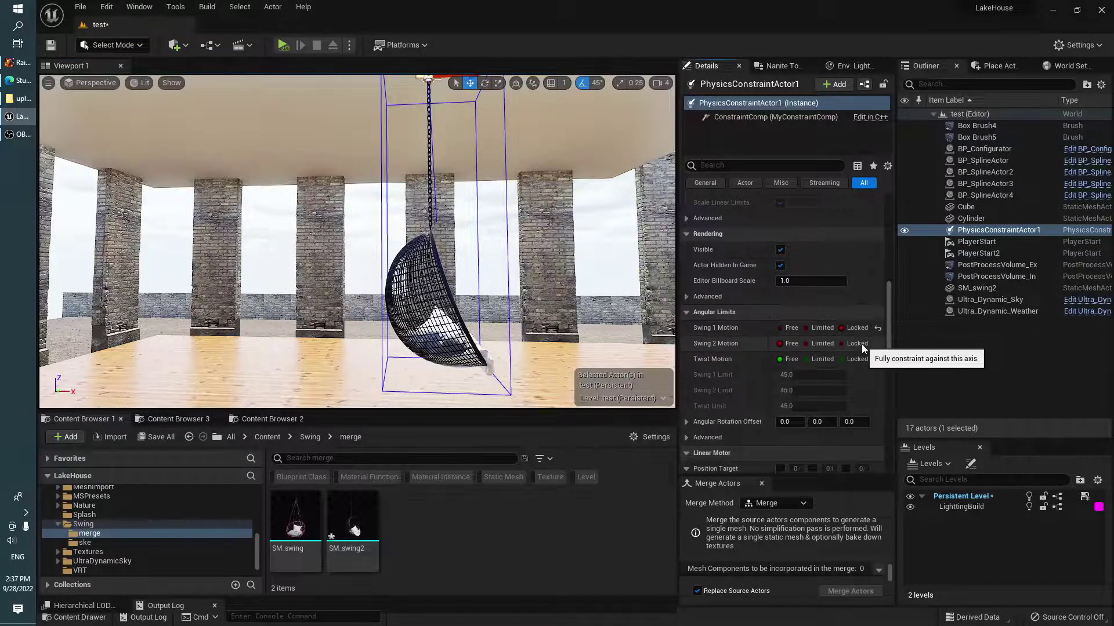
right_click_drag(537, 299, 538, 299)
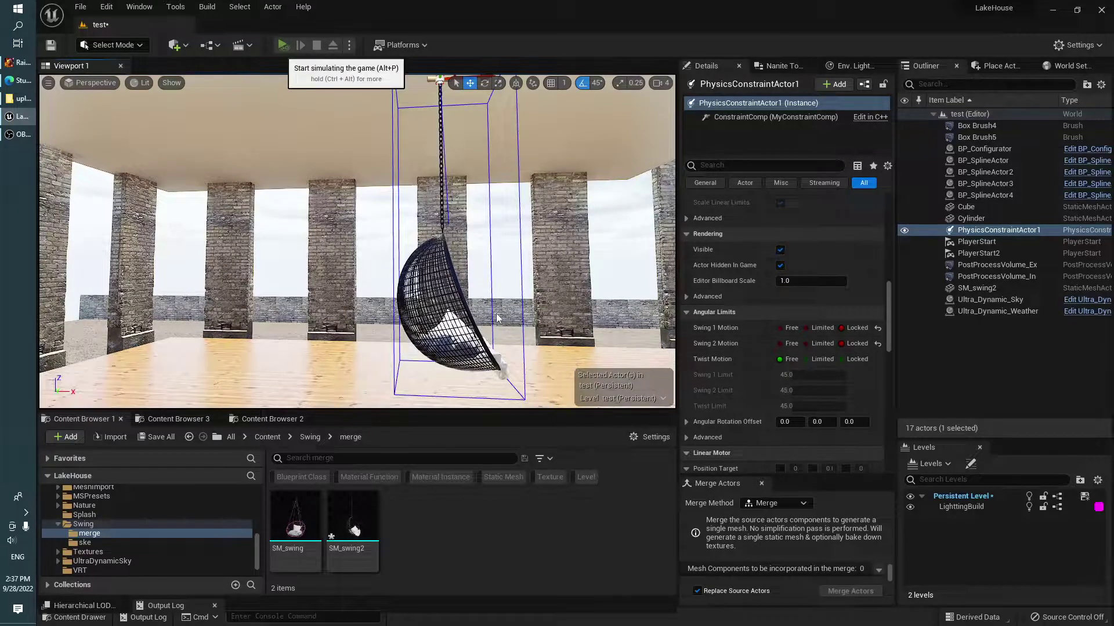
key("alt+p")
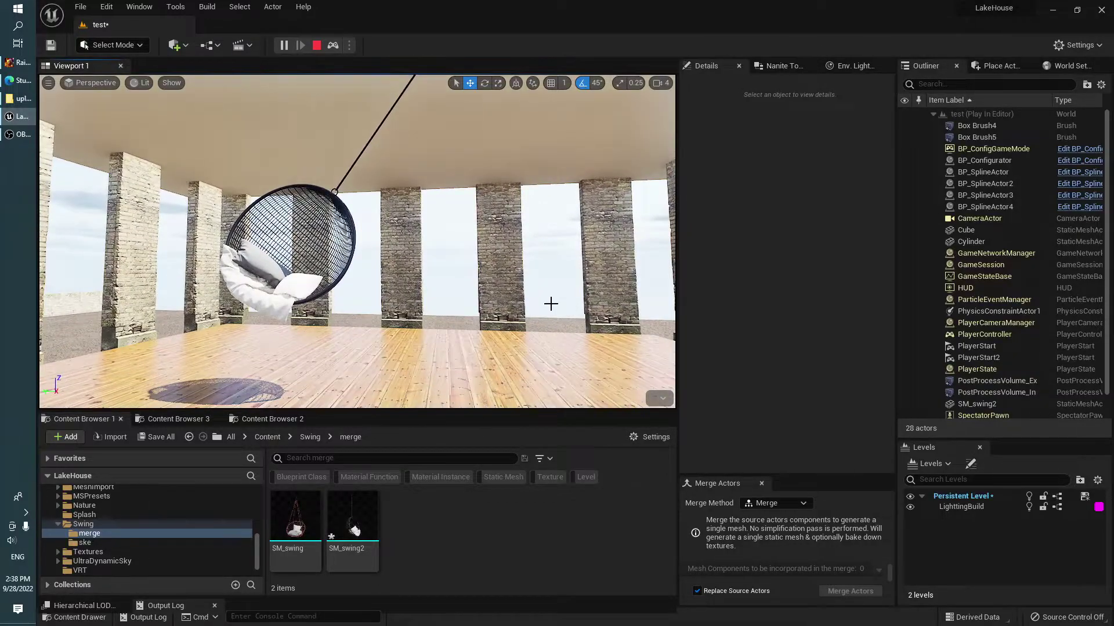
left_click(318, 274)
key("Escape")
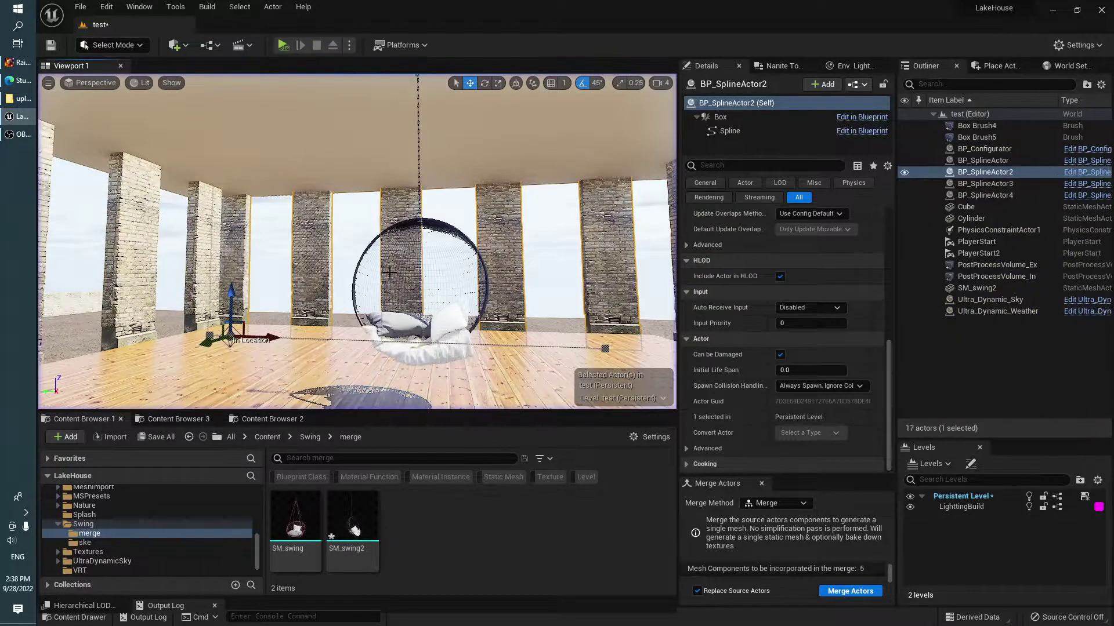
left_click(415, 46)
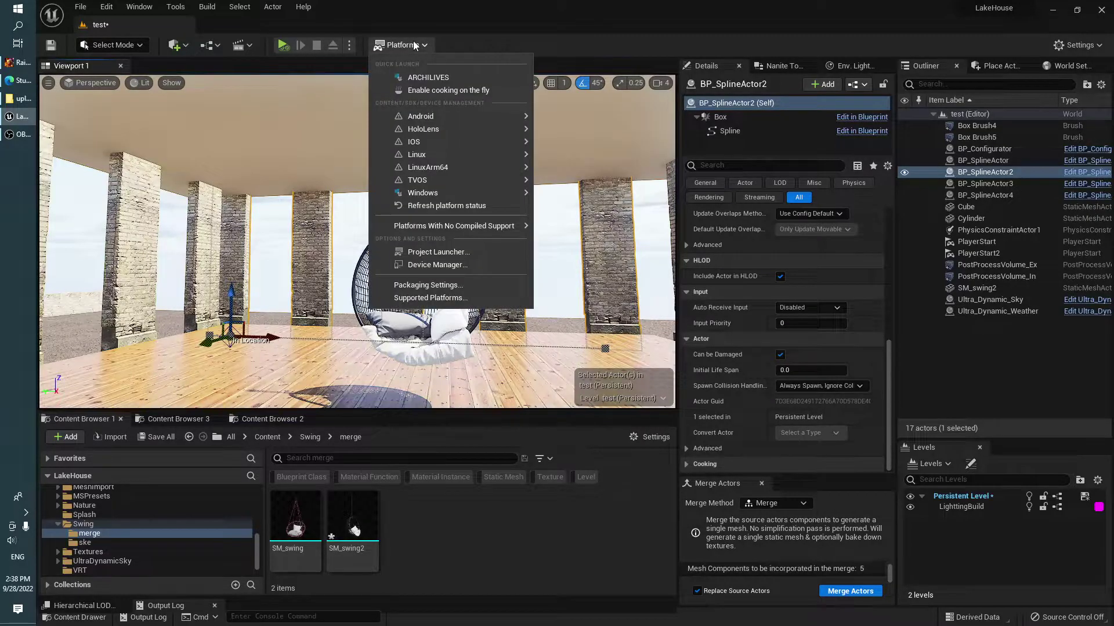
left_click(416, 46)
left_click(349, 45)
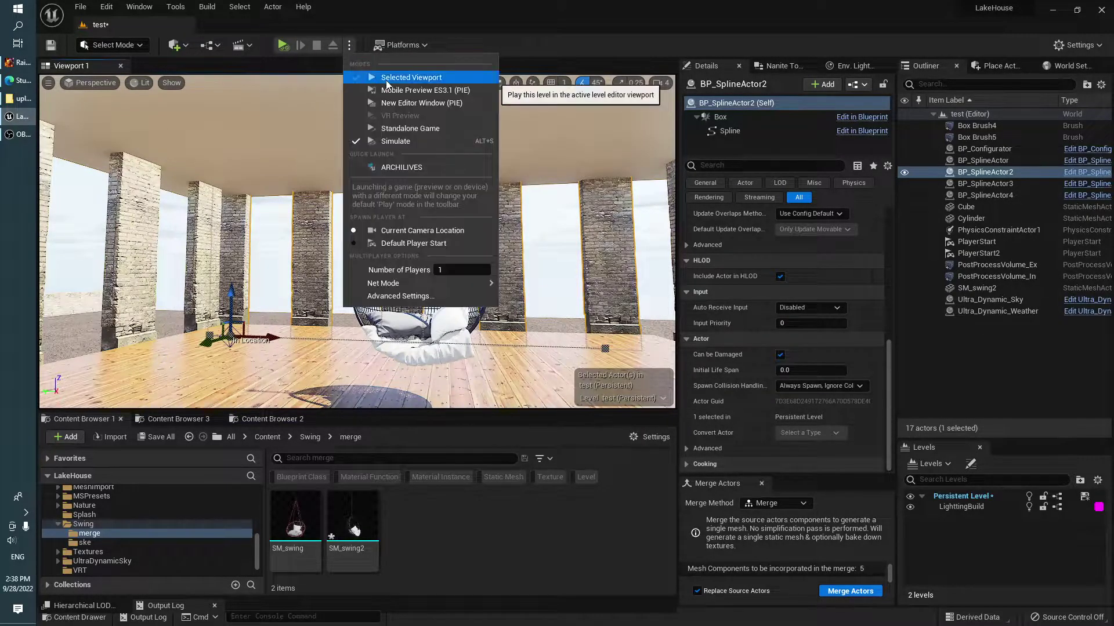
left_click(386, 82)
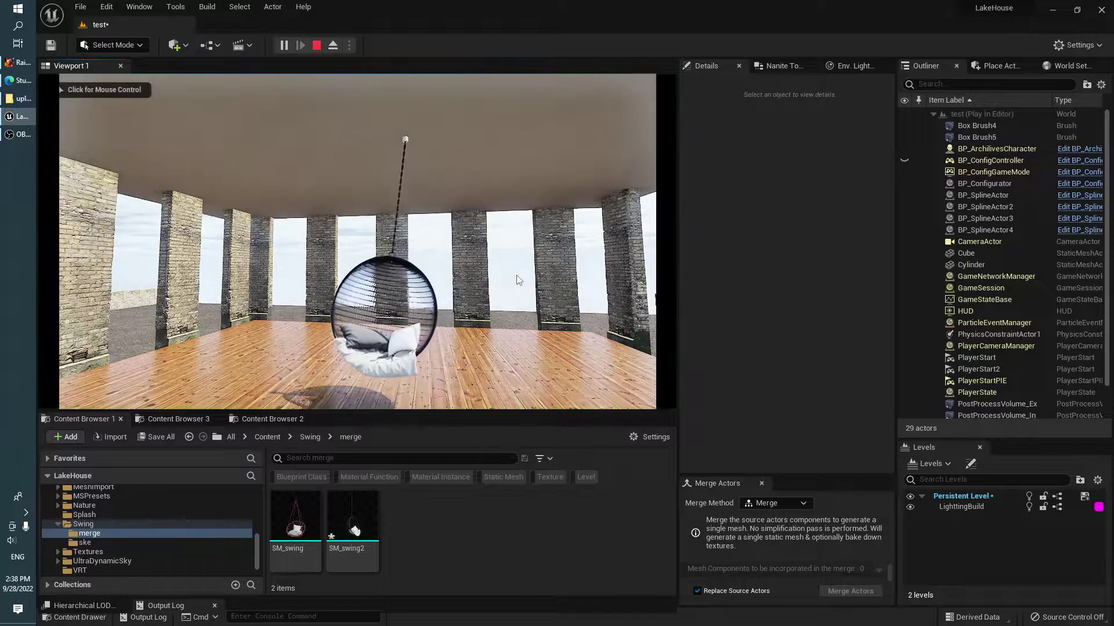
left_click(518, 285)
key("F11")
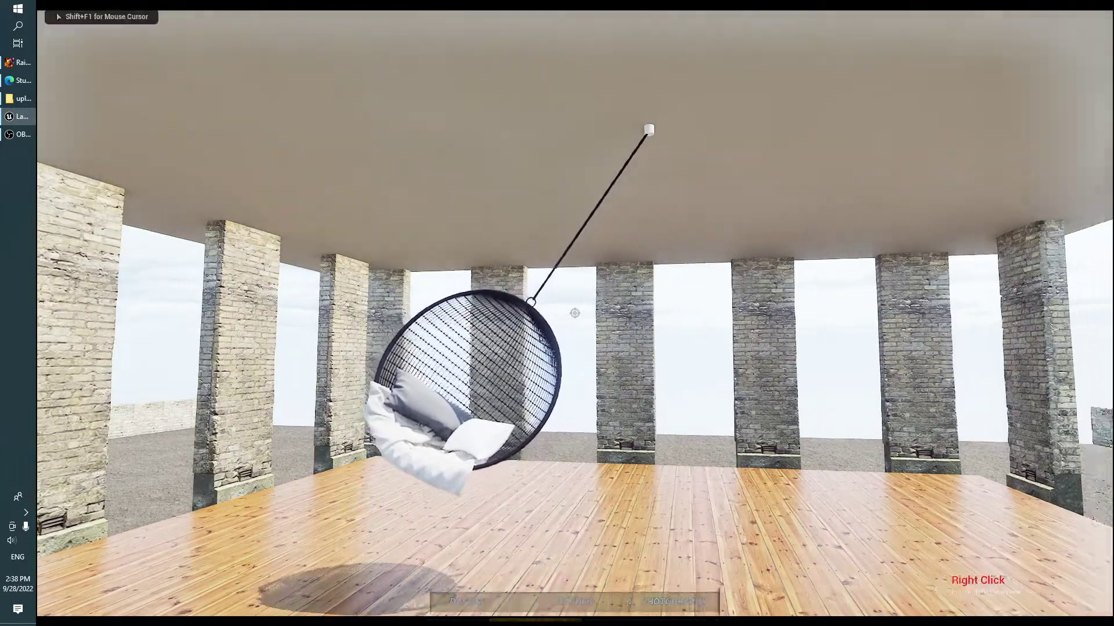
right_click_drag(575, 313, 574, 313)
right_click(574, 313)
key("Escape")
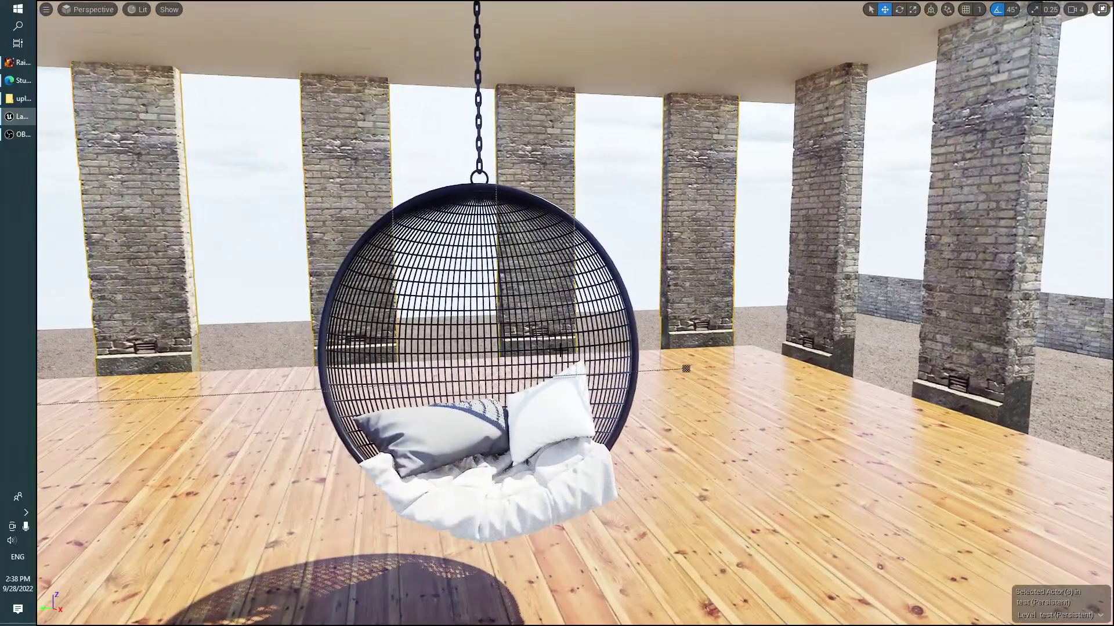
left_click(579, 412)
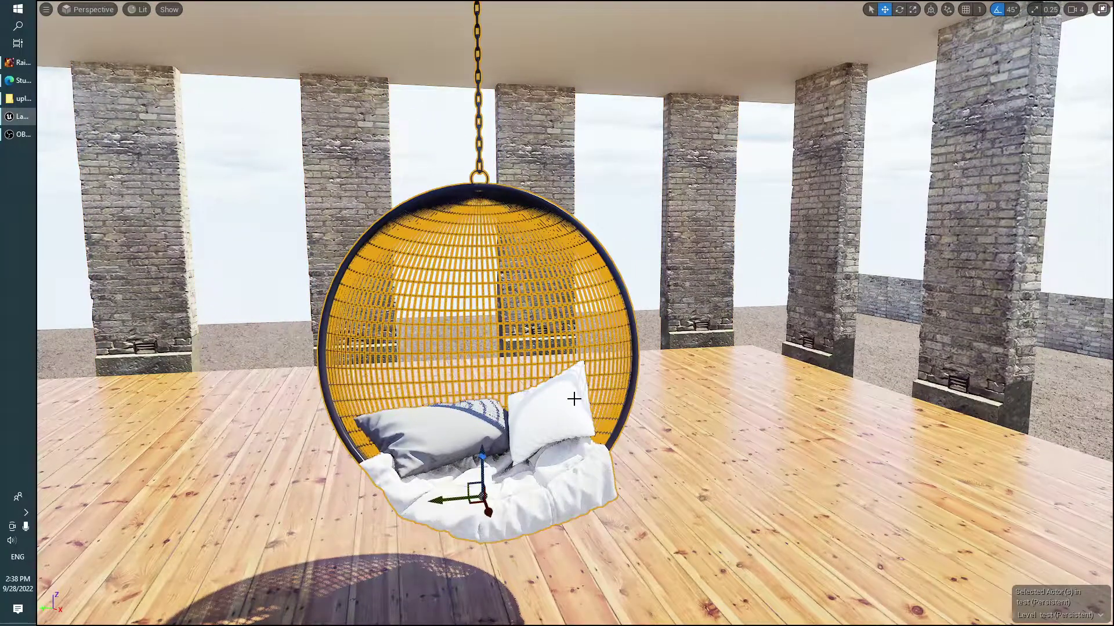
key("F11")
right_click_drag(533, 317, 538, 319)
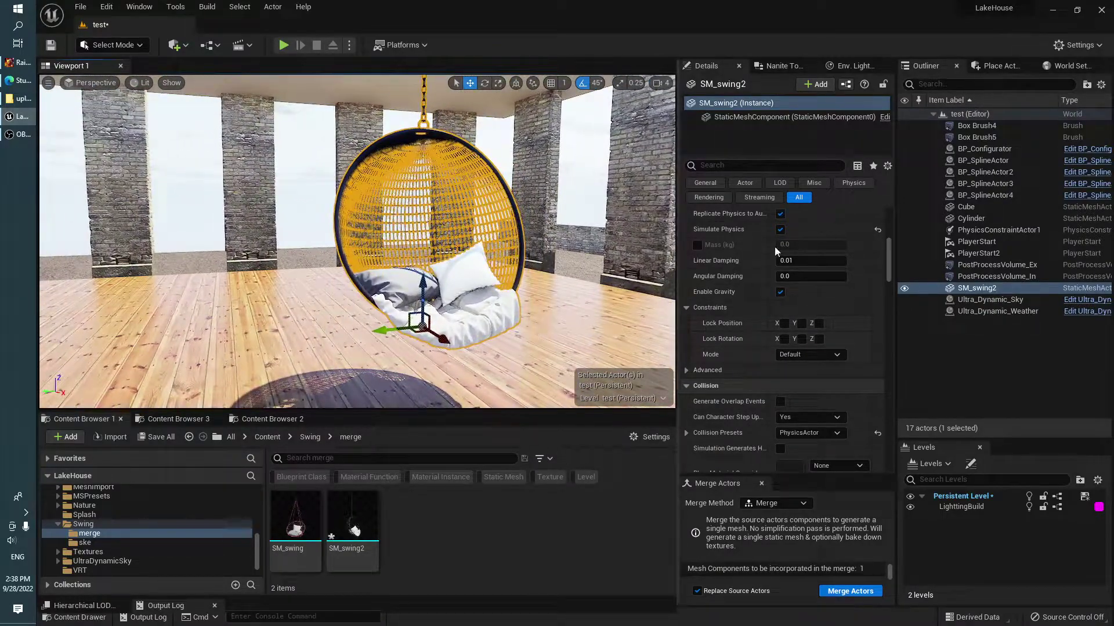
scroll(823, 297, "up", 5)
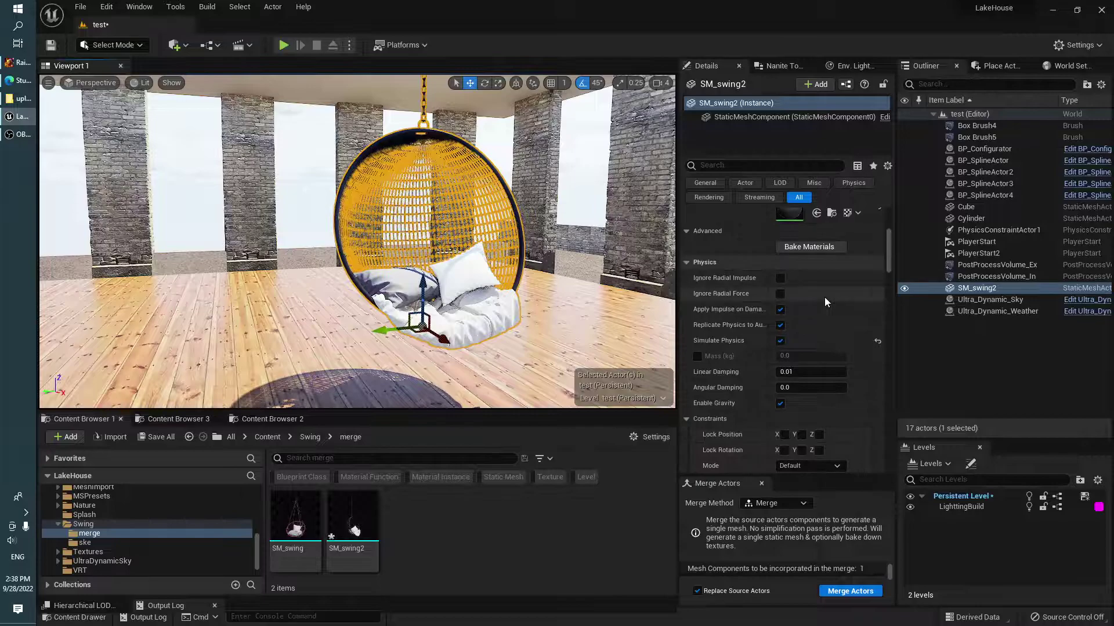
scroll(818, 303, "up", 2)
Step: Give SM_swing2 one auto convex hull (max 10 hull verts), save it and close the editor
double_click(798, 307)
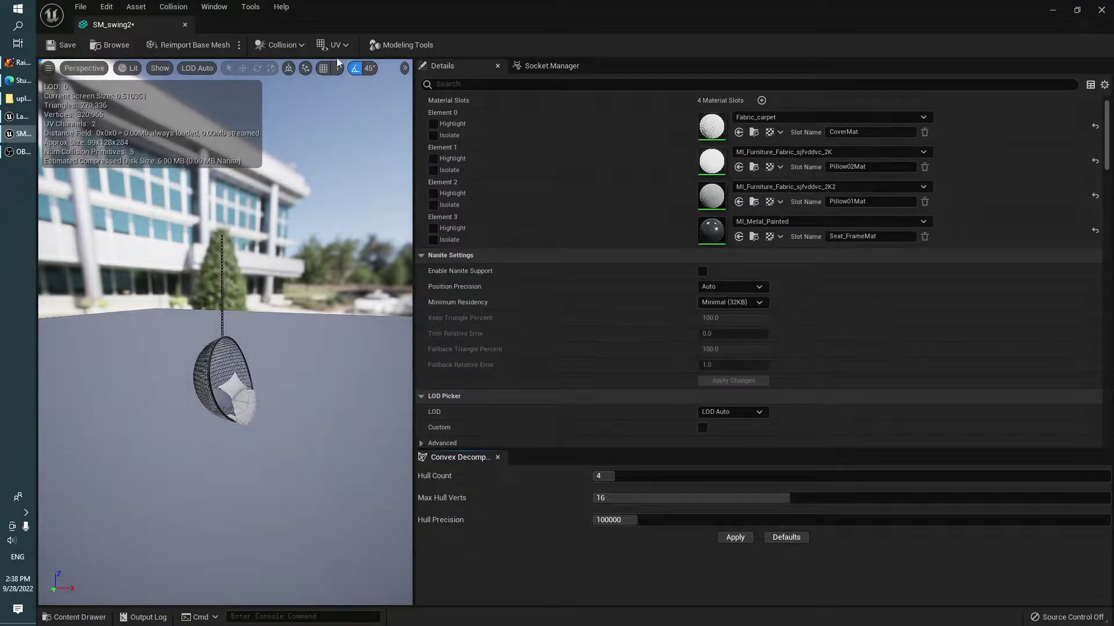
left_click(280, 46)
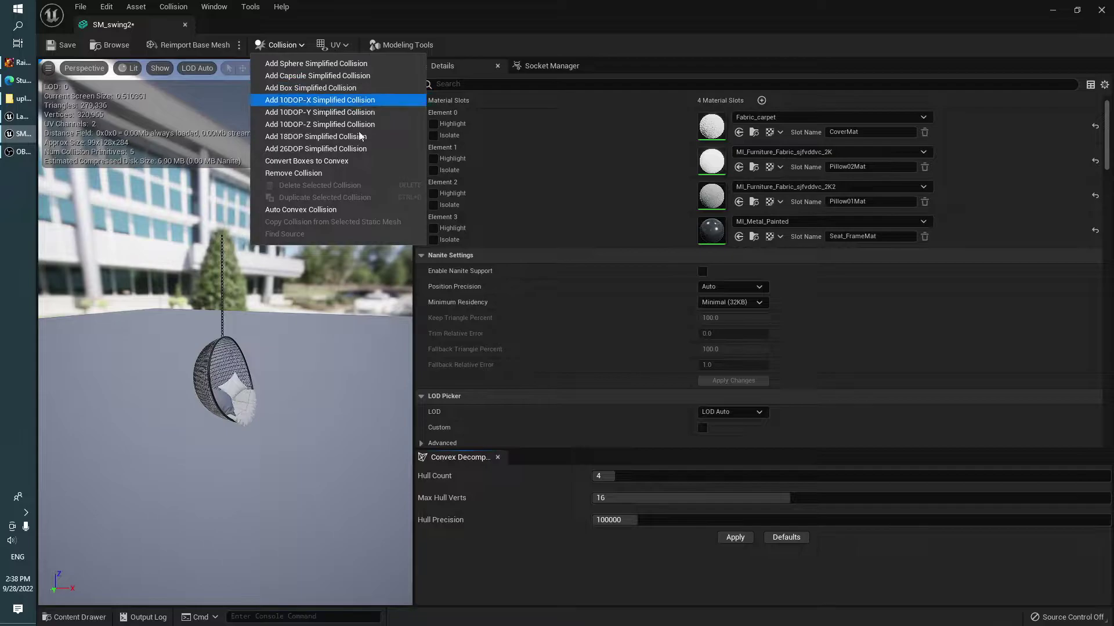
left_click(309, 210)
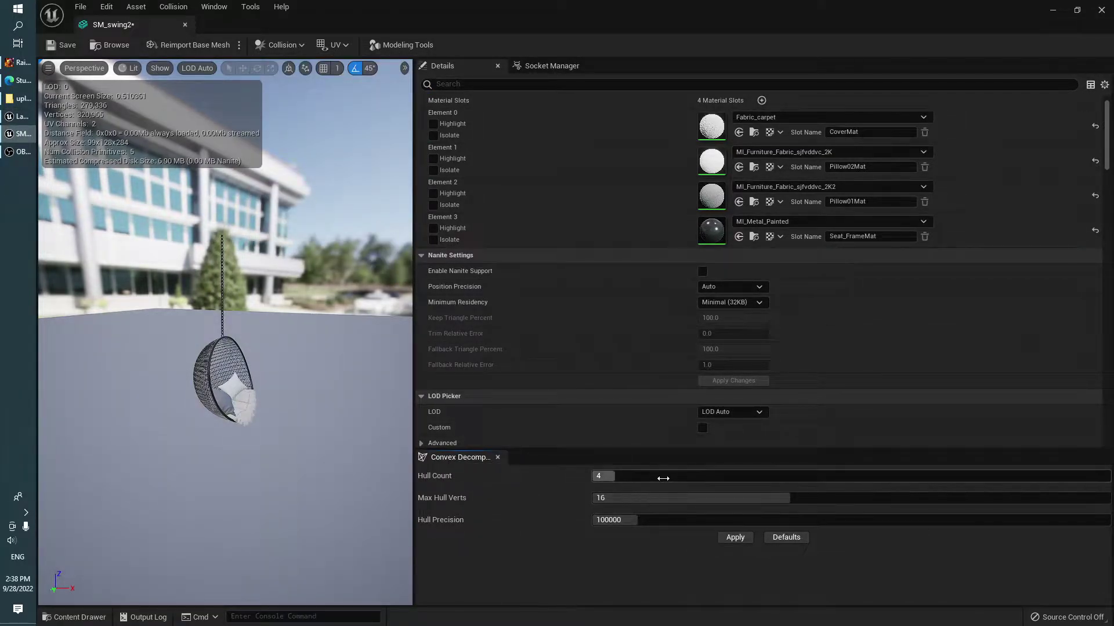
left_click_drag(232, 348, 232, 325)
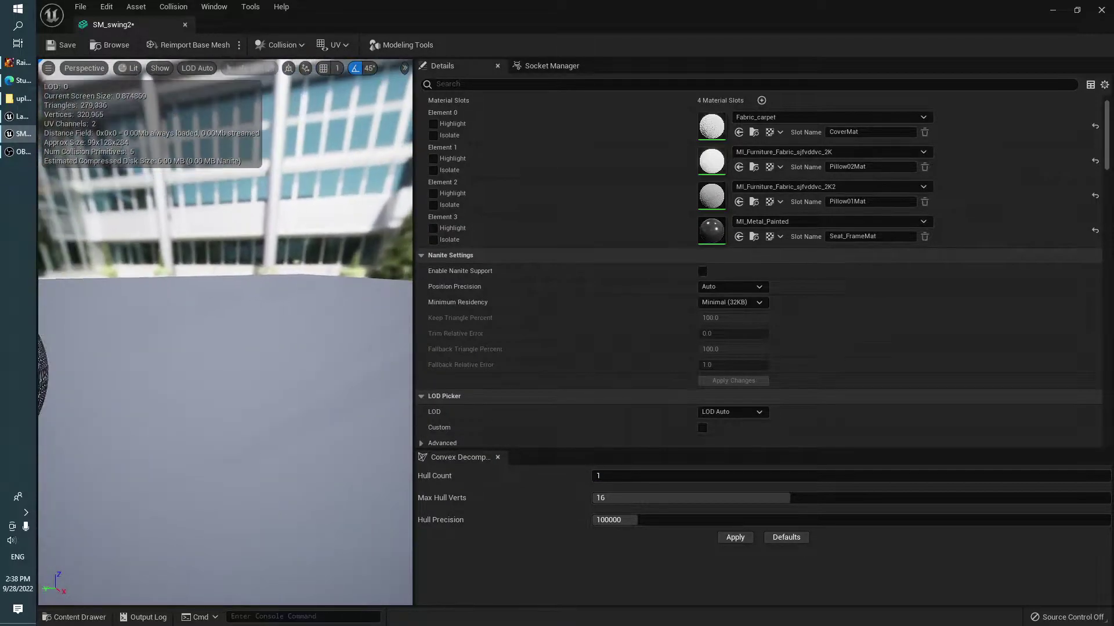
left_click_drag(377, 432, 357, 432)
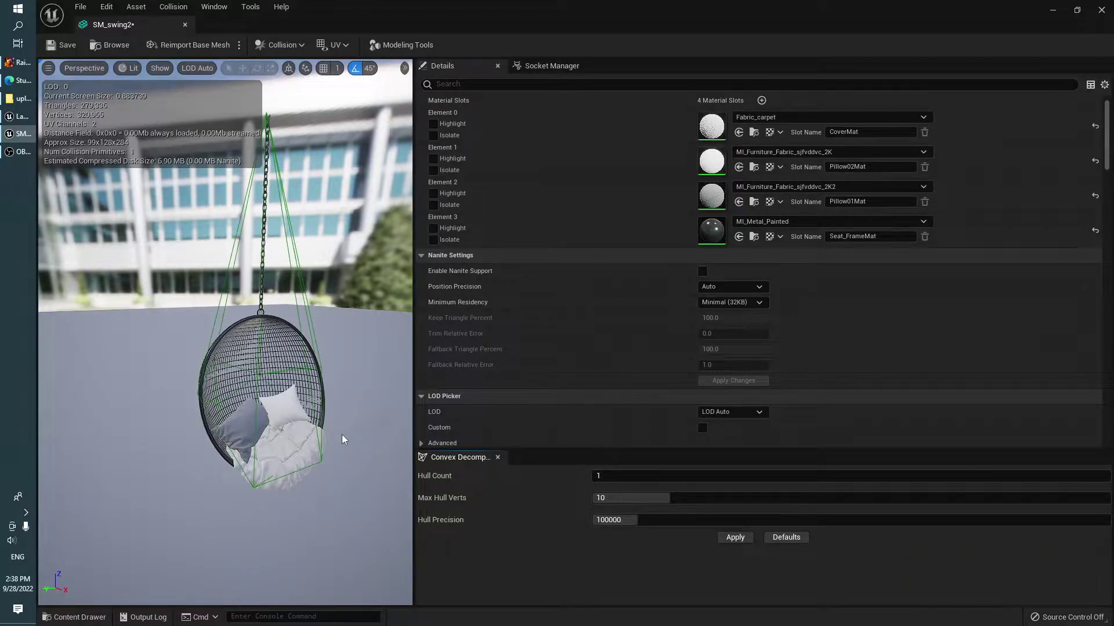
mouse_move(342, 435)
left_mouse_down()
mouse_move(348, 418)
mouse_move(290, 413)
left_mouse_up()
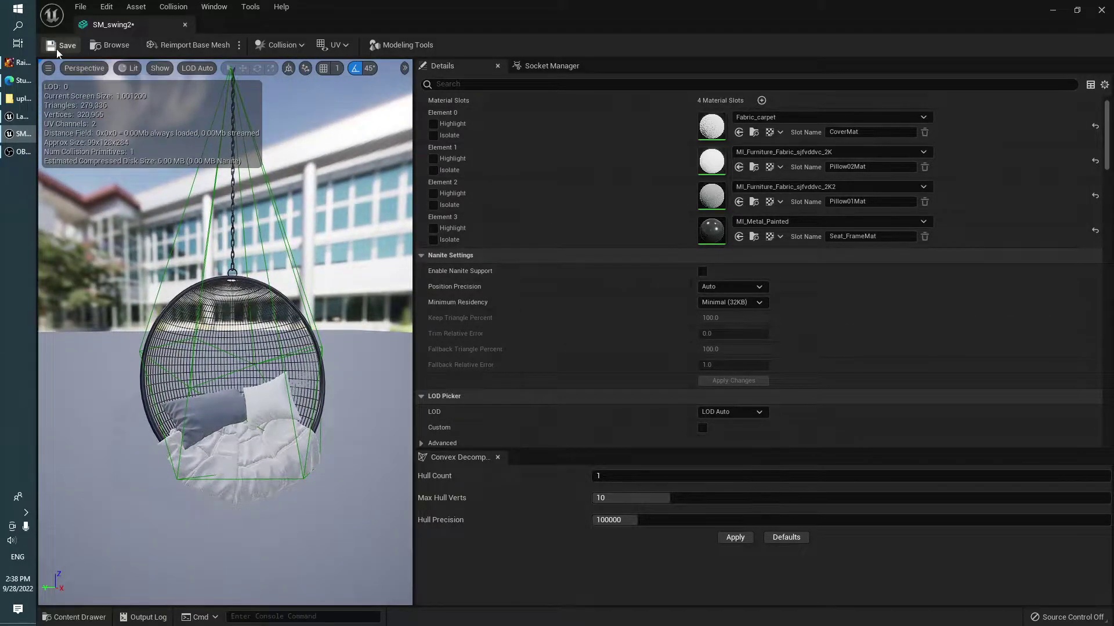
left_click(57, 48)
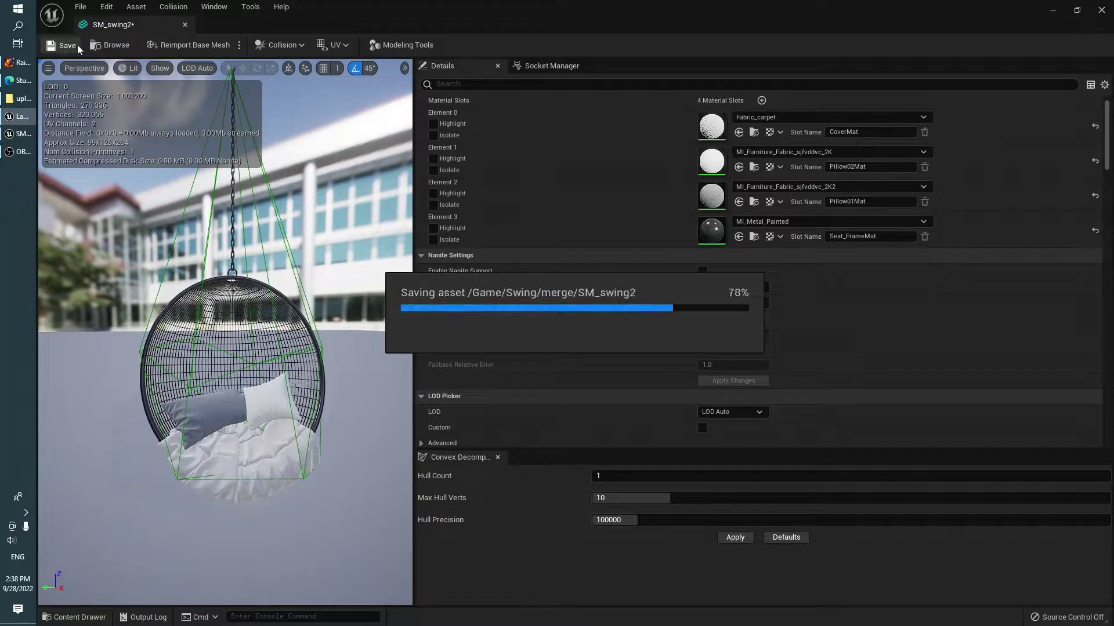
left_click(1102, 12)
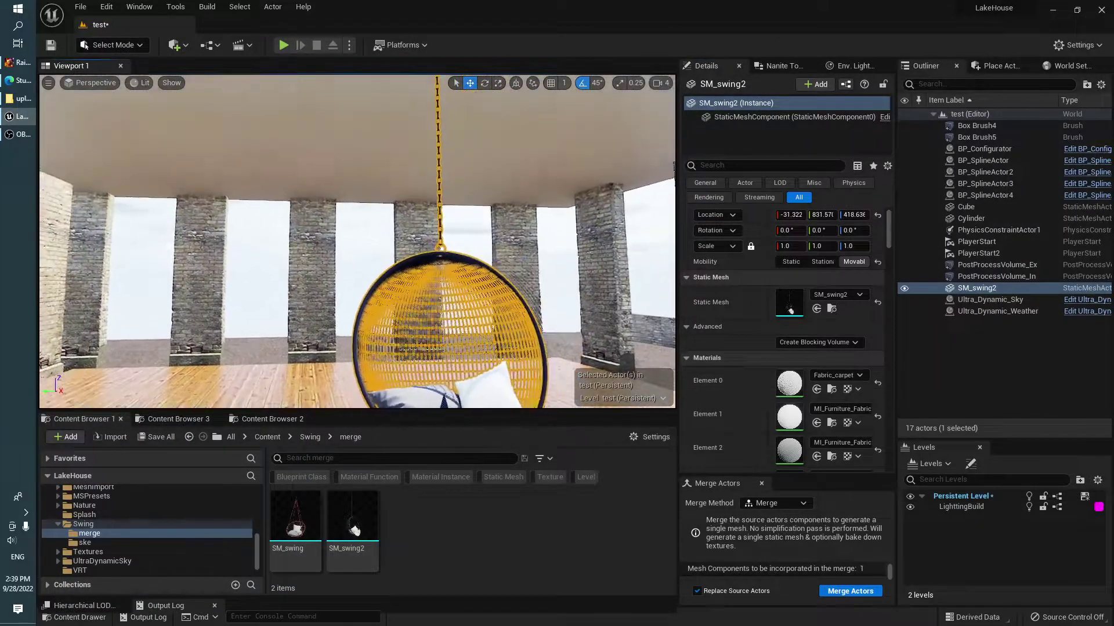
Step: Select PhysicsConstraintActor1, inspect the constraint and chain, and start Play In Editor with Alt+P
mouse_move(356, 241)
right_mouse_down()
mouse_move(325, 241)
mouse_move(441, 239)
right_mouse_up()
left_click(987, 230)
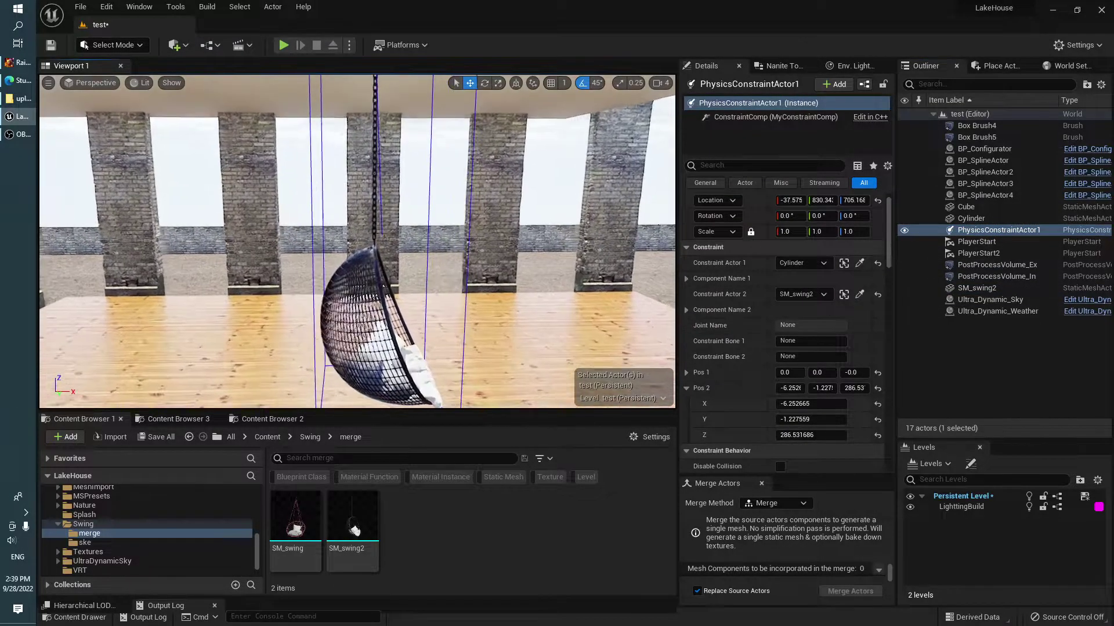
right_click_drag(394, 197, 357, 241)
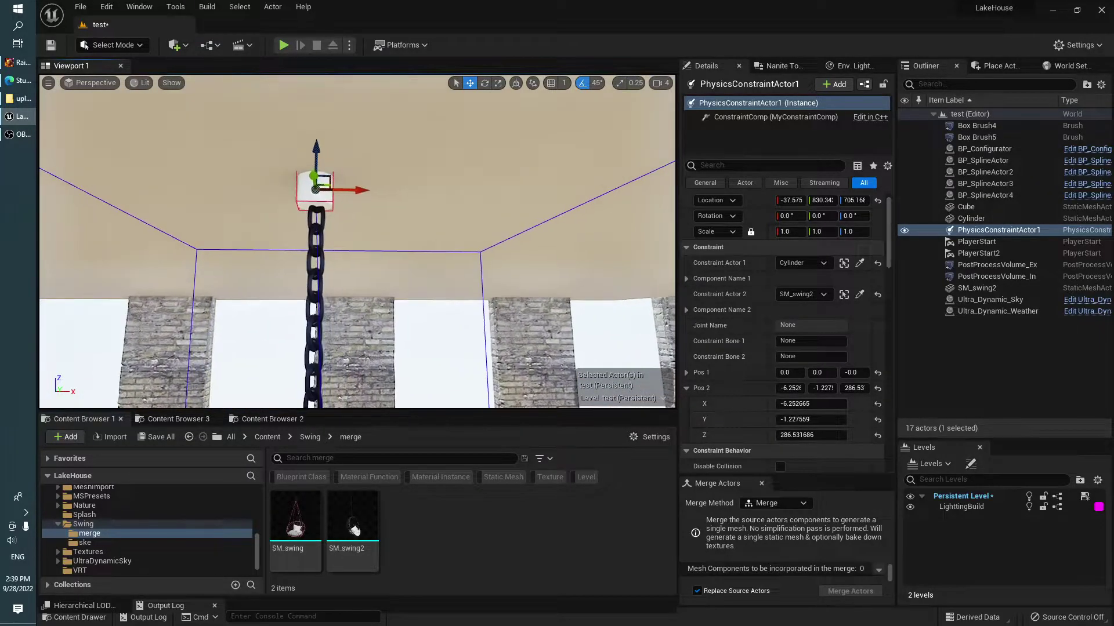
mouse_move(356, 241)
right_mouse_down()
mouse_move(325, 244)
mouse_move(354, 244)
right_mouse_up()
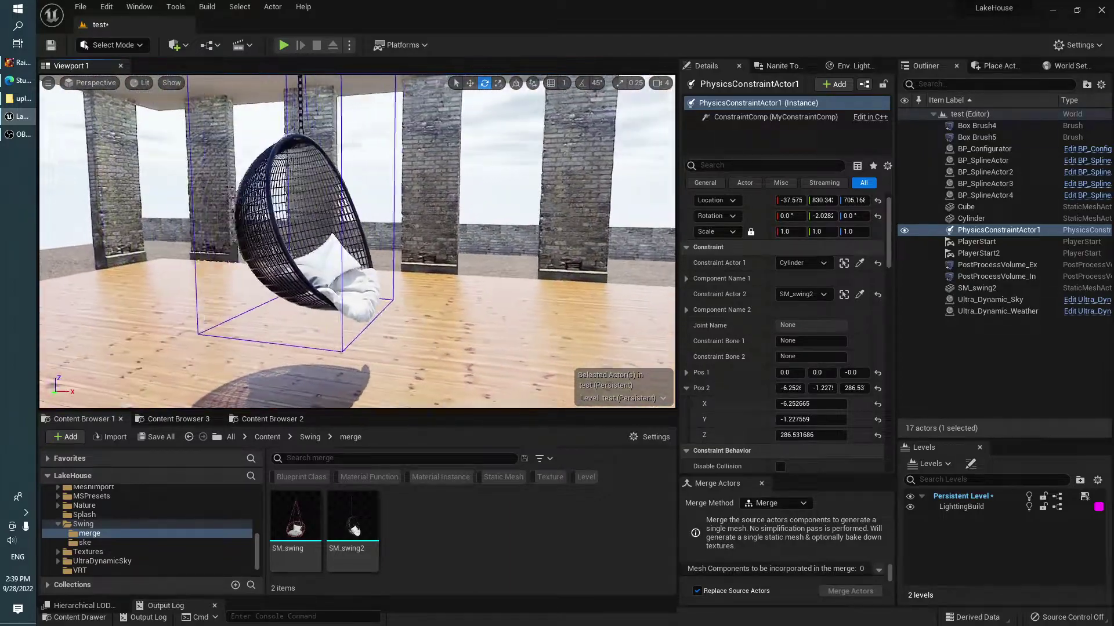
key("alt+p")
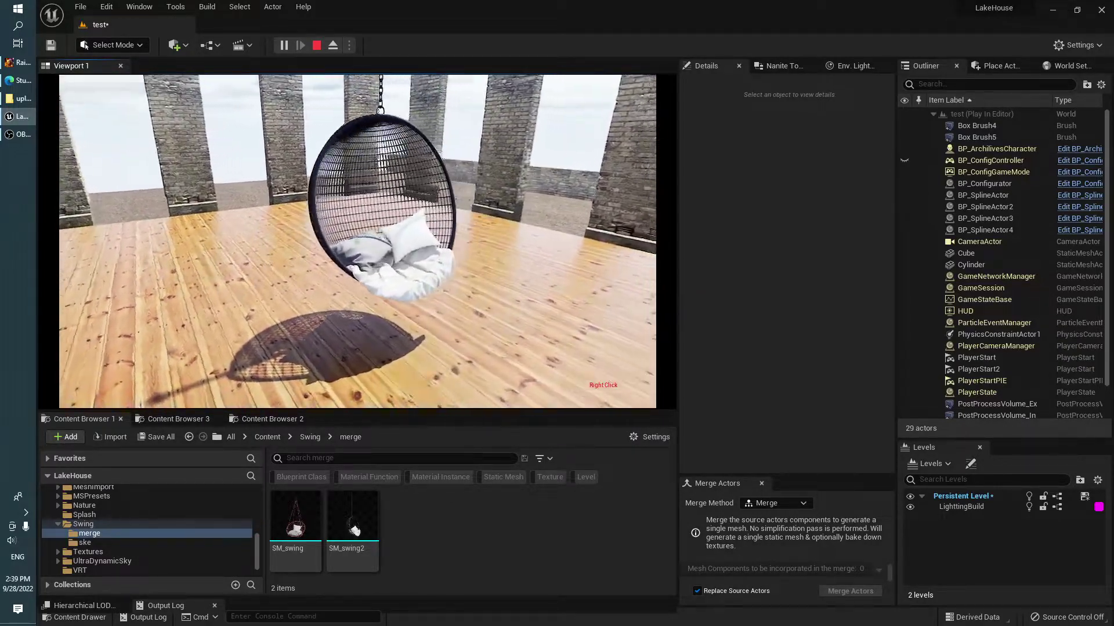
key("Escape")
left_click(496, 263)
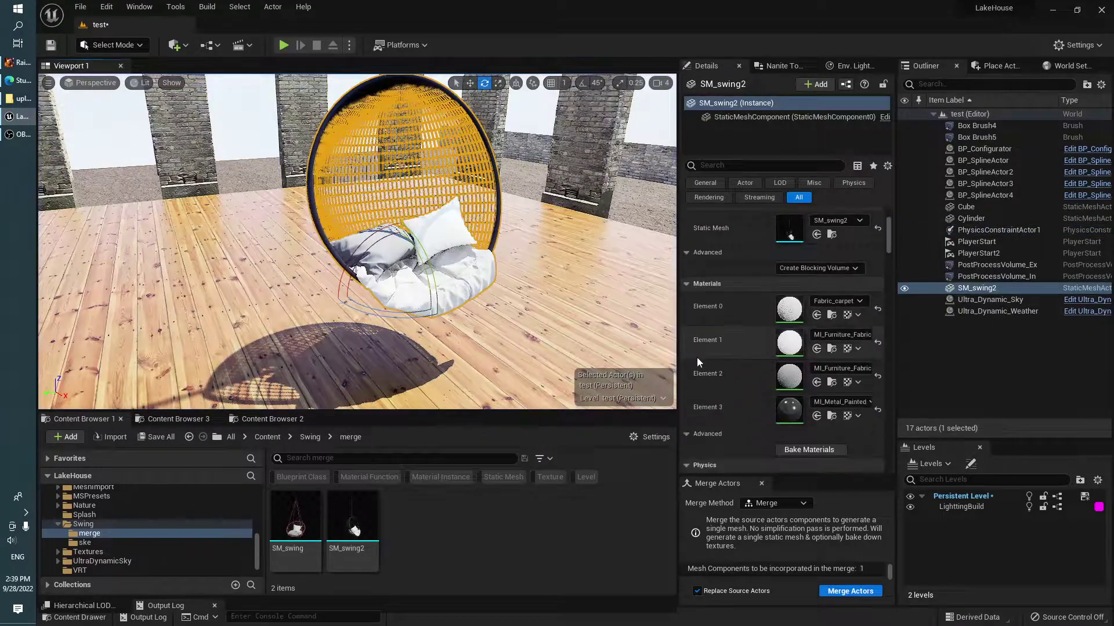
scroll(718, 356, "down", 5)
left_click(779, 378)
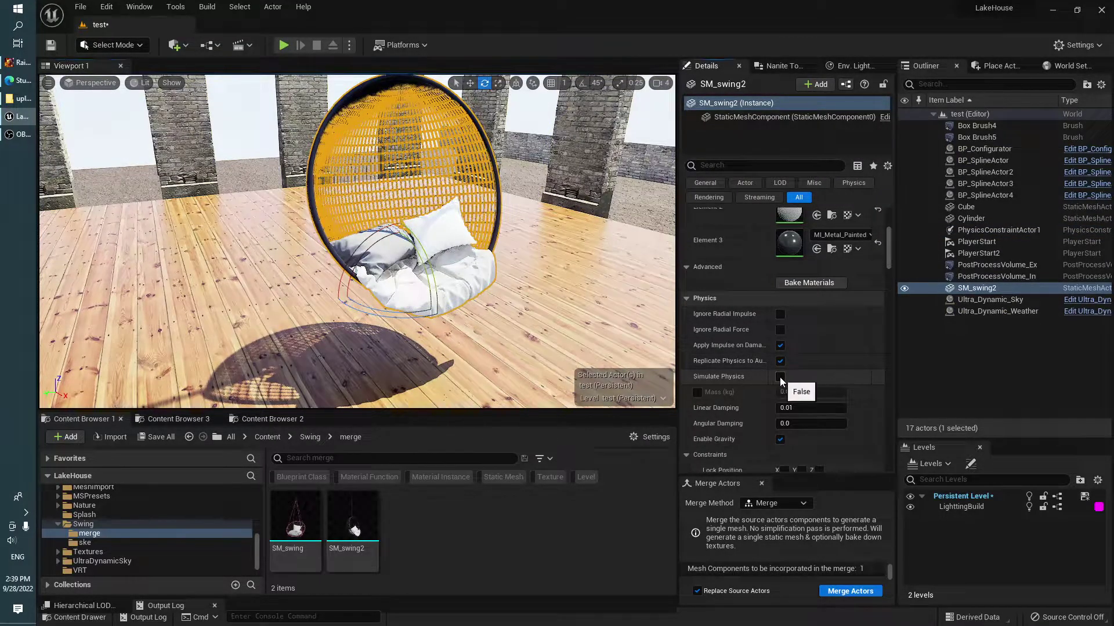
scroll(754, 348, "up", 5)
key("f")
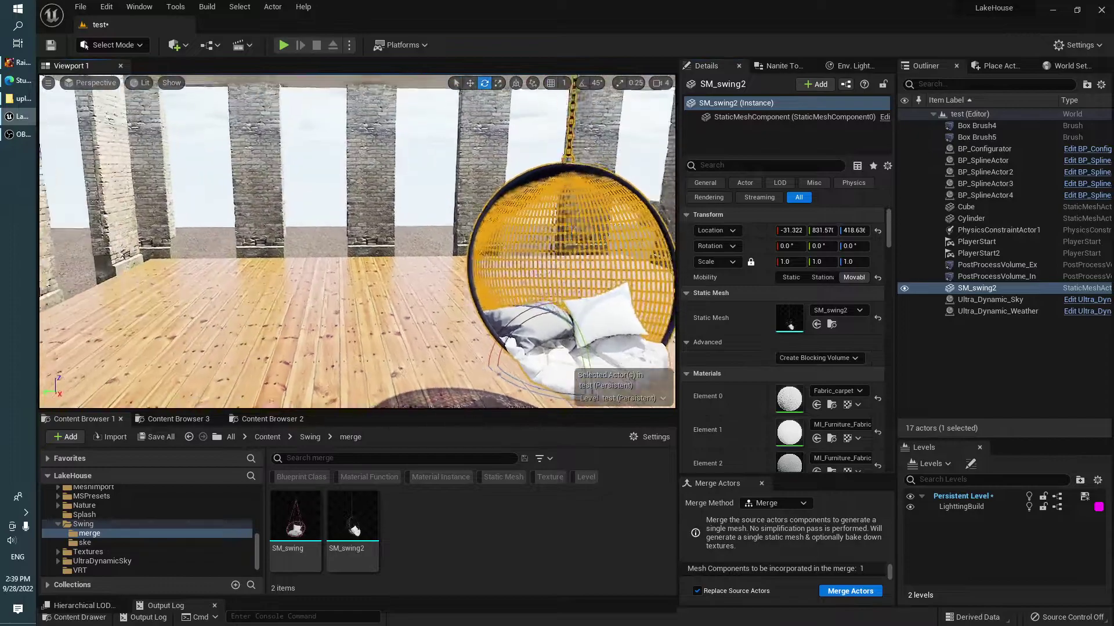
left_click_drag(480, 302, 480, 301, "alt")
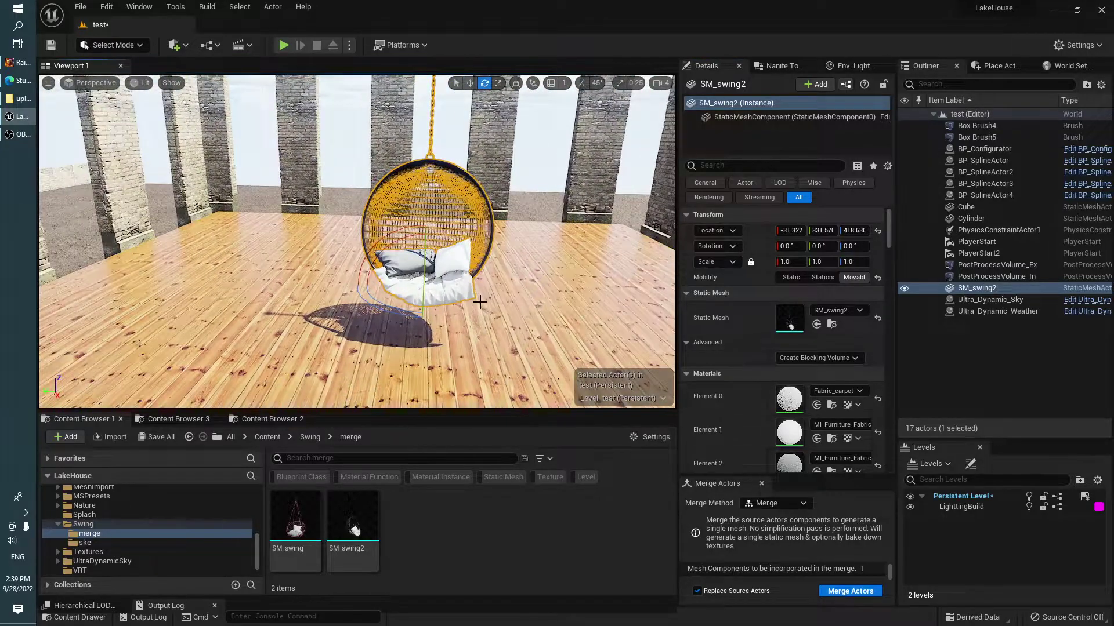
key("alt+p")
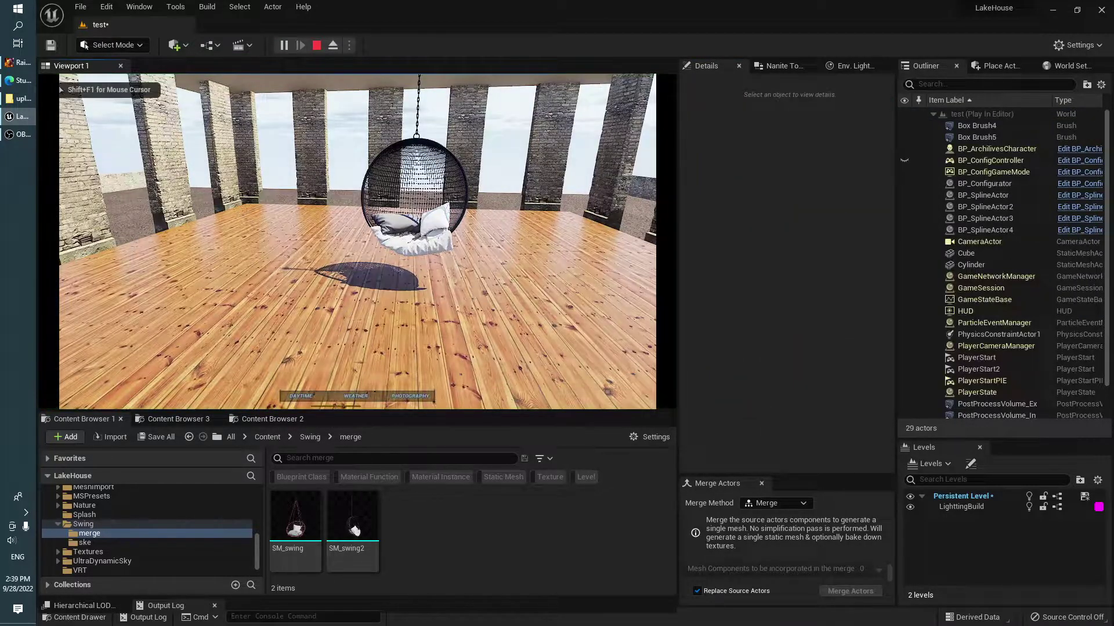
right_click_drag(358, 241, 357, 221)
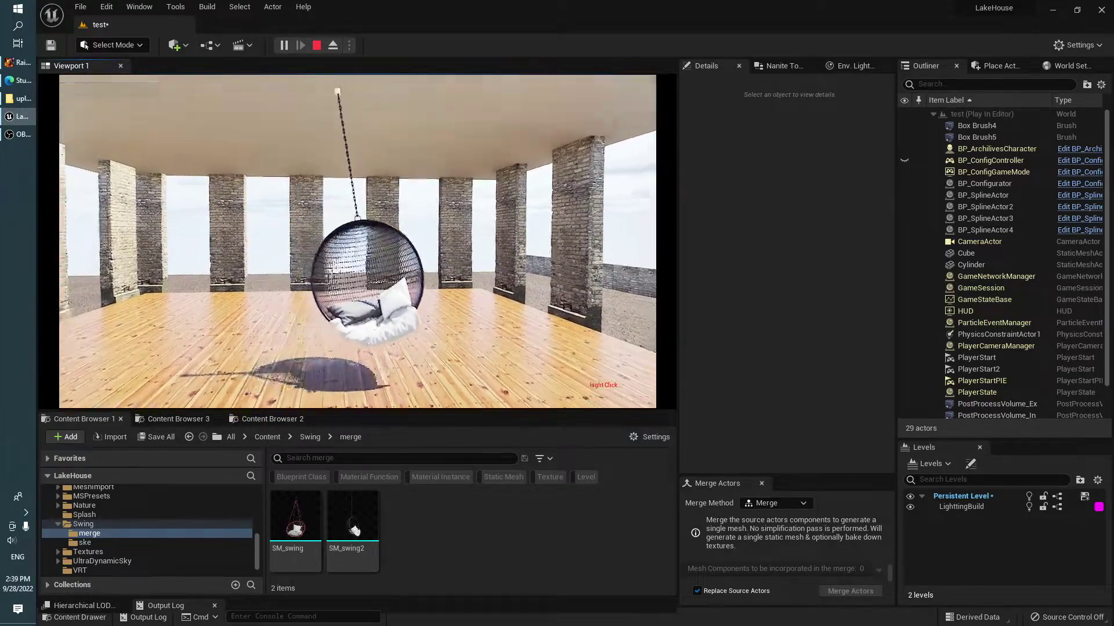
right_click_drag(357, 242, 441, 273)
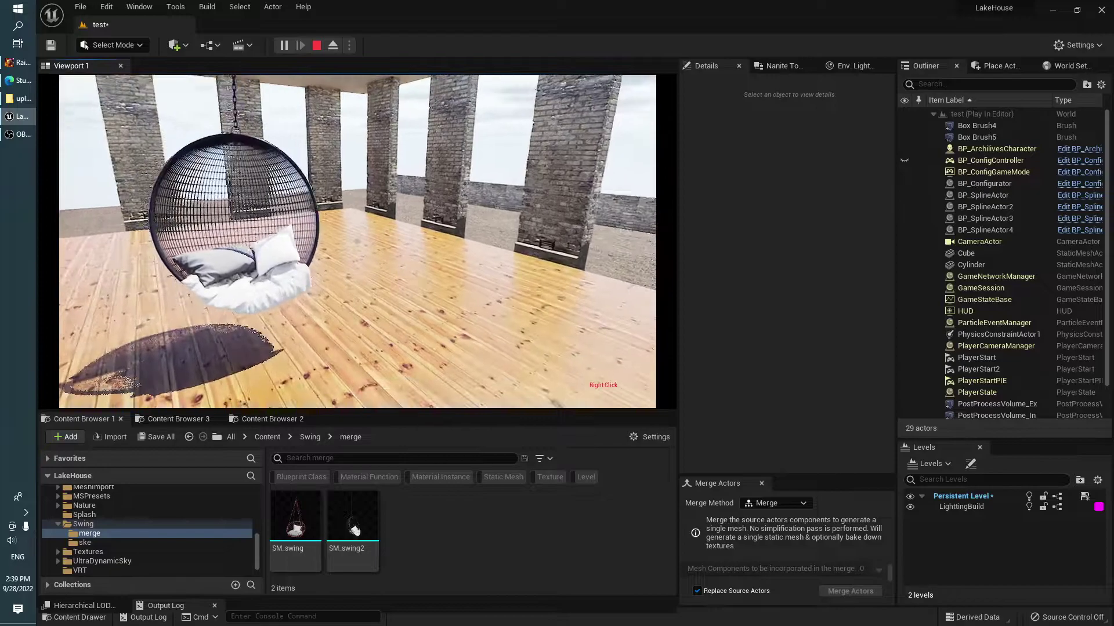
key("Escape")
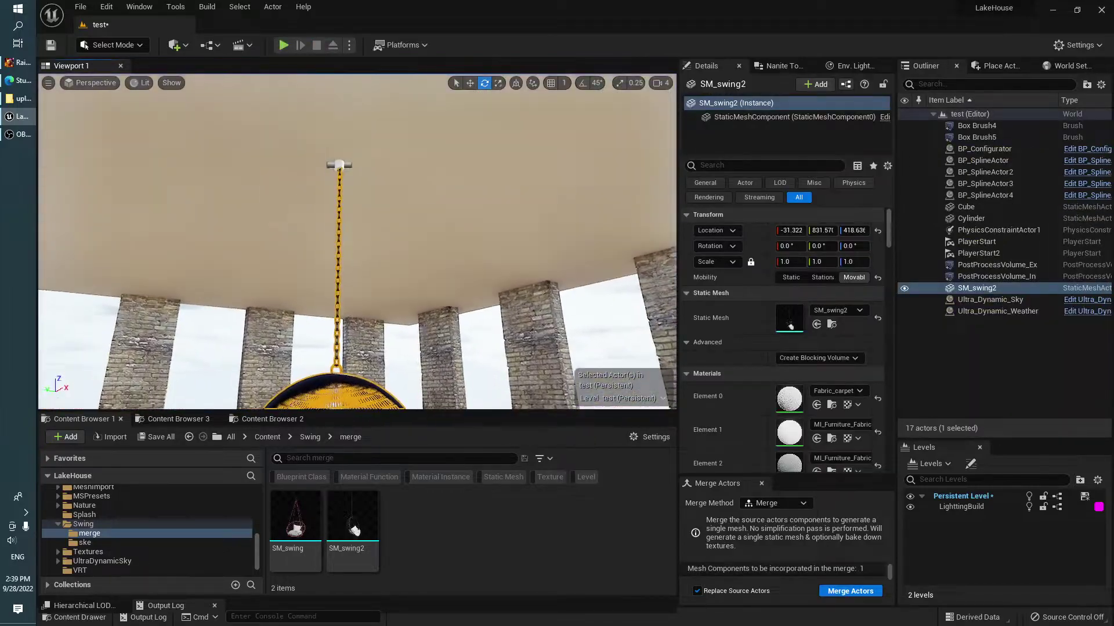
Step: Set PhysicsConstraintActor1's Swing 1 and Swing 2 limits to 60 and frame the chair
left_click(986, 229)
scroll(753, 388, "down", 2)
scroll(753, 387, "down", 2)
scroll(754, 387, "down", 1)
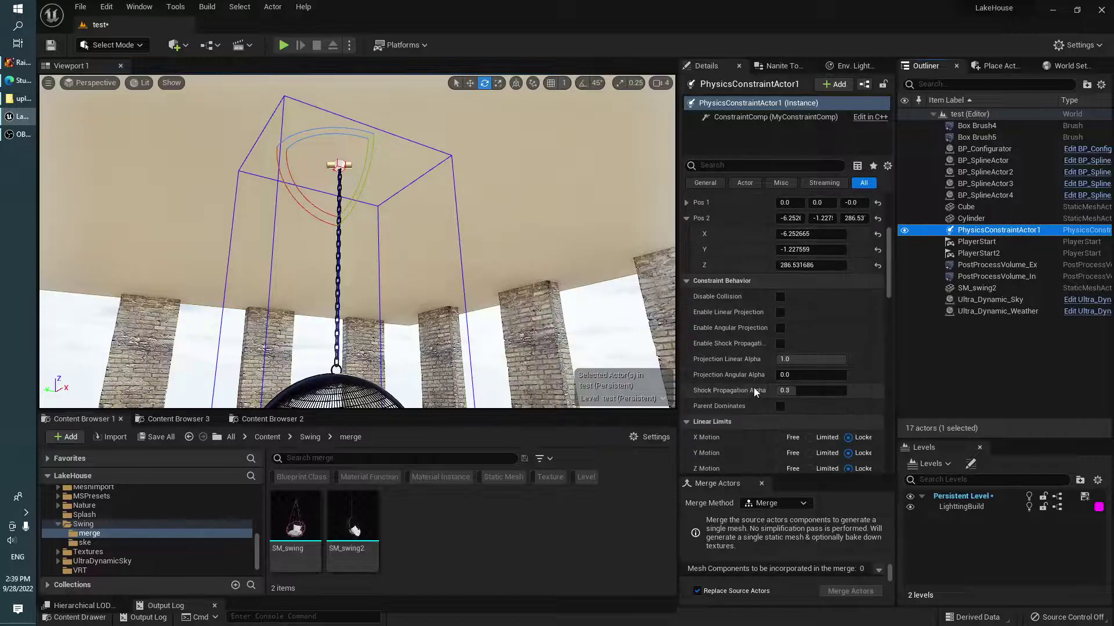
scroll(753, 387, "down", 3)
scroll(754, 380, "down", 2)
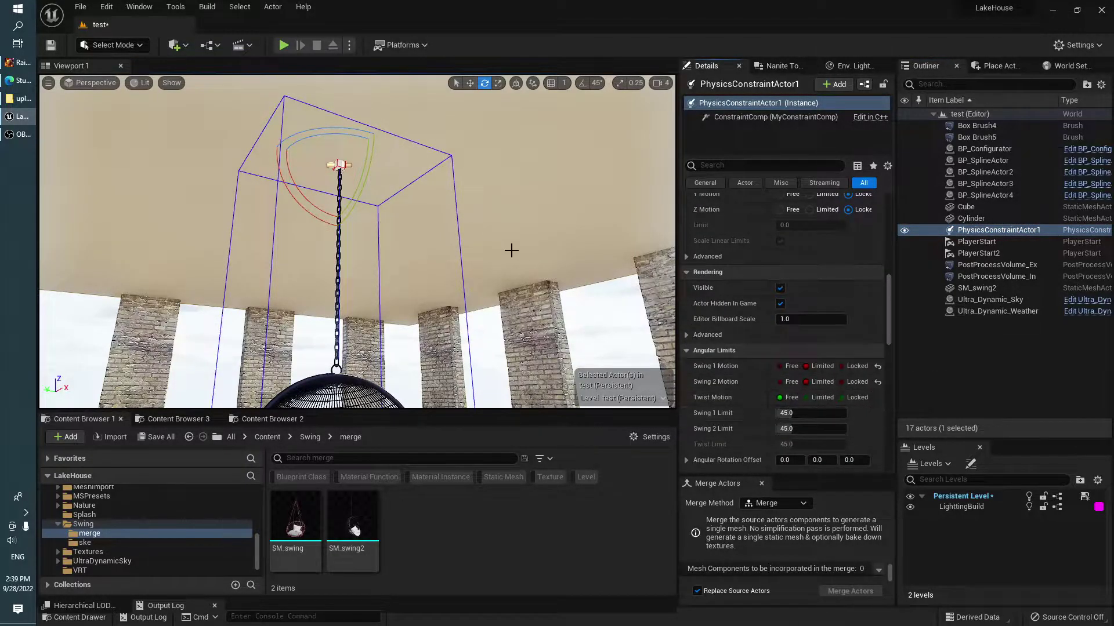
key("f")
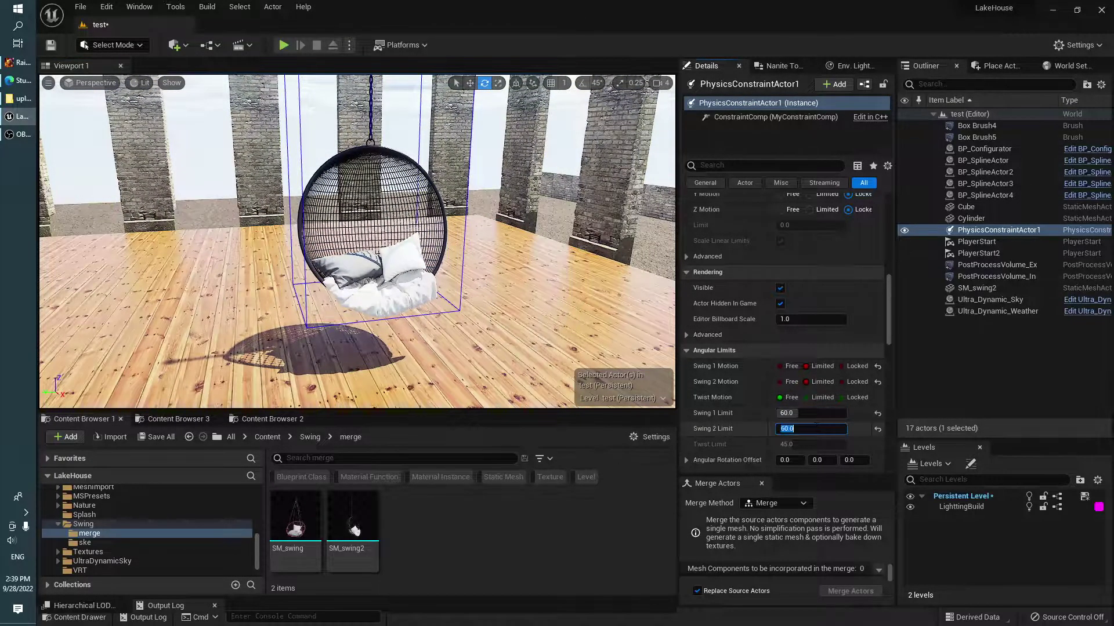
left_click_drag(638, 325, 603, 295)
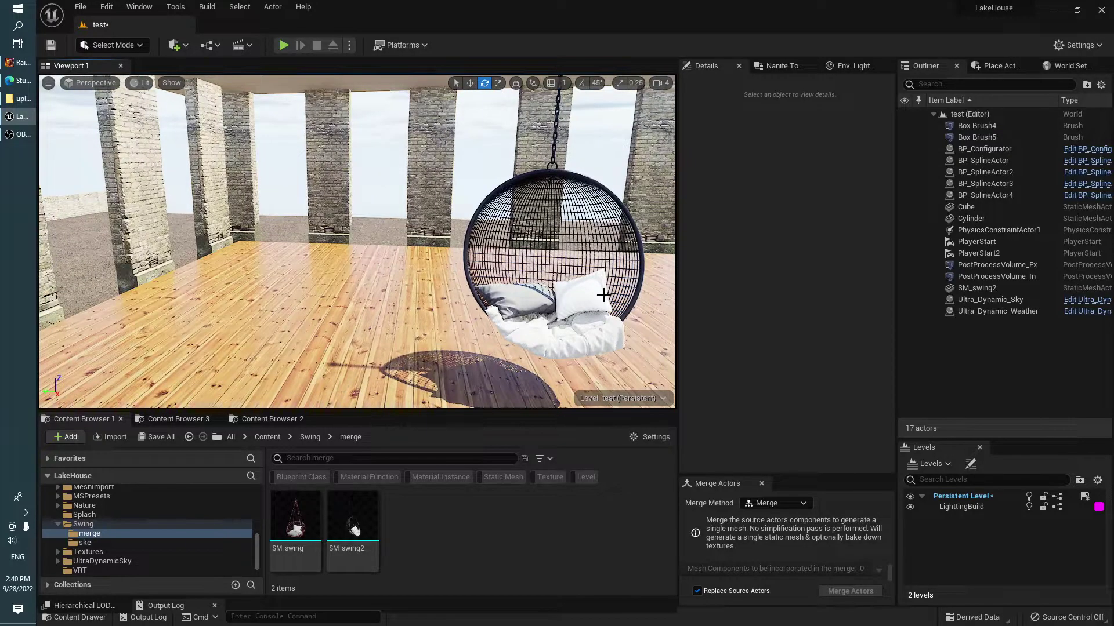
Step: Playtest the level to watch the chair swing freely, then stop play
key("alt+p")
mouse_move(464, 299)
right_mouse_down()
mouse_move(551, 290)
mouse_move(394, 290)
right_mouse_up()
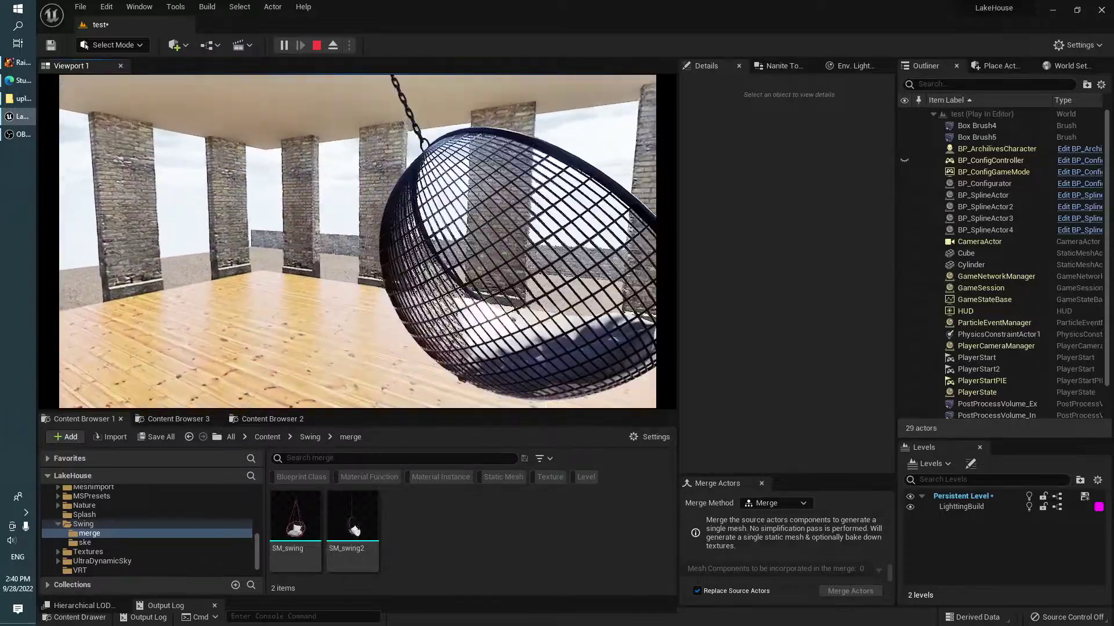
right_click_drag(394, 290, 301, 290)
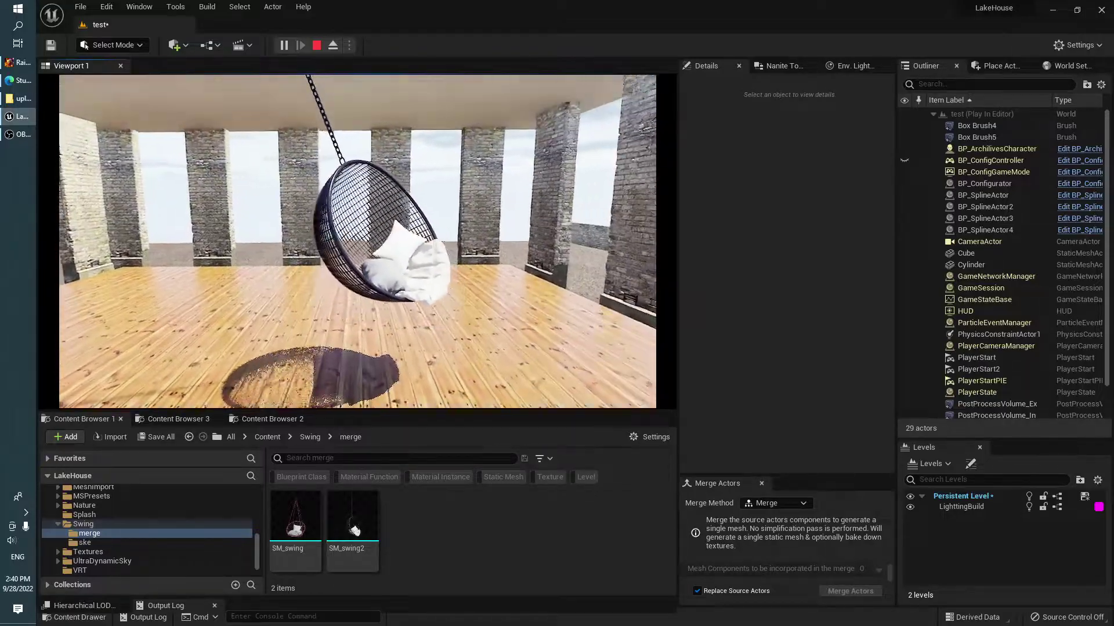
key("Escape")
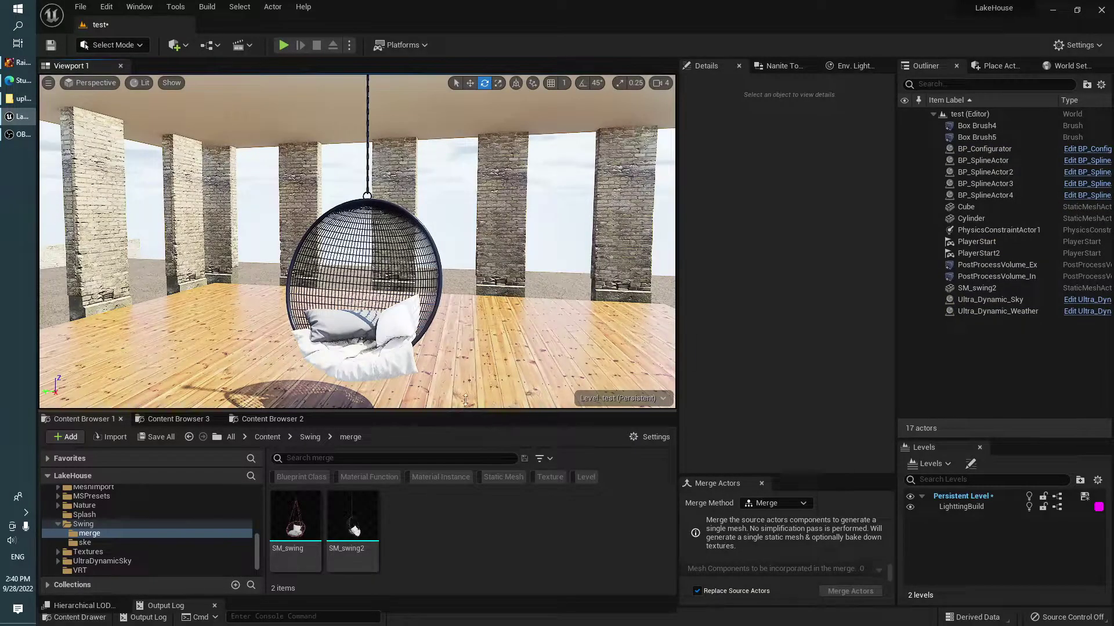
left_click_drag(466, 411, 476, 342)
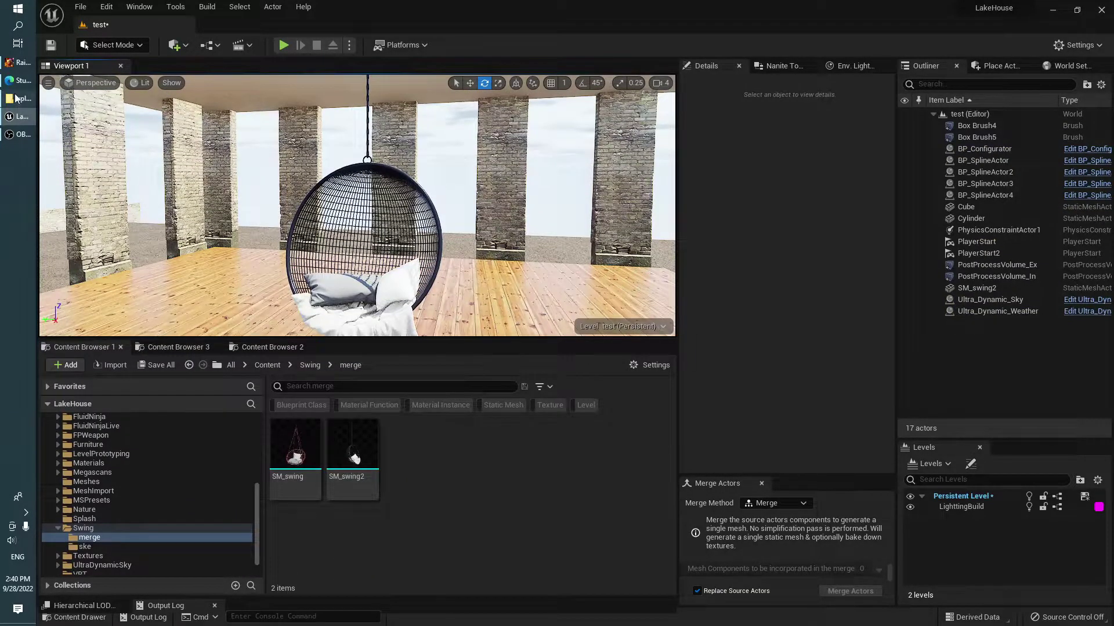
left_click(22, 98)
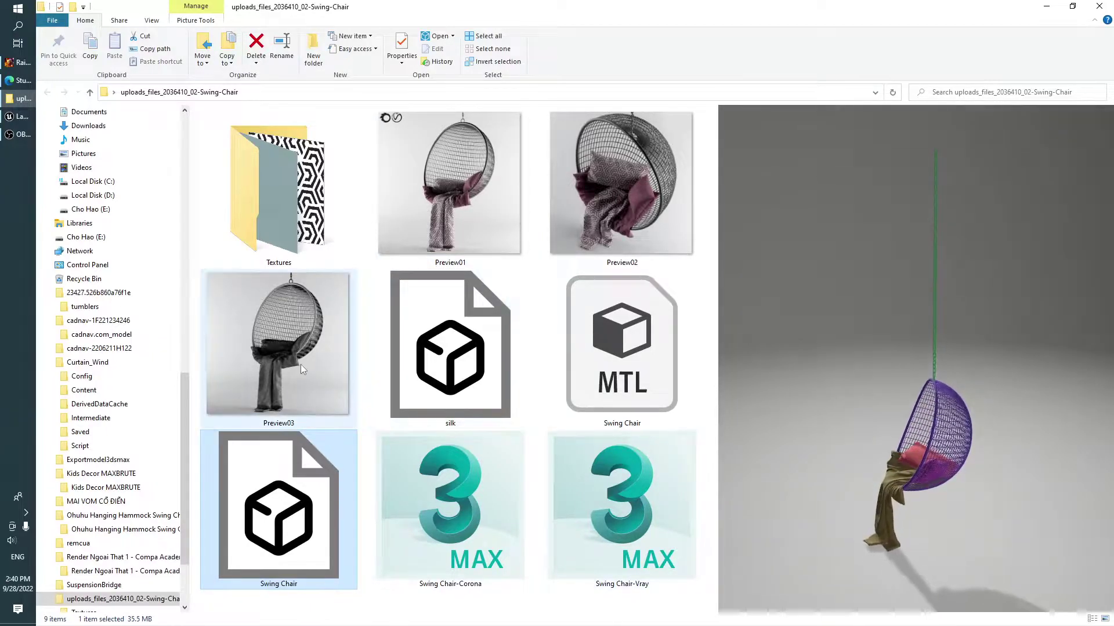
double_click(449, 182)
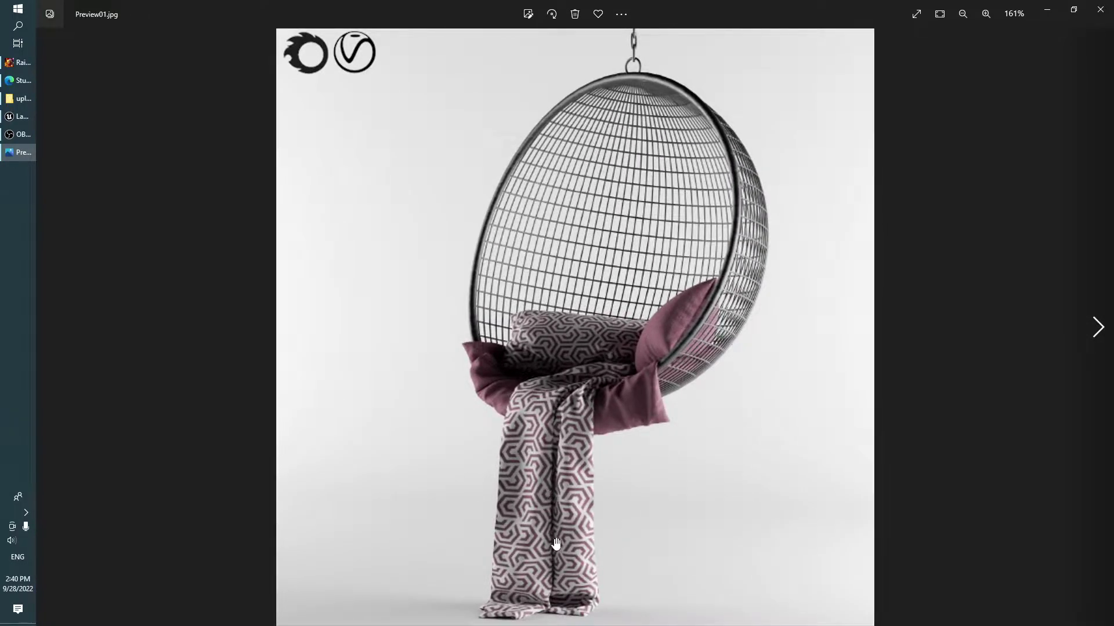
left_click(1099, 9)
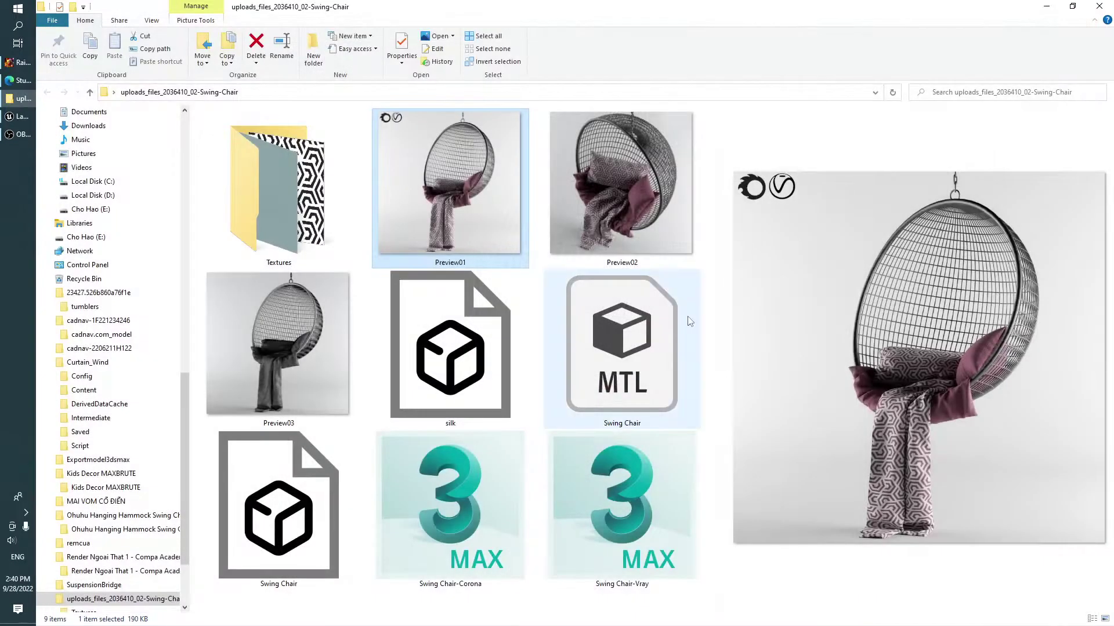
left_click(711, 288)
left_click(632, 511)
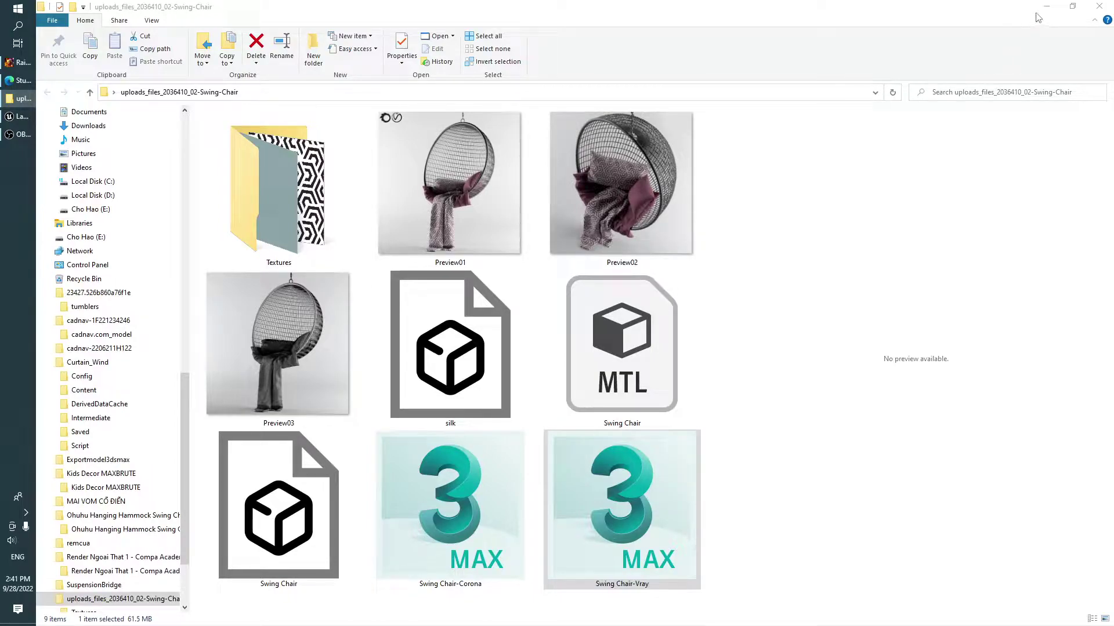
left_click(18, 117)
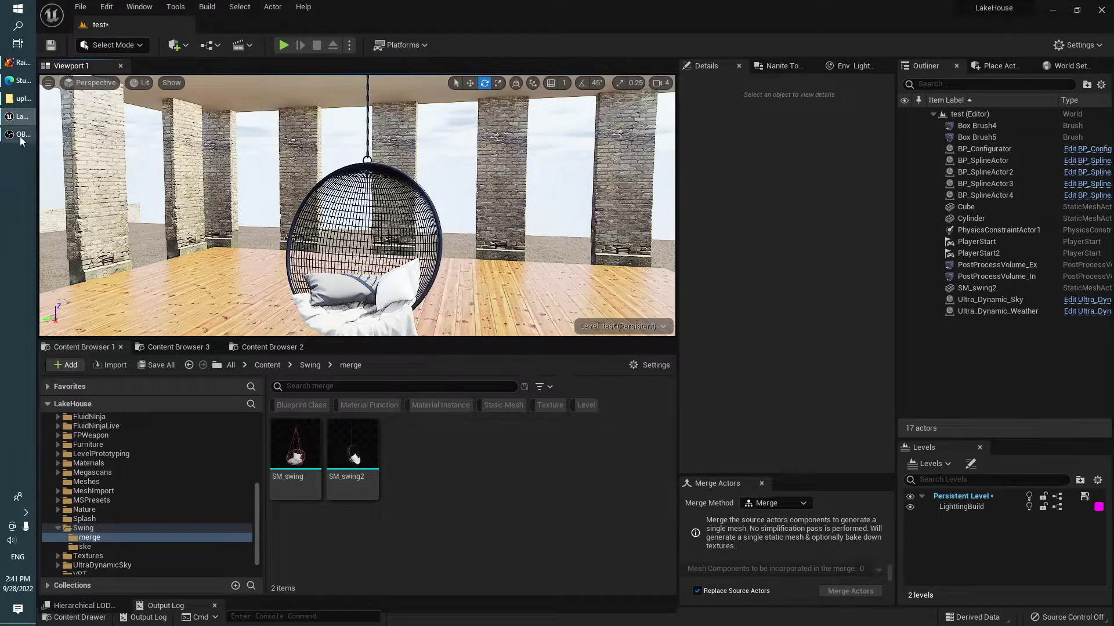
Step: Bring the loading 3ds Max window in front of Unreal from the taskbar
left_click(20, 136)
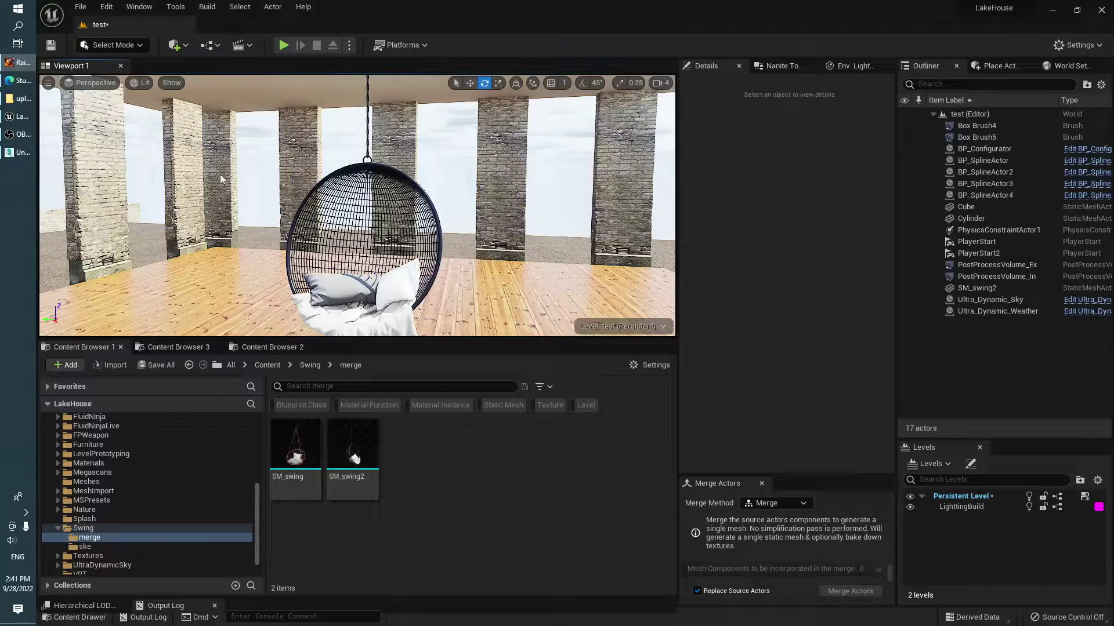
left_click(19, 156)
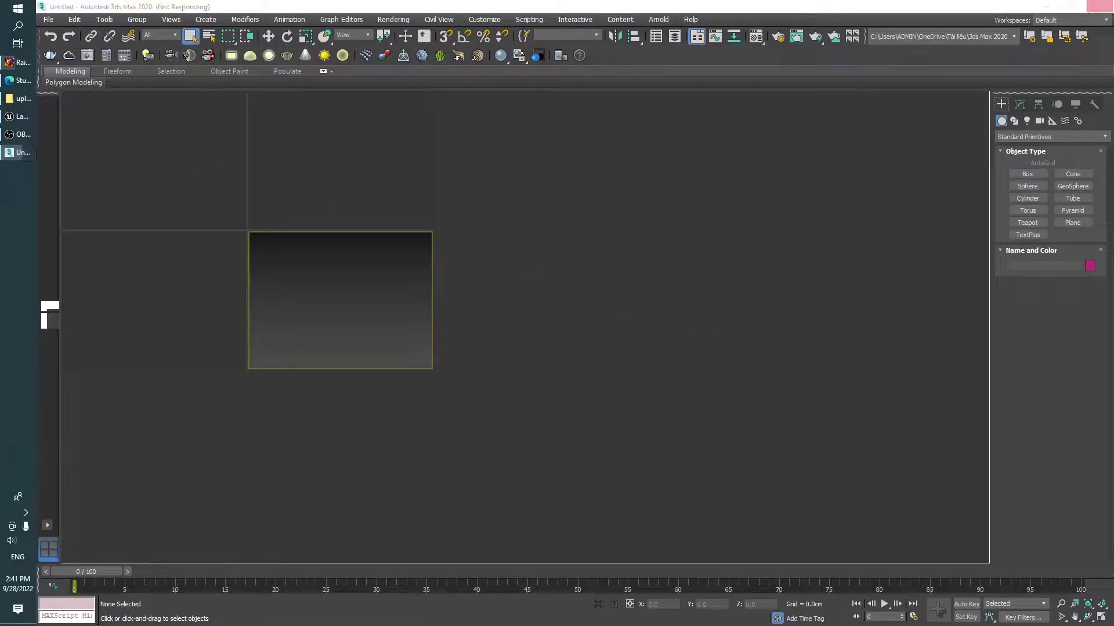
Step: Accept the units mismatch warning and ungroup the Swing-Chair group
key("alt+Tab")
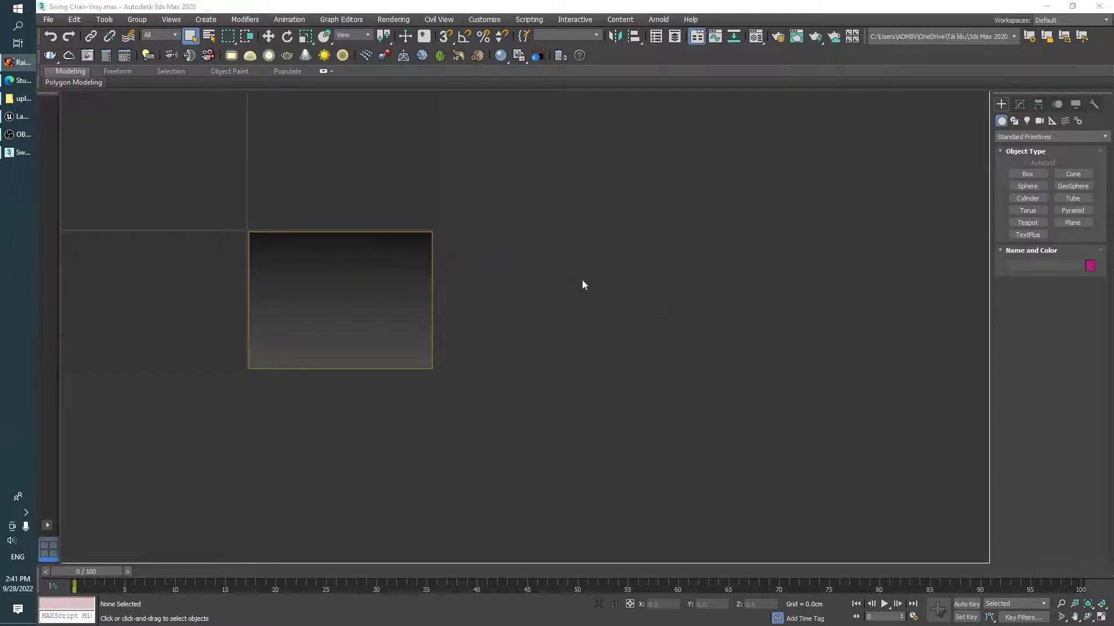
left_click(572, 372)
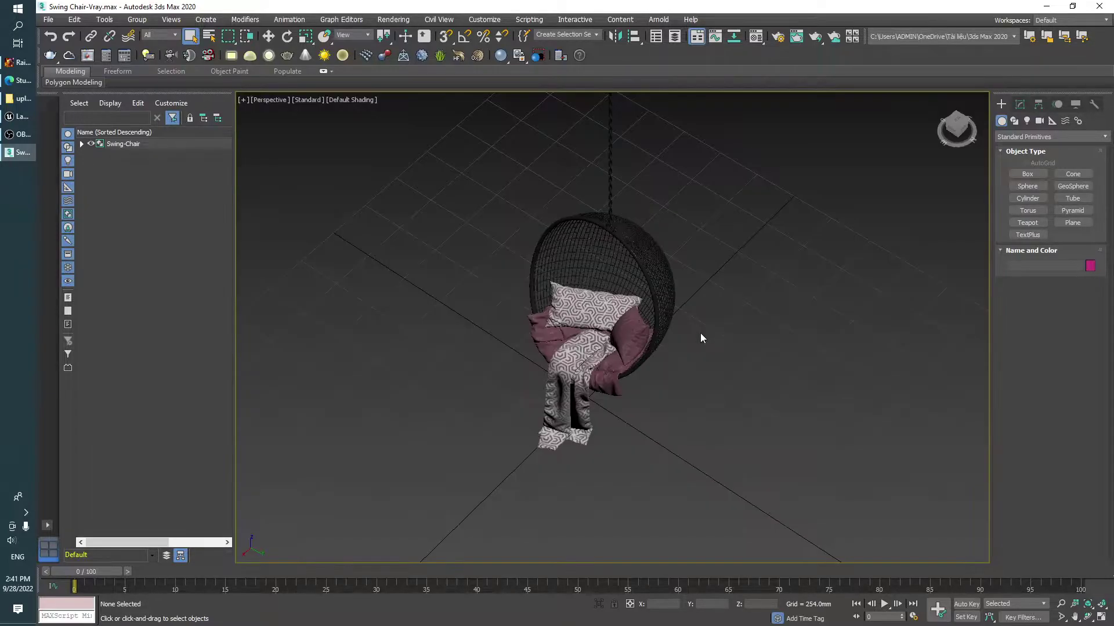
left_click(578, 370)
middle_click_drag(618, 356, 595, 304, "alt")
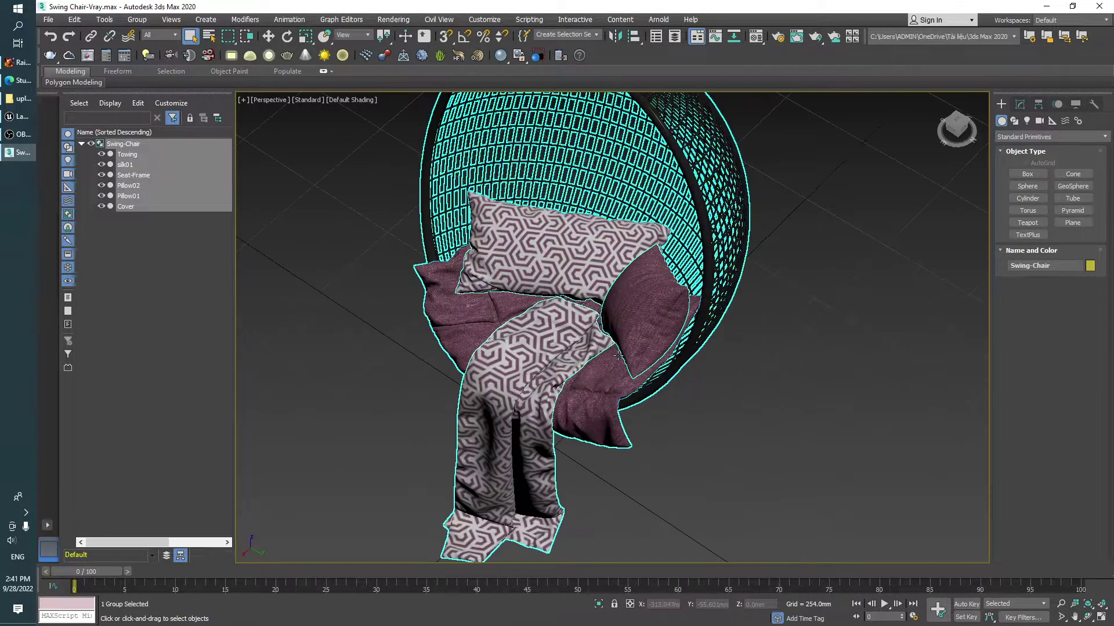
scroll(597, 303, "up", 3)
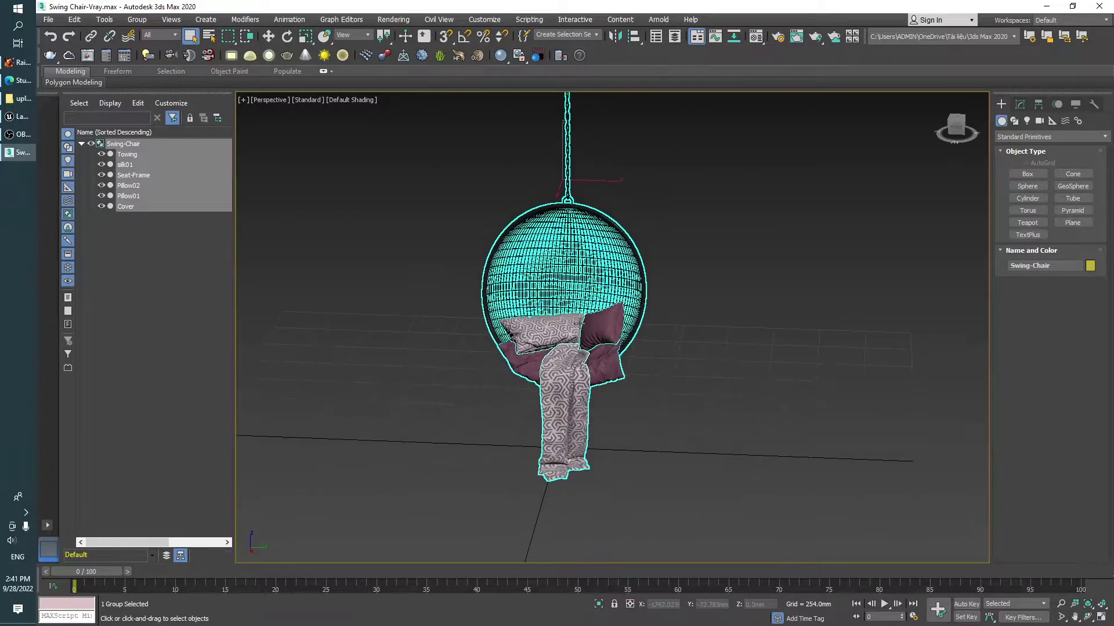
left_click(137, 19)
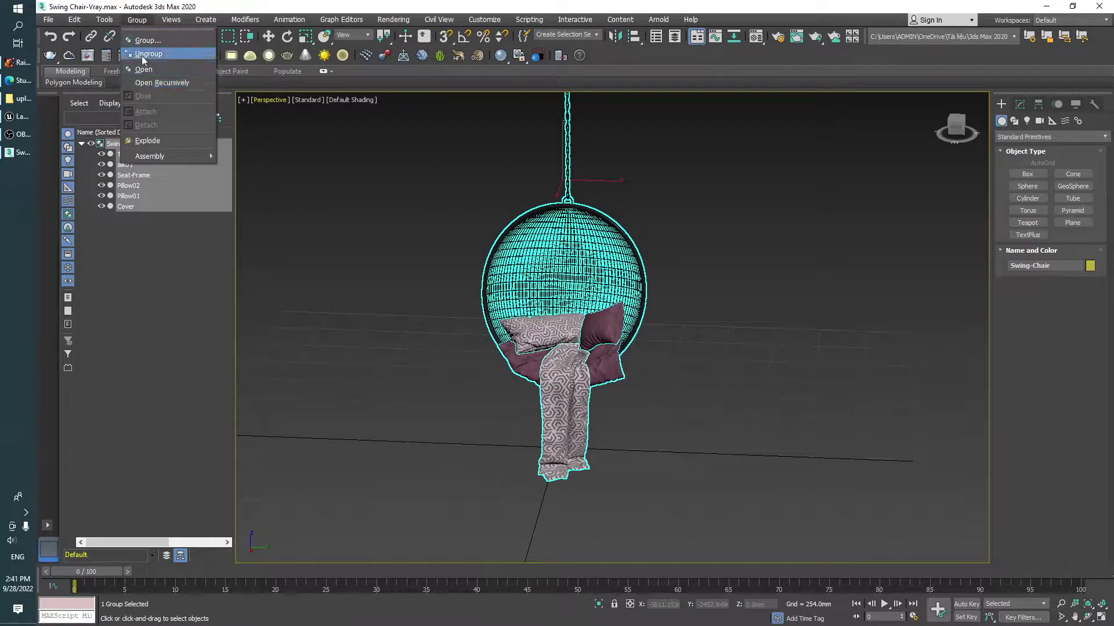
left_click(148, 53)
scroll(596, 354, "up", 2)
Step: Delete Seat-Frame, the pillows and cover, and the Towing chain
left_click(617, 231)
key("Delete")
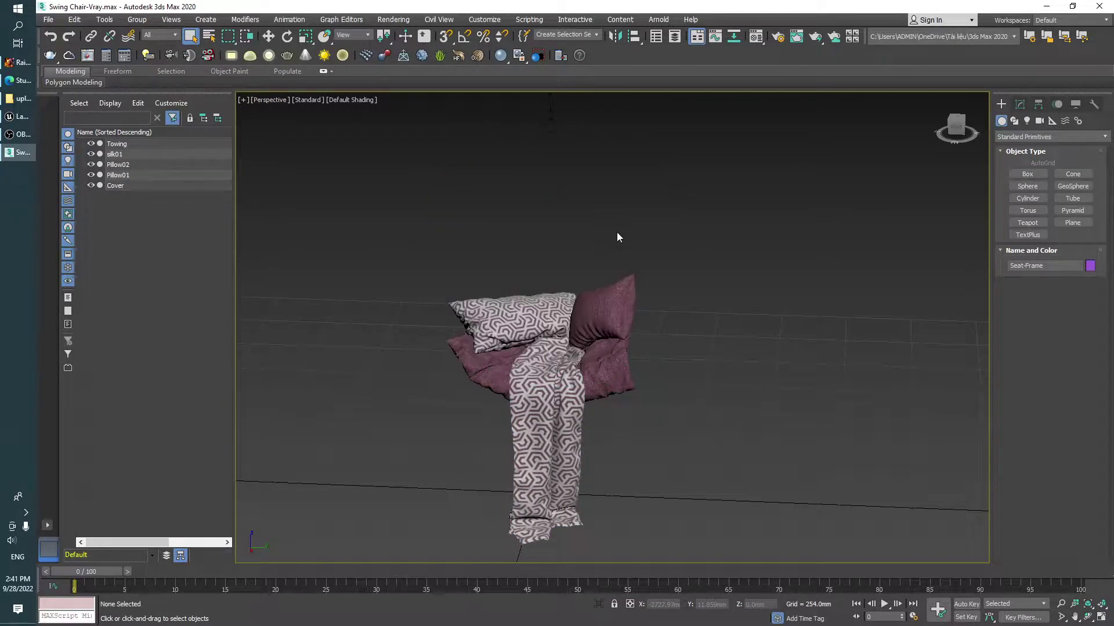
left_click(563, 310)
key("Delete")
scroll(580, 348, "down", 5)
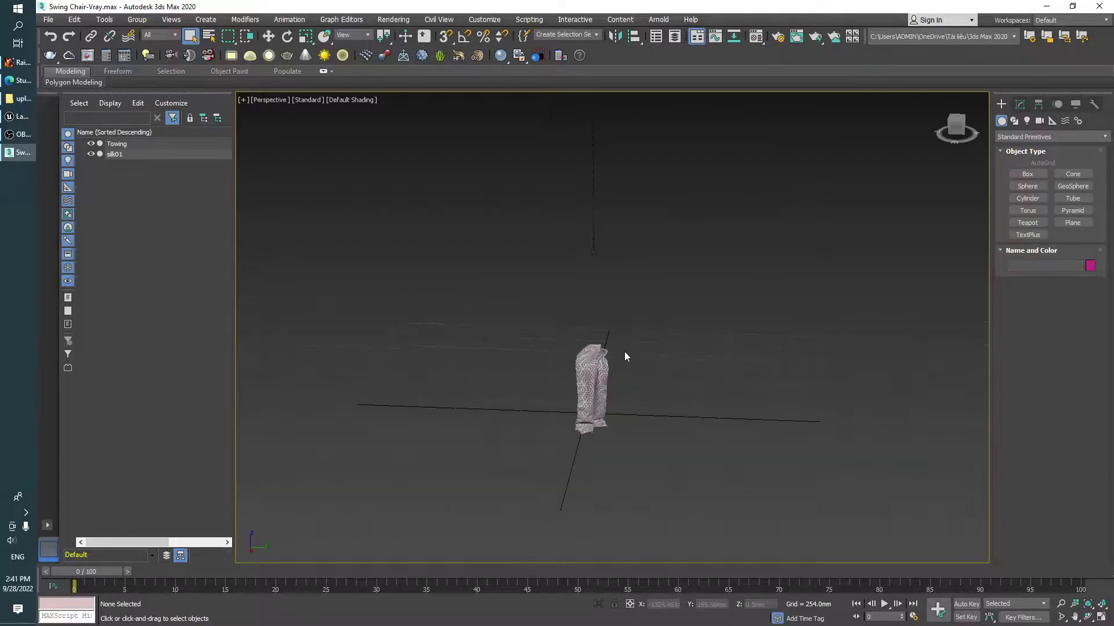
left_click_drag(620, 321, 464, 171)
key("Delete")
scroll(551, 406, "up", 5)
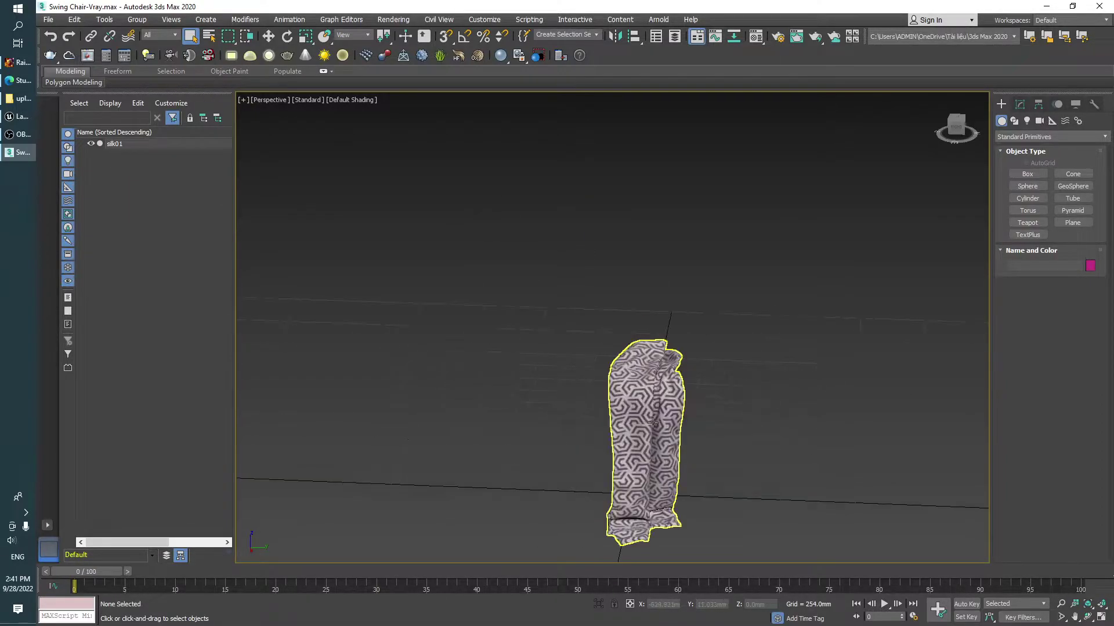
Step: Check silk01's statistics (102,530 polygons) and edges, then deselect it
left_click(633, 371)
mouse_move(632, 371)
middle_mouse_down()
mouse_move(479, 293)
mouse_move(501, 341)
middle_mouse_up()
scroll(479, 293, "up", 2)
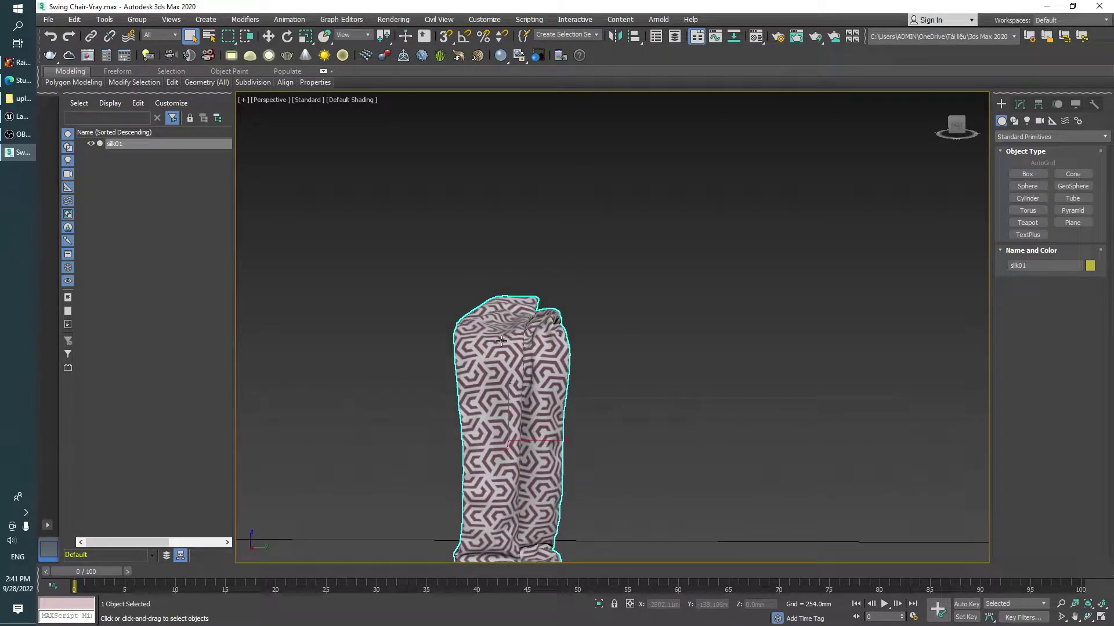
key("7")
middle_click_drag(651, 253, 632, 199)
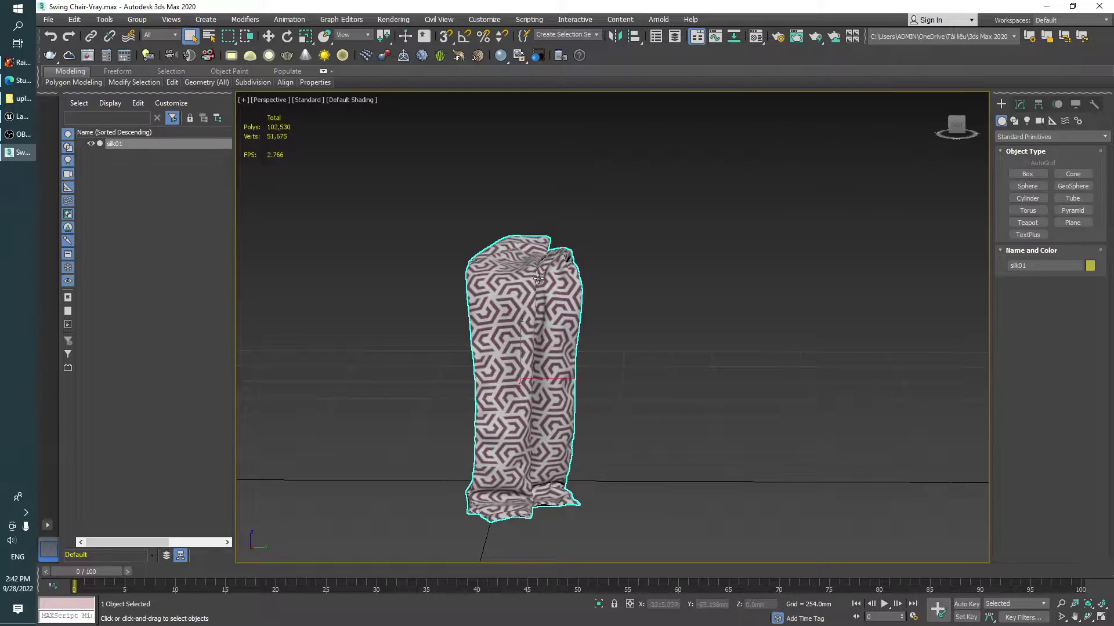
key("F4")
scroll(525, 299, "up", 3)
scroll(518, 337, "up", 7)
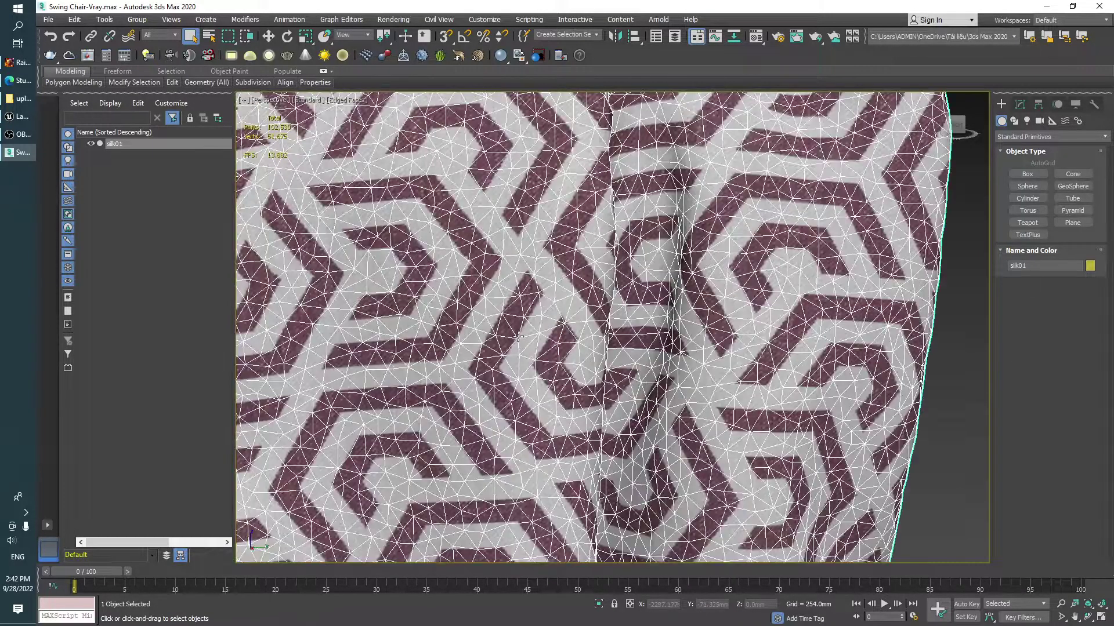
scroll(518, 337, "down", 10)
key("F4")
key("ctrl+d")
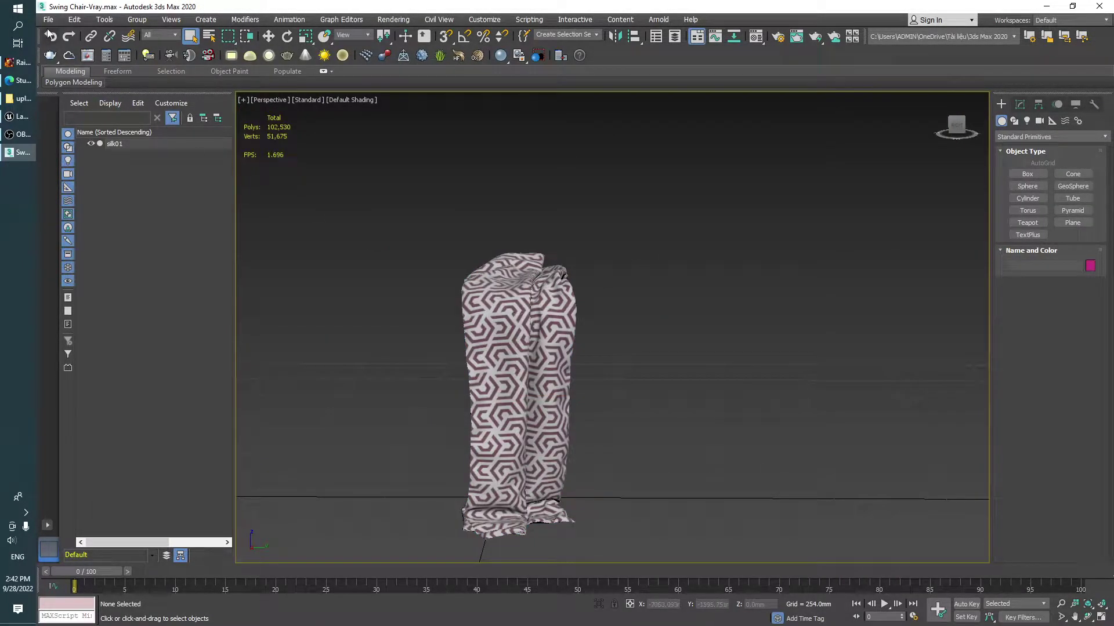
Step: Export silk01 as silk.FBX into the Swing-Chair folder, replacing the existing file
left_click(48, 19)
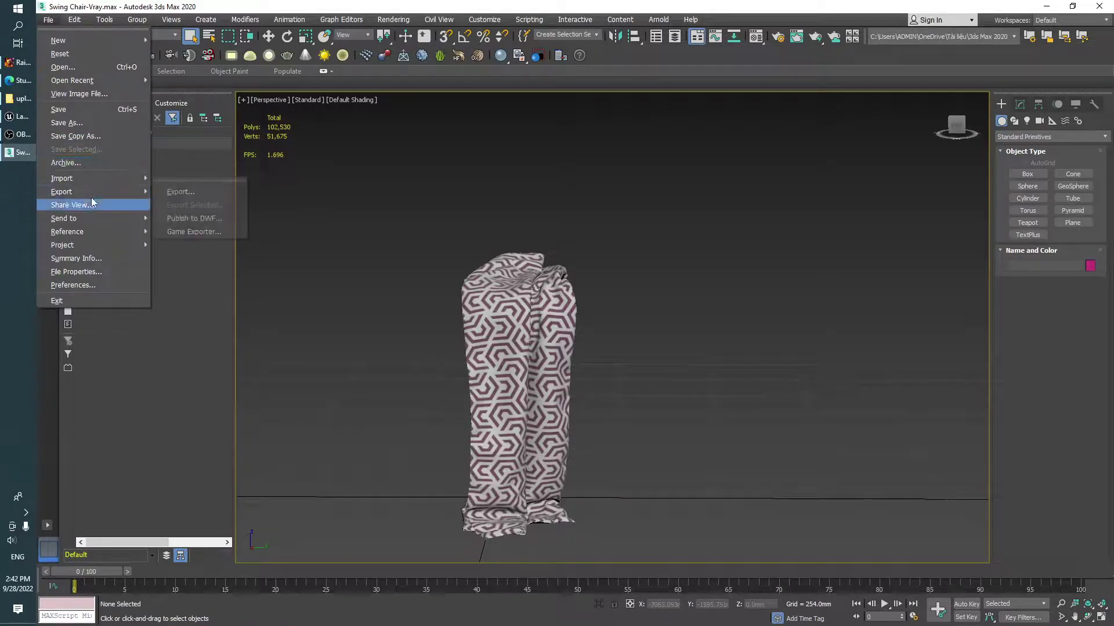
left_click(180, 191)
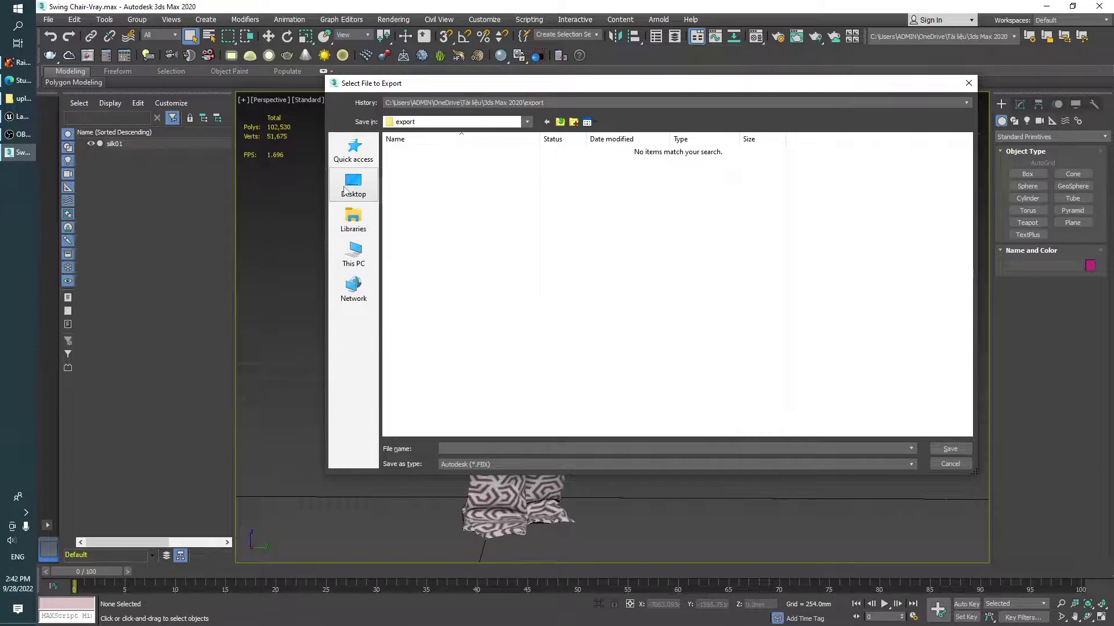
left_click(23, 98)
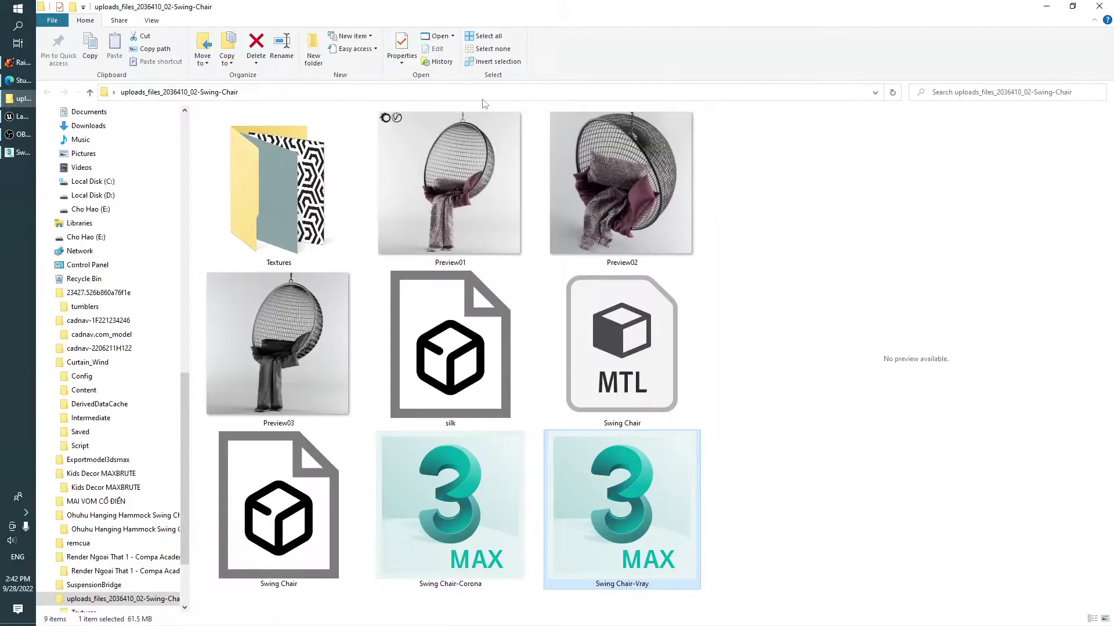
left_click(548, 93)
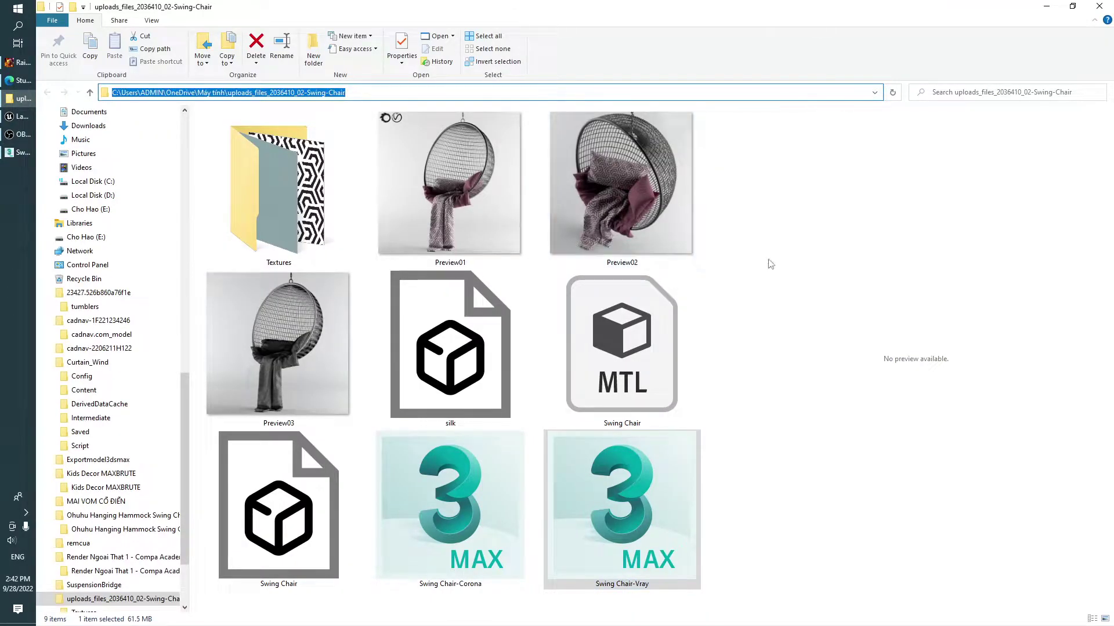
left_click(22, 152)
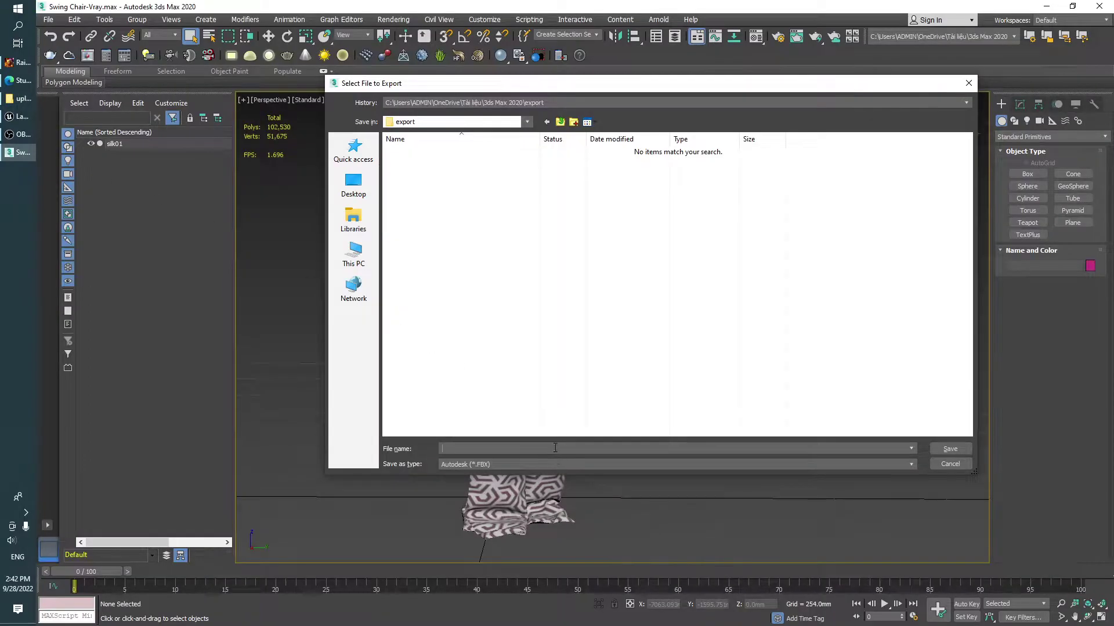
type("C:\\Users\\ADMIN\\OneDrive\\Máy tính\\uploads_files_2036410_02-Swing-Chair")
key("Return")
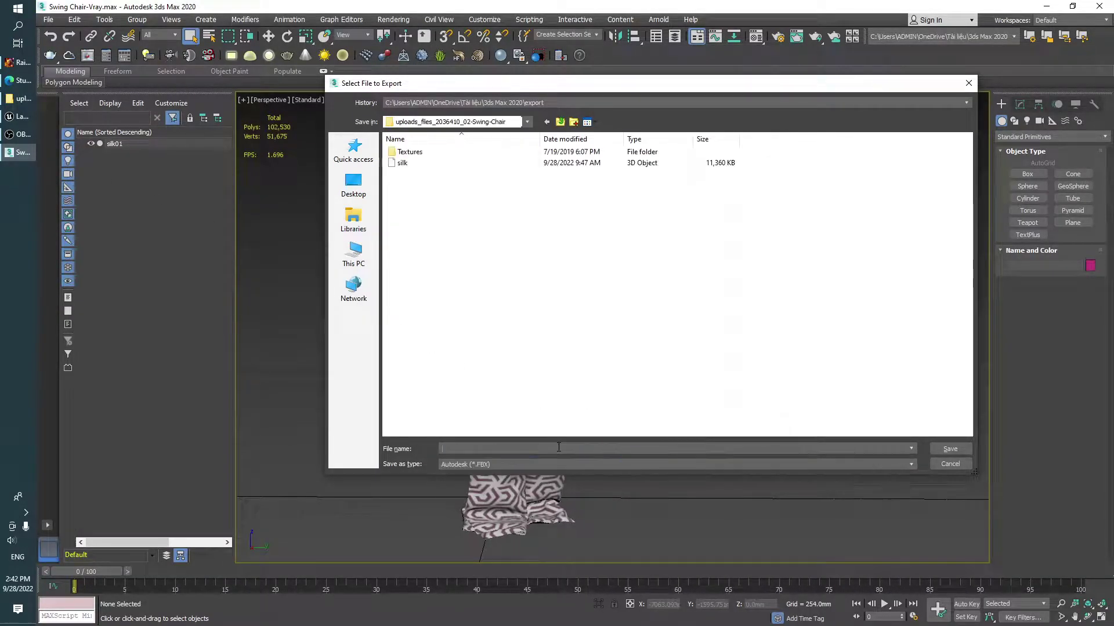
left_click(423, 164)
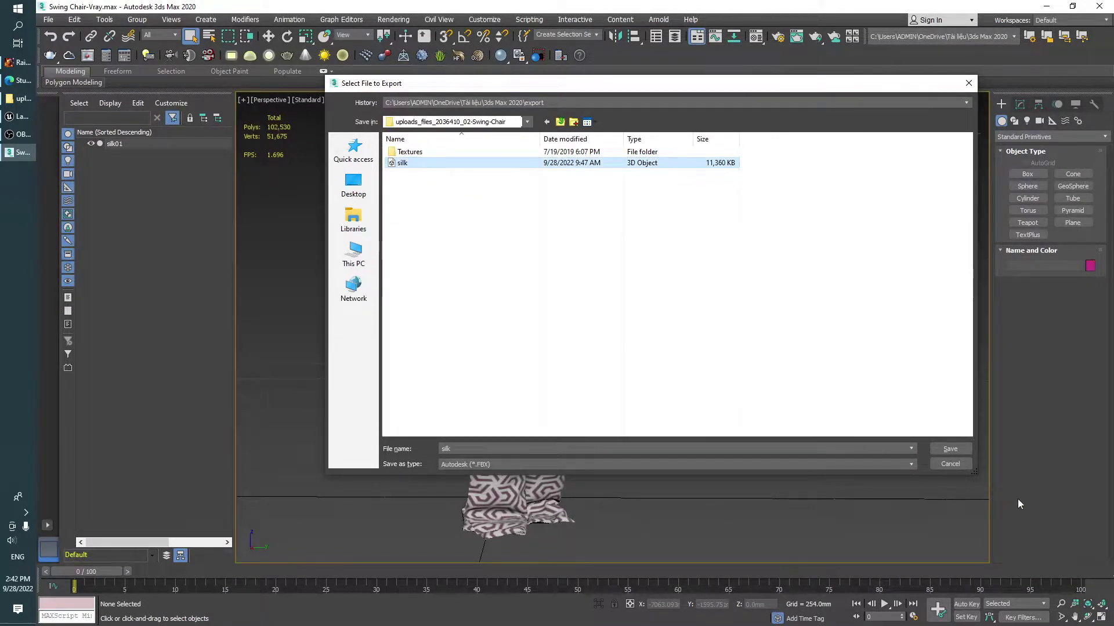
left_click(950, 448)
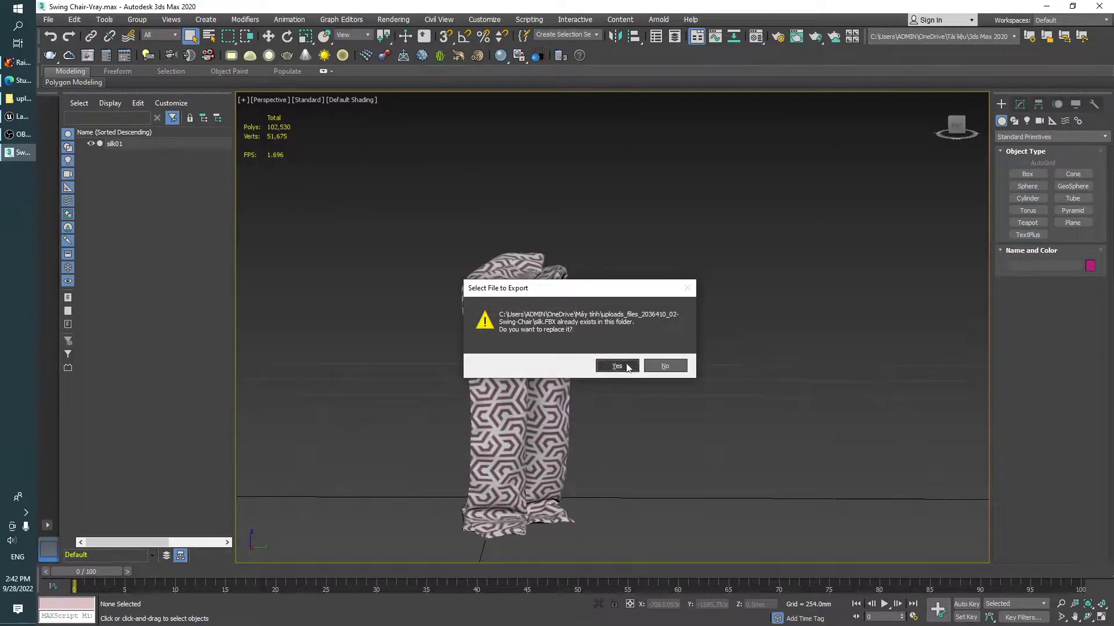
key("Return")
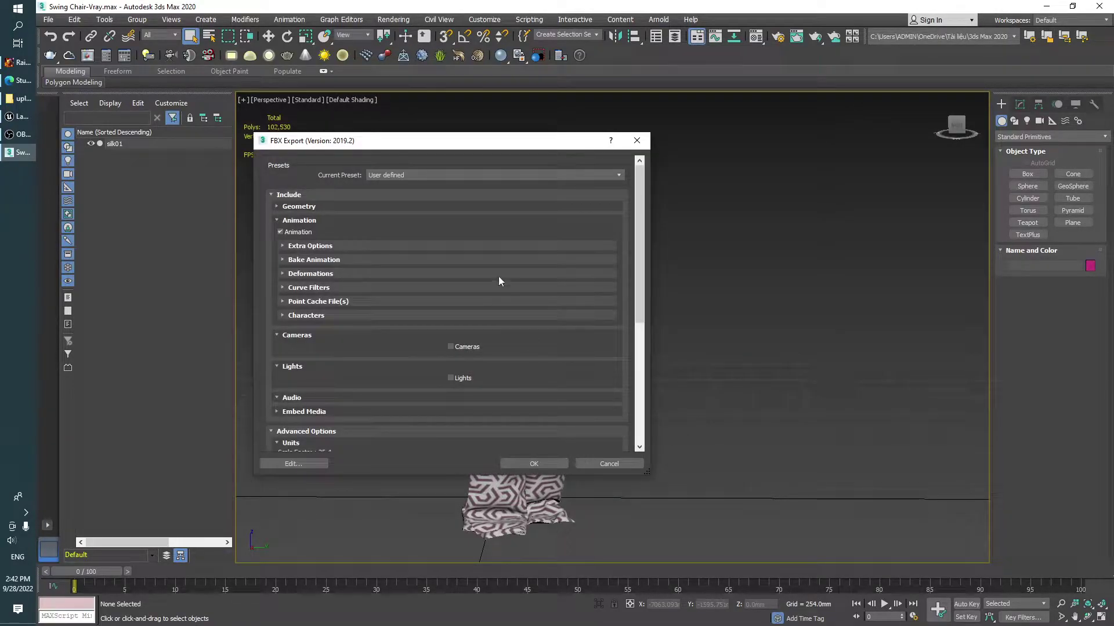
Step: Accept the FBX export settings, dismiss the warnings, and close 3ds Max
scroll(499, 276, "down", 3)
scroll(499, 277, "up", 3)
scroll(600, 319, "down", 4)
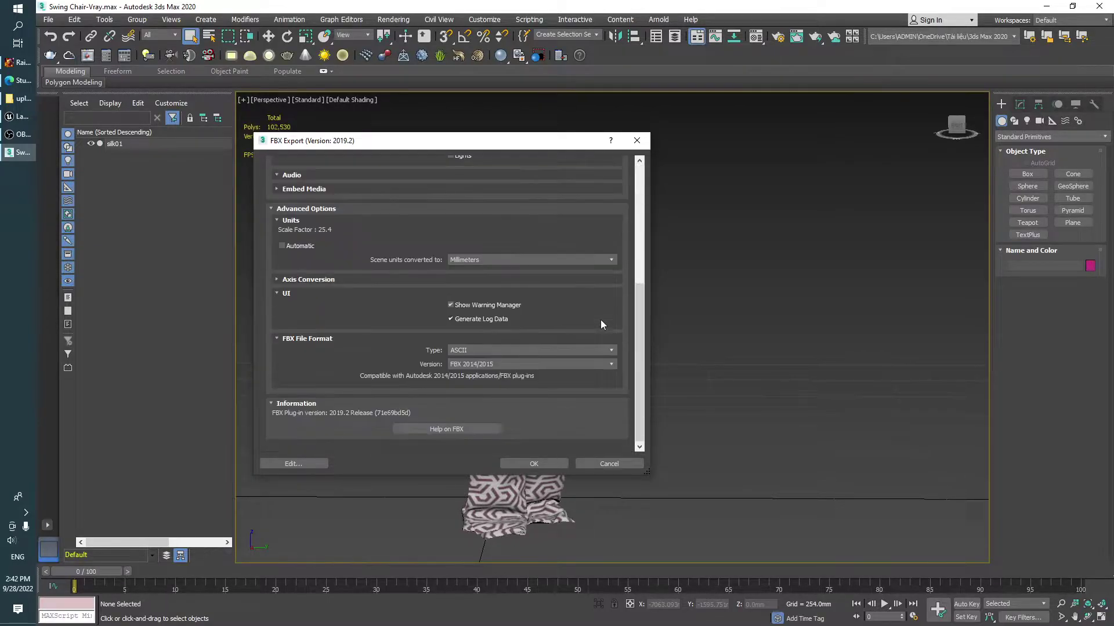
scroll(600, 319, "up", 1)
scroll(600, 319, "up", 3)
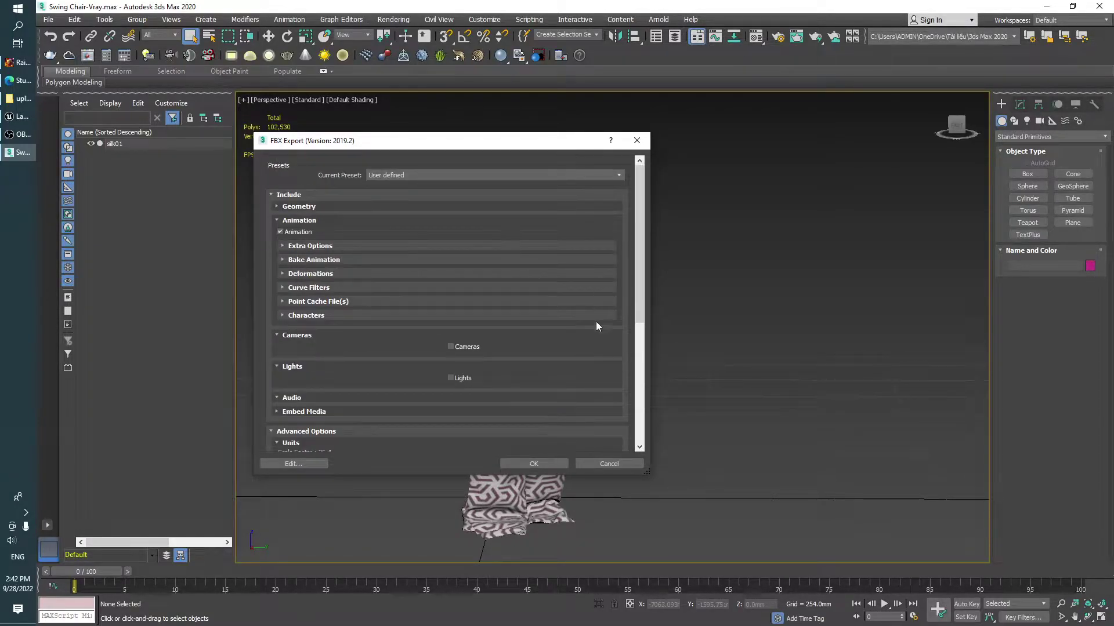
left_click(534, 464)
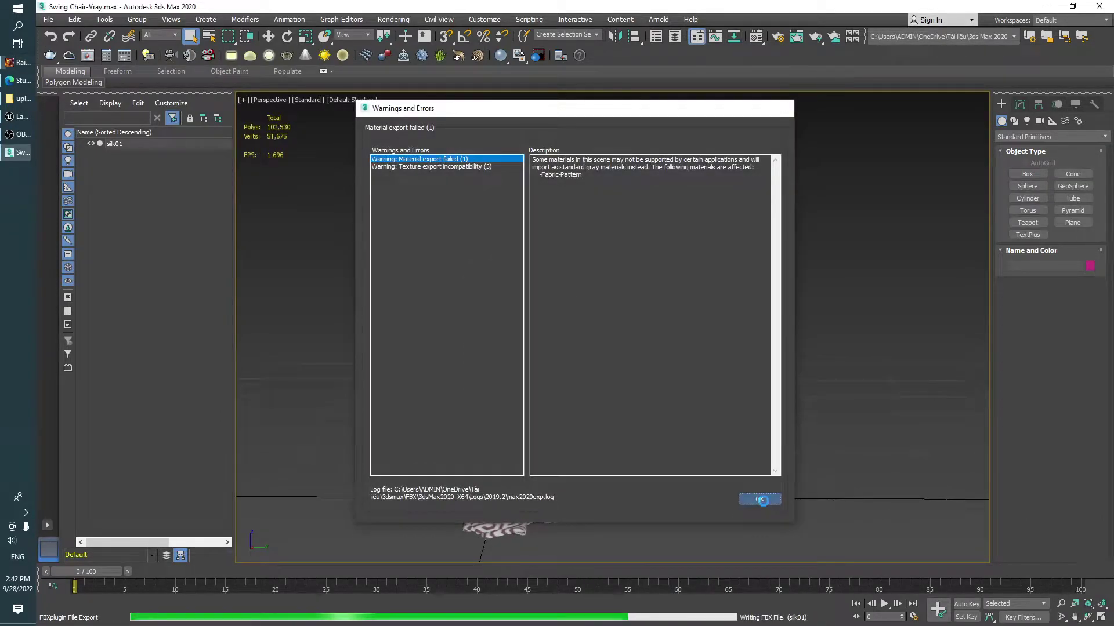
left_click(759, 499)
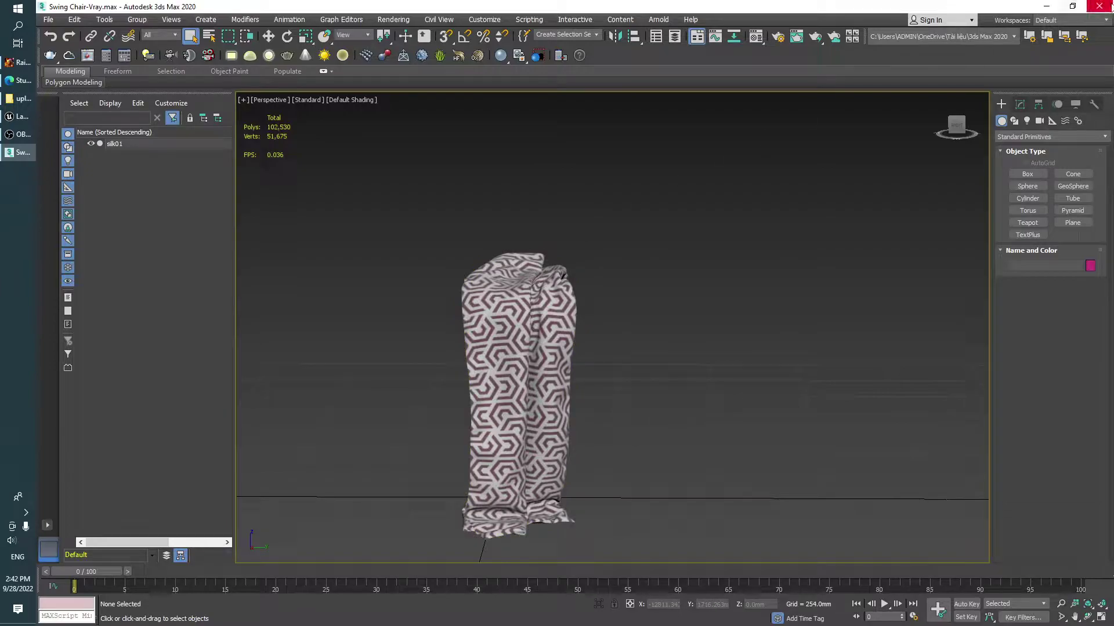
left_click(1099, 6)
Step: Discard 3ds Max's scene changes and drag silk.FBX into Unreal's Swing/ske folder
left_click(590, 342)
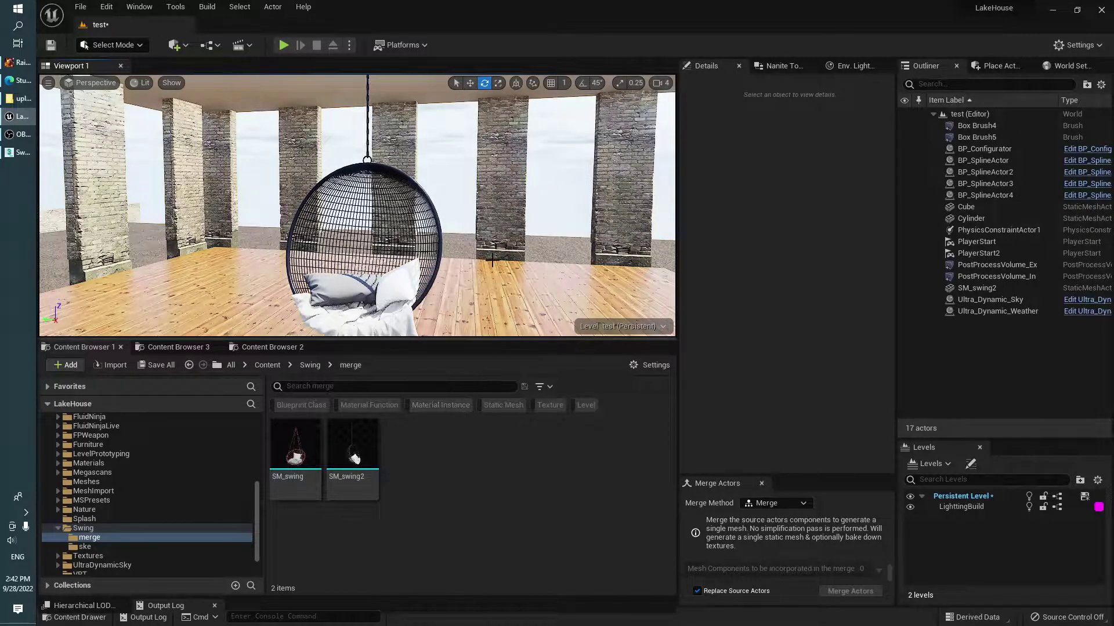
left_click(16, 102)
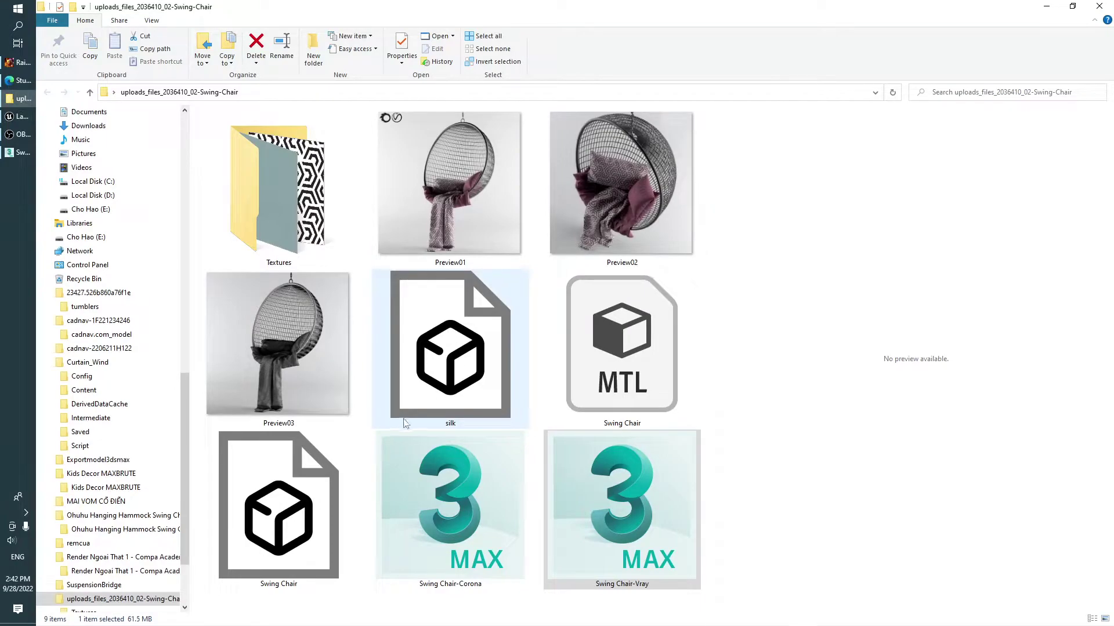
left_click(434, 399)
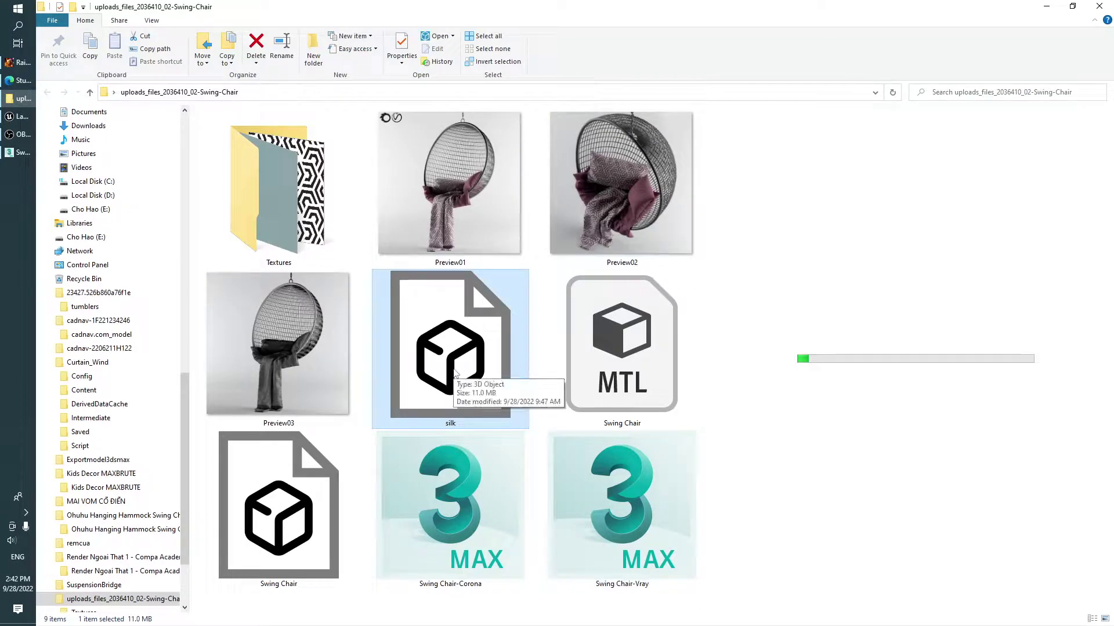
left_click_drag(454, 373, 18, 116)
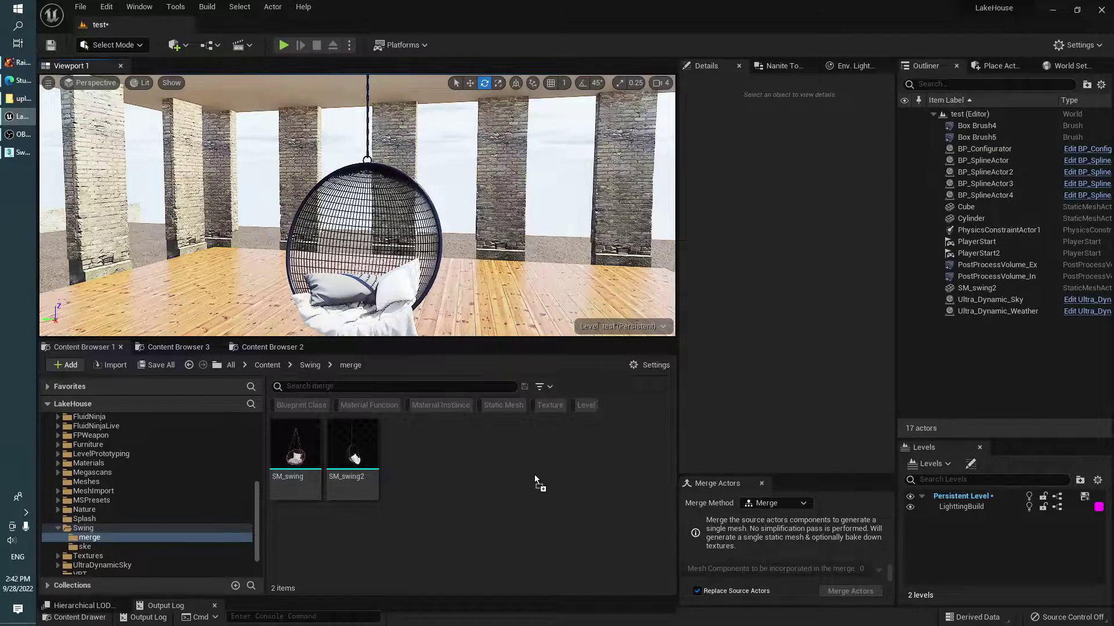
left_click_drag(18, 116, 274, 531)
left_click(116, 547)
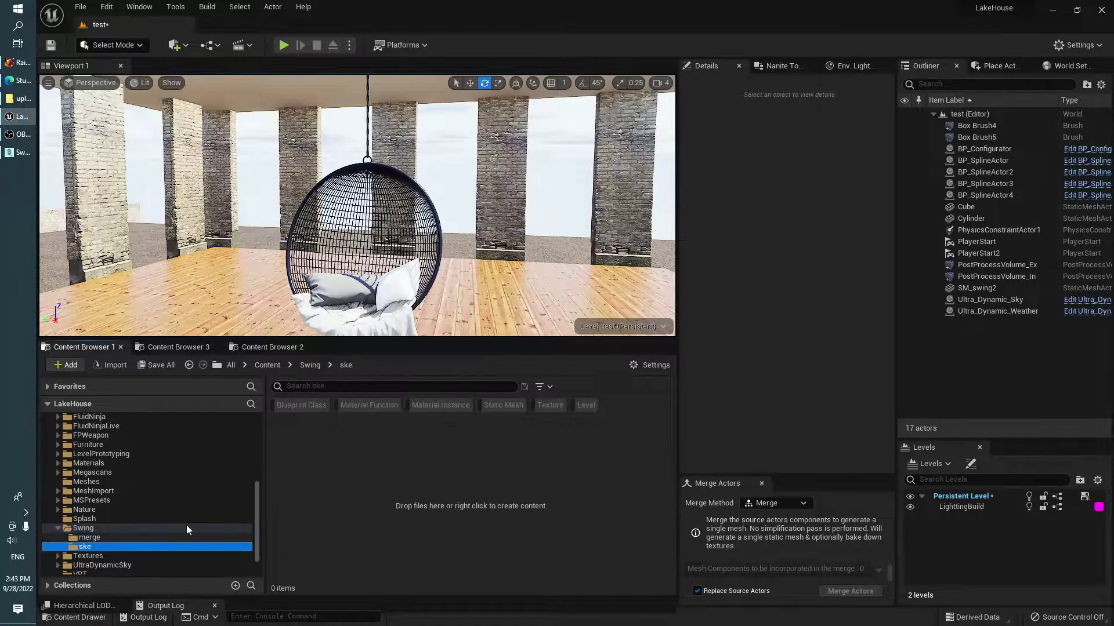
left_click(18, 99)
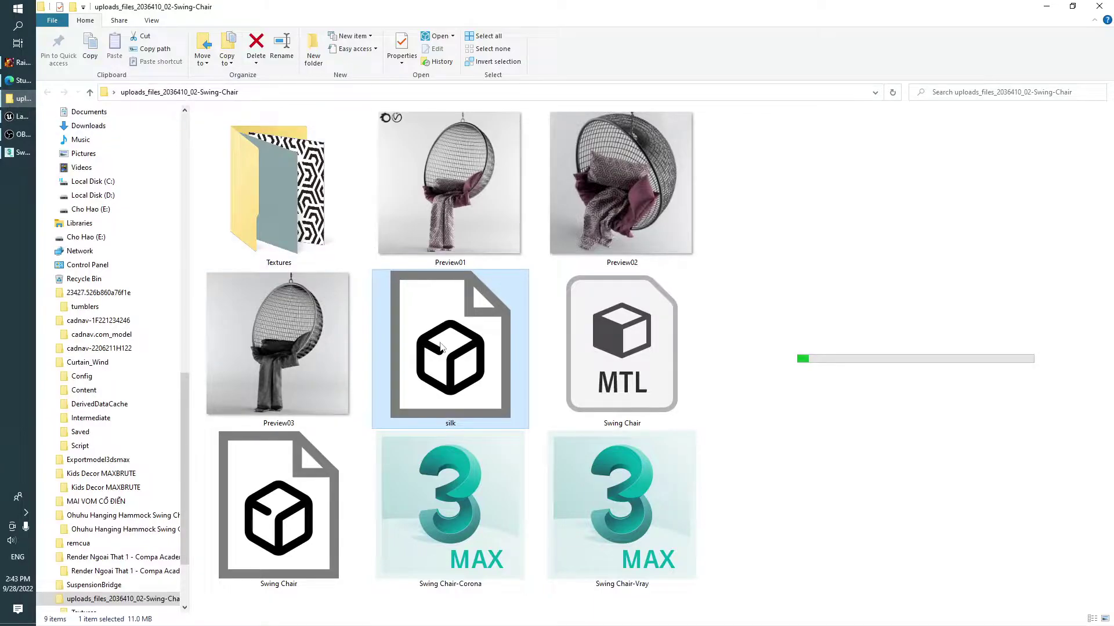
mouse_move(443, 347)
left_mouse_down()
mouse_move(22, 109)
mouse_move(350, 490)
left_mouse_up()
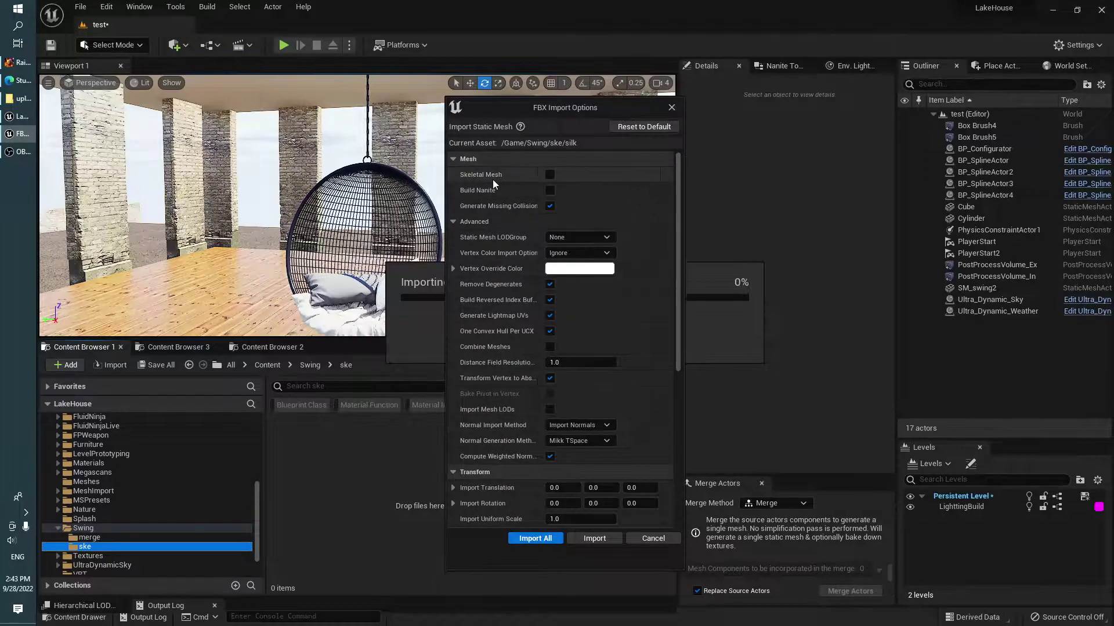
Step: Import silk as a Skeletal Mesh and close the Message Log
left_click(549, 174)
scroll(546, 327, "down", 5)
scroll(606, 511, "down", 2)
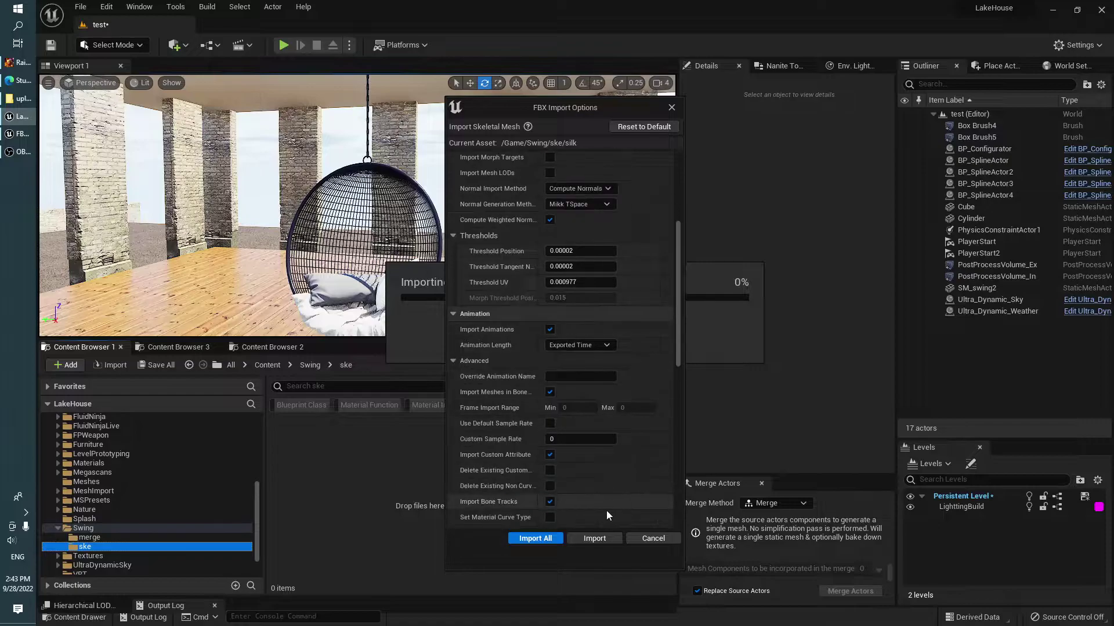
left_click(587, 538)
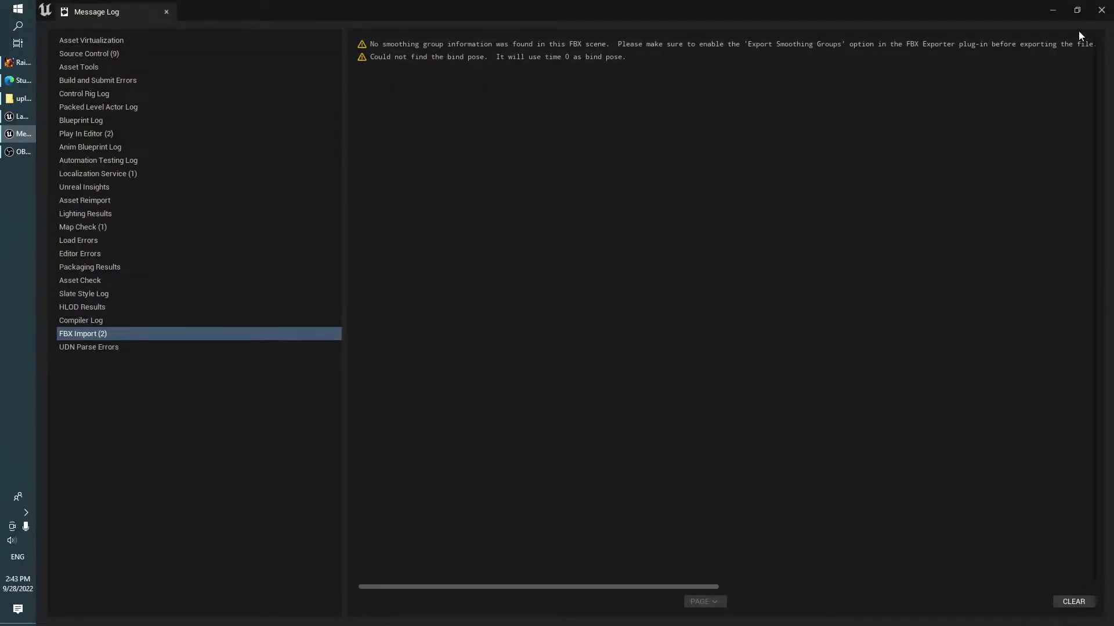
left_click(1100, 10)
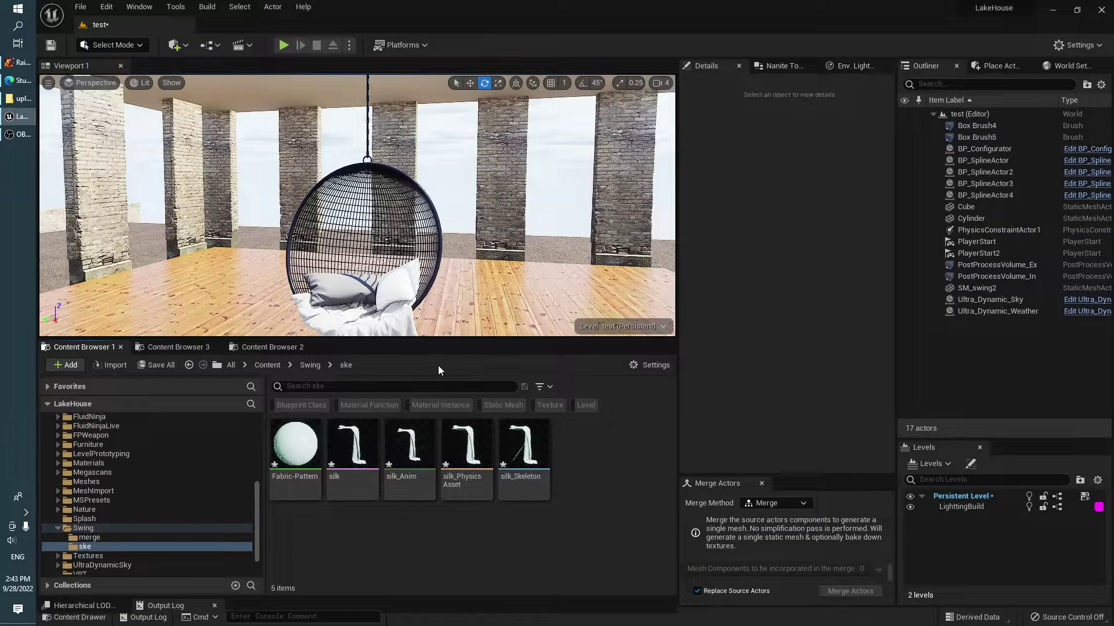
Step: Open the silk mesh, enable Lock Mesh Edges, Lock Vertex Color Boundaries and UE4 Compatible UVs, and apply
double_click(362, 453)
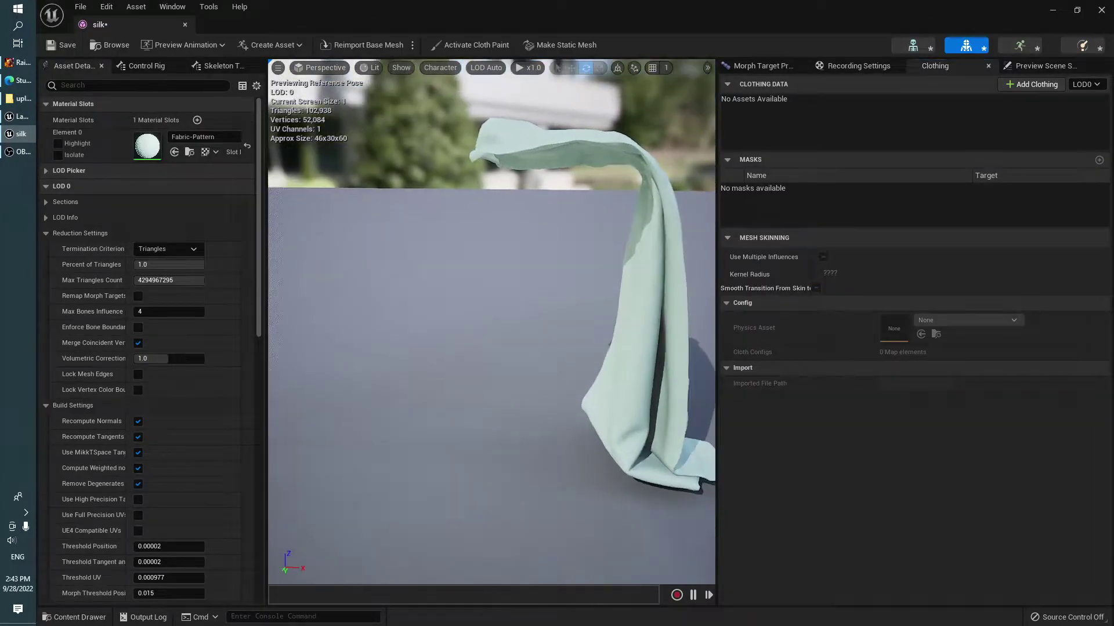
left_click_drag(575, 302, 407, 99)
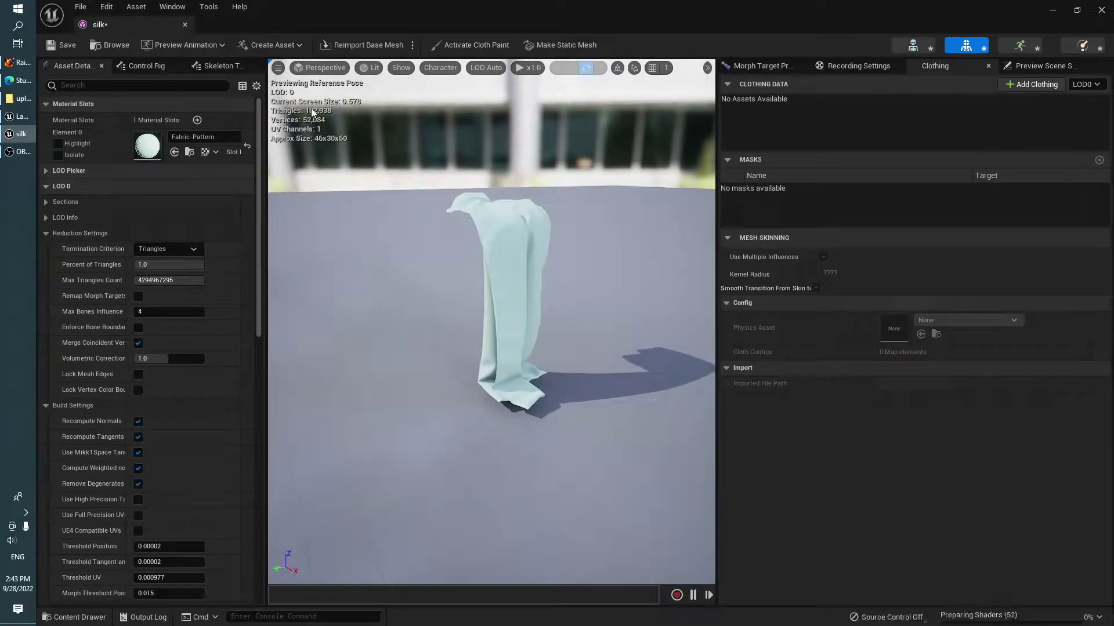
scroll(213, 510, "down", 3)
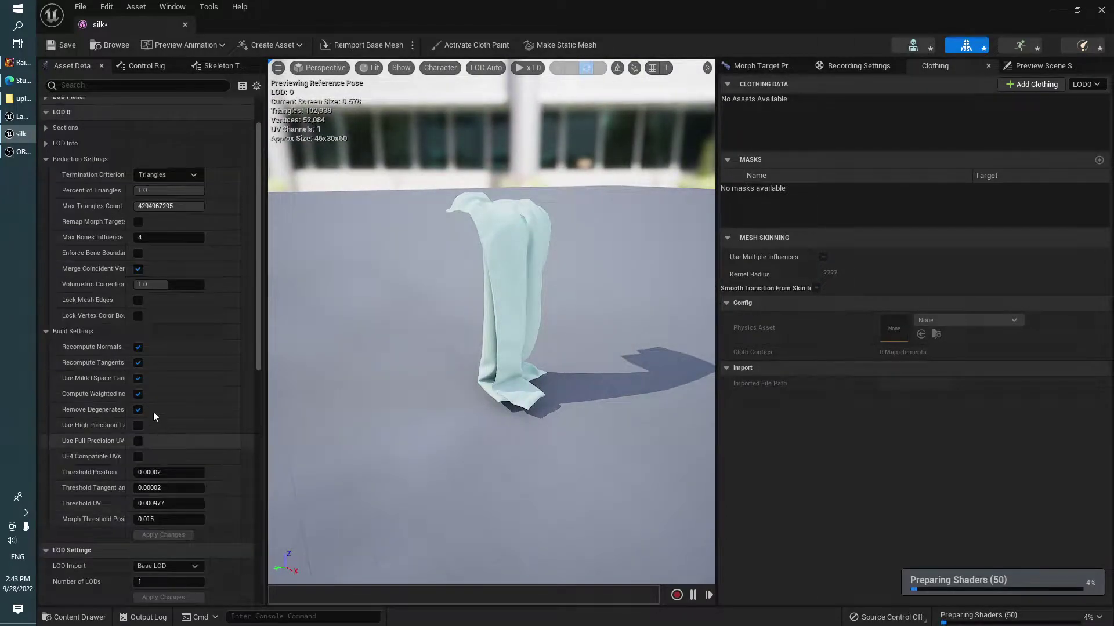
left_click(138, 315)
left_click(138, 300)
scroll(212, 362, "down", 2)
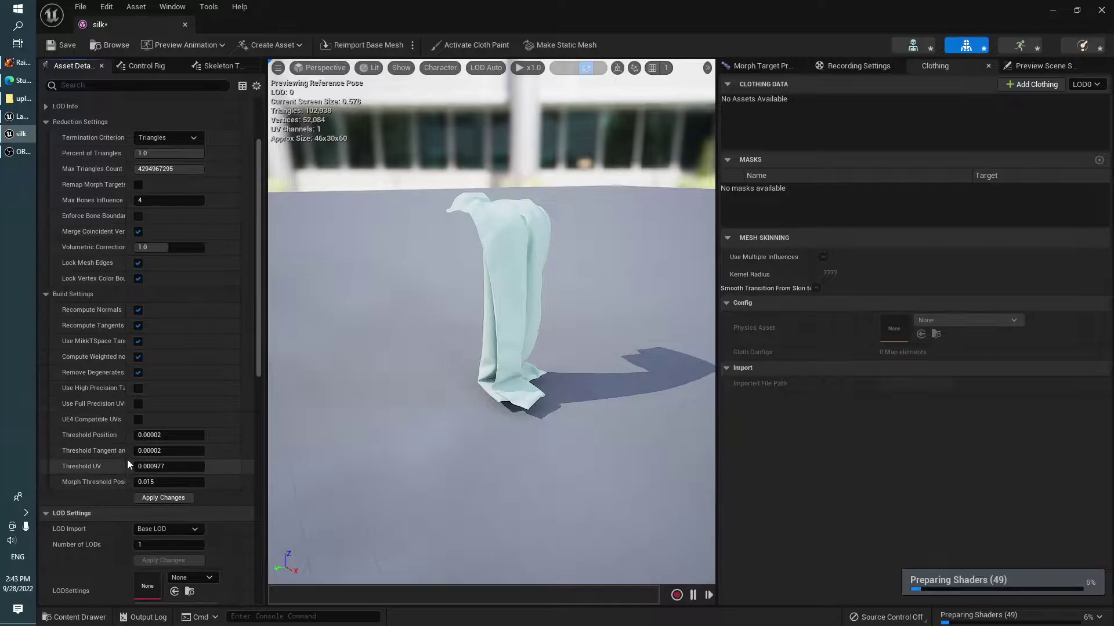
left_click(138, 419)
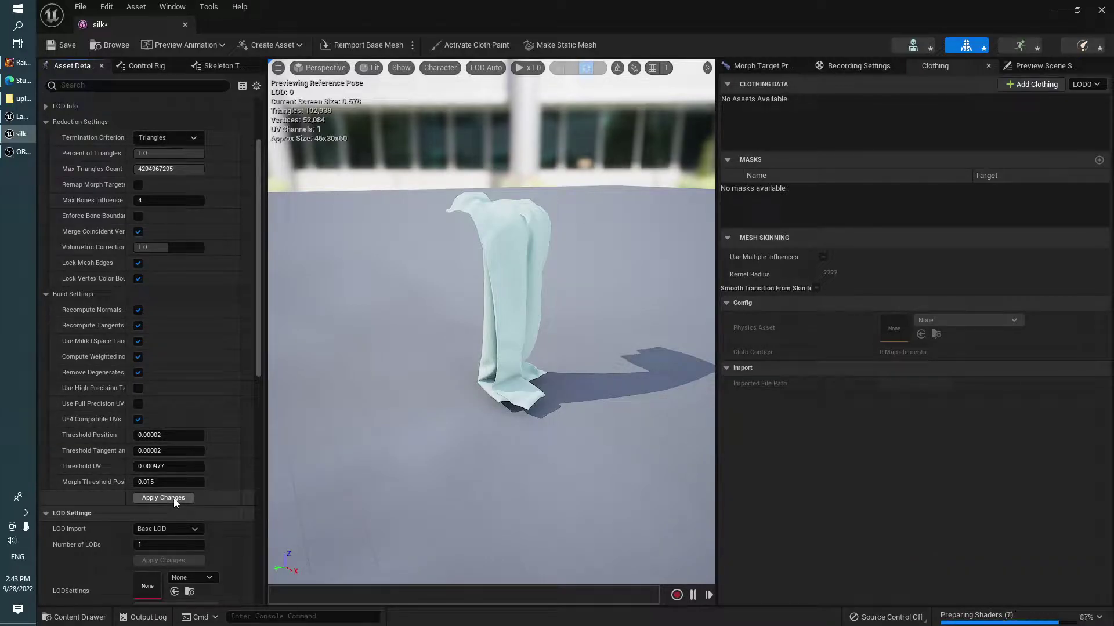
left_click(172, 499)
left_click_drag(565, 371, 563, 371)
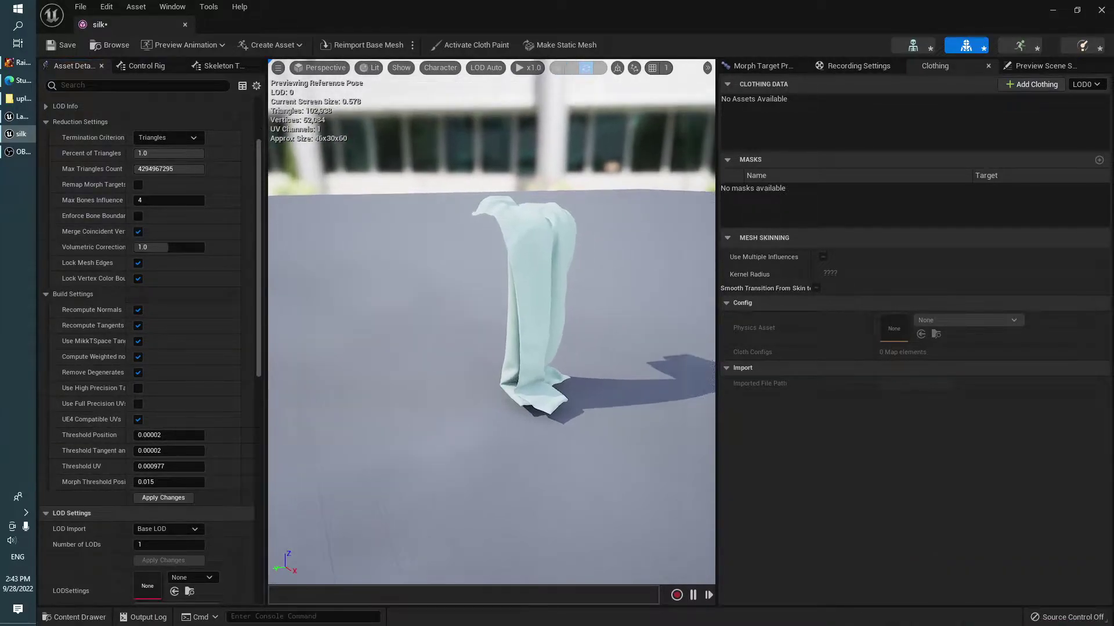
left_click(167, 499)
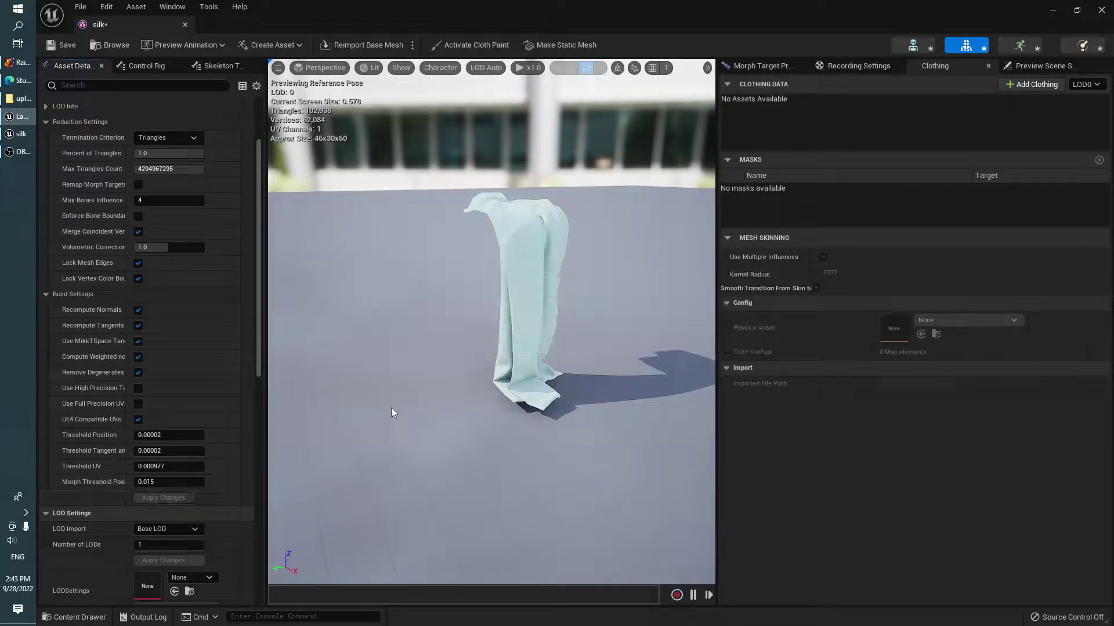
left_click_drag(391, 409, 391, 383)
key("f")
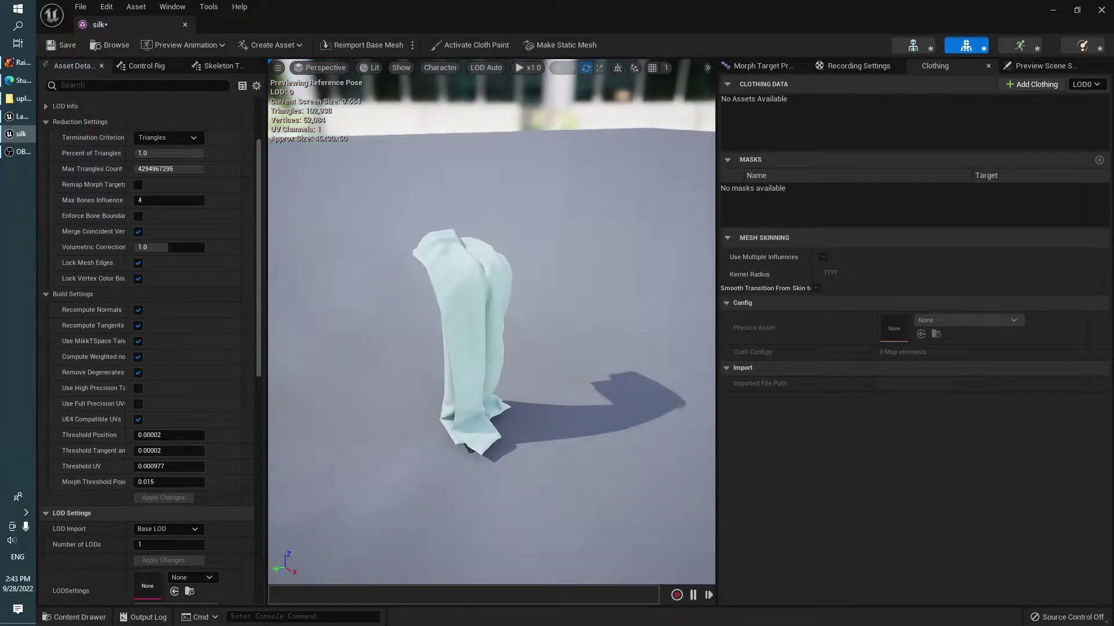
Step: Set Percent of Triangles to 0.5 and bring up the viewport view-mode list
left_click(167, 153)
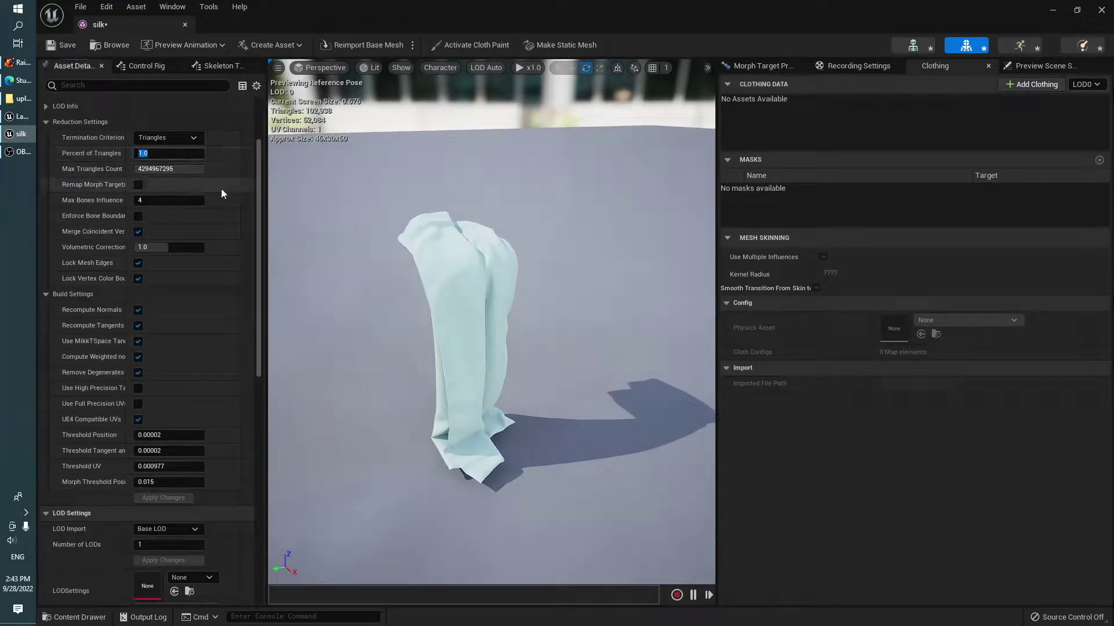
type("0.5")
key("Return")
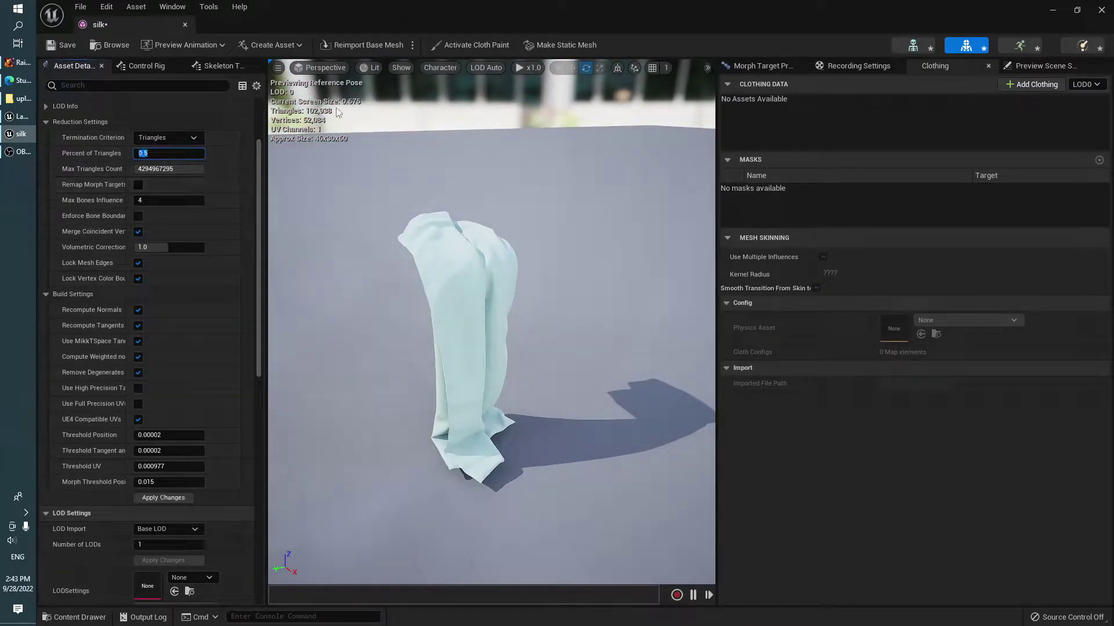
left_click(399, 68)
left_click(326, 68)
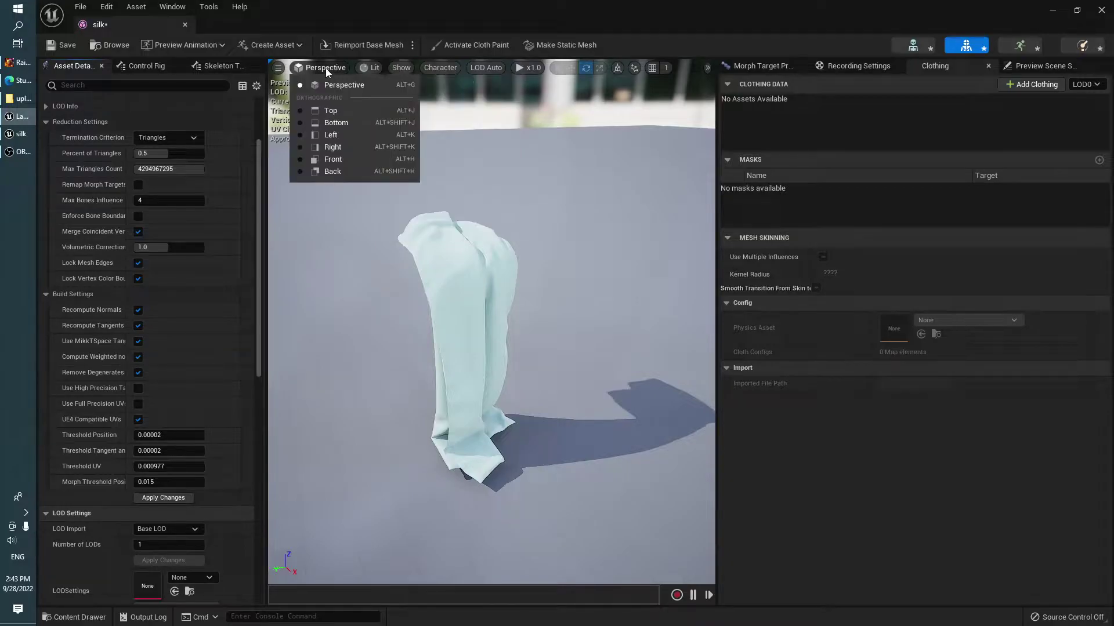
left_click(364, 68)
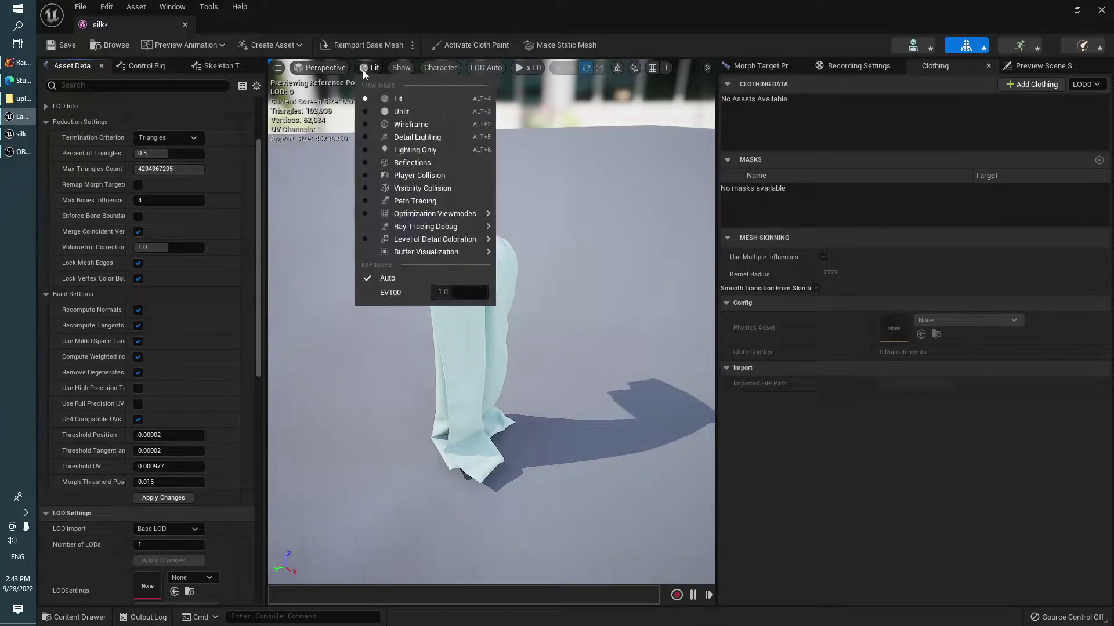
Step: Inspect the reduced 51,468-triangle silk mesh in Wireframe, then switch back to Lit
left_click(386, 125)
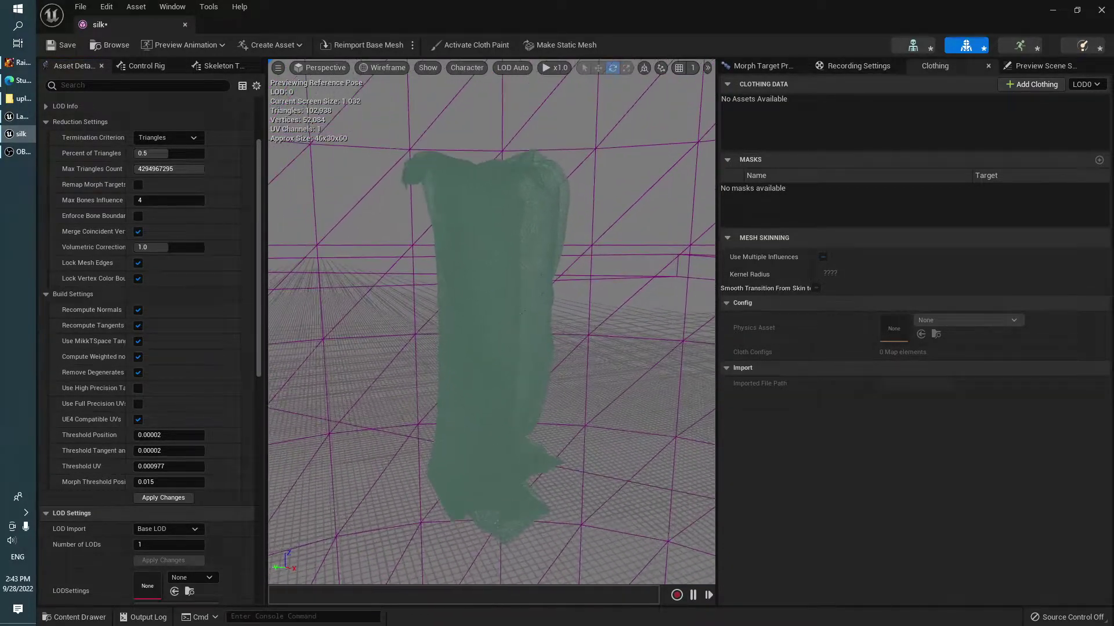
left_click_drag(391, 367, 391, 368)
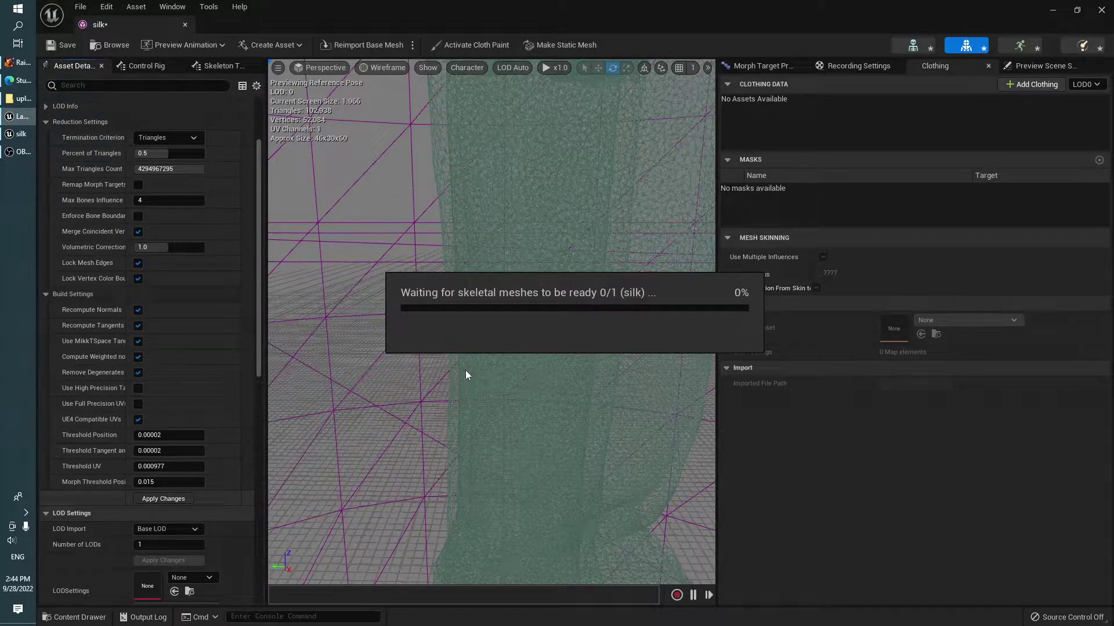
left_click_drag(493, 290, 488, 325)
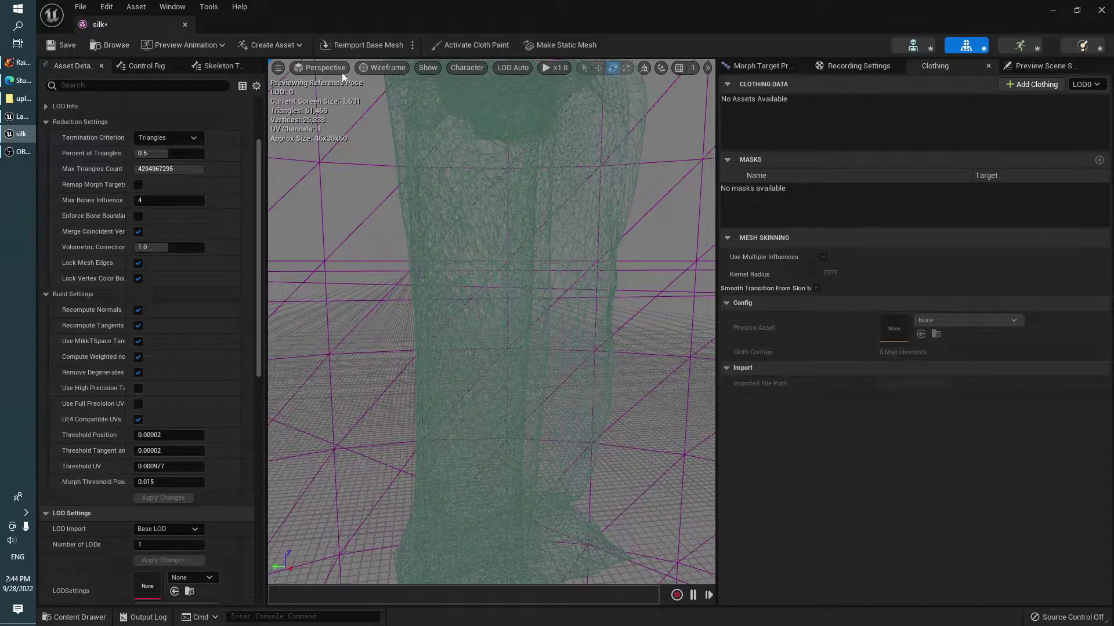
left_click(382, 67)
left_click(394, 95)
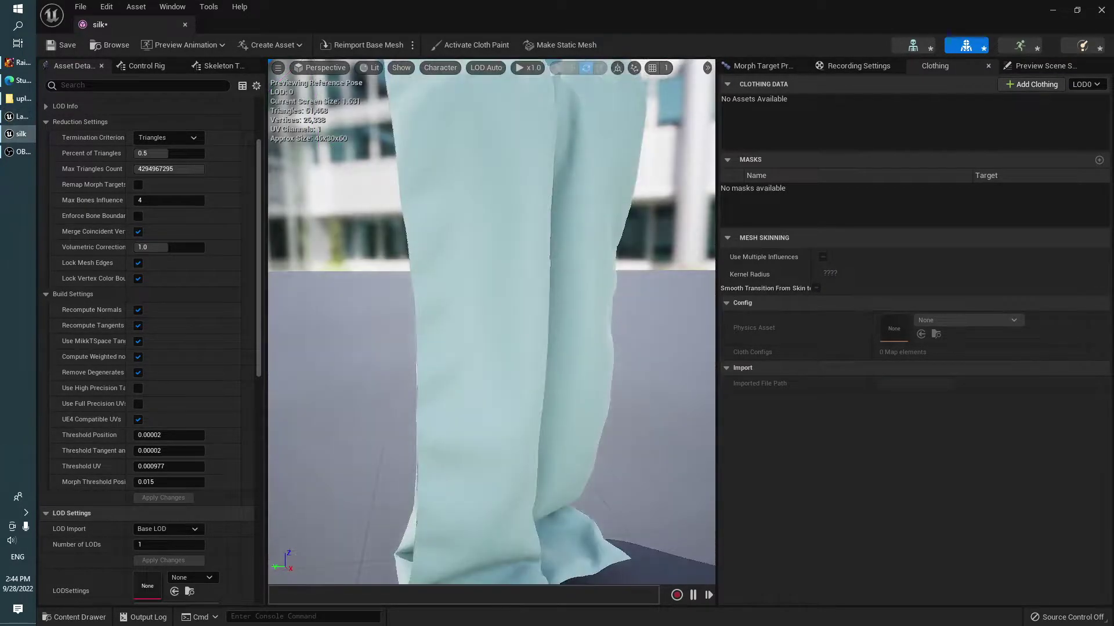
left_click_drag(599, 265, 591, 302)
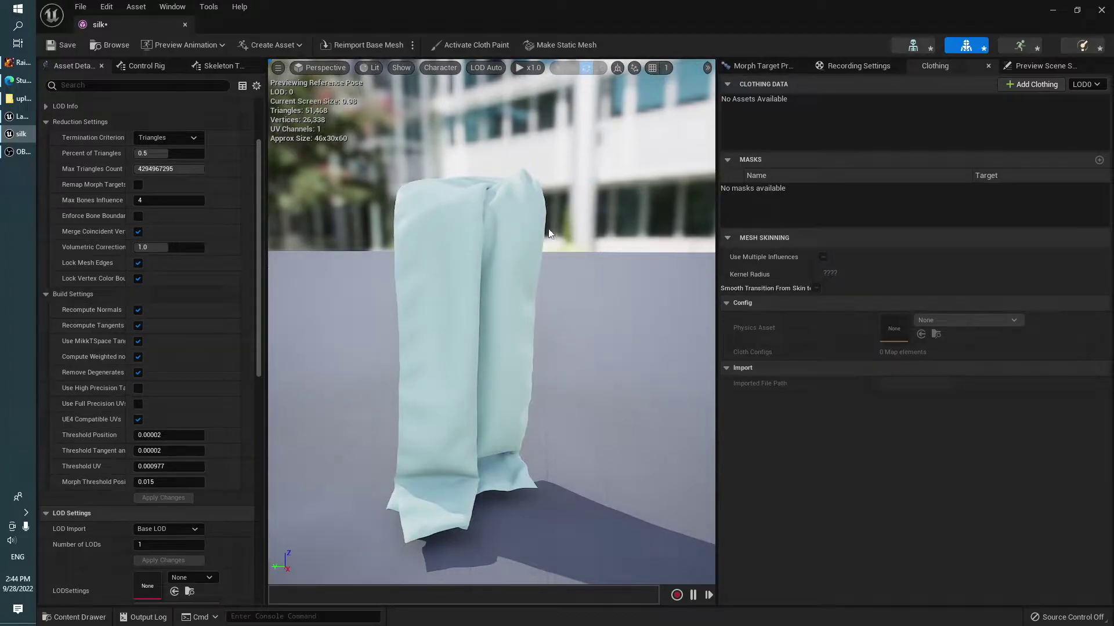
Step: Create clothing data silk_Clothing_0 from the silk mesh section and select it in the Clothing panel
right_click(453, 232)
mouse_move(547, 295)
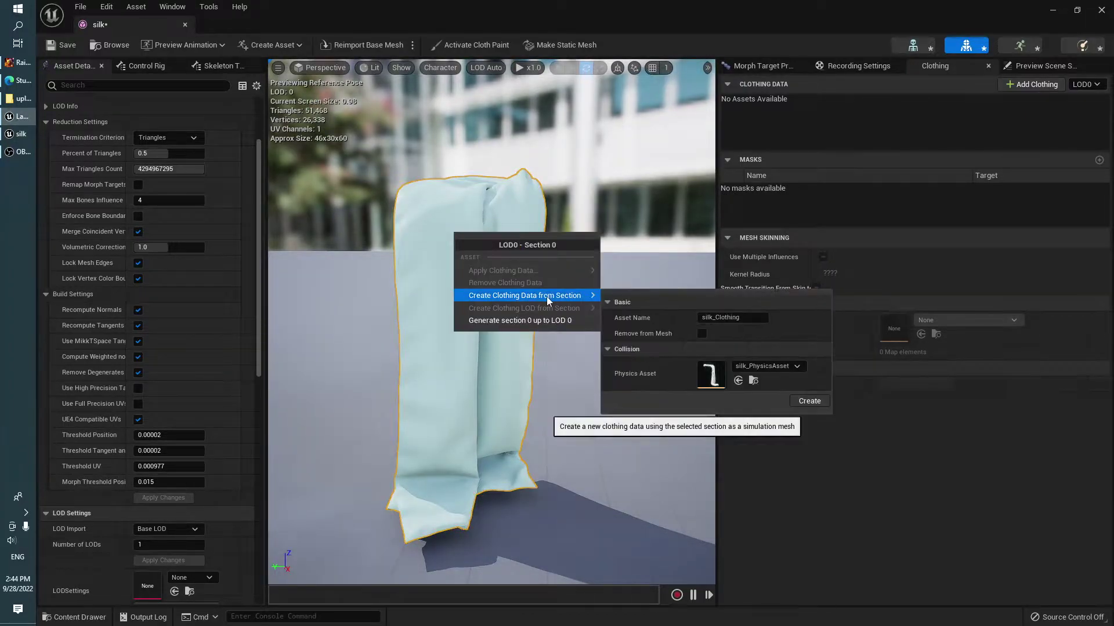
left_click(809, 401)
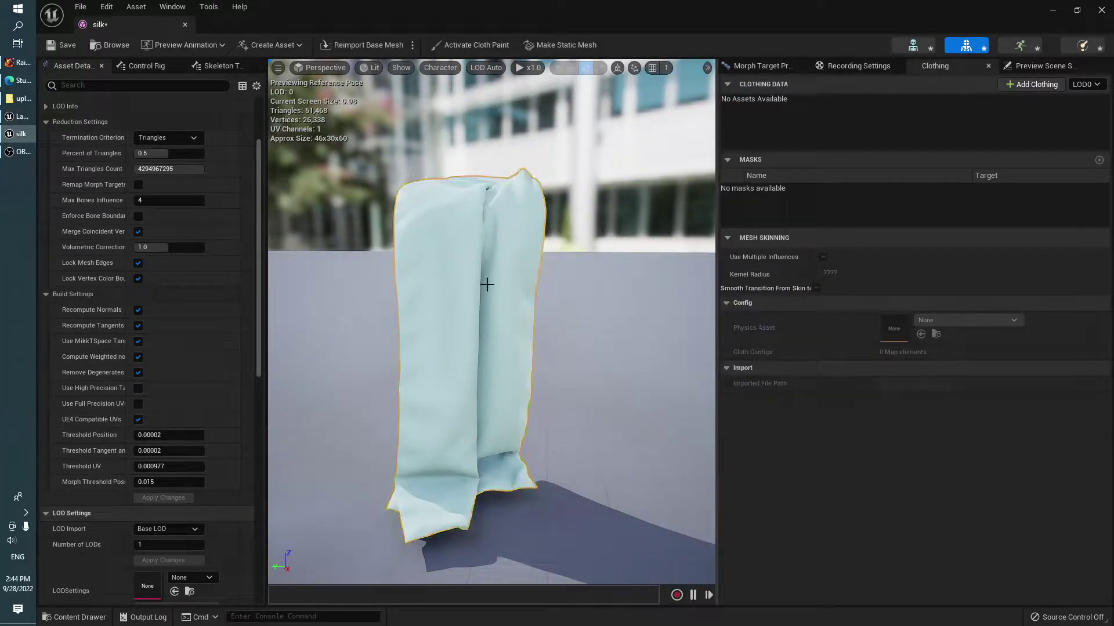
right_click(468, 253)
mouse_move(547, 317)
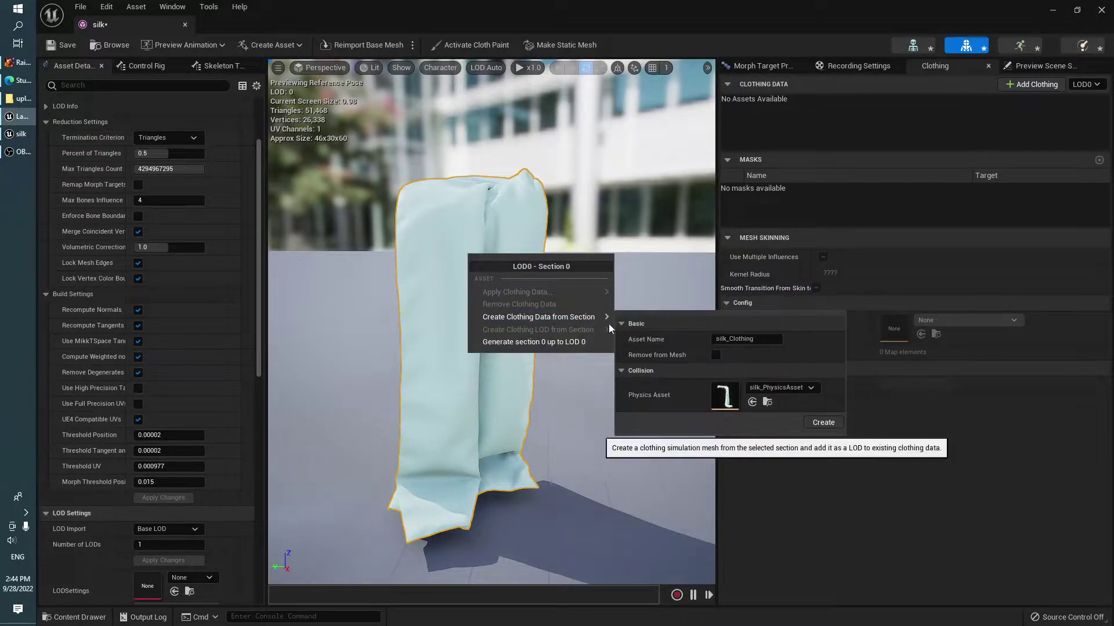
left_click(818, 423)
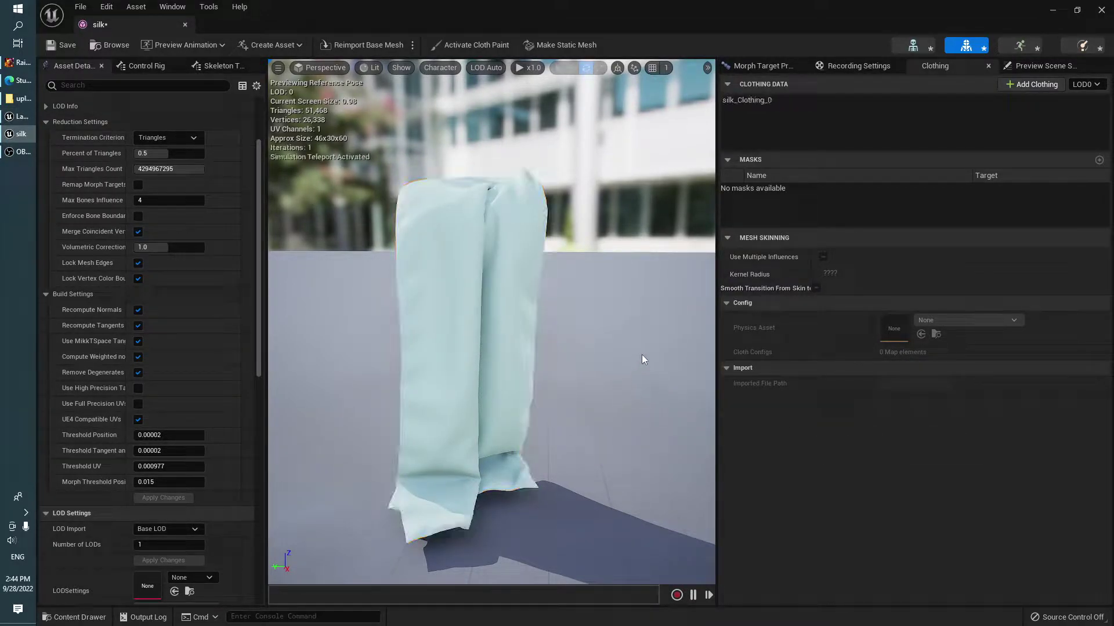
left_click(775, 102)
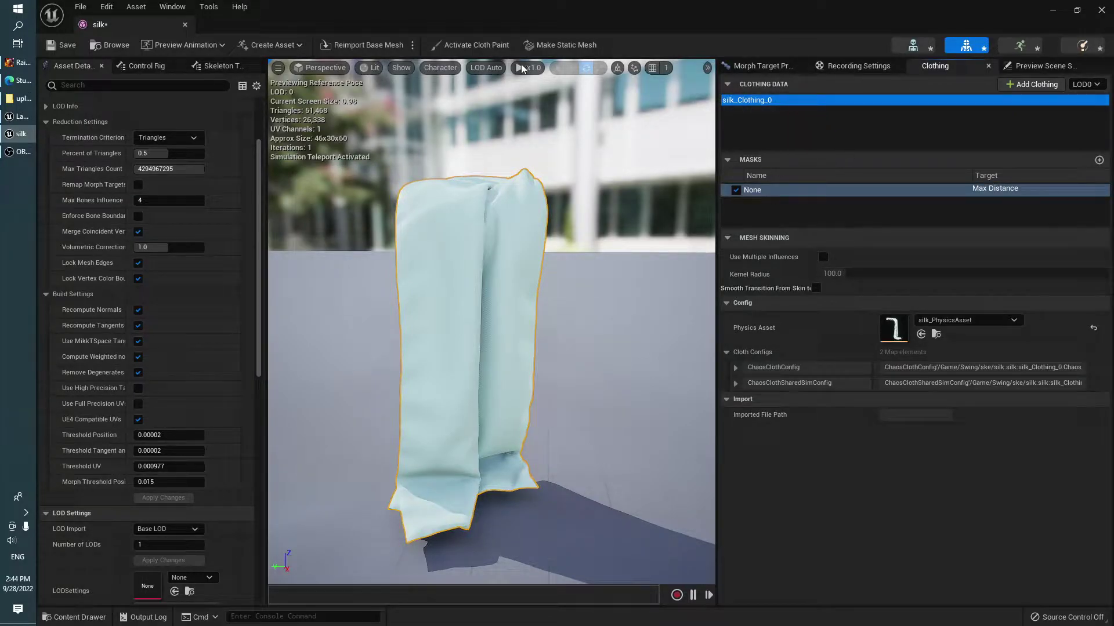
Step: Activate cloth painting and test a brush stroke on the silk's upper front
left_click(475, 45)
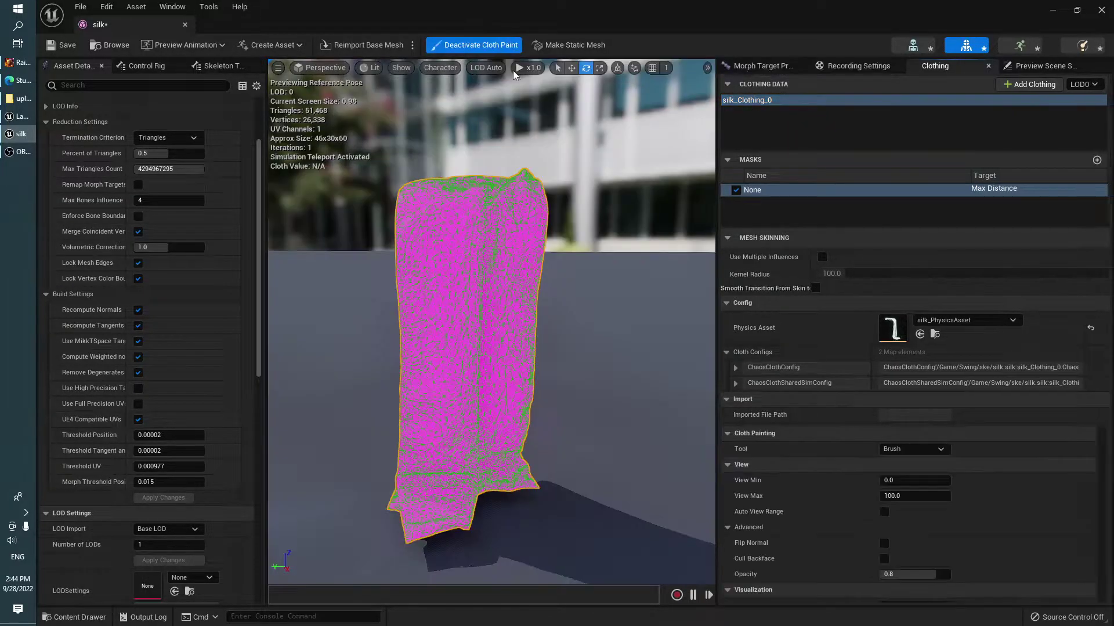
left_click_drag(447, 236, 509, 251)
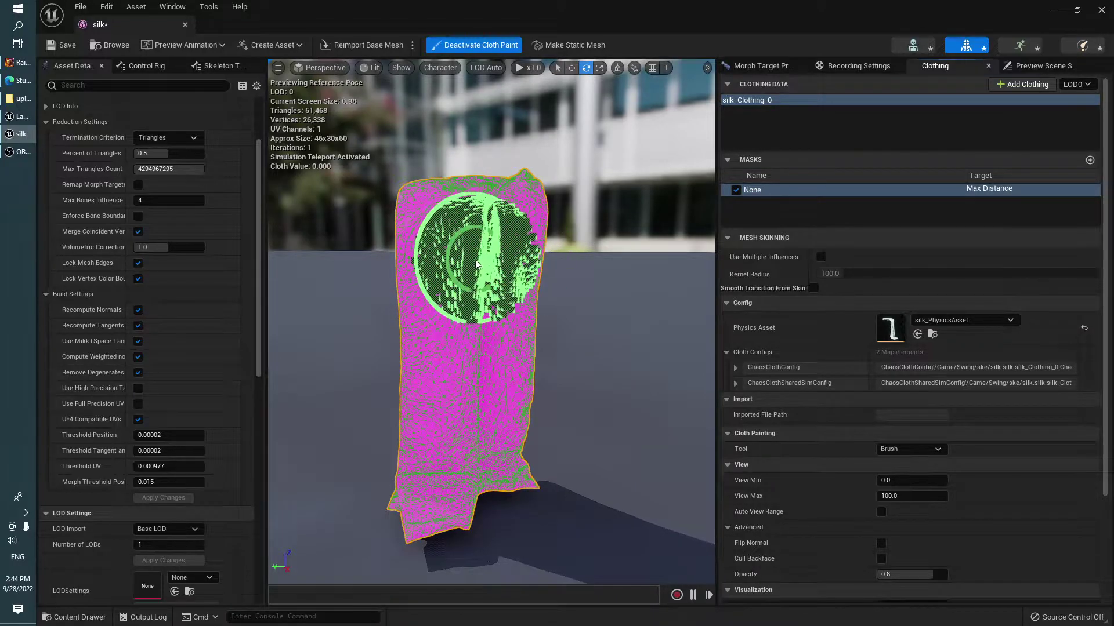
mouse_move(511, 253)
right_mouse_down()
mouse_move(819, 249)
mouse_move(542, 249)
right_mouse_up()
scroll(872, 381, "down", 2)
scroll(872, 377, "down", 3)
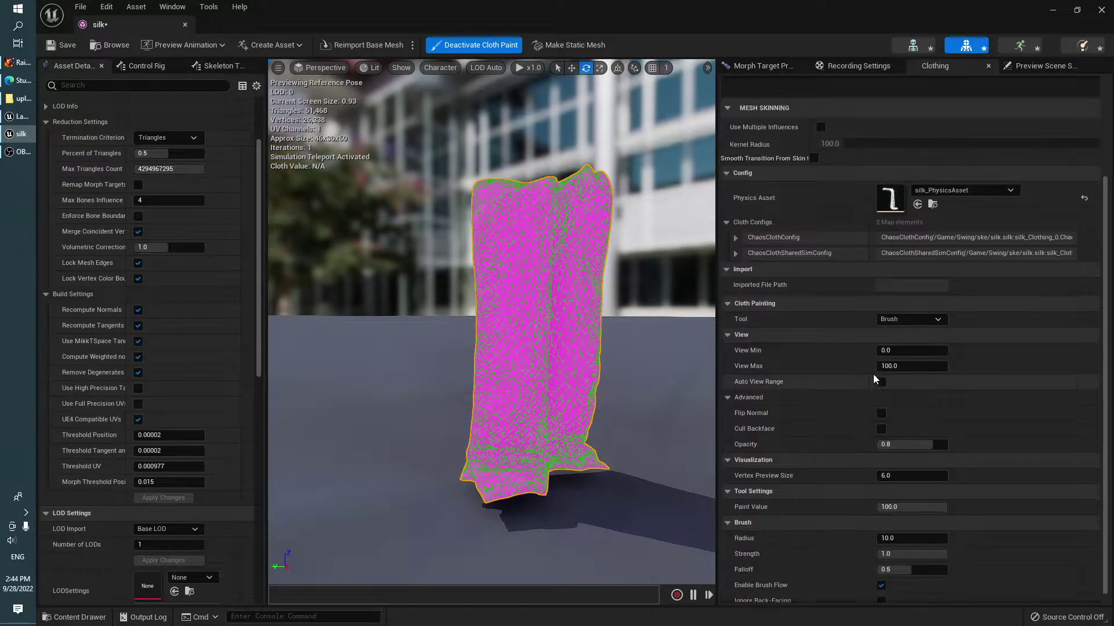
scroll(878, 366, "up", 4)
scroll(879, 366, "down", 4)
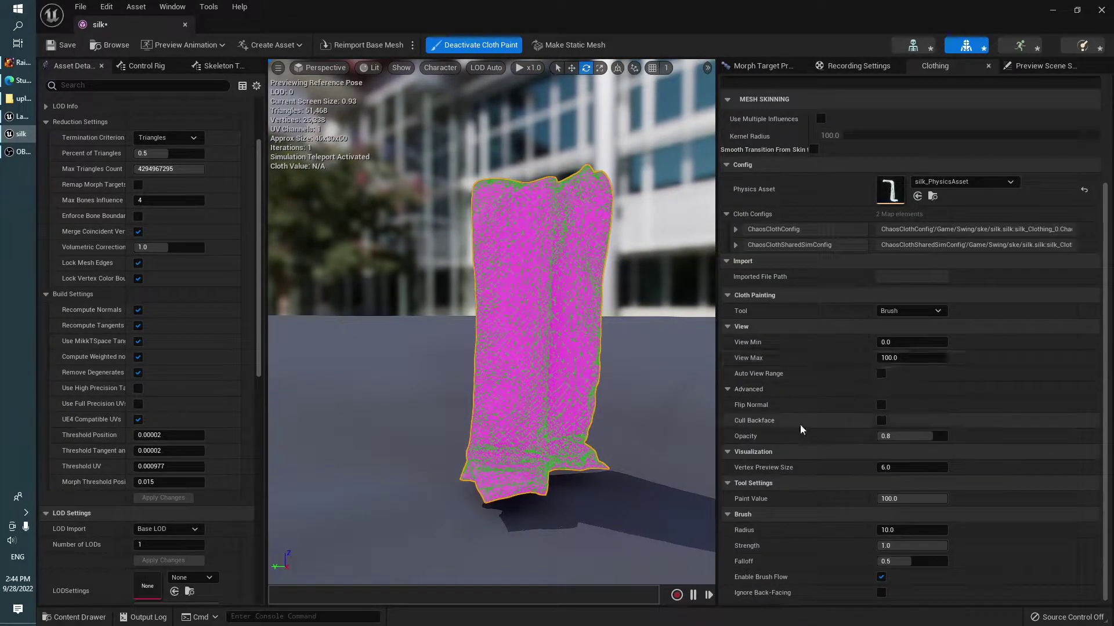
Step: Apply a Gradient tool fill at strength 0.5, running from the cloth's top edge to the hem
left_click(926, 312)
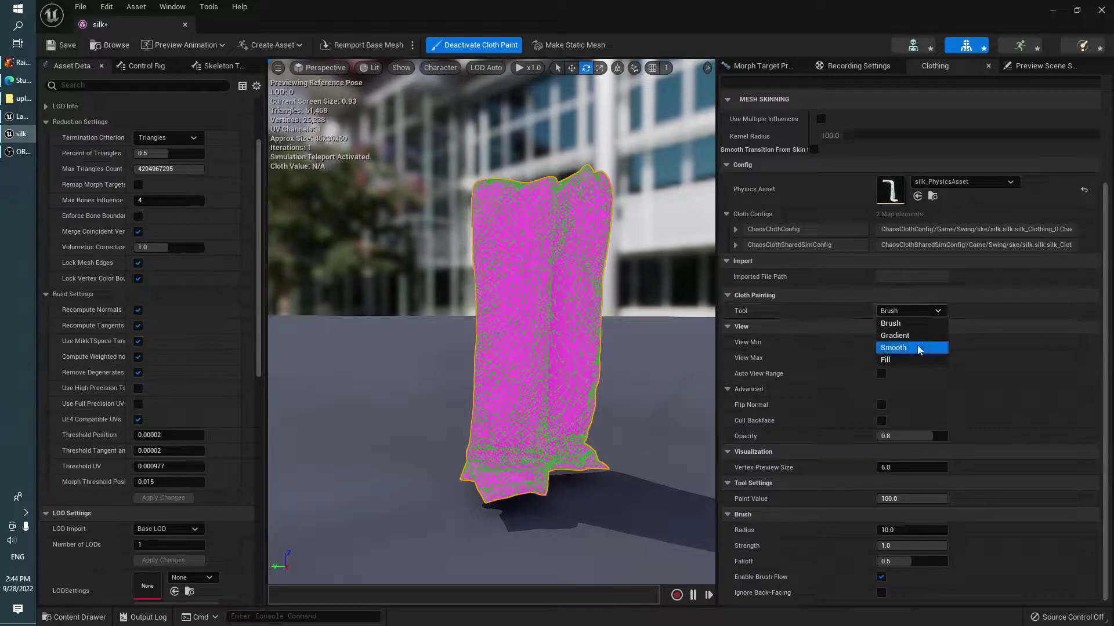
left_click(895, 336)
scroll(993, 415, "down", 1)
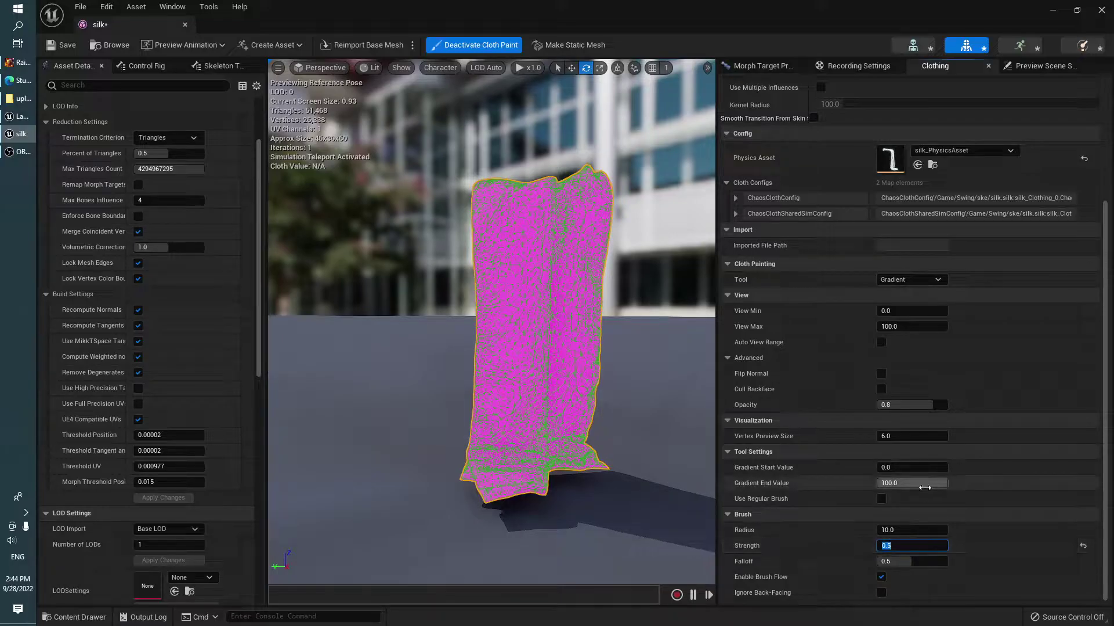
left_click(1008, 486)
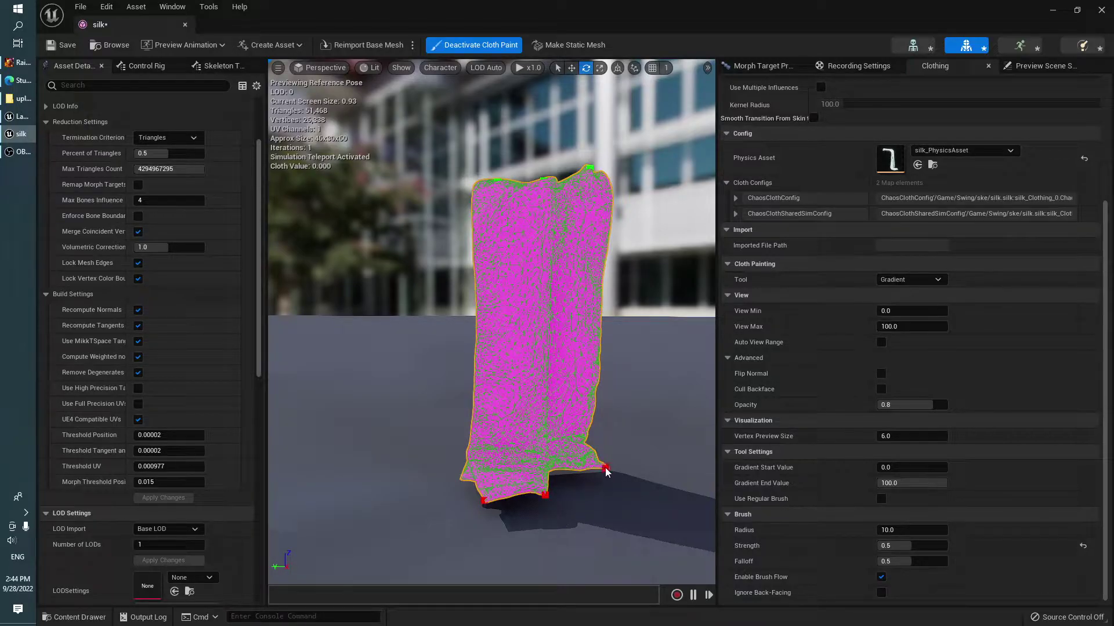
key("Return")
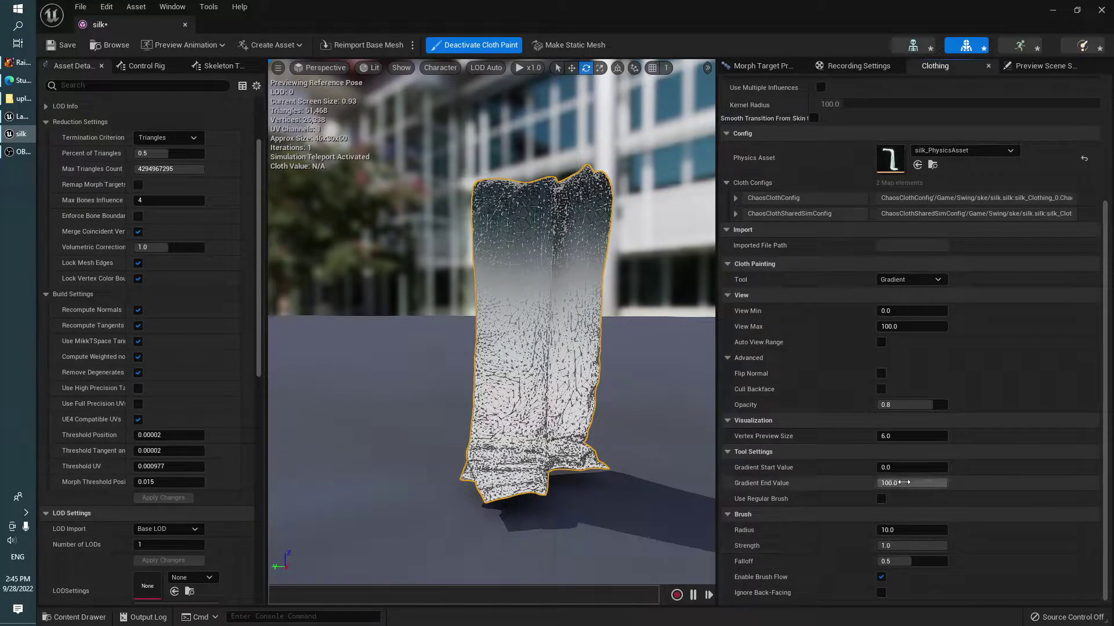
Step: With the Brush tool at Paint Value 0, paint the cloth's top band and corner tip to zero
left_click(919, 280)
left_click(906, 291)
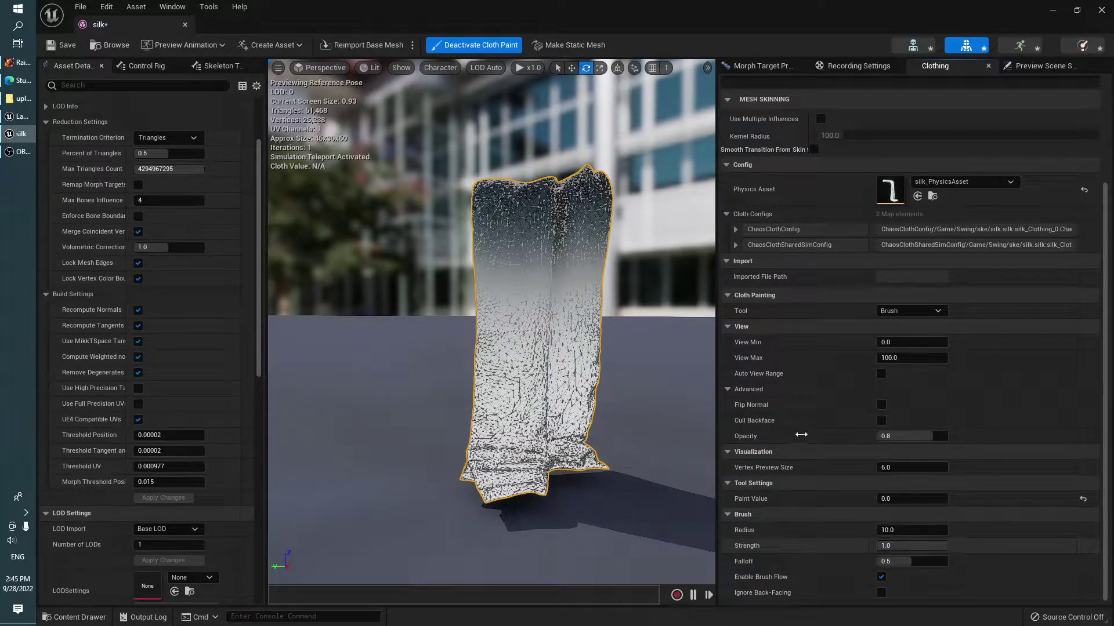
left_click_drag(498, 189, 526, 179)
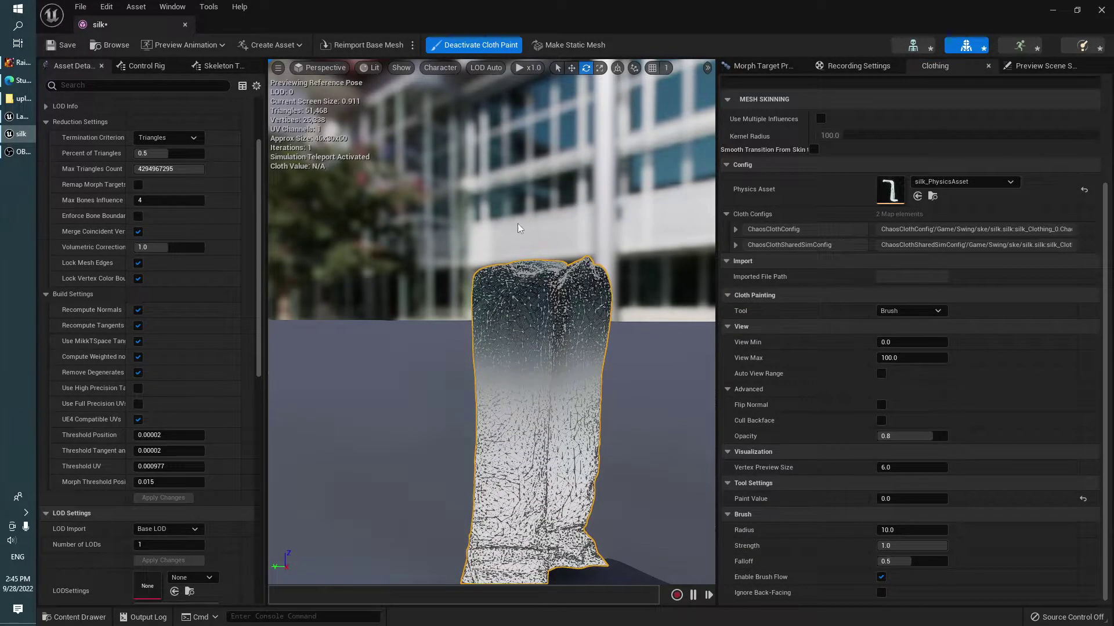
left_click_drag(522, 272, 592, 272)
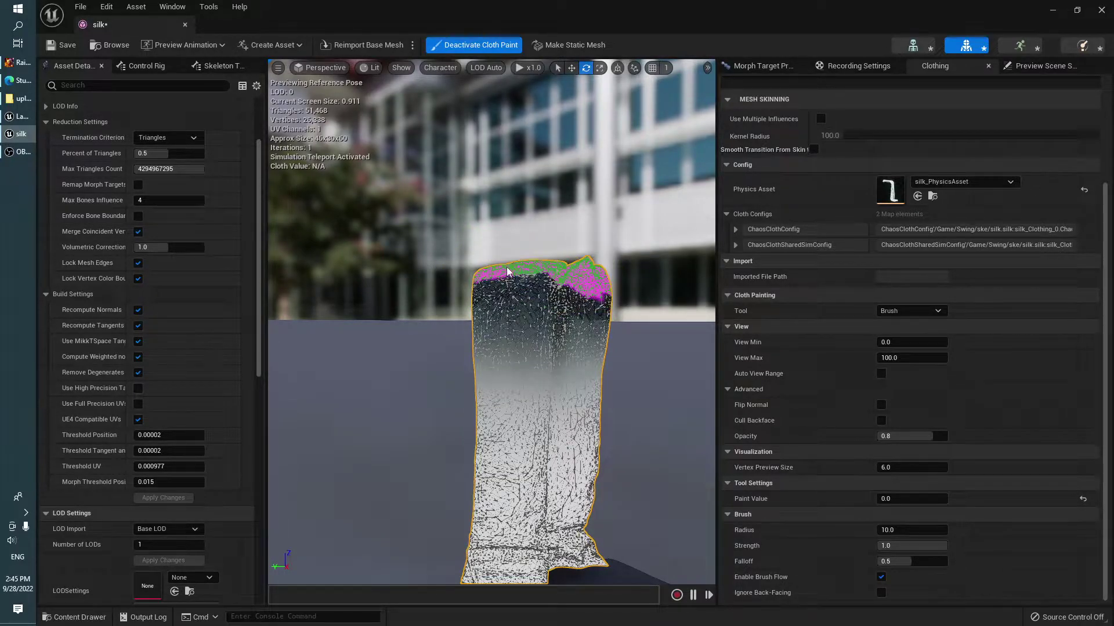
left_click_drag(488, 271, 497, 277)
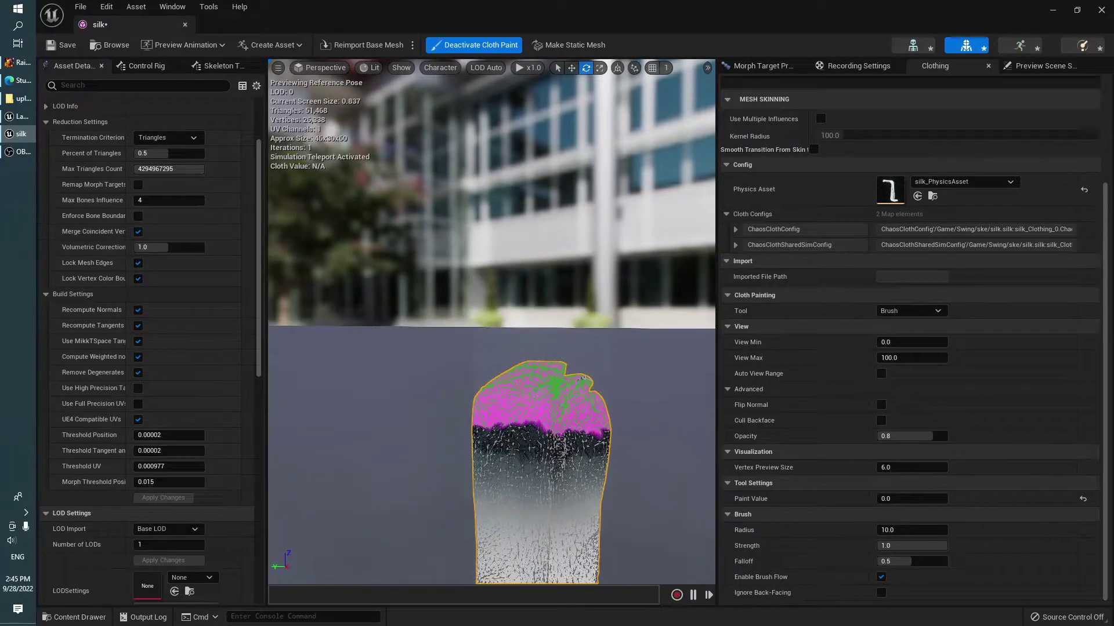
right_click_drag(543, 487, 564, 510)
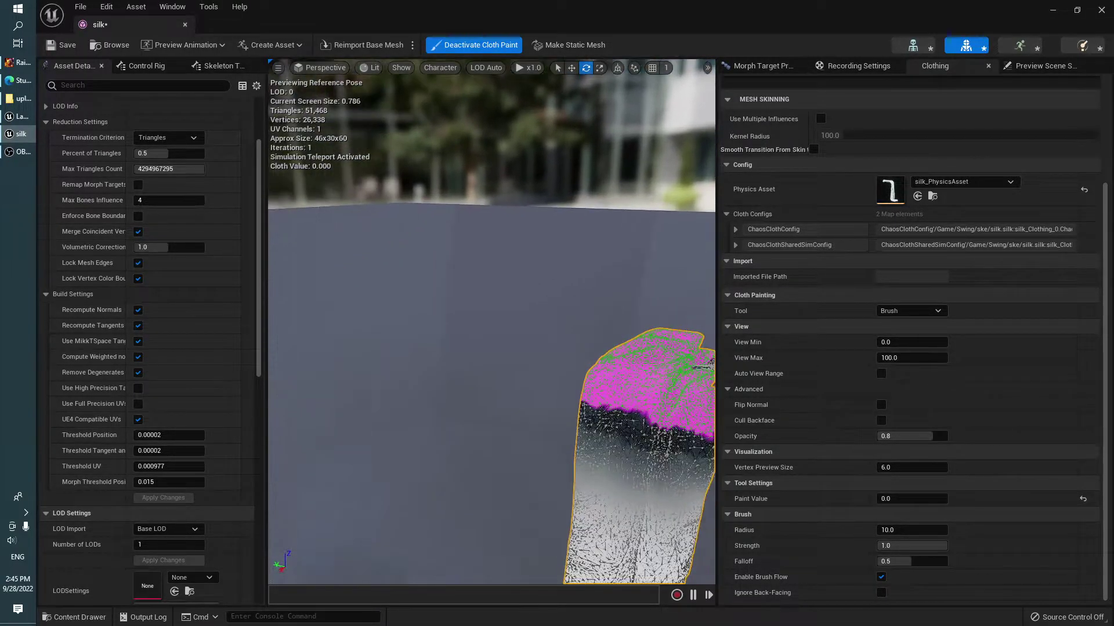
mouse_move(583, 331)
left_mouse_down()
mouse_move(599, 360)
mouse_move(597, 325)
left_mouse_up()
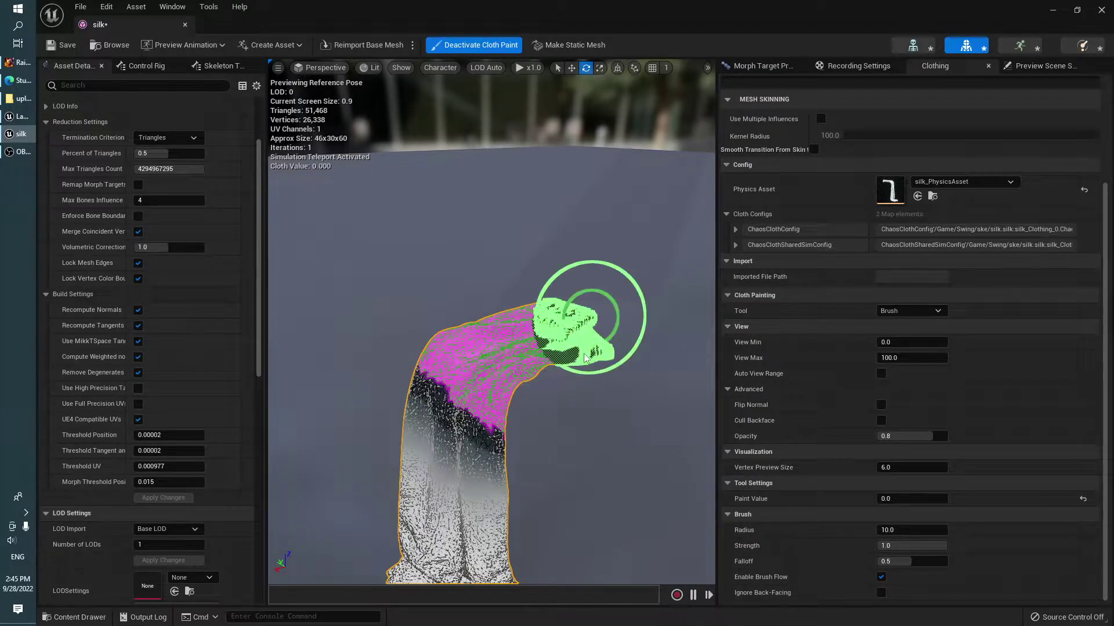
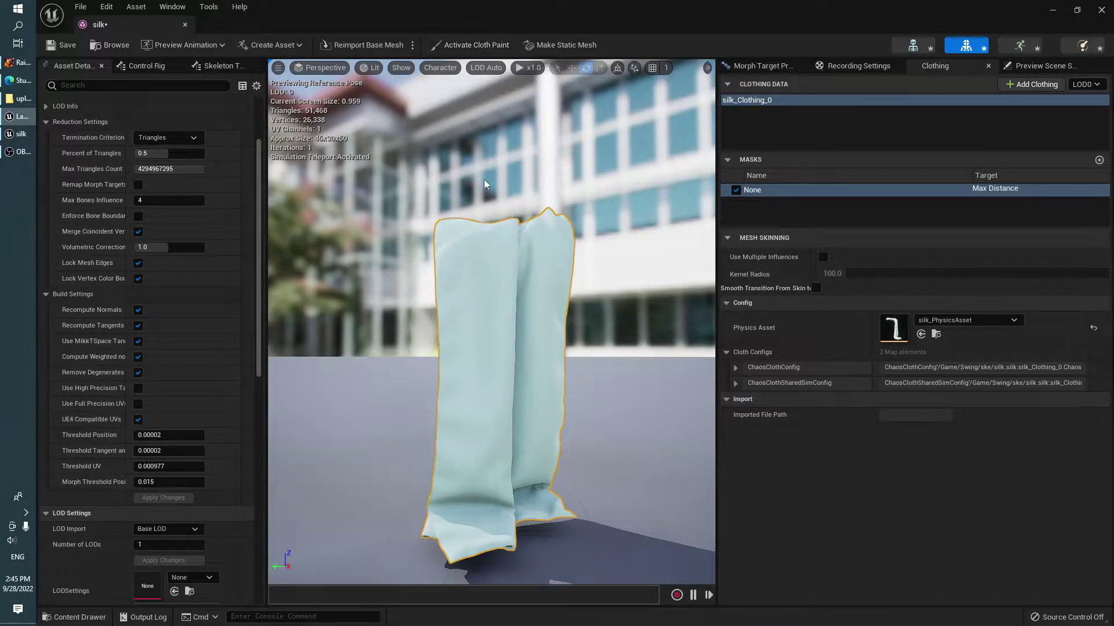
Step: Apply the silk_Clothing_0 cloth data to the silk mesh's LOD0 section
right_click(479, 277)
mouse_move(597, 316)
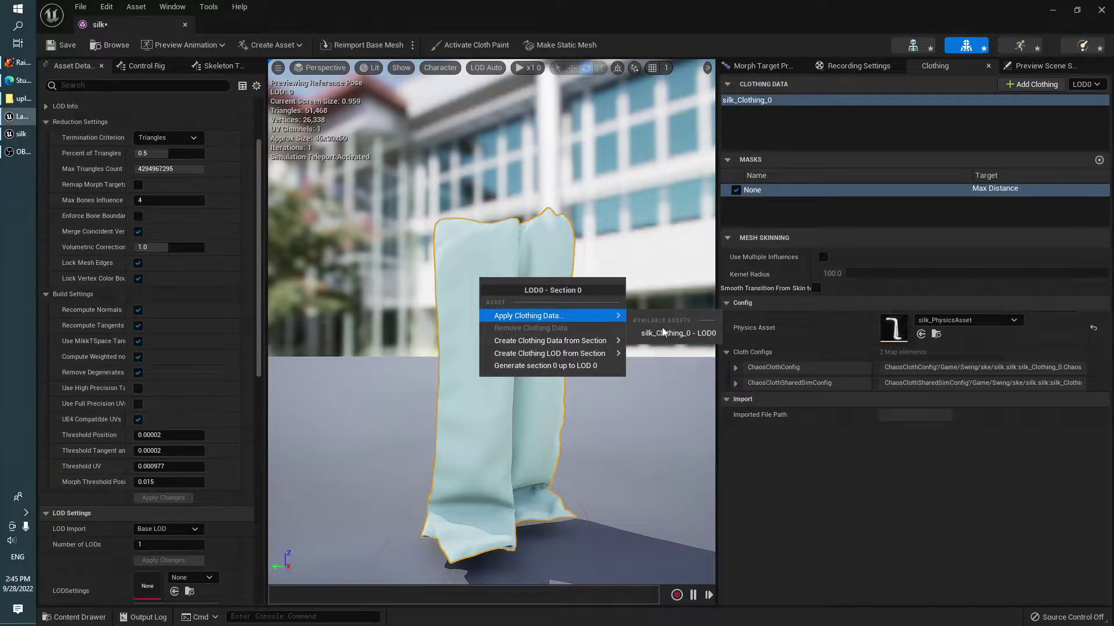
left_click(686, 338)
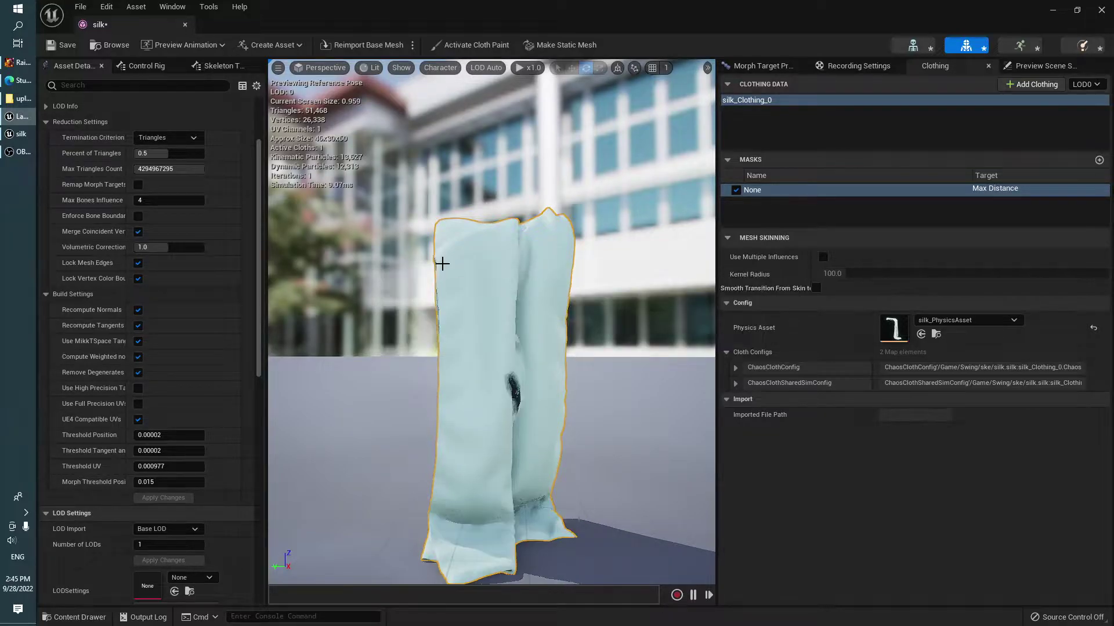
Step: Select the silk01 bone in the Skeleton Tree and translate it to make the silk swing
mouse_move(480, 318)
right_mouse_down()
mouse_move(481, 371)
mouse_move(288, 232)
right_mouse_up()
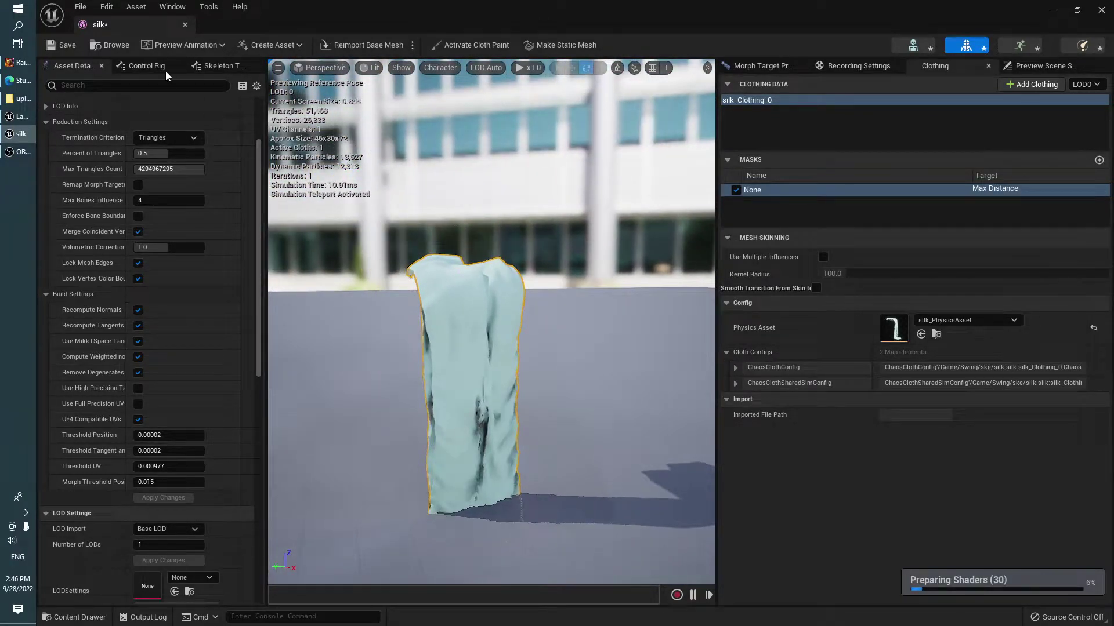
left_click(219, 66)
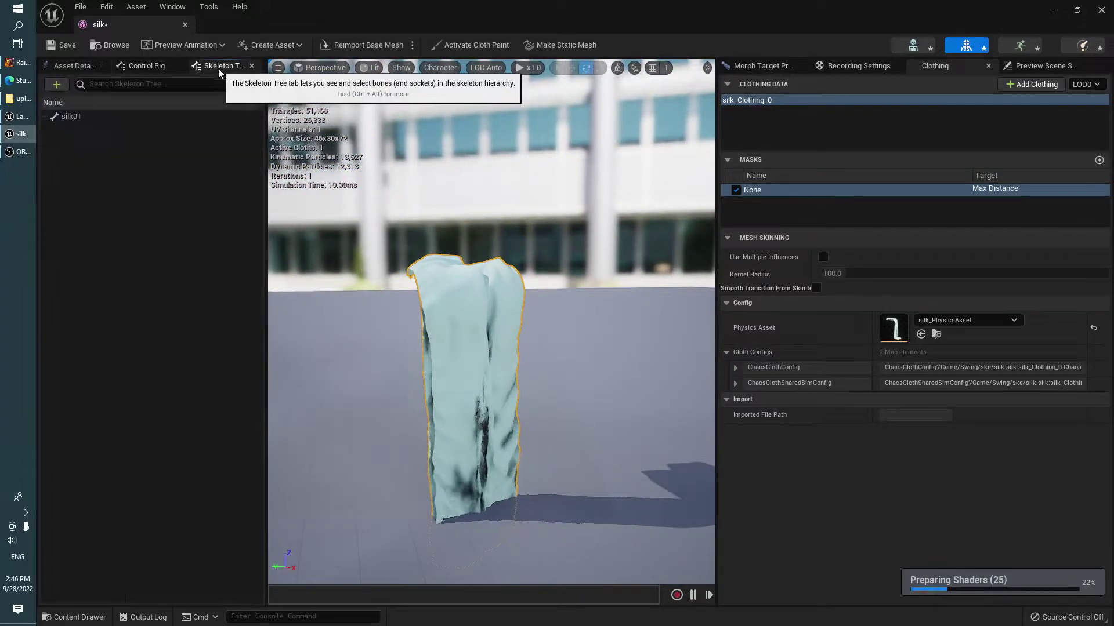
left_click(82, 116)
right_click_drag(506, 402, 507, 402)
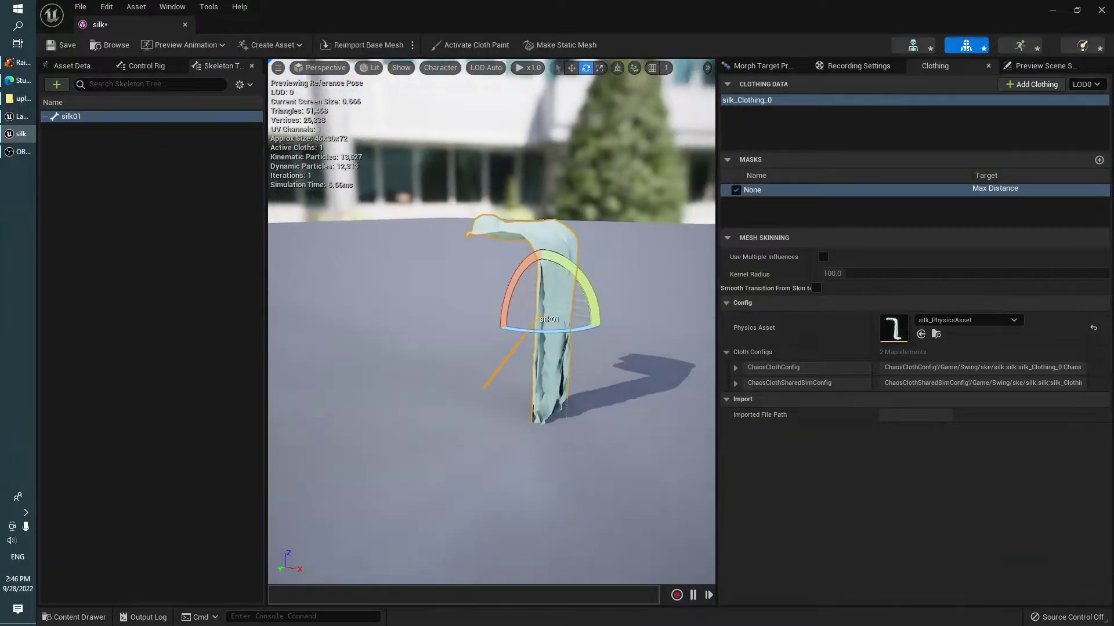
key("w")
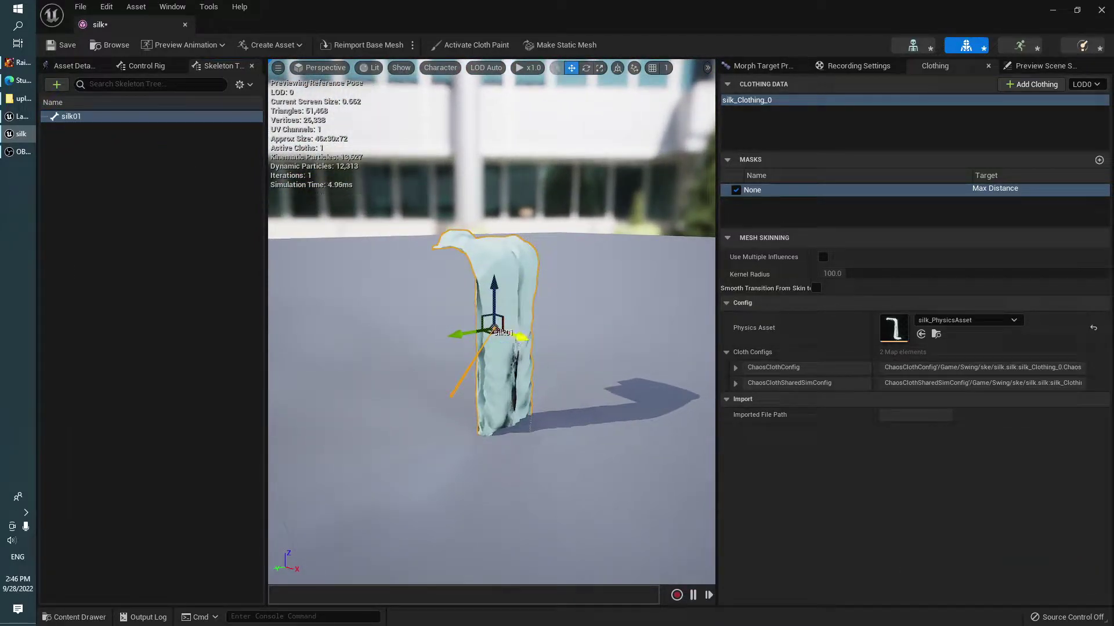
left_click_drag(521, 337, 535, 369)
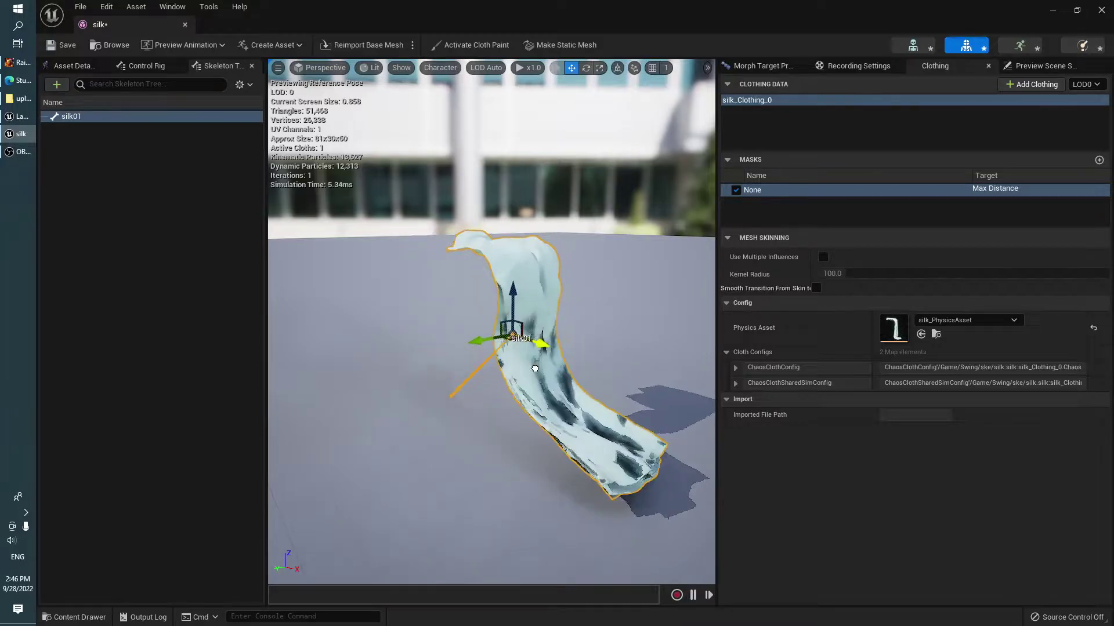
right_click_drag(534, 369, 535, 369)
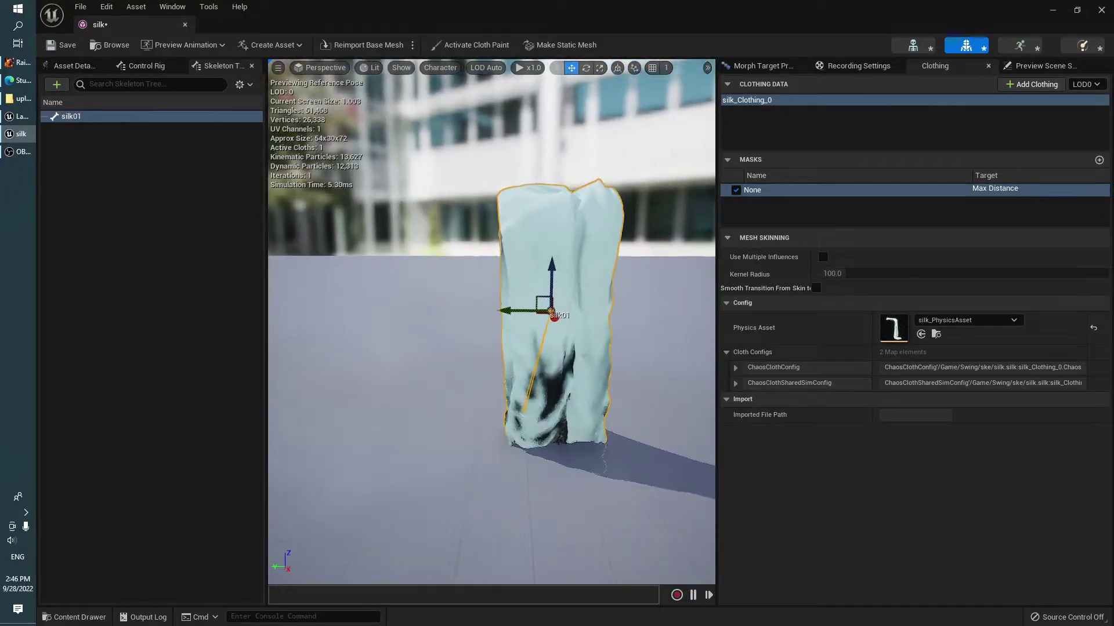
mouse_move(516, 325)
left_mouse_down()
mouse_move(599, 326)
mouse_move(458, 334)
mouse_move(535, 279)
left_mouse_up()
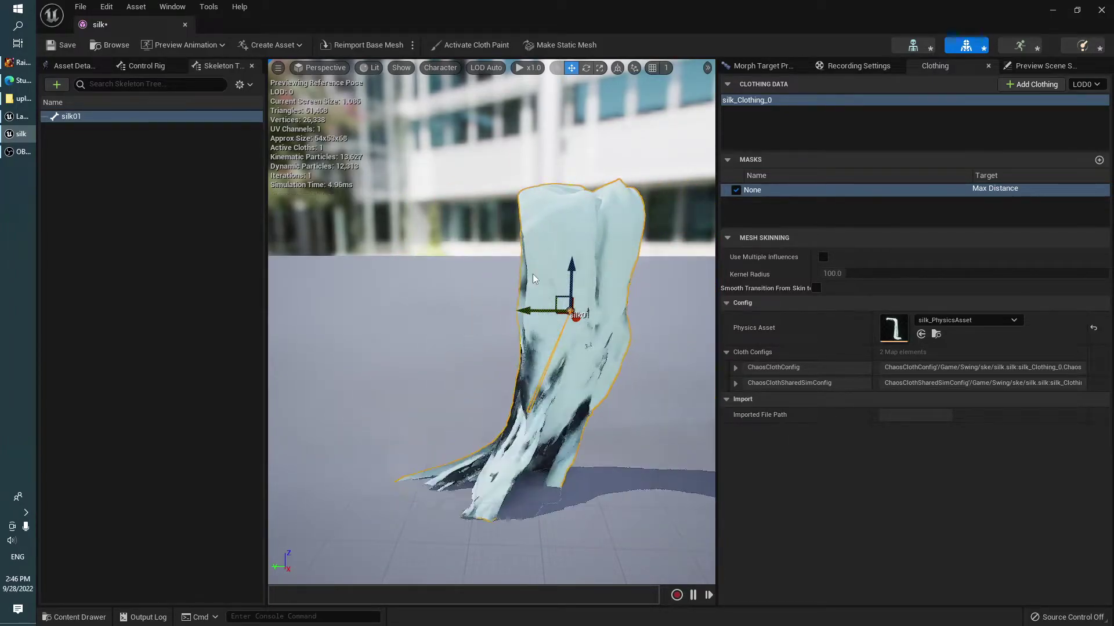
Step: Reset the silk01 bone's transform so the cloth hangs at rest
right_click(90, 120)
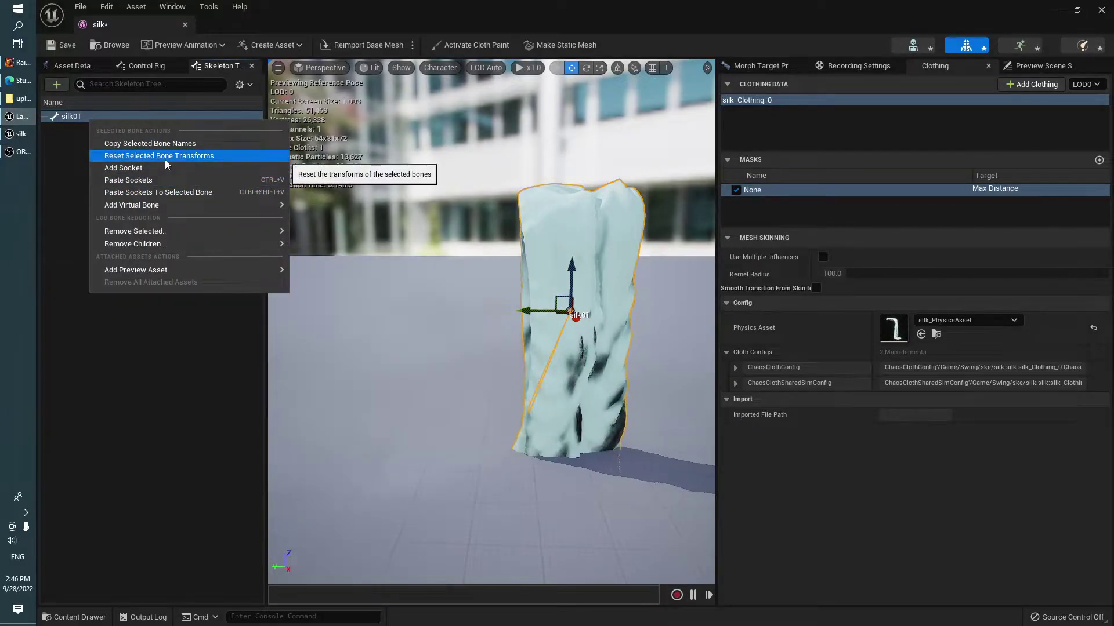
left_click(166, 165)
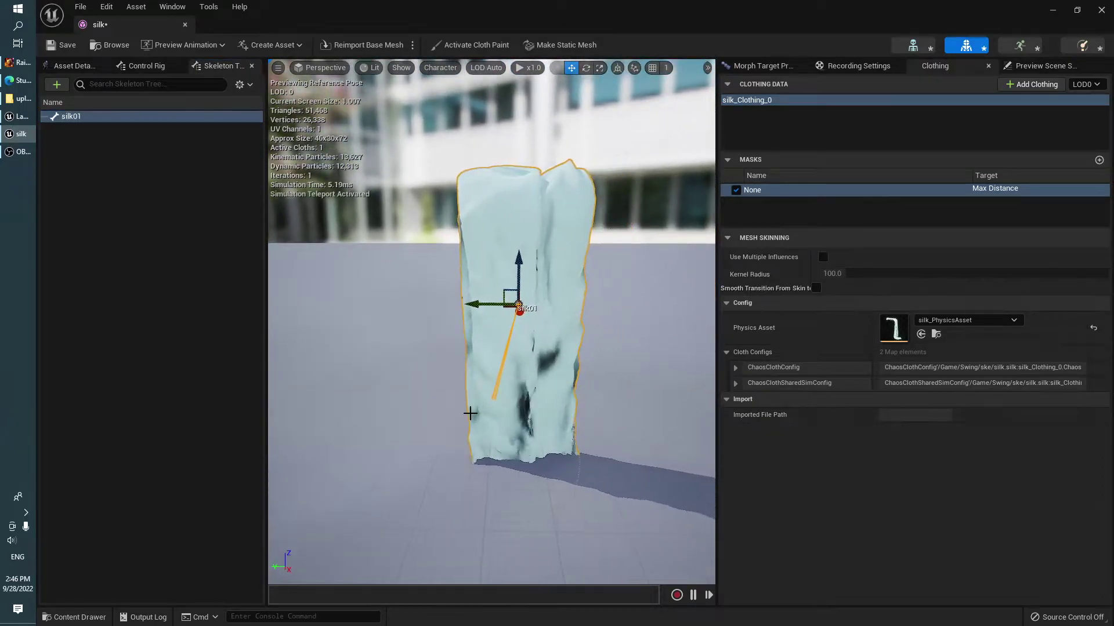
left_click(527, 261)
Step: Select the cloth mesh and expand ChaosClothConfig, shared sim, mass and stiffness settings
left_click(526, 261)
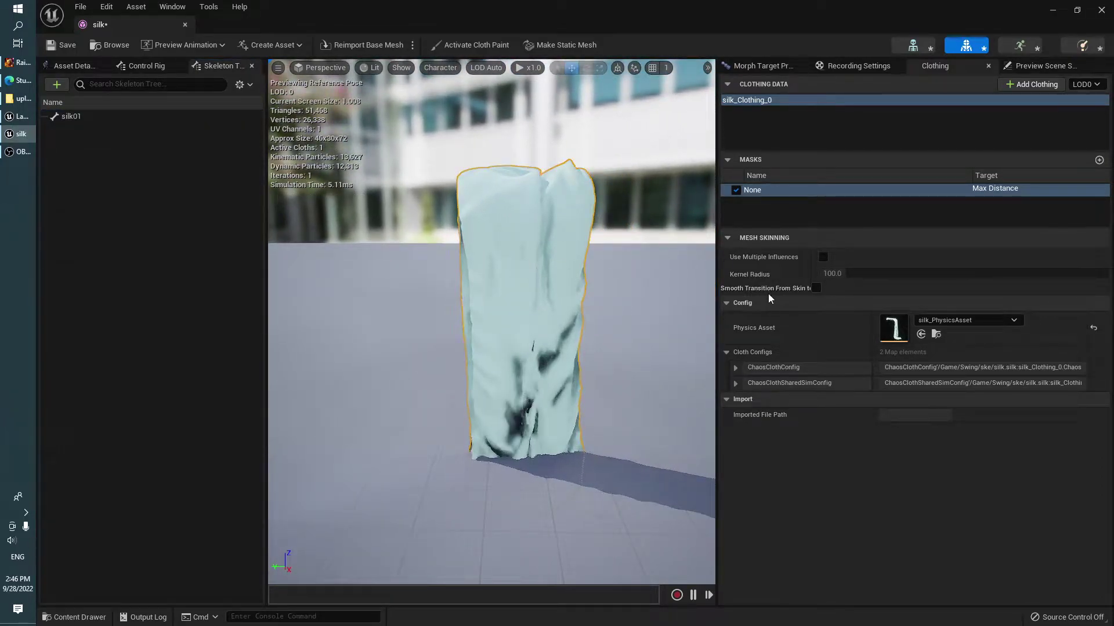
left_click(735, 367)
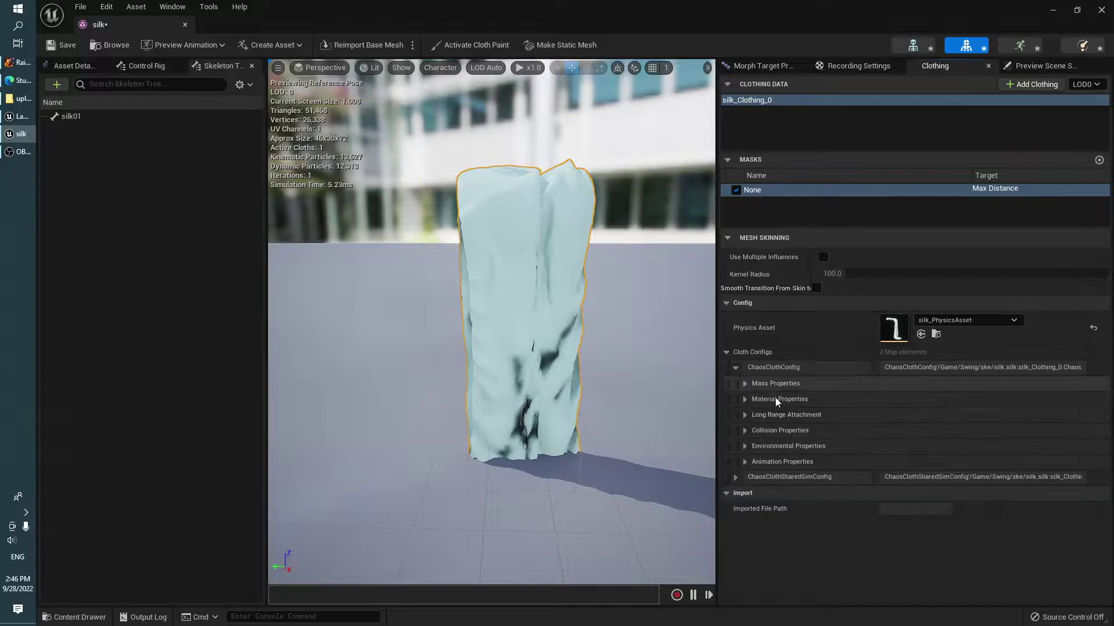
left_click(735, 477)
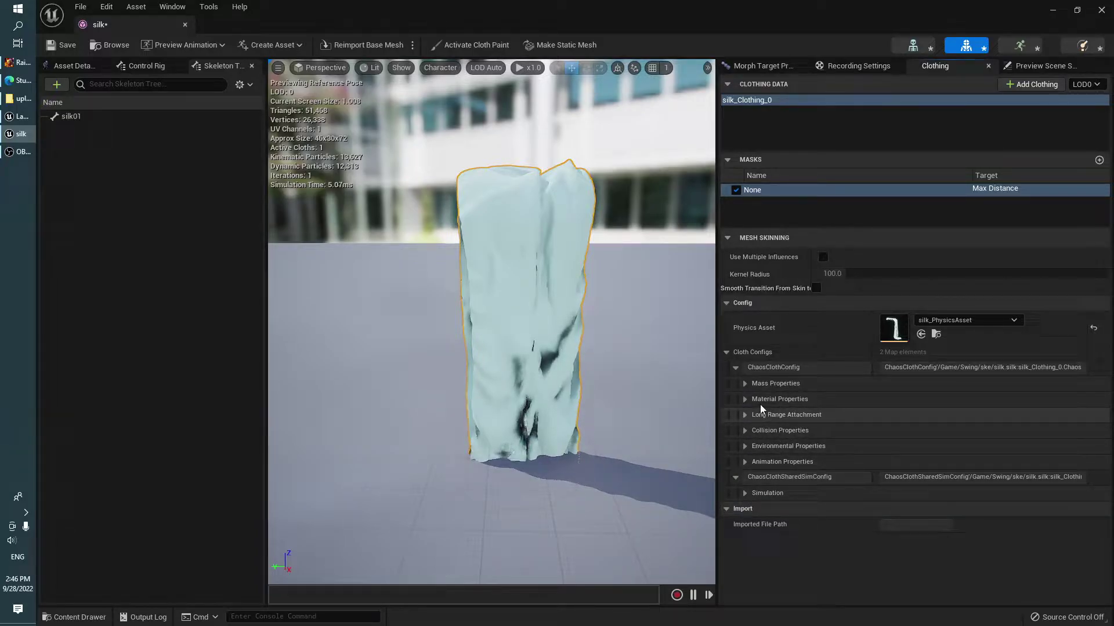
left_click(745, 384)
left_click(744, 461)
scroll(745, 464, "down", 2)
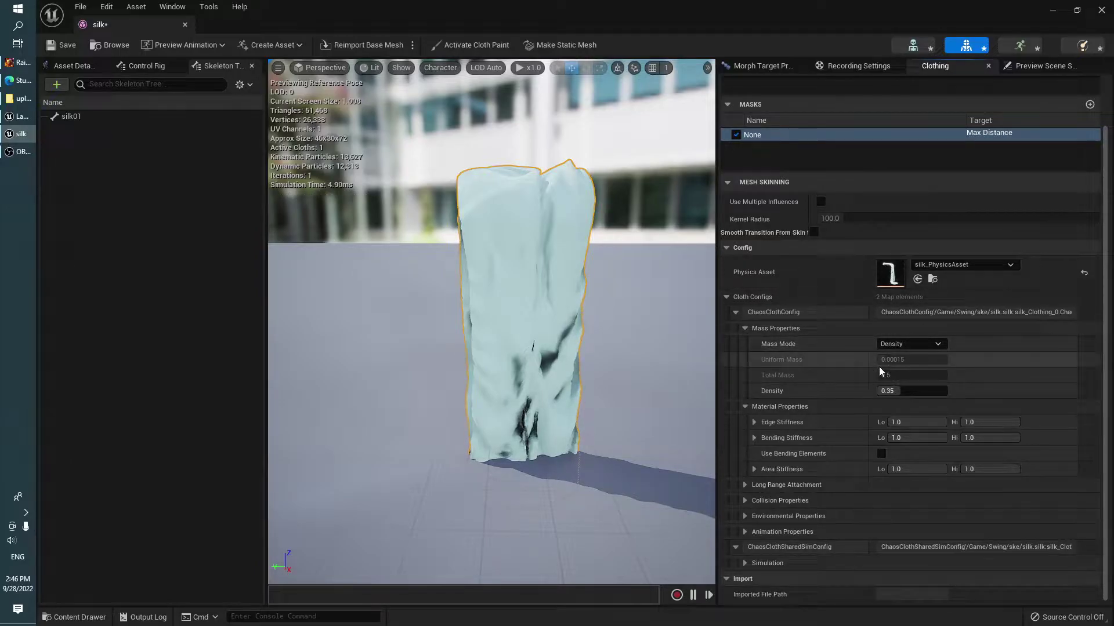
Step: Launch OneNote from the Start menu
left_click(16, 14)
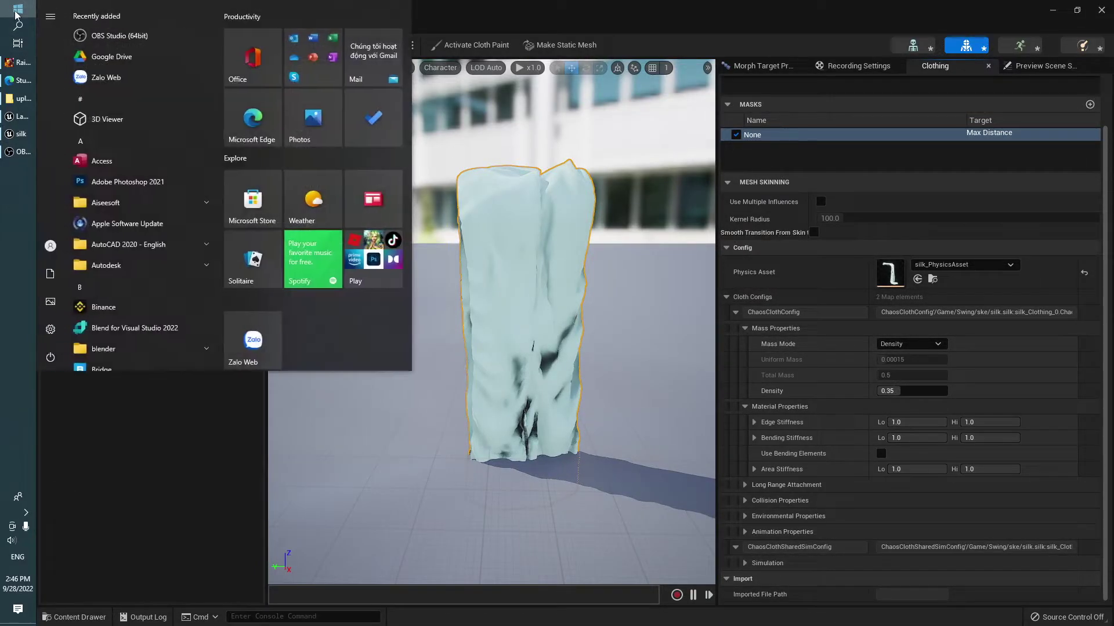
scroll(313, 221, "down", 3)
left_click(378, 204)
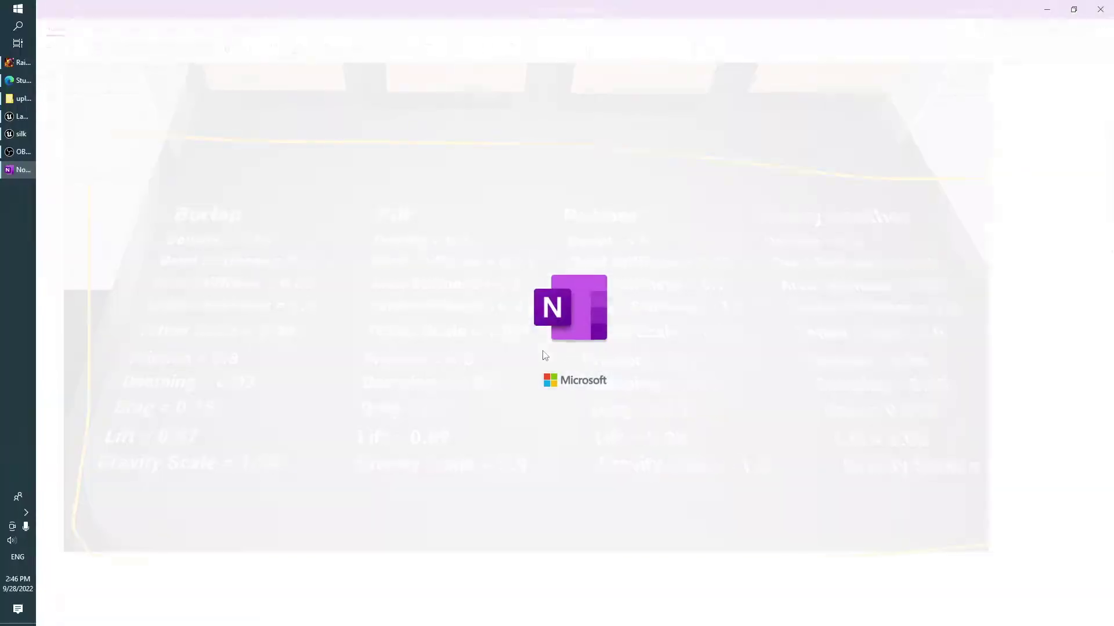
Step: Find the cloth presets table and snap OneNote left beside the silk editor
scroll(541, 318, "down", 5)
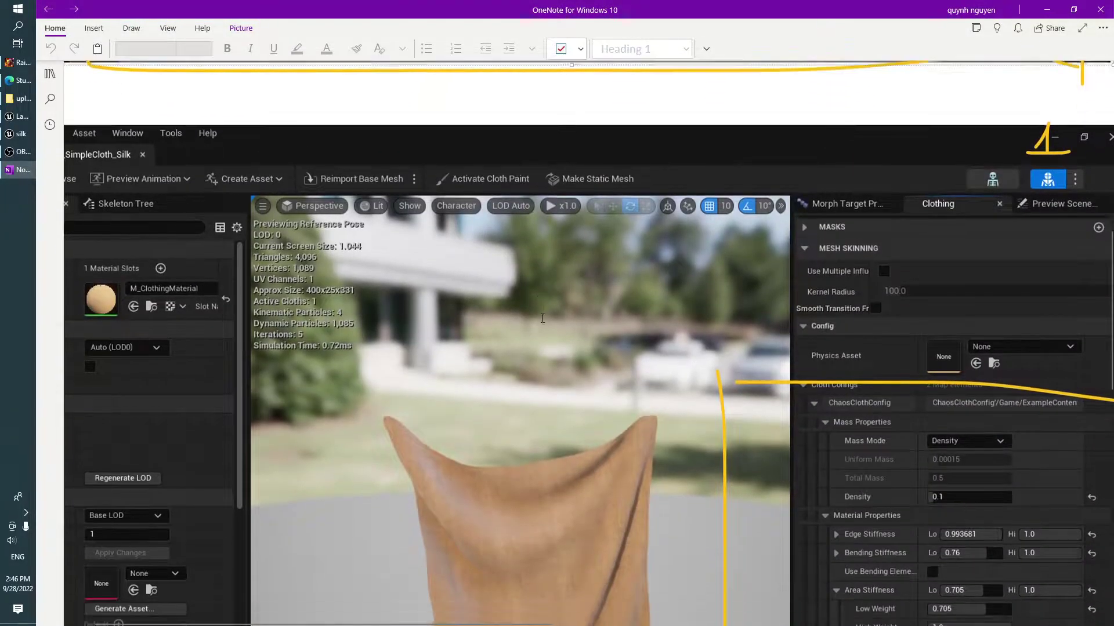
scroll(542, 319, "up", 5)
scroll(543, 318, "up", 8)
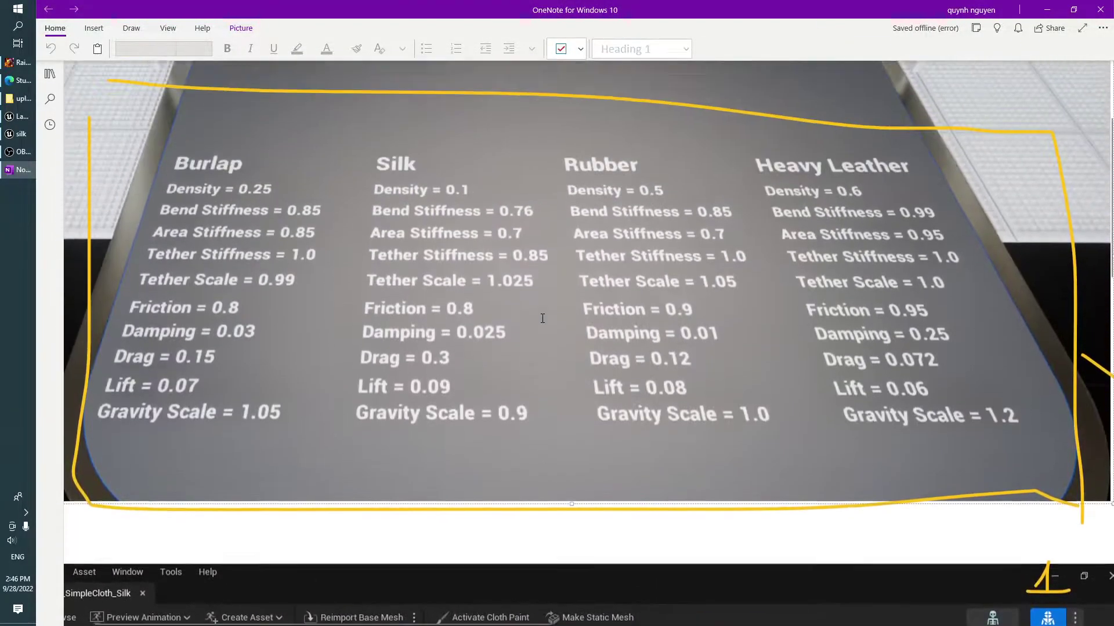
scroll(493, 318, "down", 2)
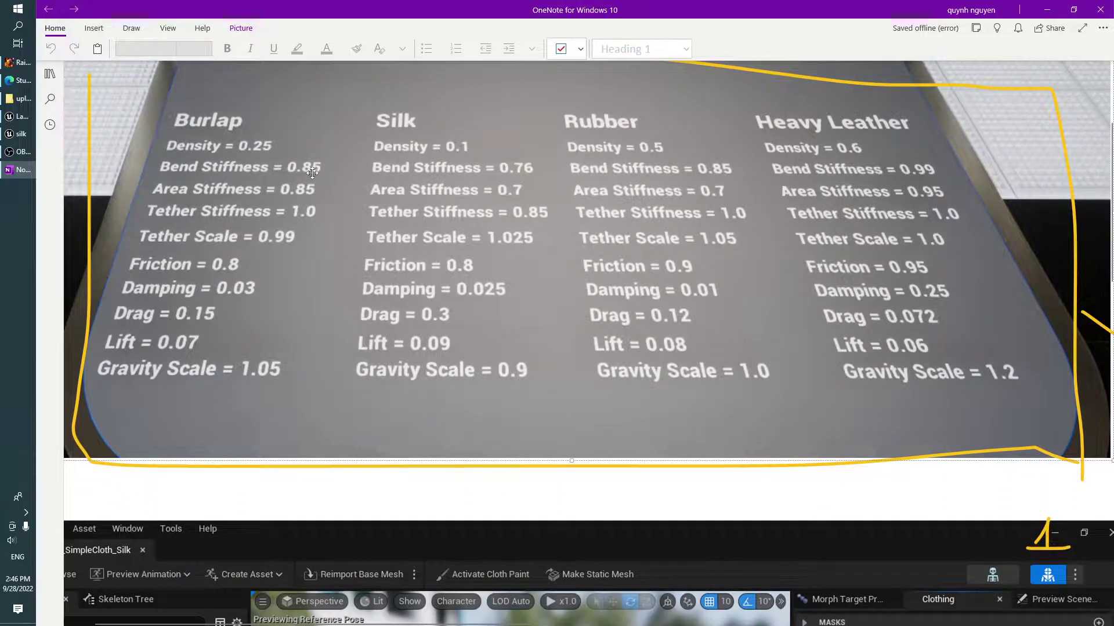
scroll(775, 173, "up", 2)
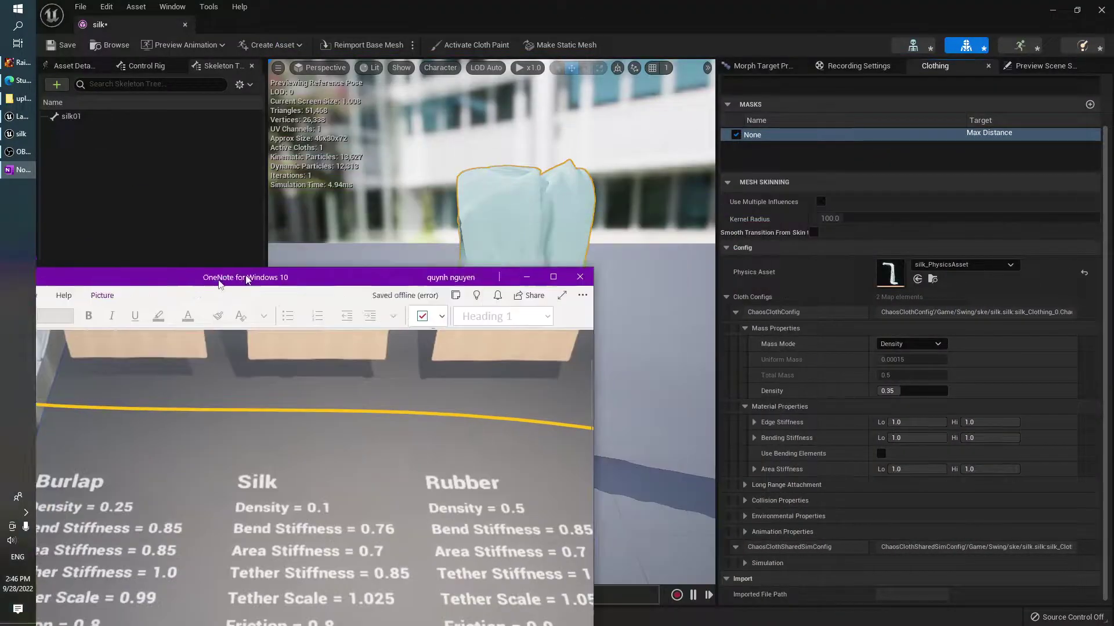
left_click_drag(625, 3, 1, 296)
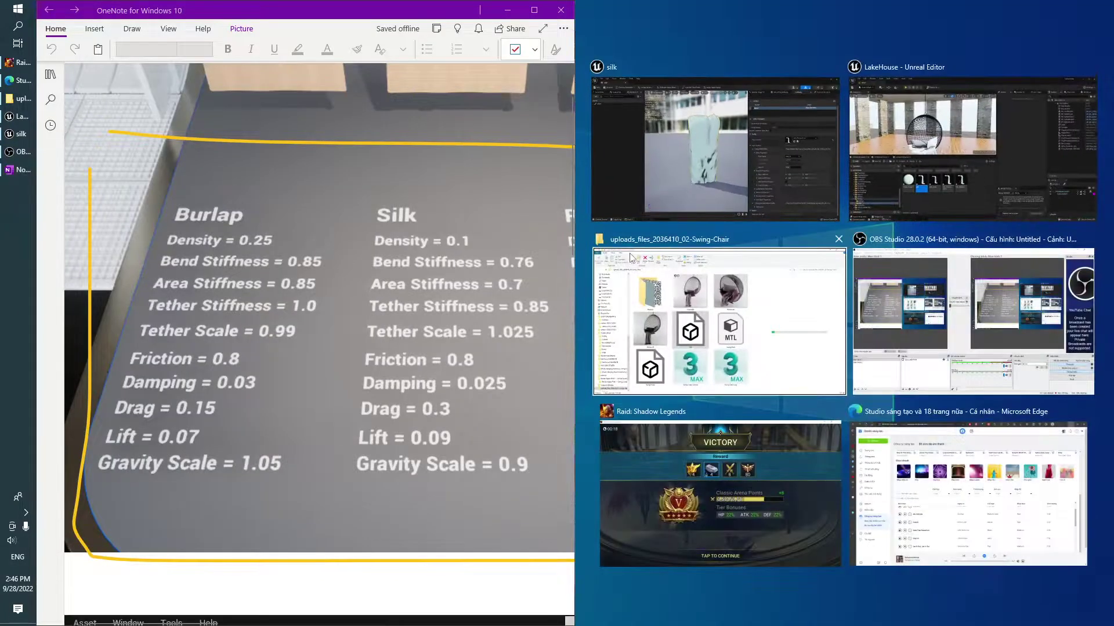
left_click(690, 174)
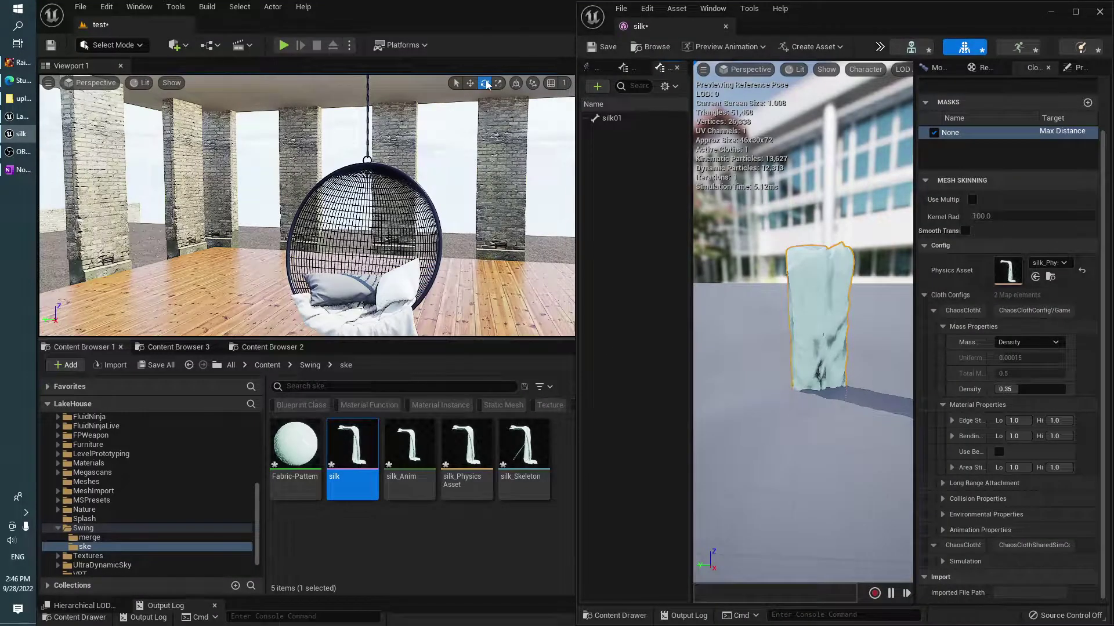
Step: Set the silk cloth Density to 0.1 and Bending Stiffness to 0.76
left_click(23, 116)
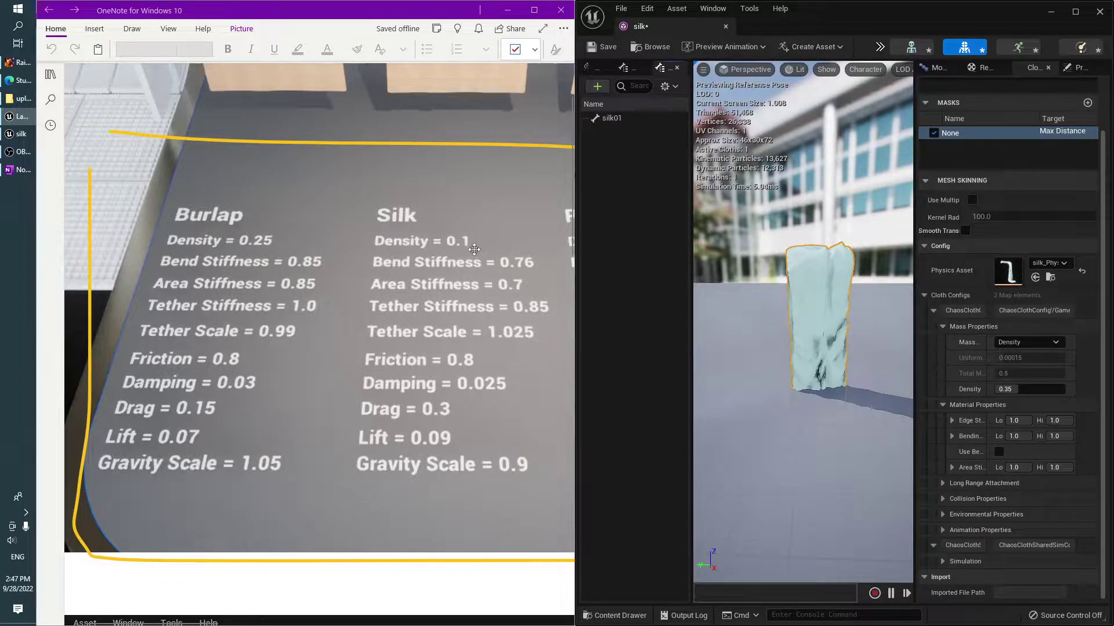
left_click(1015, 389)
type("0.1")
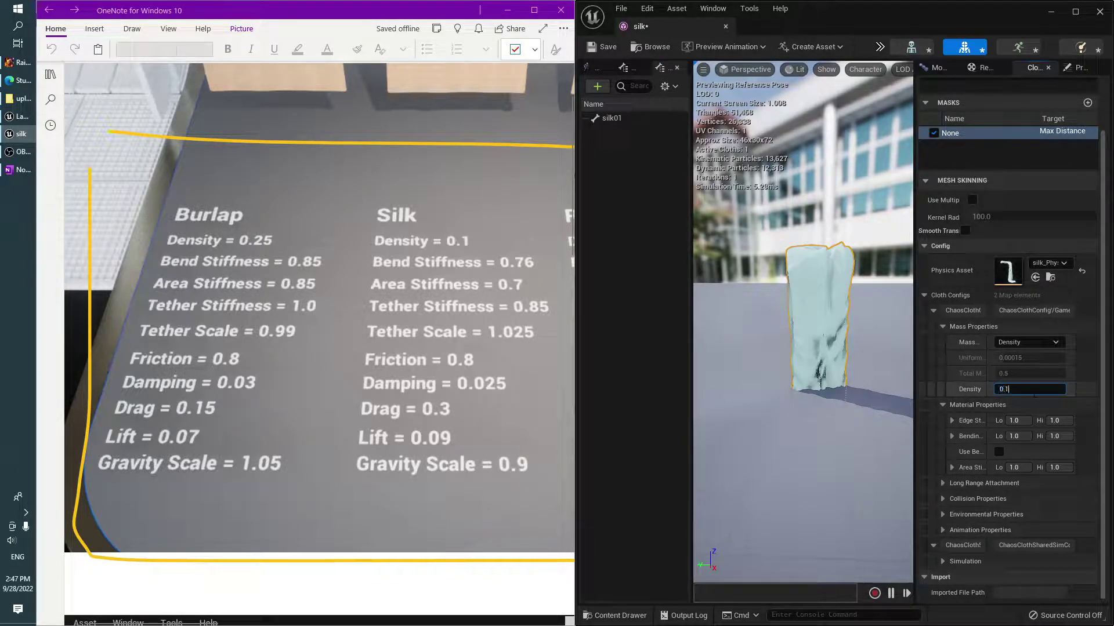
key("Return")
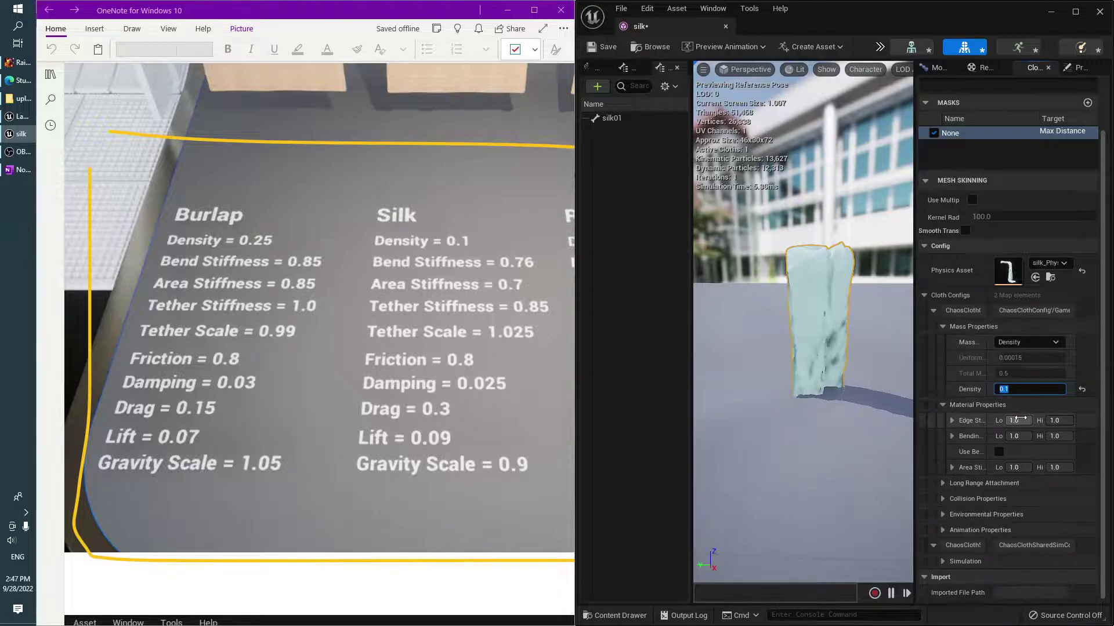
left_click_drag(919, 424, 819, 426)
type("0.7")
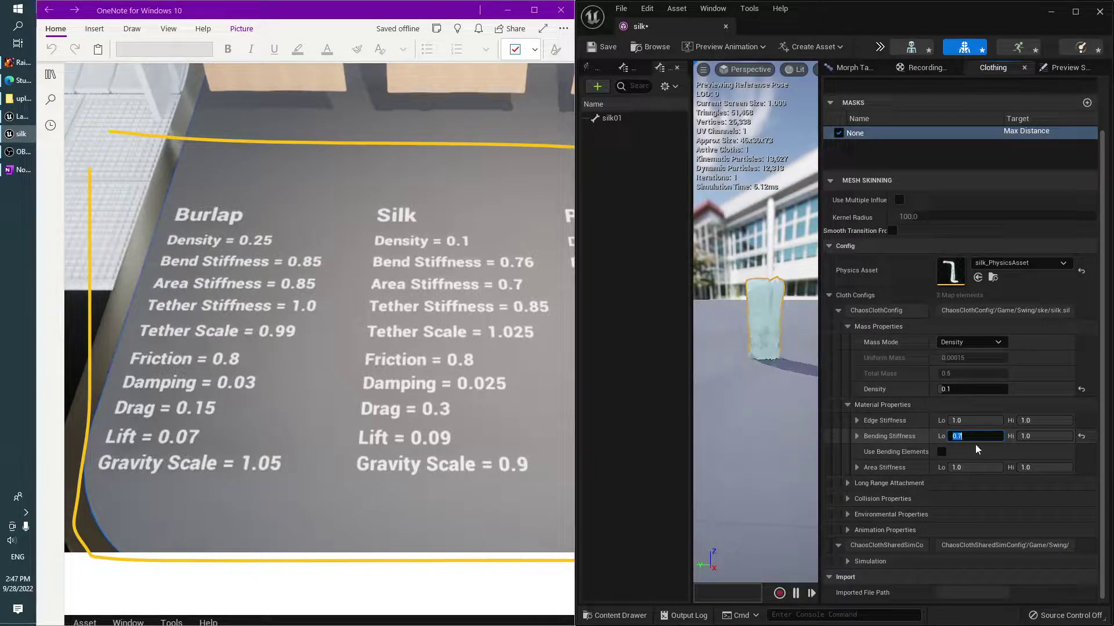
key("Return")
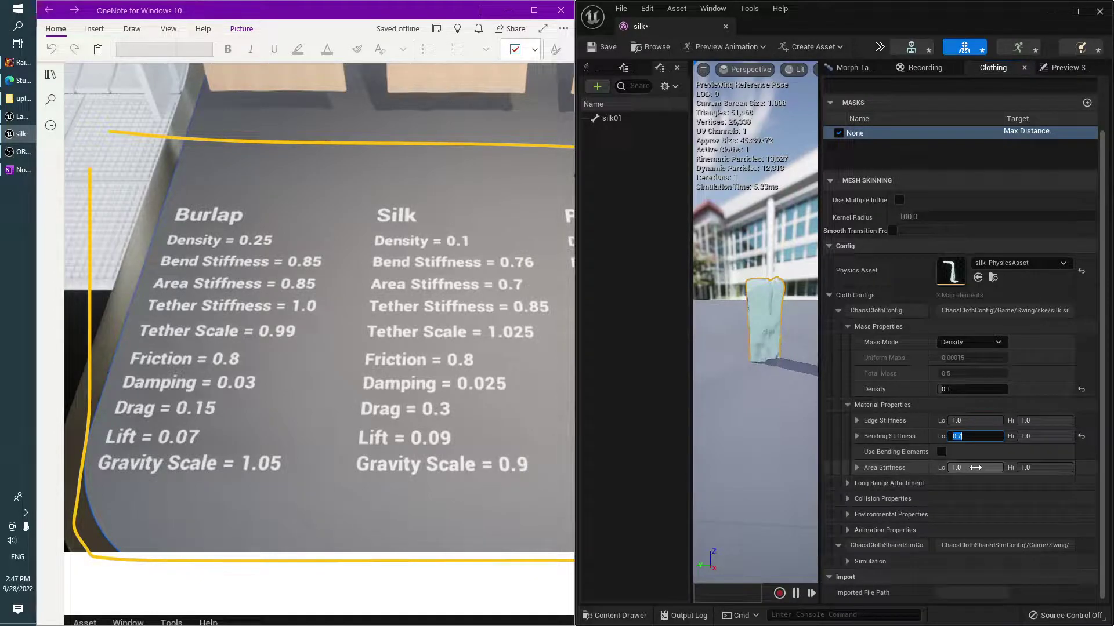
Step: Set Area Stiffness to 0.7 and Tether Stiffness to 0.85
left_click(847, 484)
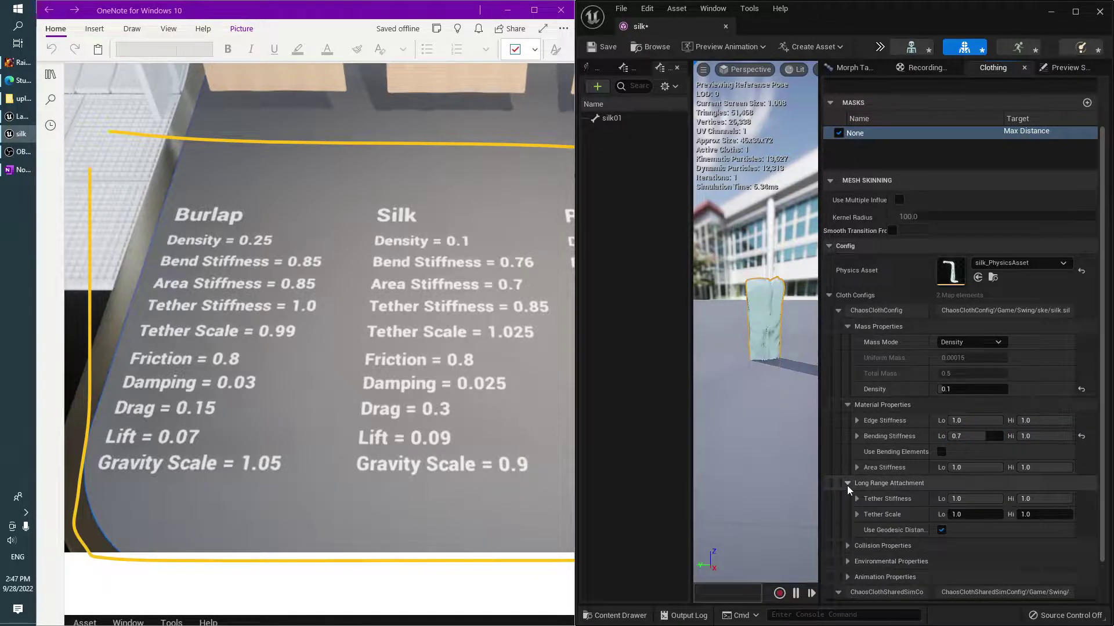
scroll(928, 490, "down", 1)
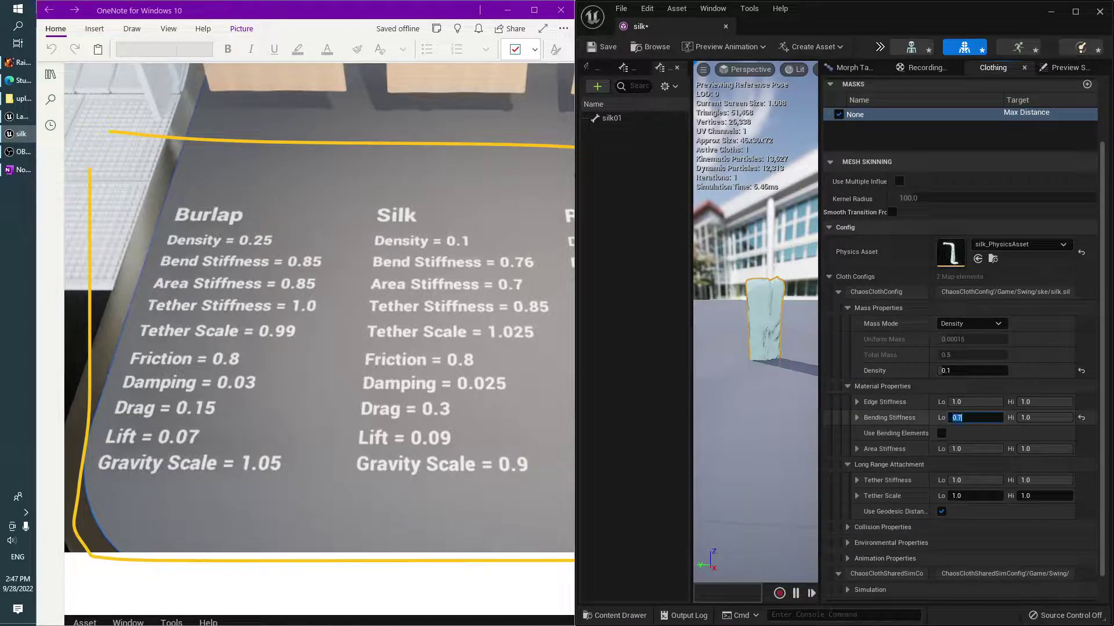
type("6")
left_click(974, 449)
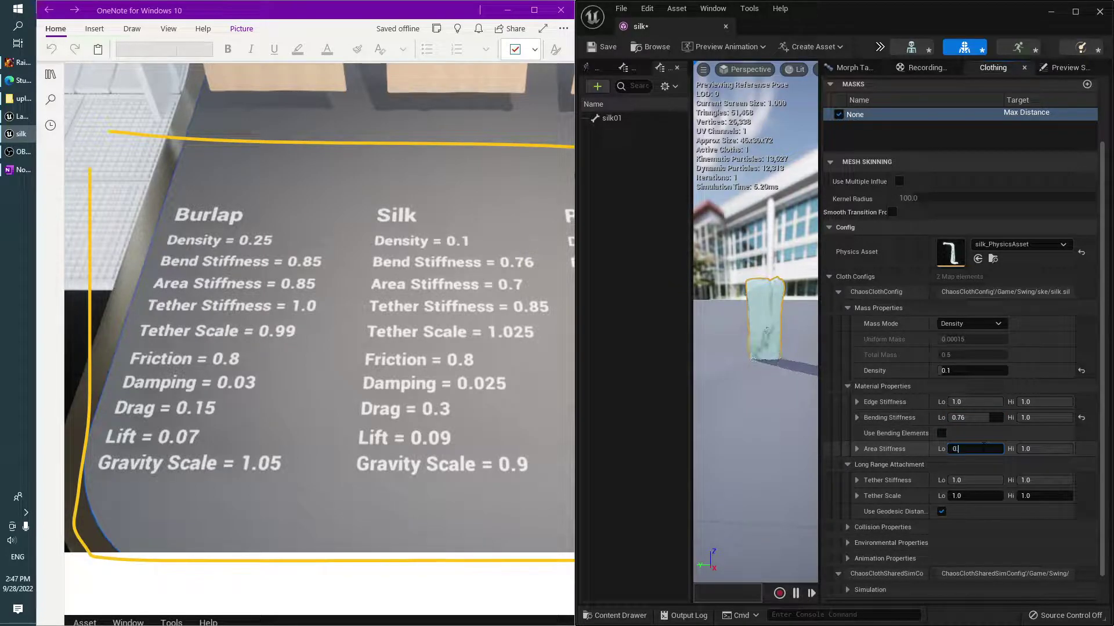
type(".7")
key("Return")
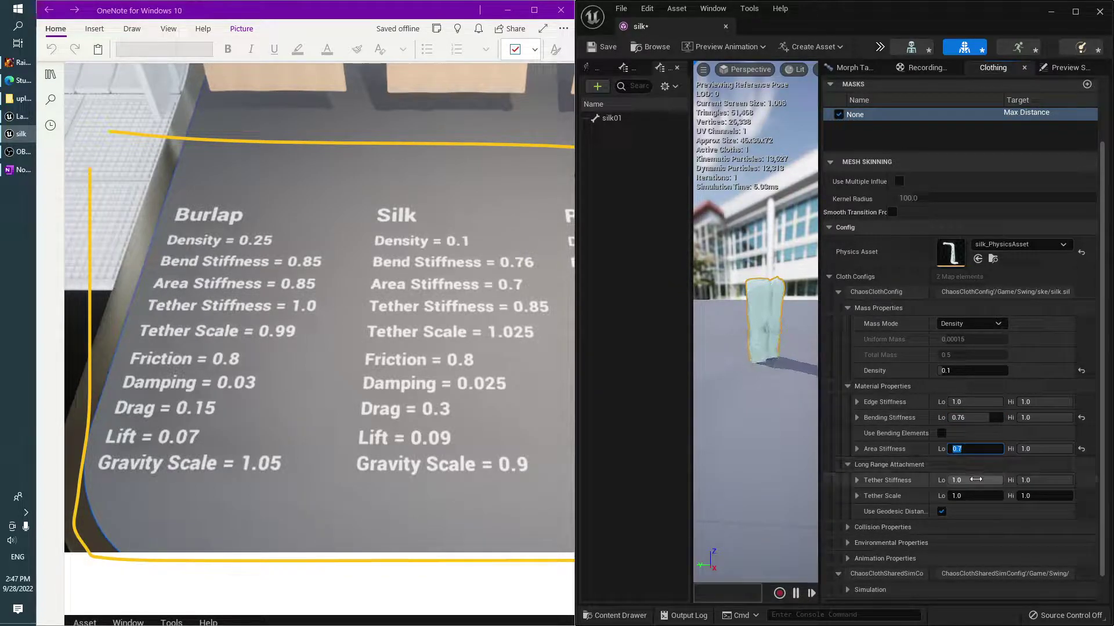
left_click(976, 480)
type("0.85")
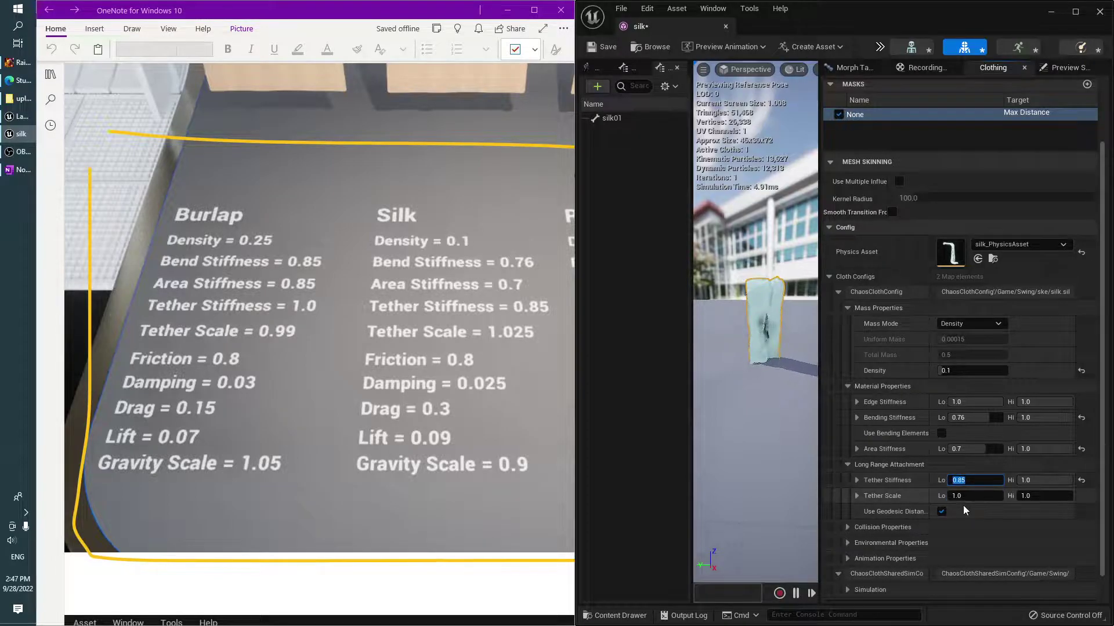
scroll(913, 502, "down", 1)
Step: Set Tether Scale to 1.025 and keep the collision friction at 0.8
left_click(848, 499)
scroll(897, 478, "down", 2)
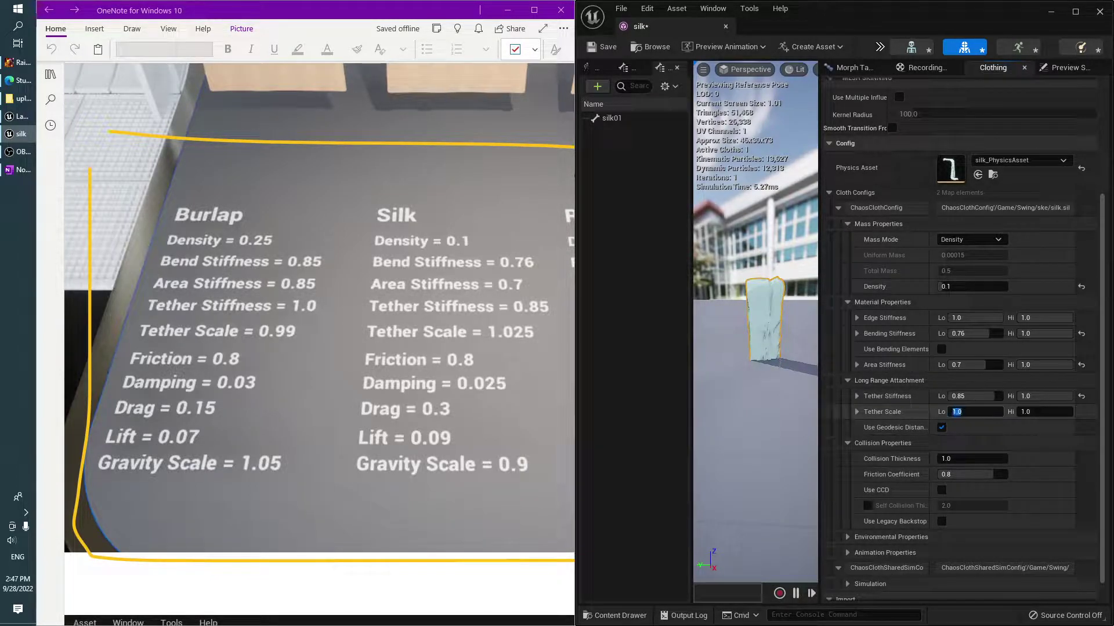
left_click(978, 411)
type("25")
key("Return")
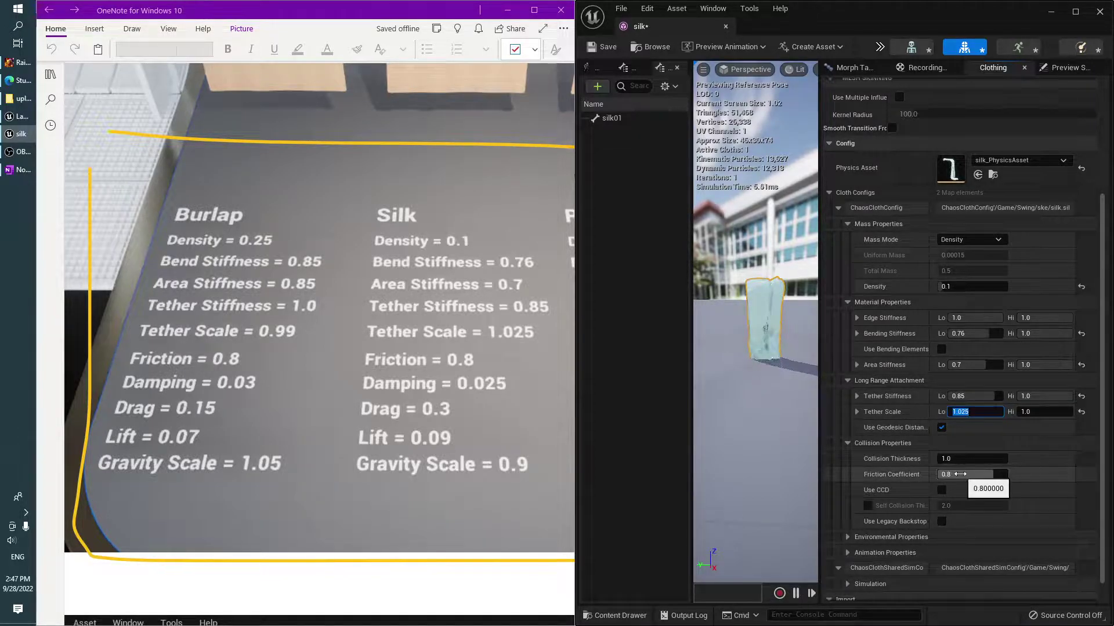
left_click(917, 478)
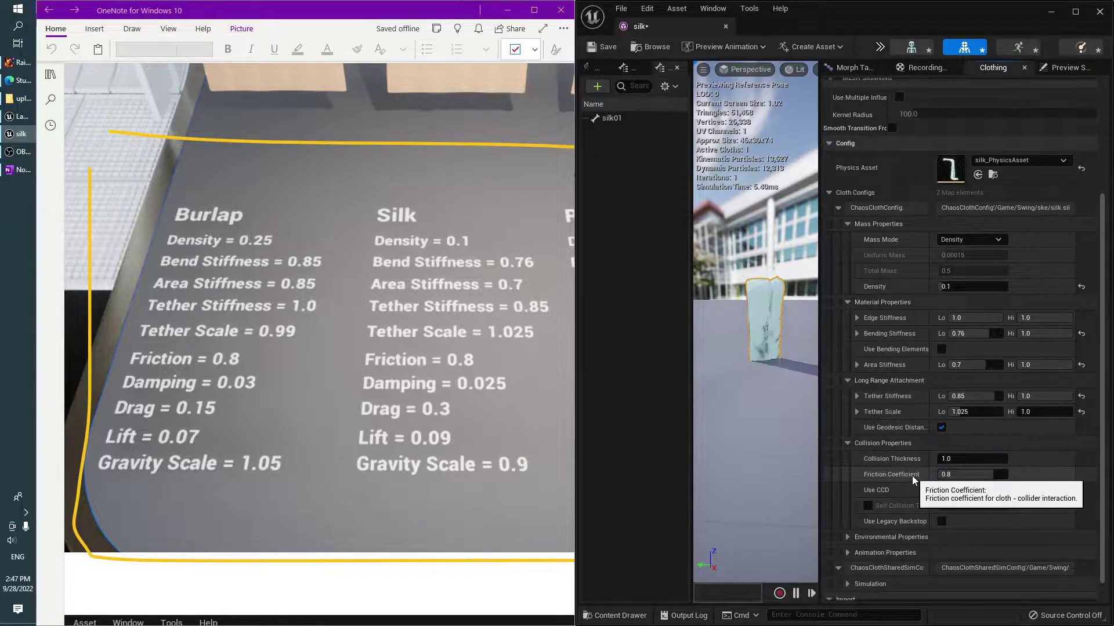
scroll(911, 475, "down", 1)
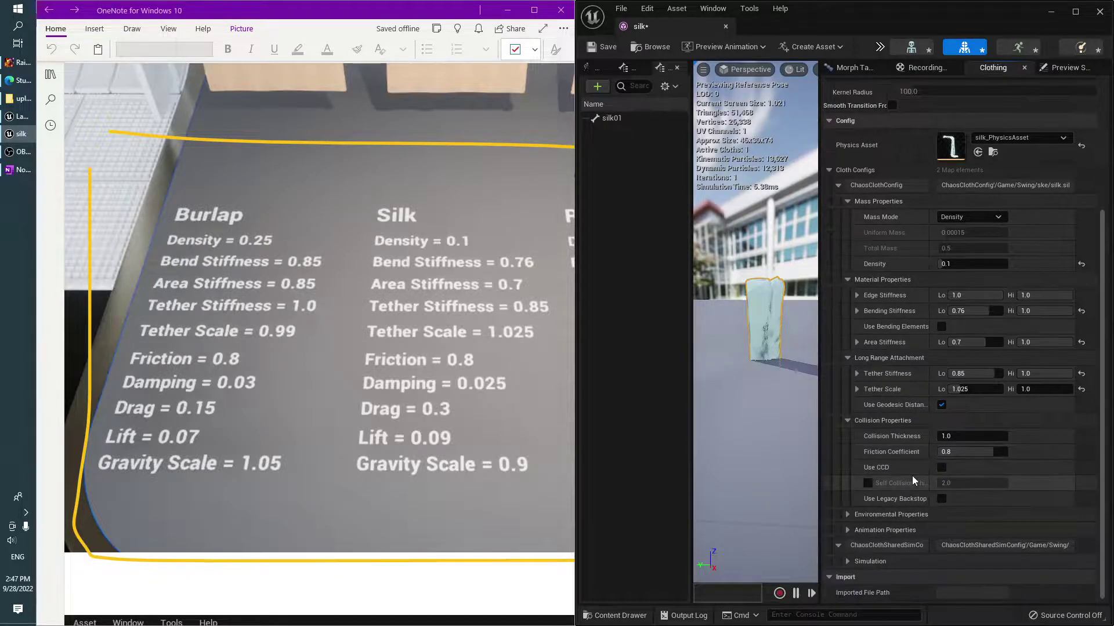
Step: Set Damping Coefficient to 0.025 in Environmental settings and begin editing Gravity Scale
left_click(865, 515)
scroll(928, 493, "down", 3)
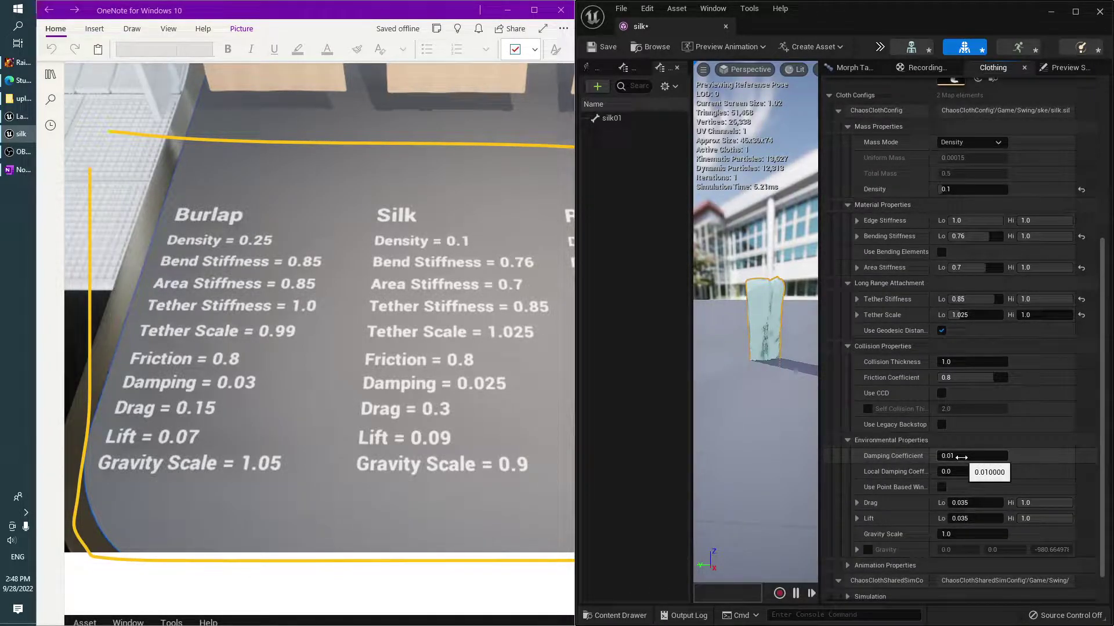
left_click(961, 458)
type("0.025")
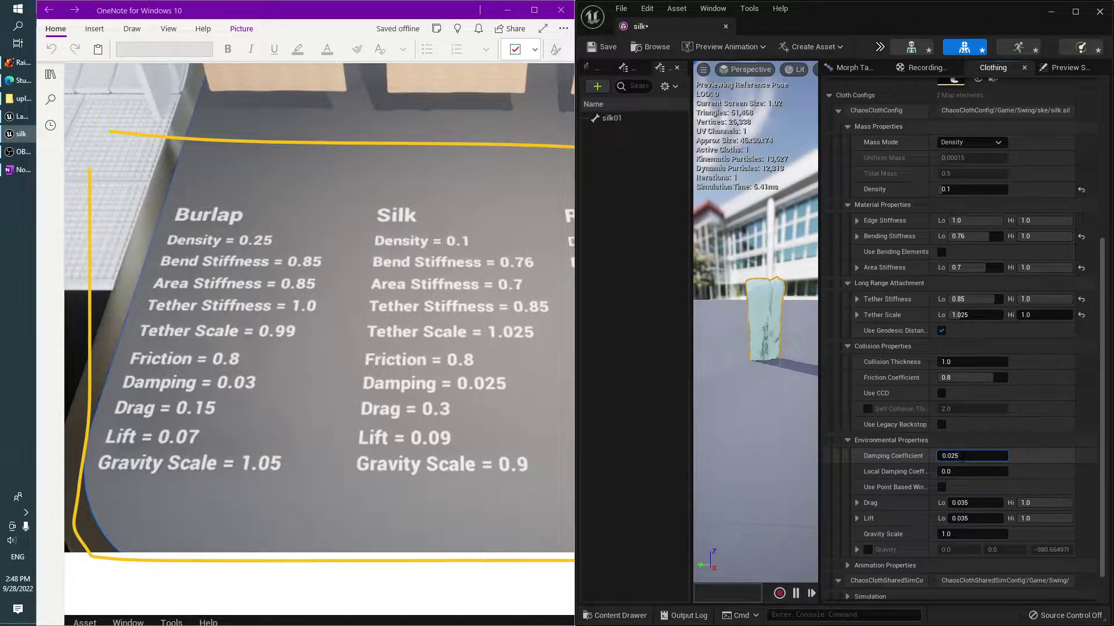
scroll(931, 471, "down", 2)
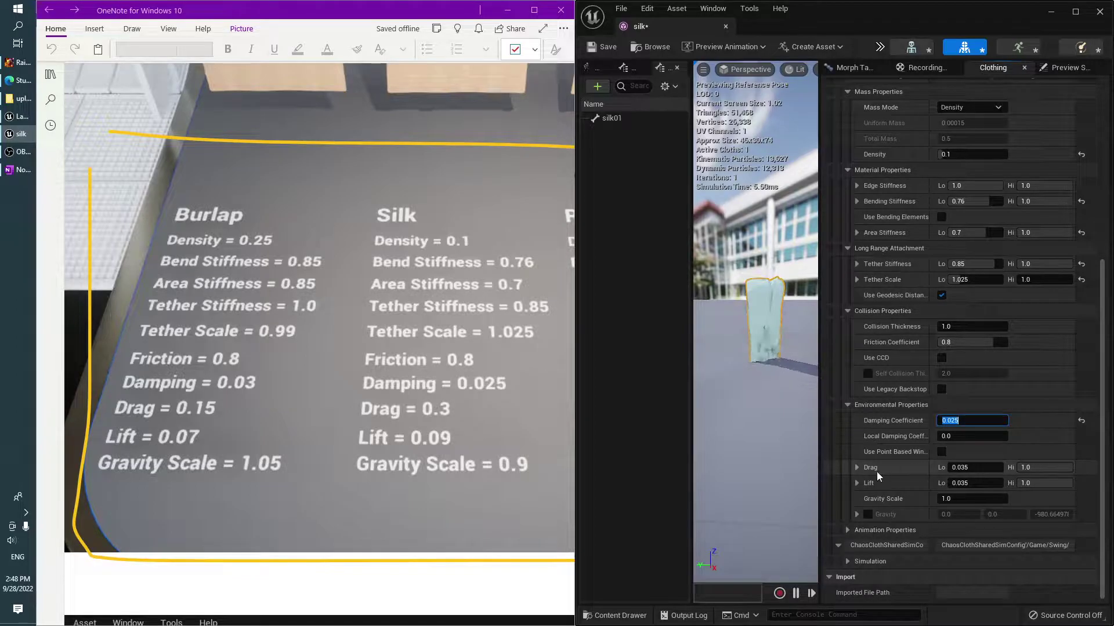
type("0.09")
key("Return")
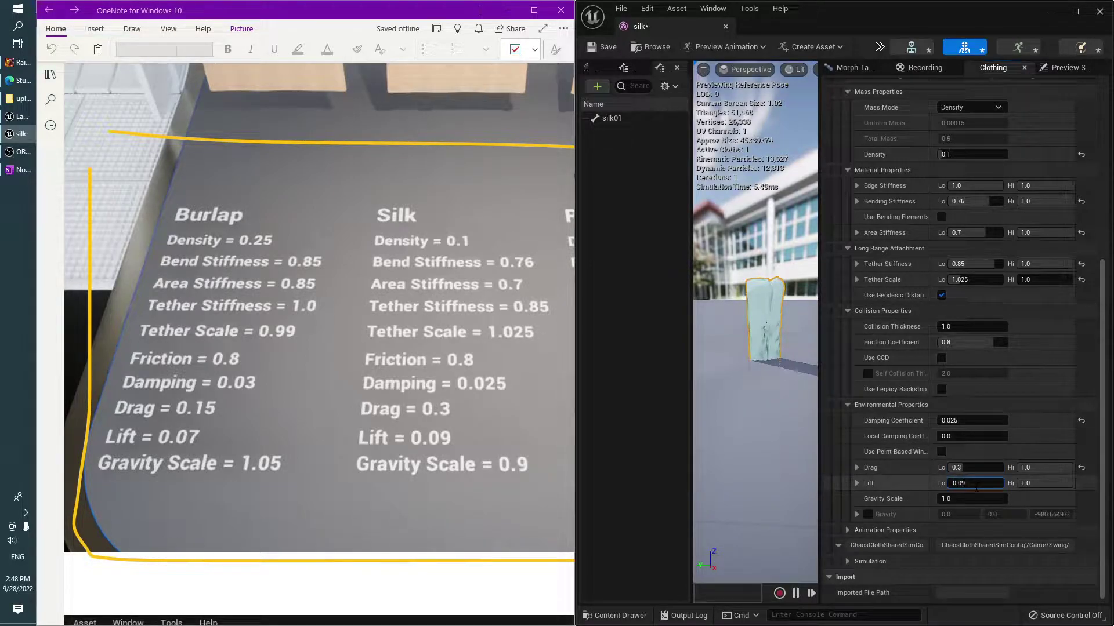
left_click(884, 529)
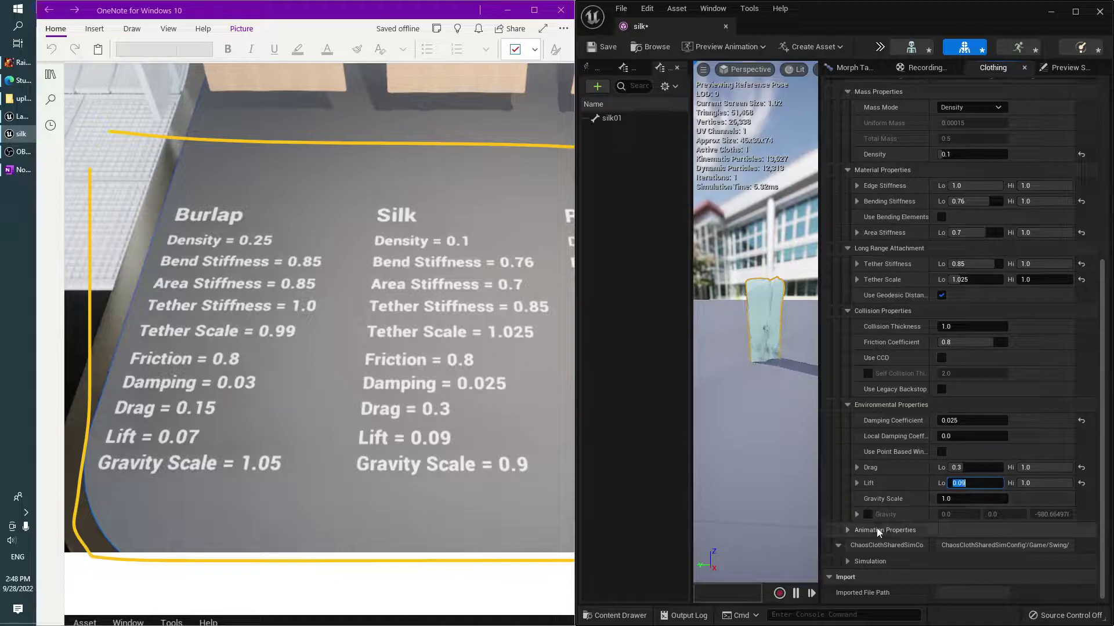
scroll(910, 494, "down", 3)
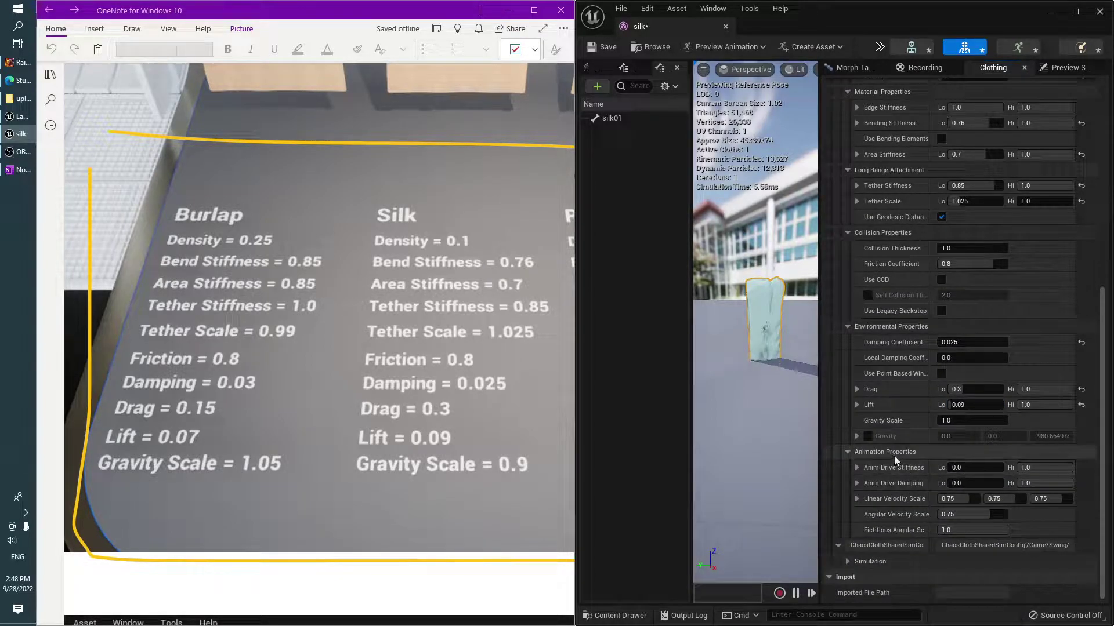
left_click(952, 422)
type("0.9")
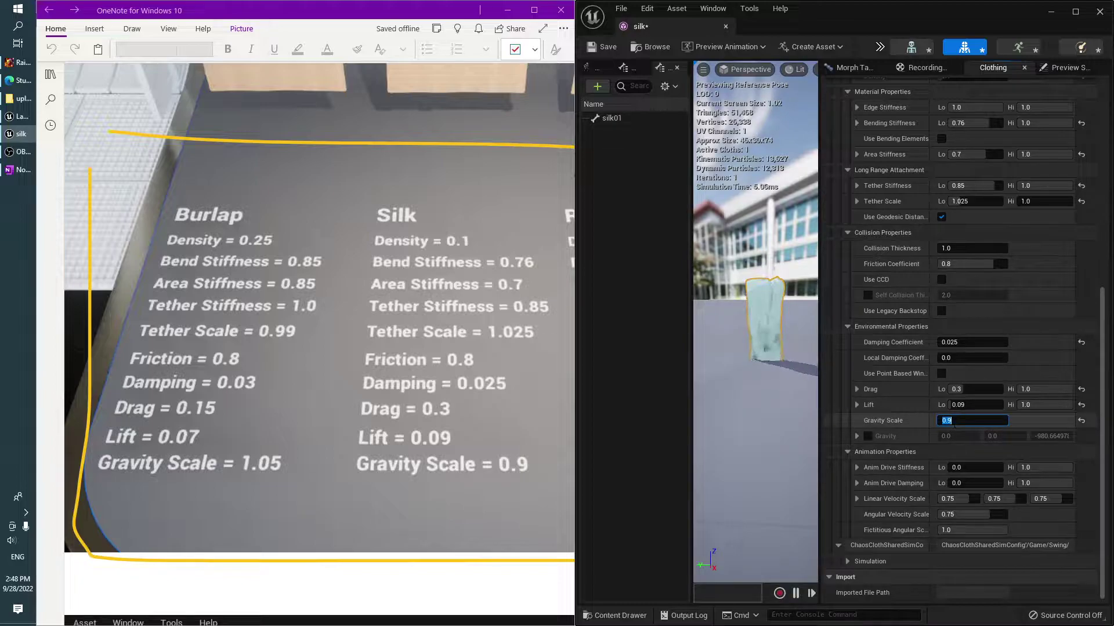
Step: Maximize the cloth editor and widen the silk preview viewport
double_click(935, 19)
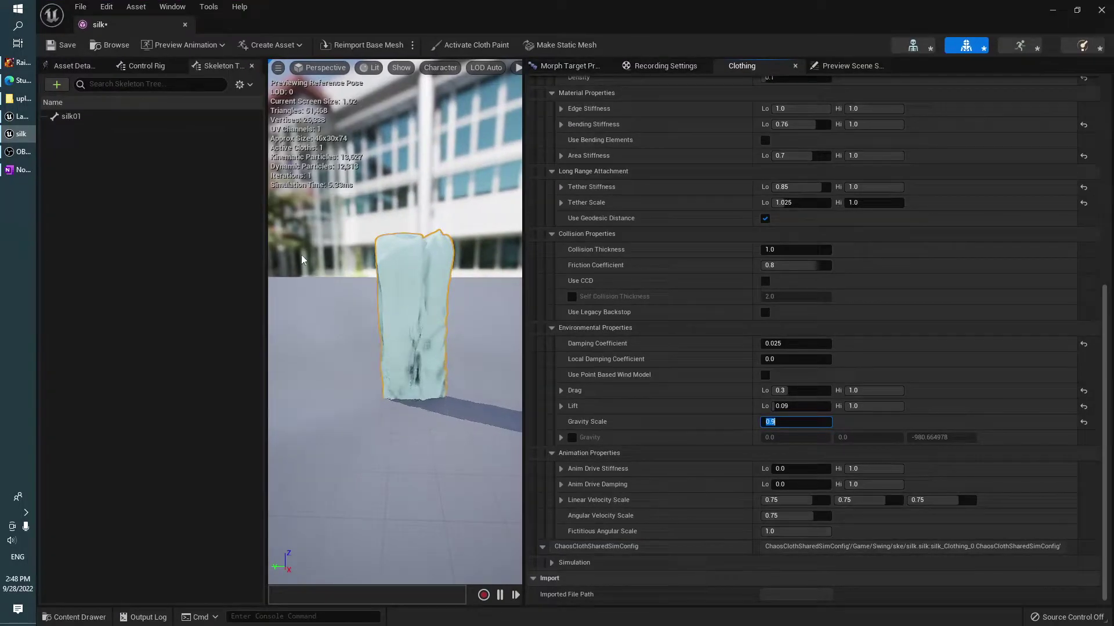
left_click_drag(266, 249, 189, 262)
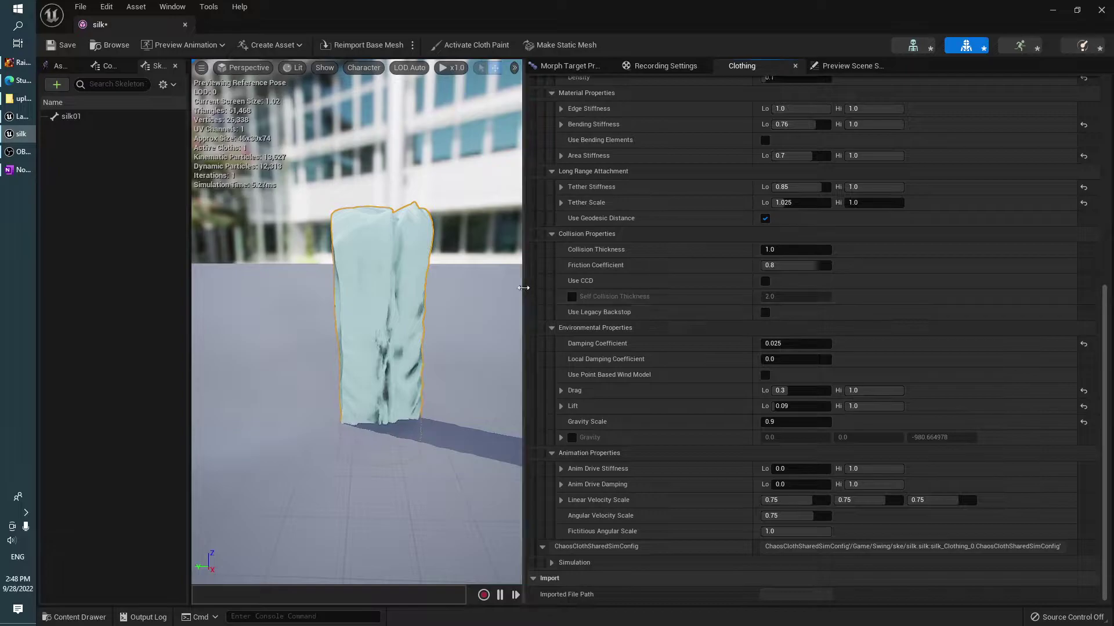
mouse_move(523, 290)
left_mouse_down()
mouse_move(838, 323)
mouse_move(810, 323)
left_mouse_up()
left_click_drag(390, 246, 406, 279)
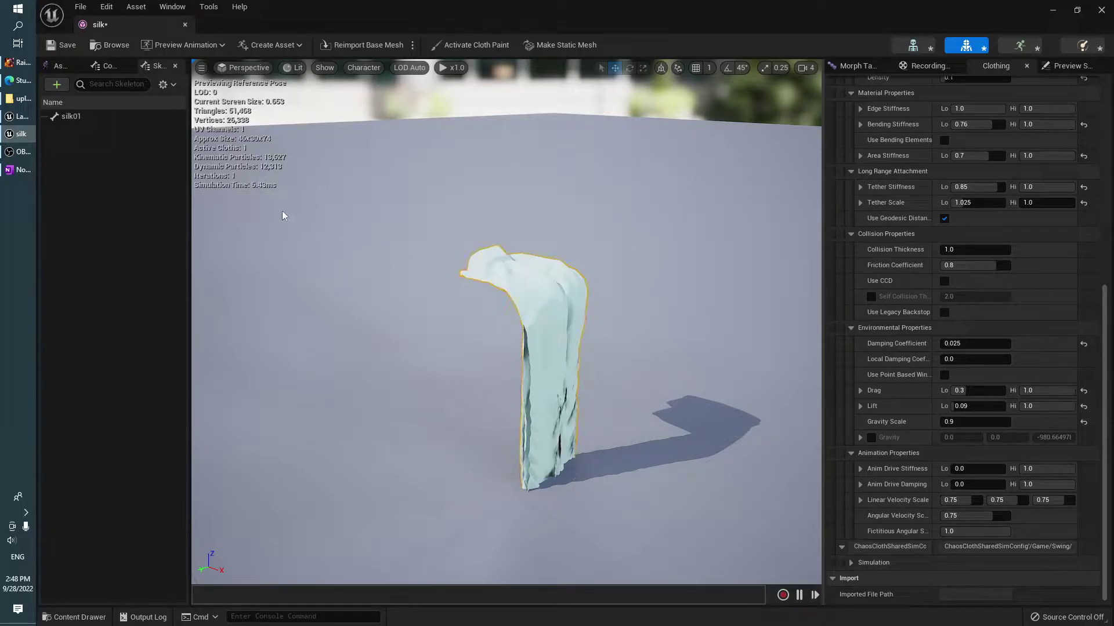
Step: Widen the Asset Details panel, then return to the Skeleton Tree showing silk01
left_click(107, 66)
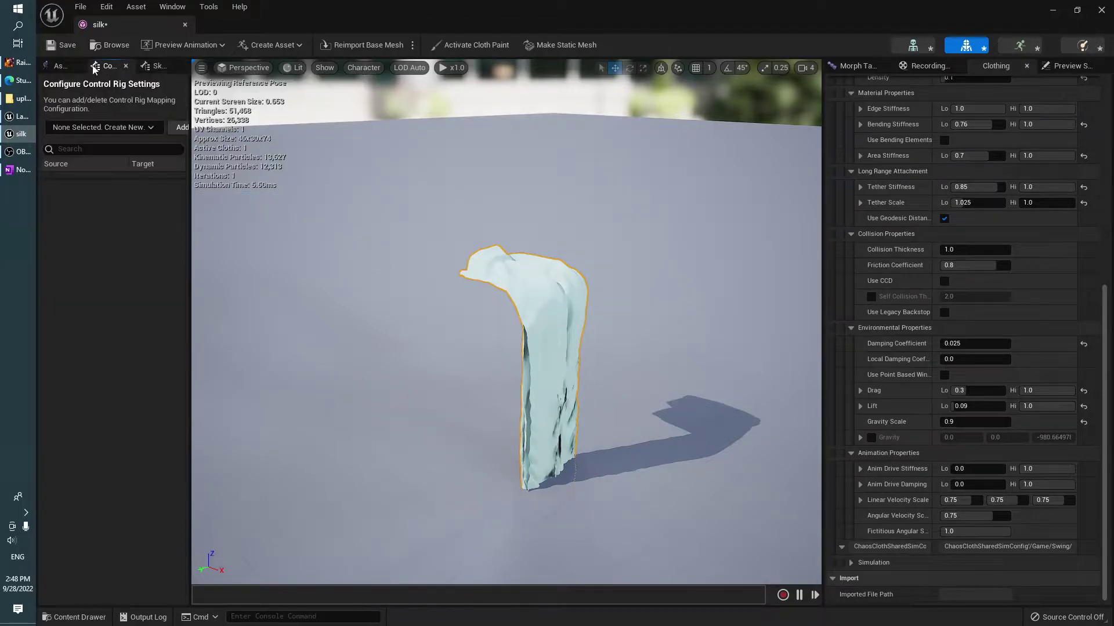
left_click(58, 65)
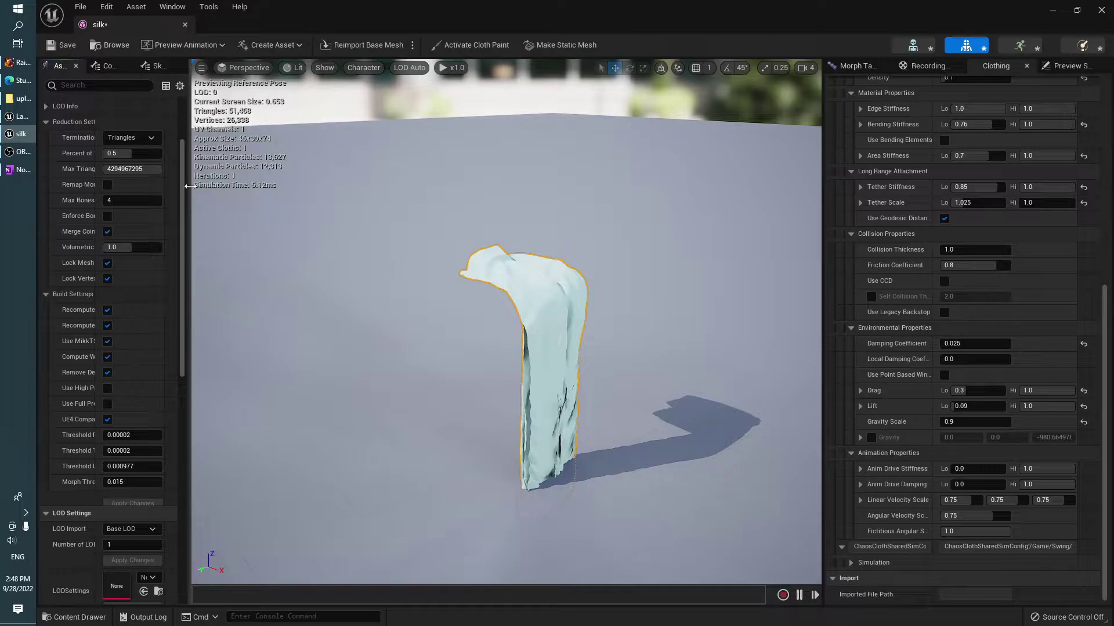
left_click_drag(186, 201, 251, 201)
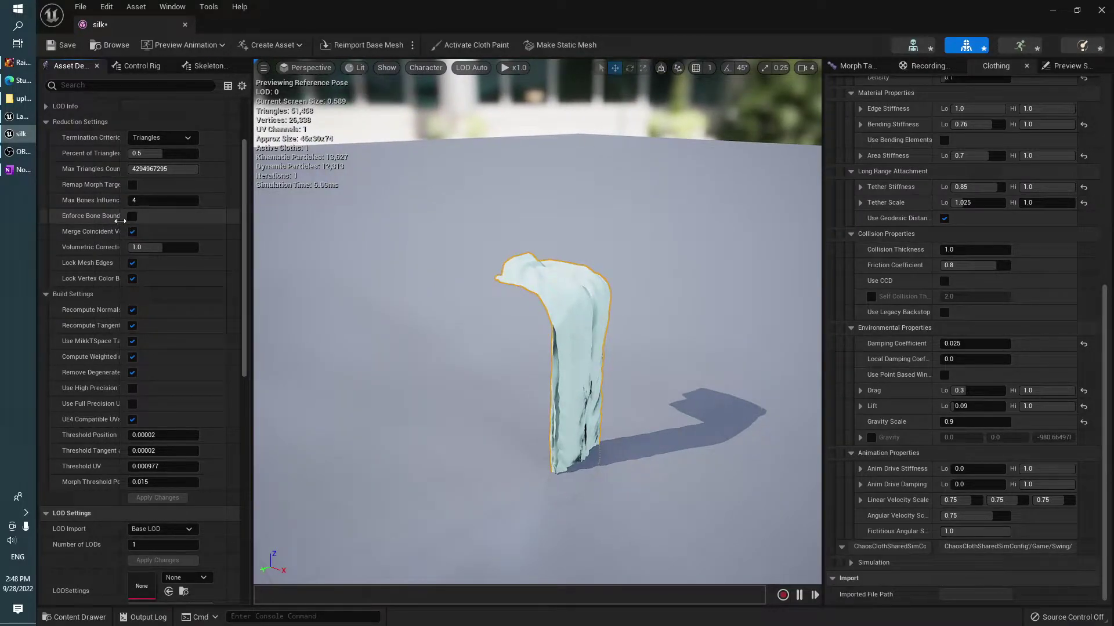
left_click_drag(120, 221, 152, 221)
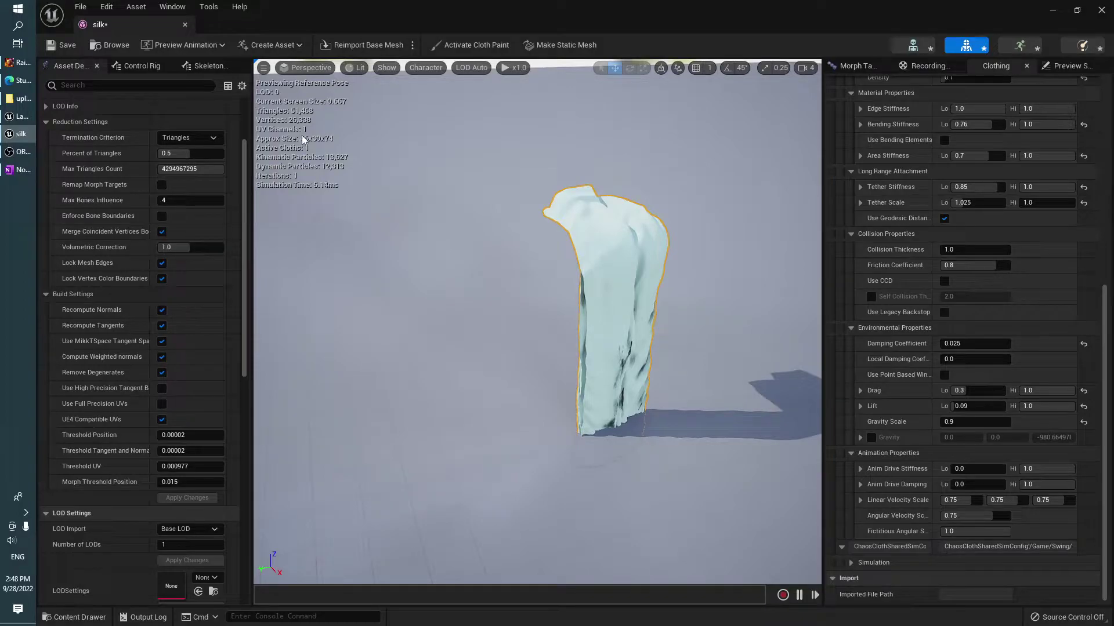
left_click(139, 65)
left_click(206, 66)
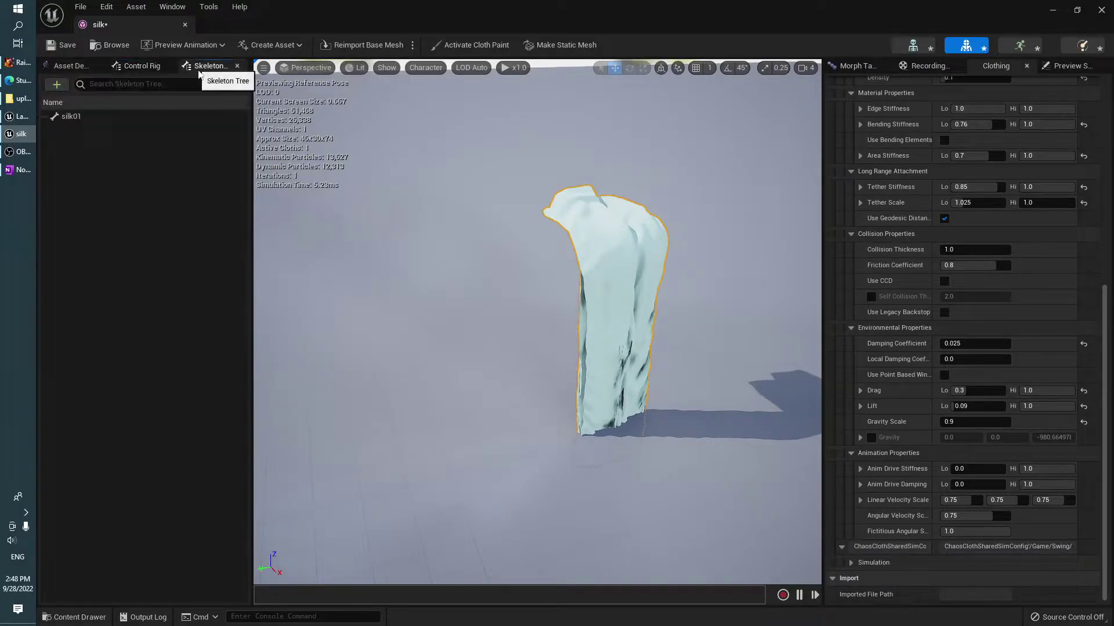
Step: Swing silk01 while trying Anim Drive Stiffness 1.0 and 0.2, resetting it to 0.0
left_click(100, 118)
mouse_move(560, 322)
left_mouse_down()
mouse_move(597, 343)
mouse_move(646, 411)
mouse_move(586, 360)
left_mouse_up()
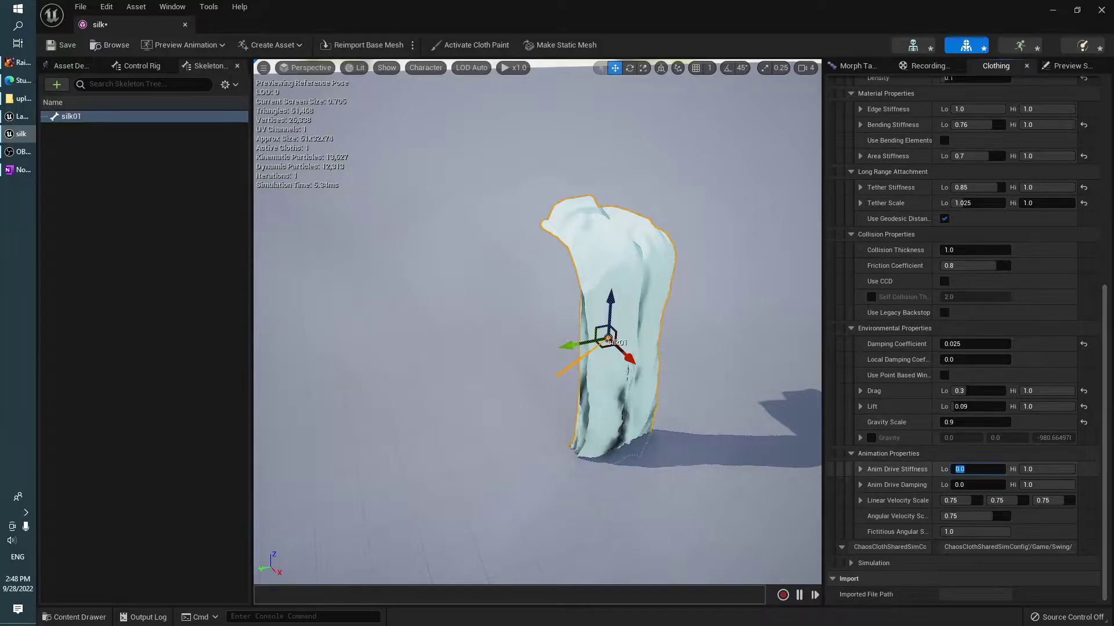
type("1")
key("Return")
left_click(624, 355)
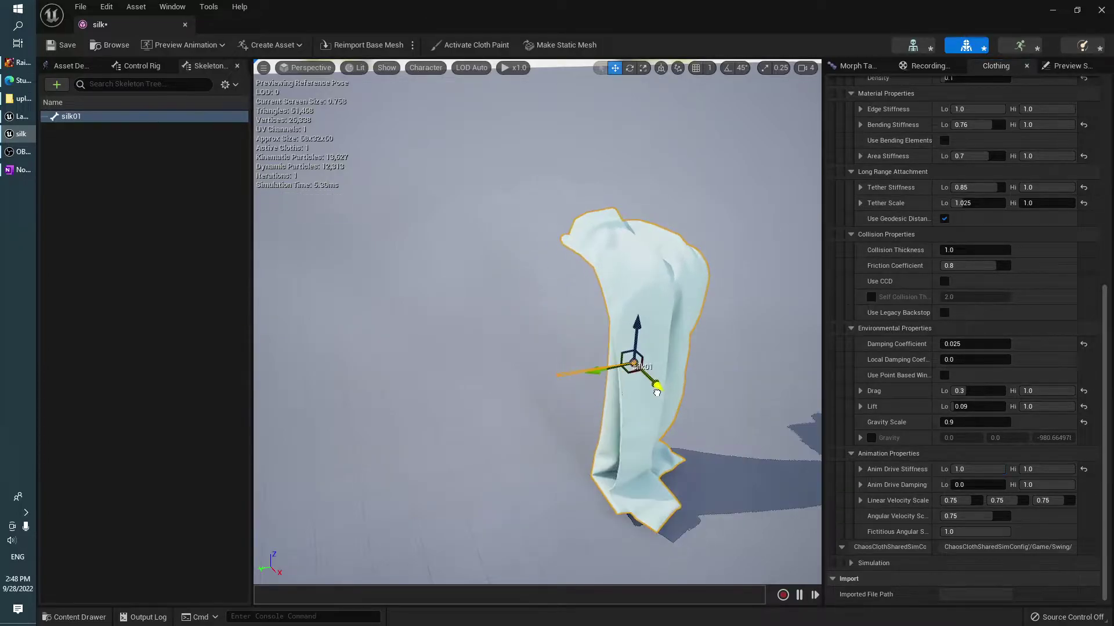
left_click(1084, 470)
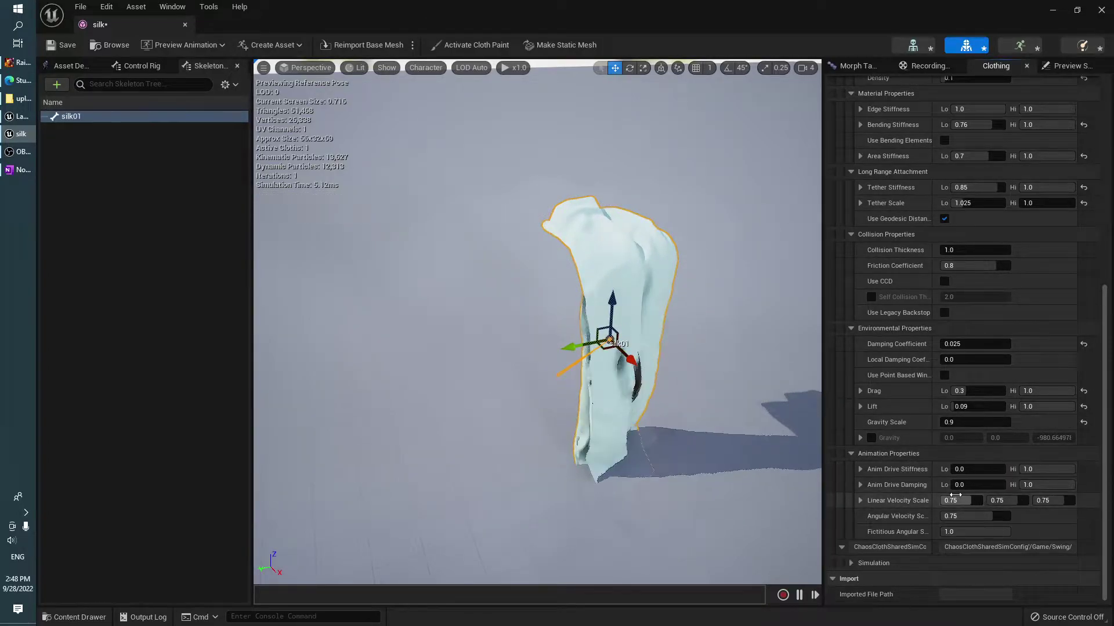
key("Return")
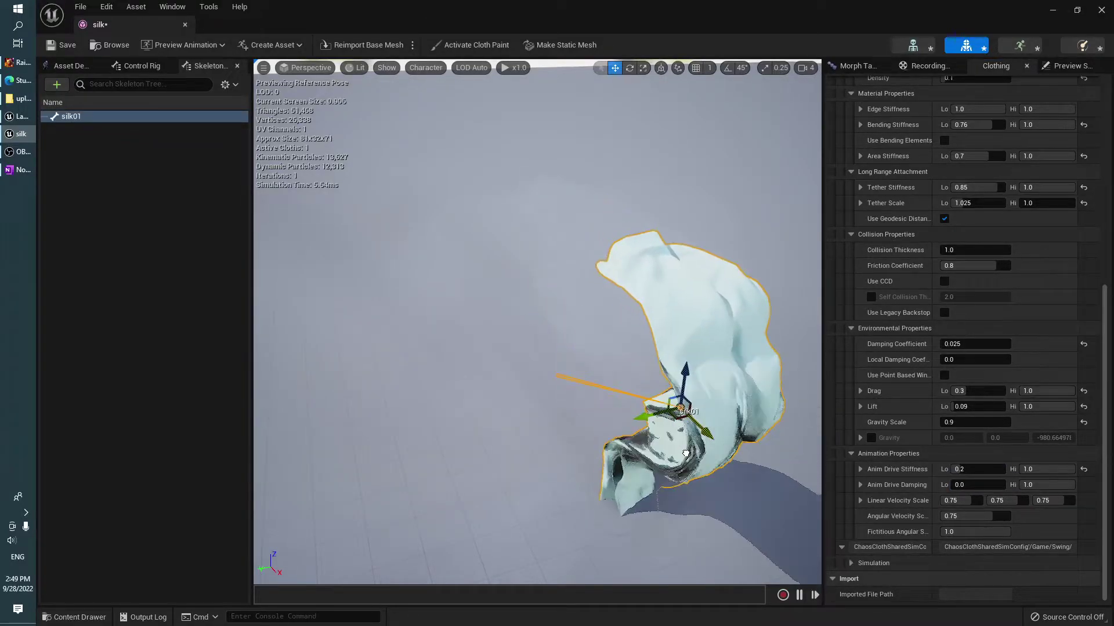
left_click(1084, 469)
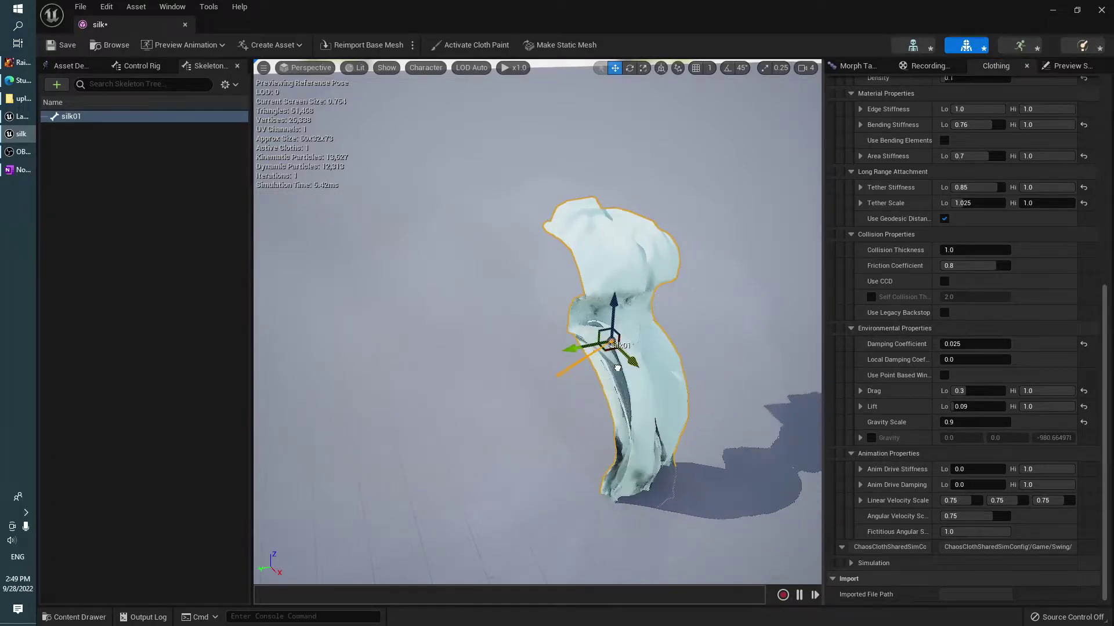
left_click_drag(619, 355, 627, 460)
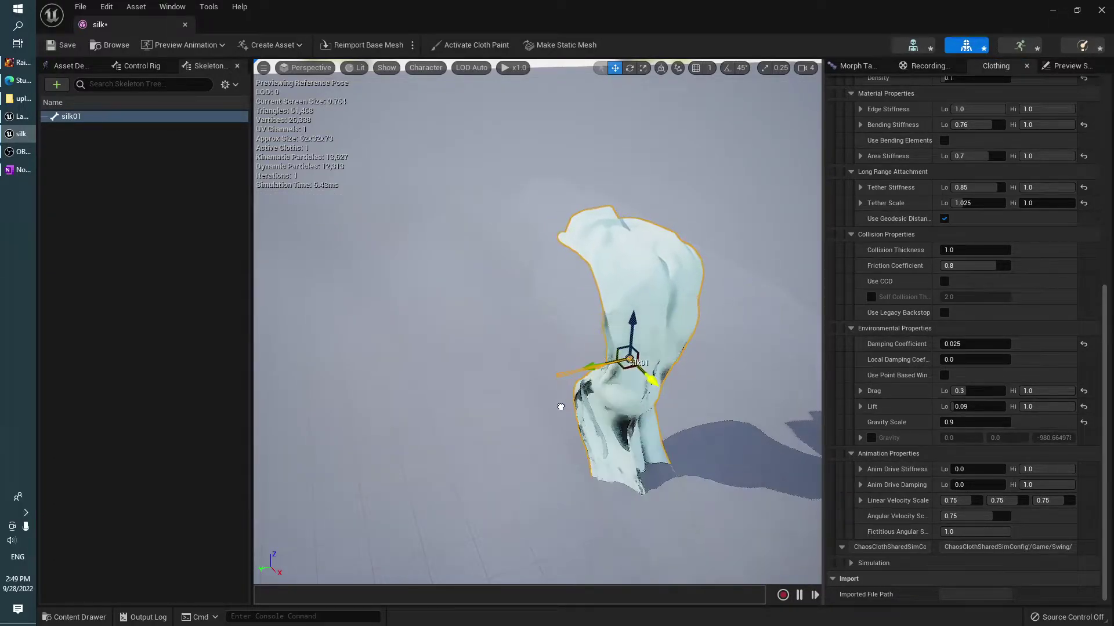
Step: Reset the silk01 bone's transform and deselect it
right_click(100, 116)
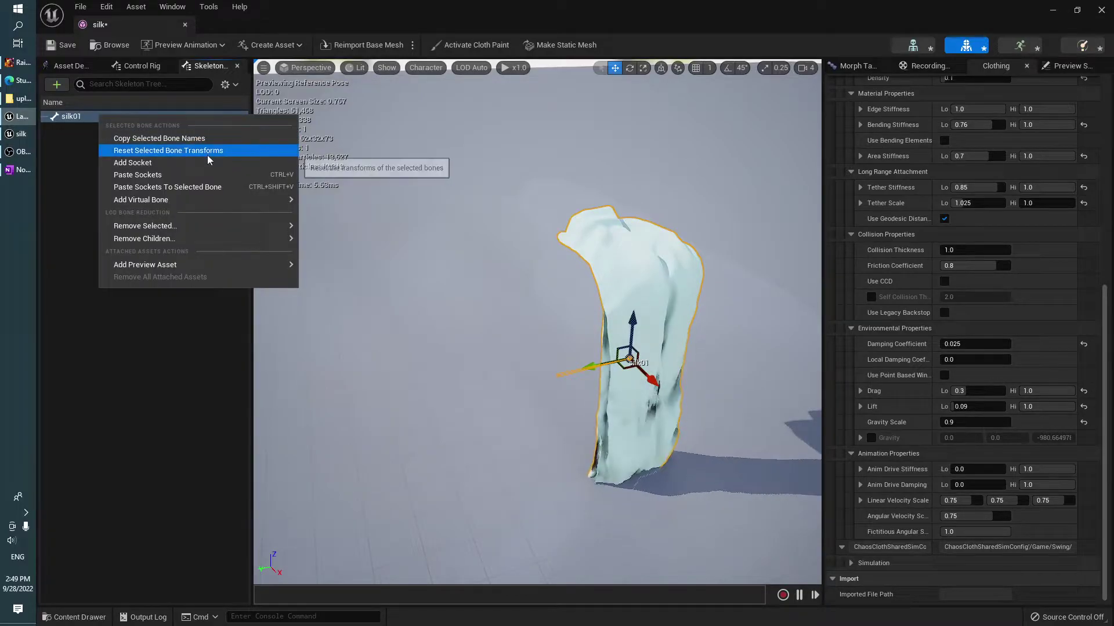
left_click(497, 298)
left_click(701, 166)
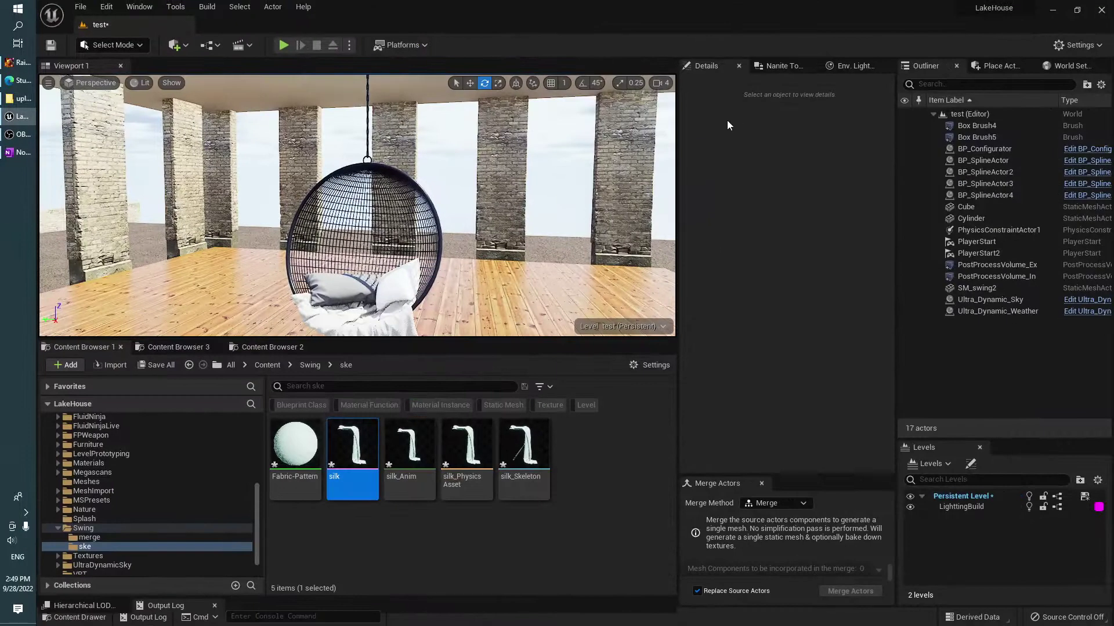
Step: Frame the swing in the level and drop the silk cloth beside it
right_click_drag(444, 244, 445, 331)
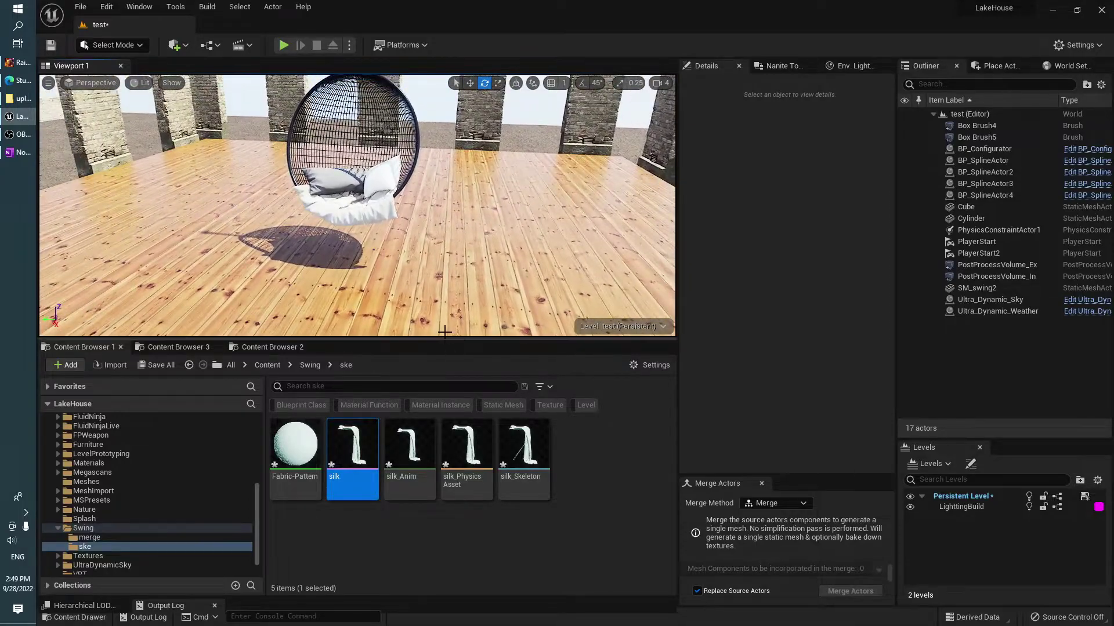
left_click_drag(443, 340, 443, 402)
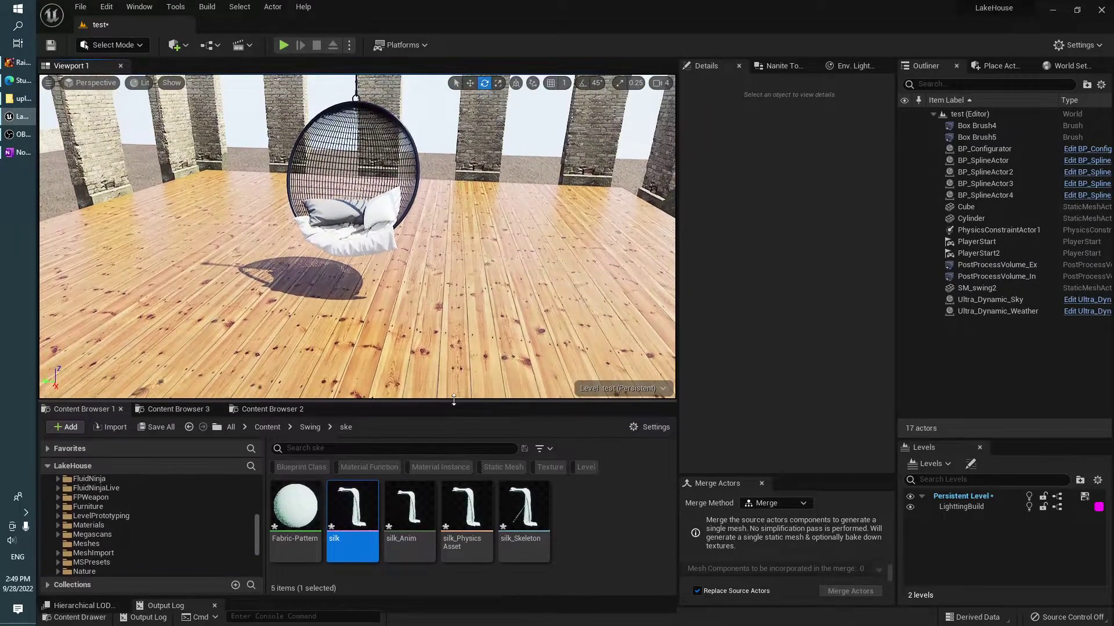
right_click_drag(453, 77, 430, 87)
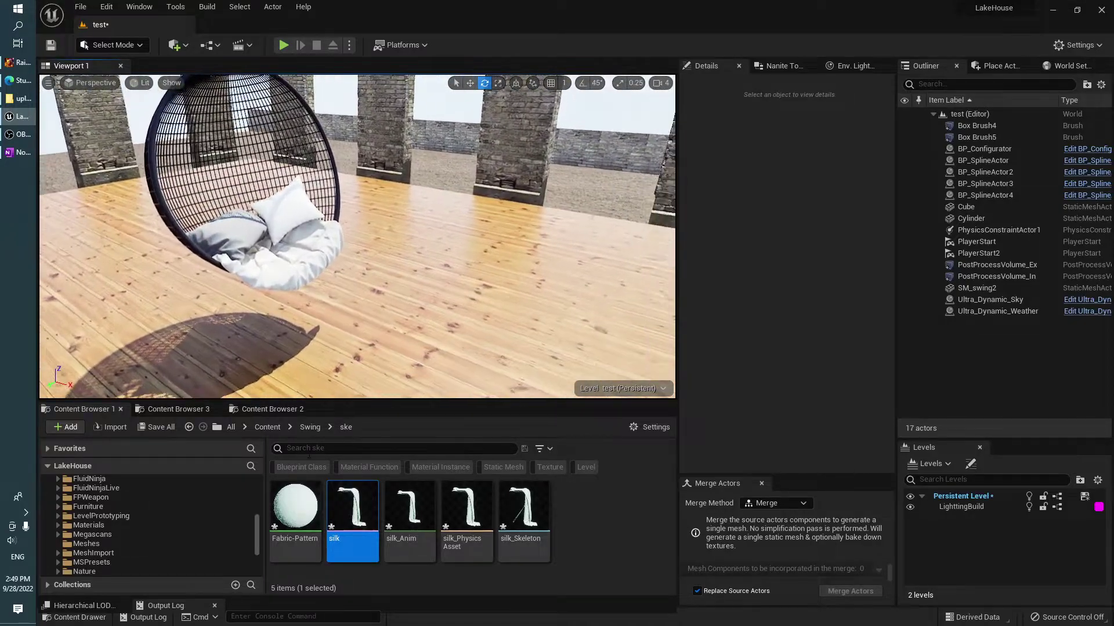
mouse_move(352, 516)
left_mouse_down()
mouse_move(296, 314)
mouse_move(292, 335)
left_mouse_up()
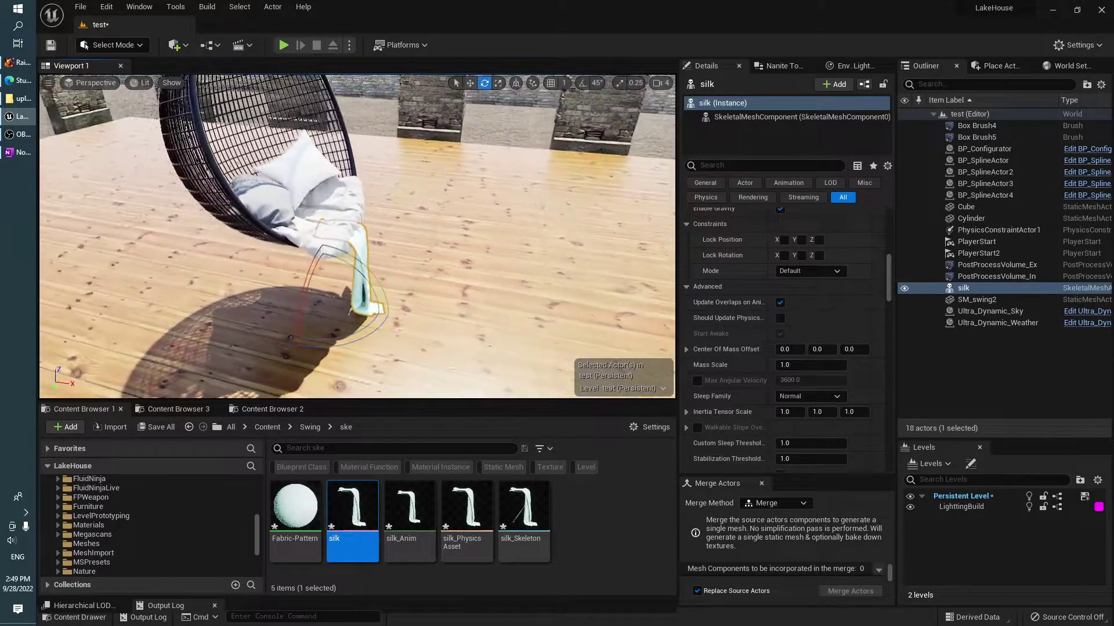
right_click_drag(293, 335, 325, 325)
Step: Scale the silk uniformly to 1.14 and move it toward the chair
key("w")
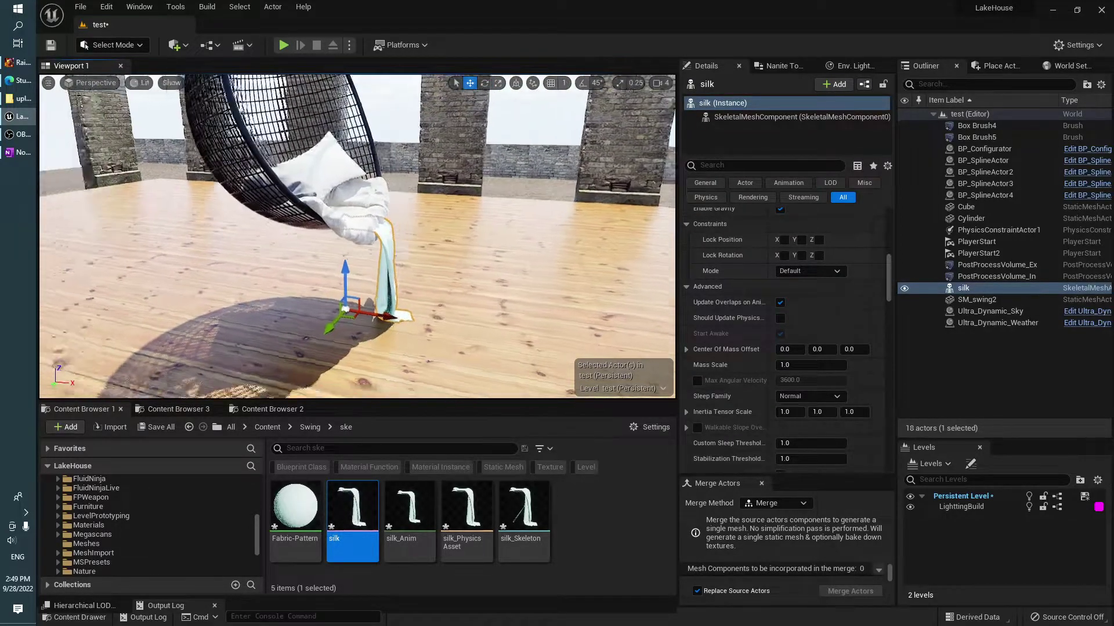
left_click(726, 118)
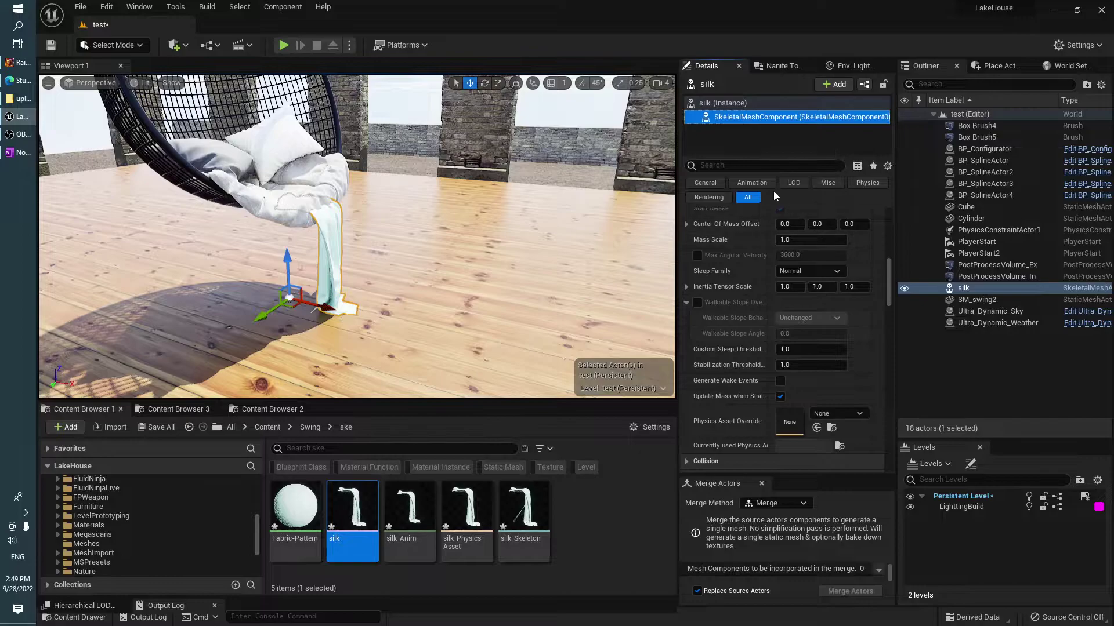
scroll(753, 281, "up", 3)
scroll(754, 336, "up", 3)
scroll(758, 342, "up", 2)
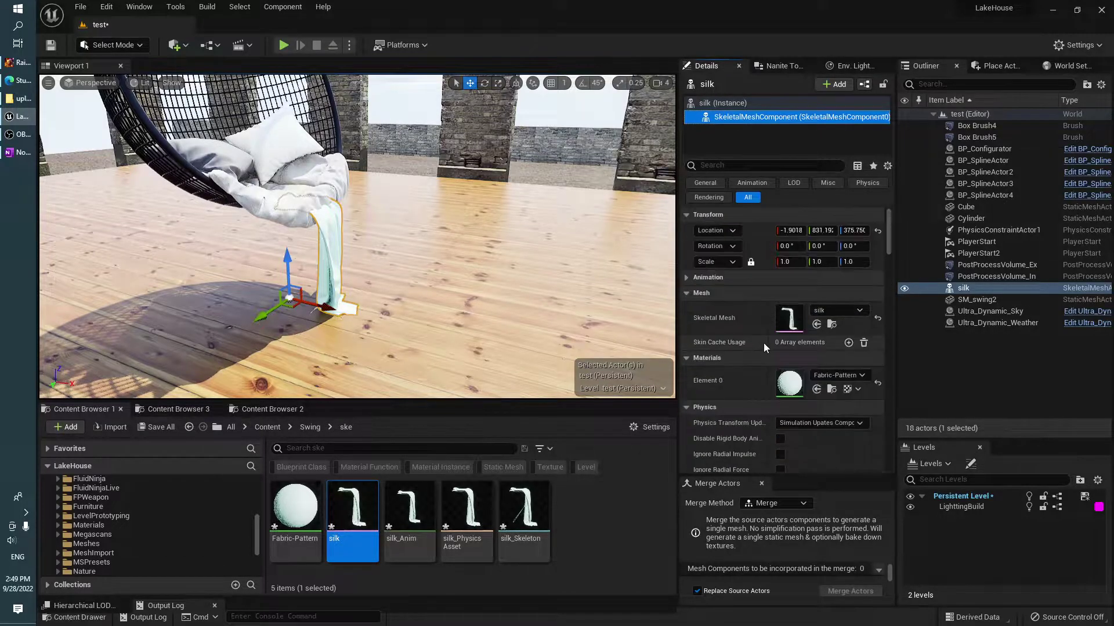
left_click_drag(794, 263, 812, 263)
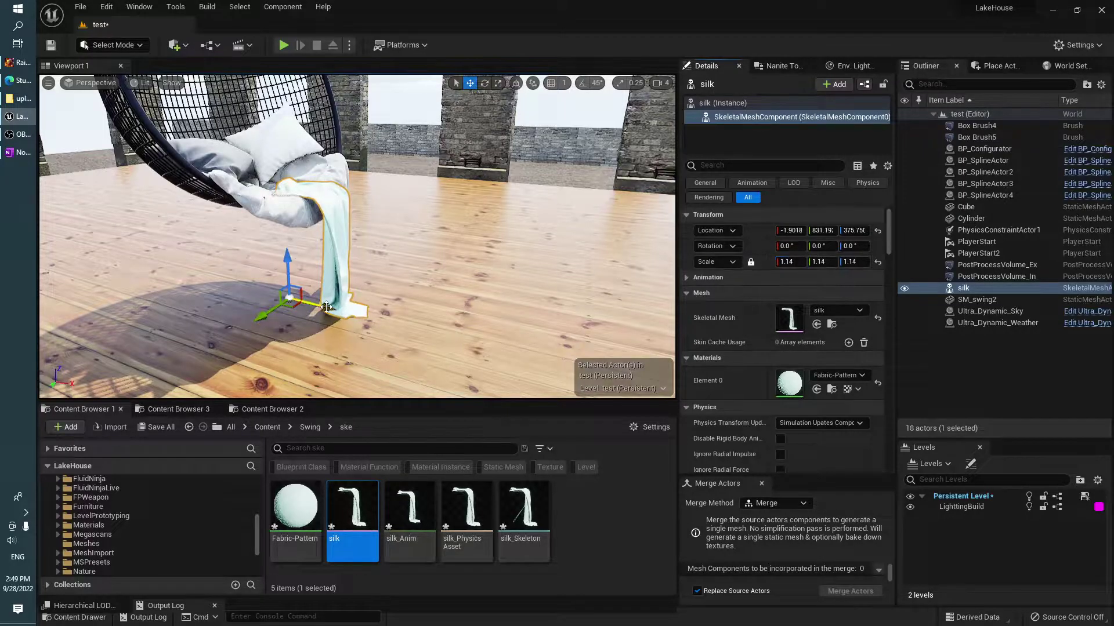
right_click_drag(294, 278, 279, 278)
mouse_move(329, 305)
left_mouse_down()
mouse_move(284, 306)
mouse_move(330, 305)
mouse_move(485, 230)
left_mouse_up()
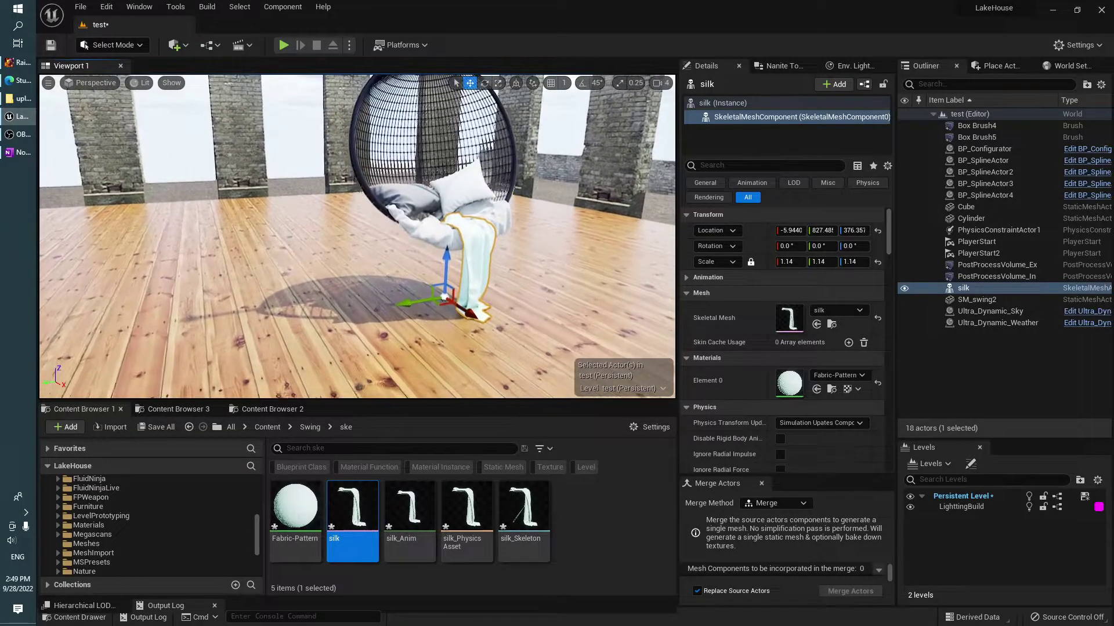
Step: Run a quick play-test, then enable Simulate Physics on the silk actor
key("alt+p")
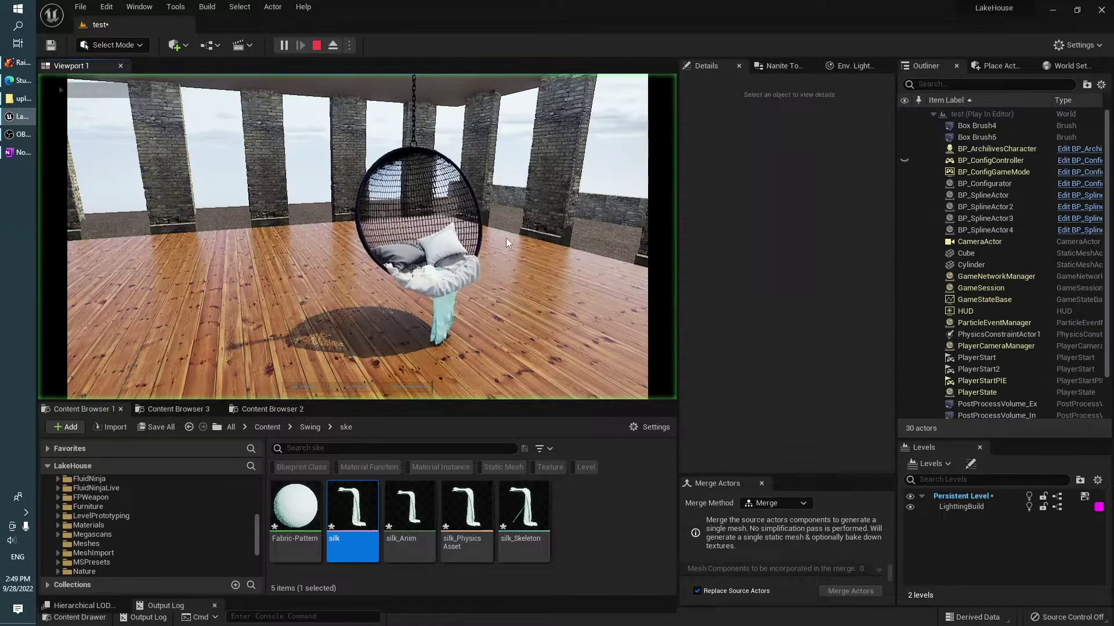
key("Escape")
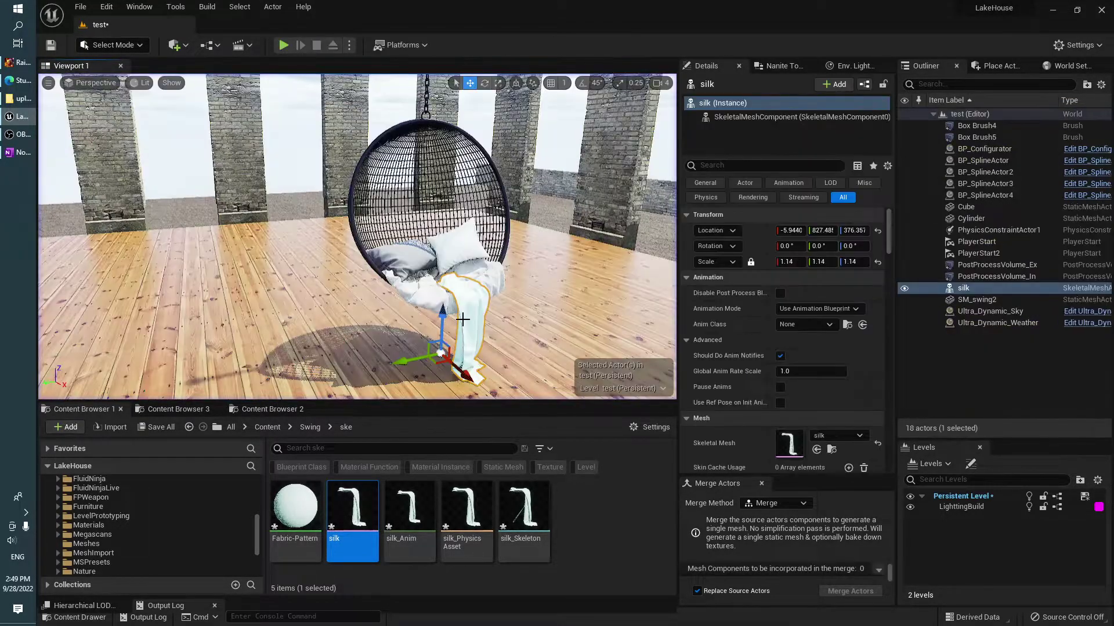
scroll(743, 289, "down", 5)
scroll(743, 295, "down", 3)
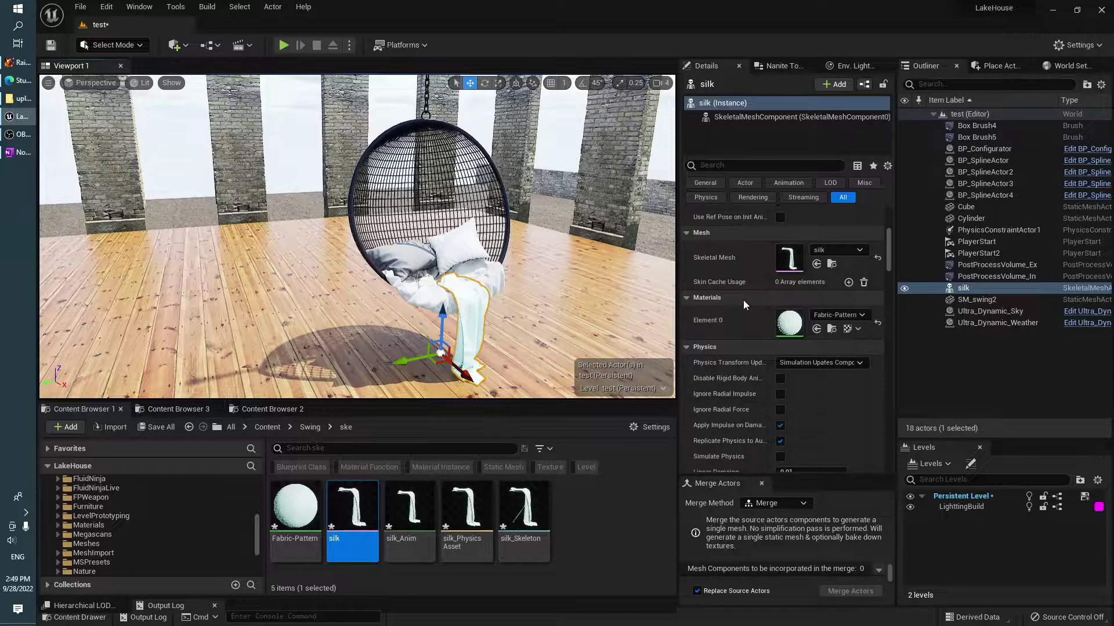
scroll(780, 377, "down", 1)
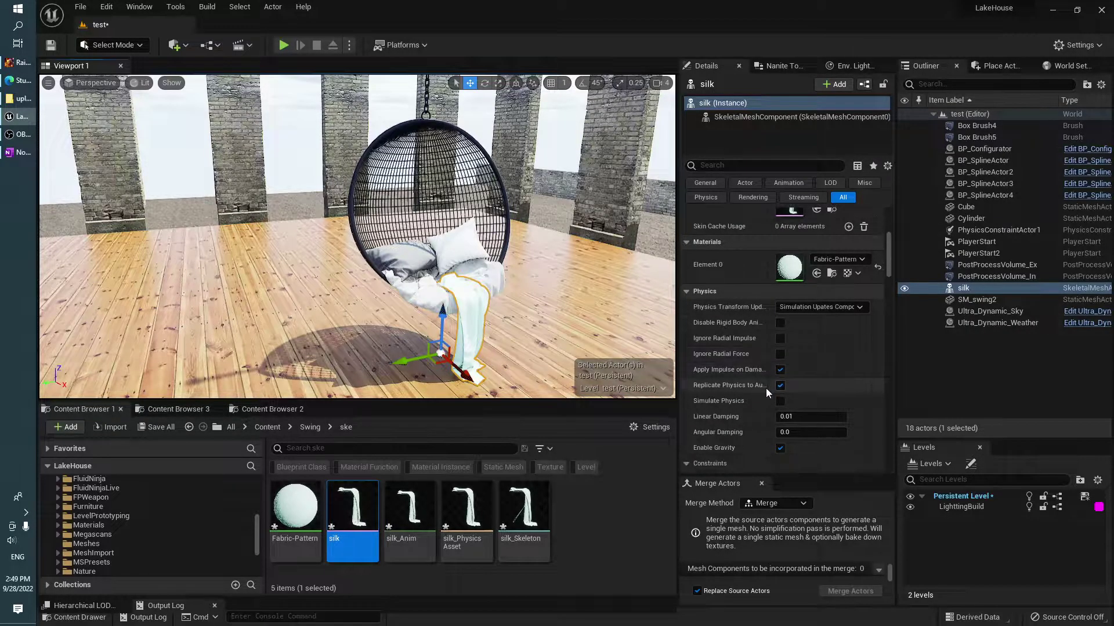
left_click(779, 402)
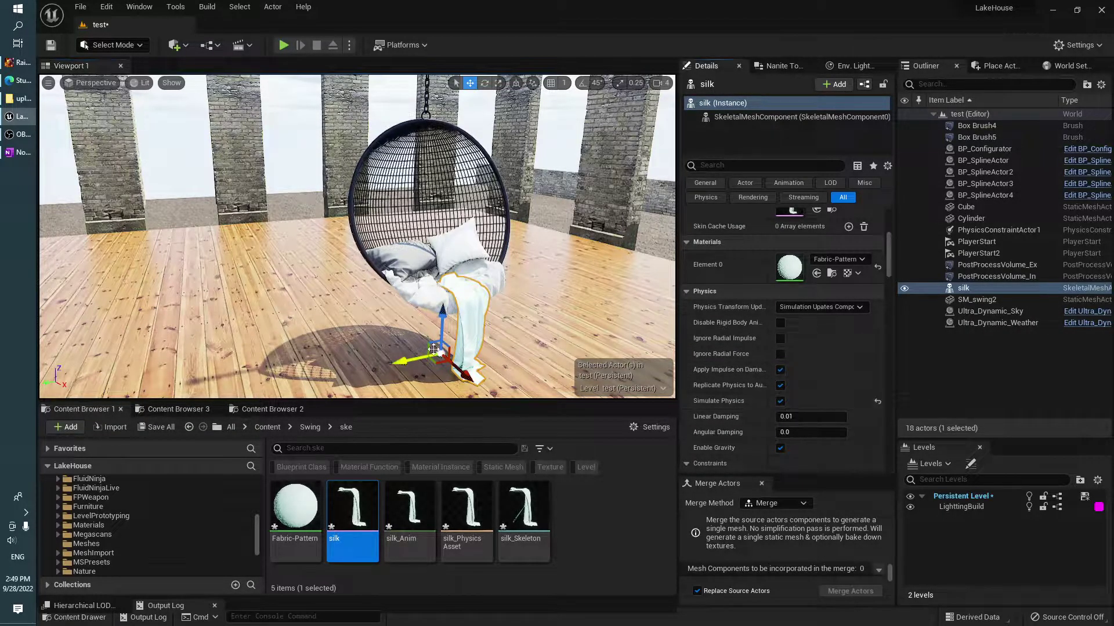
Step: Play-test the level again with physics enabled
right_click_drag(464, 283, 489, 284)
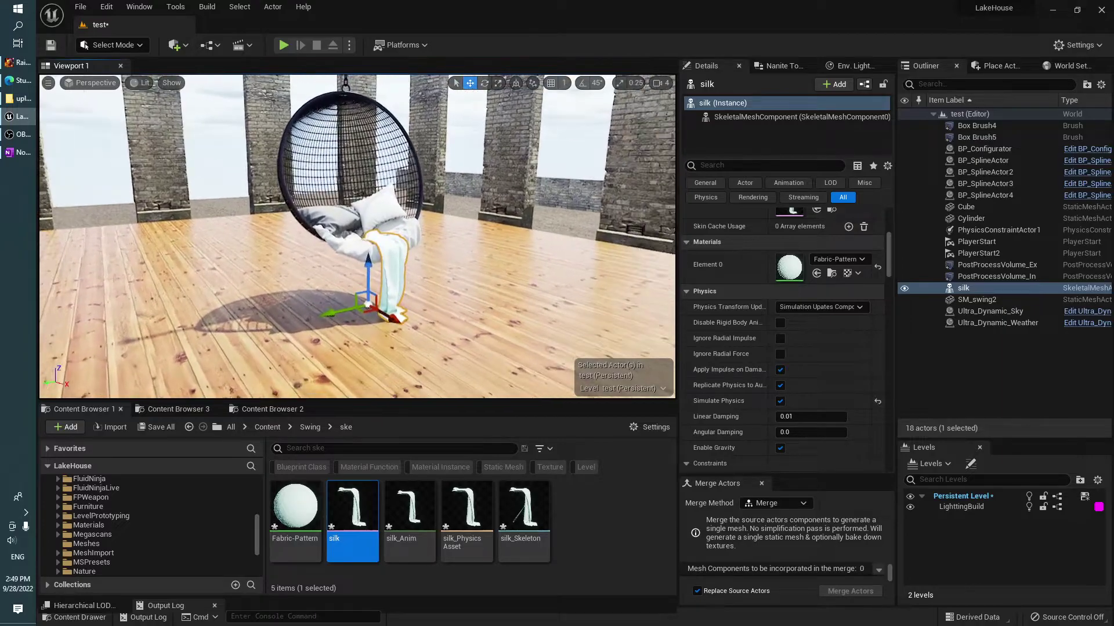
key("alt+p")
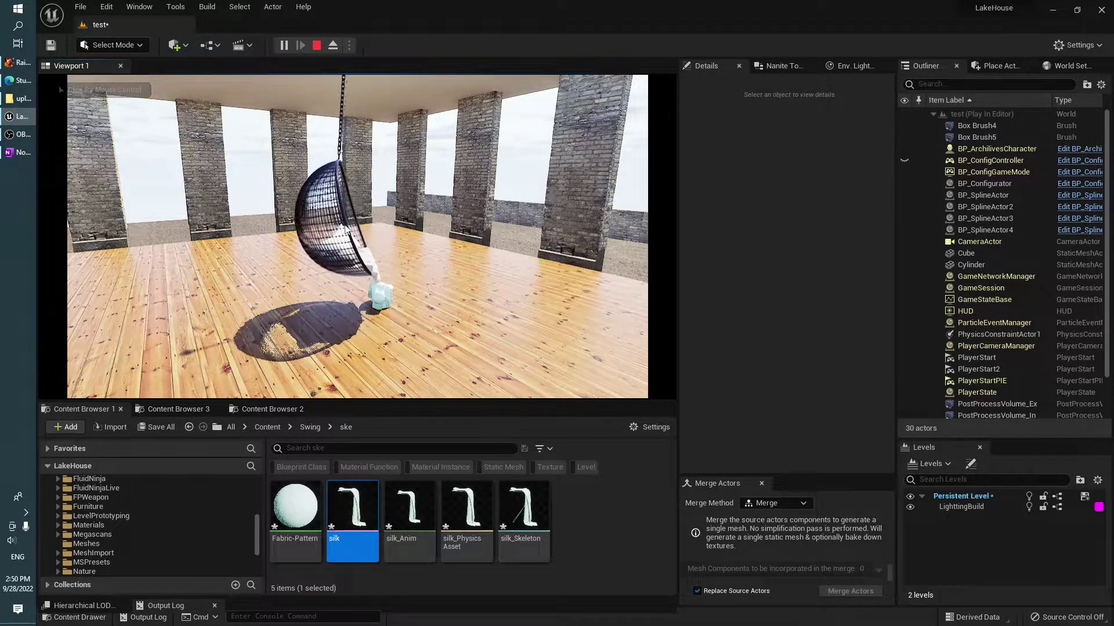
key("Escape")
Step: Find Physics Constraint Actor in the Place Actors list and drag one into the level
left_click(1000, 66)
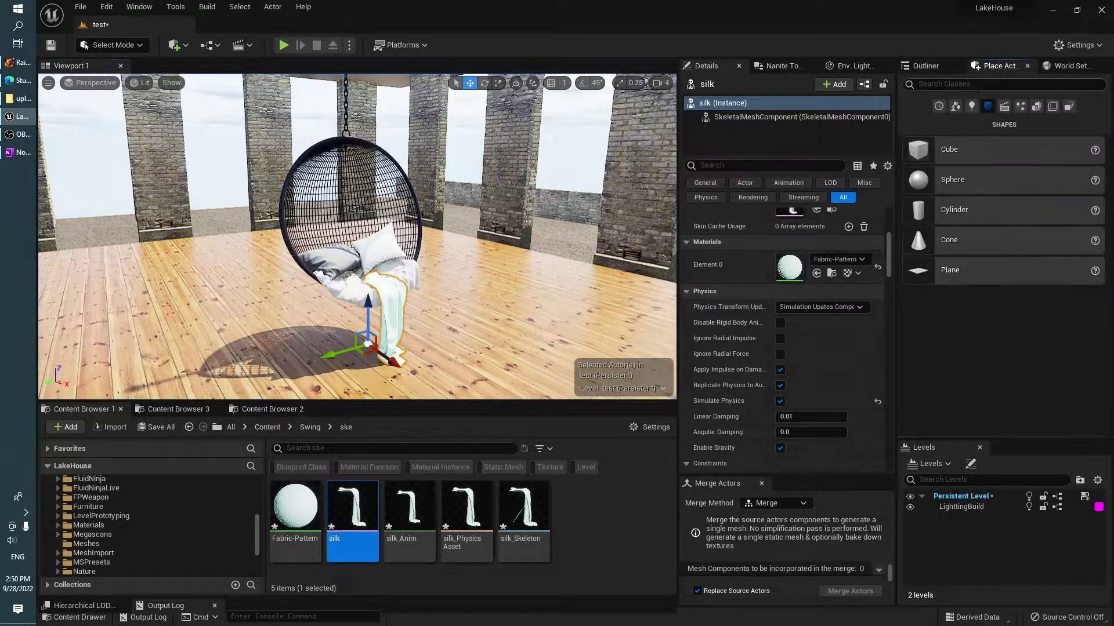
type("phy")
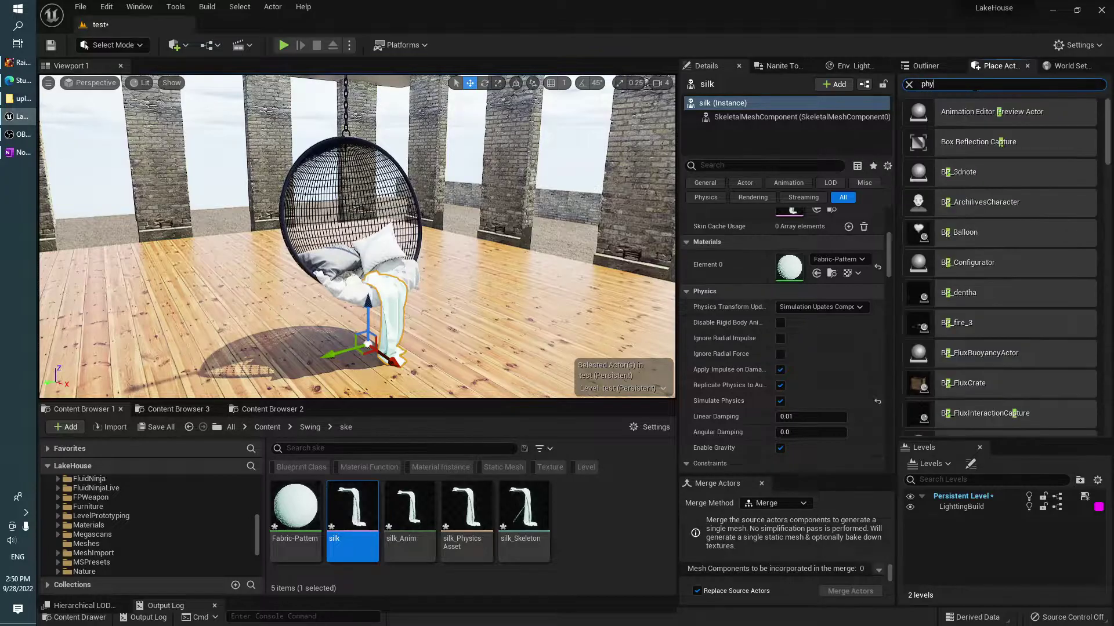
left_click_drag(456, 344, 540, 291)
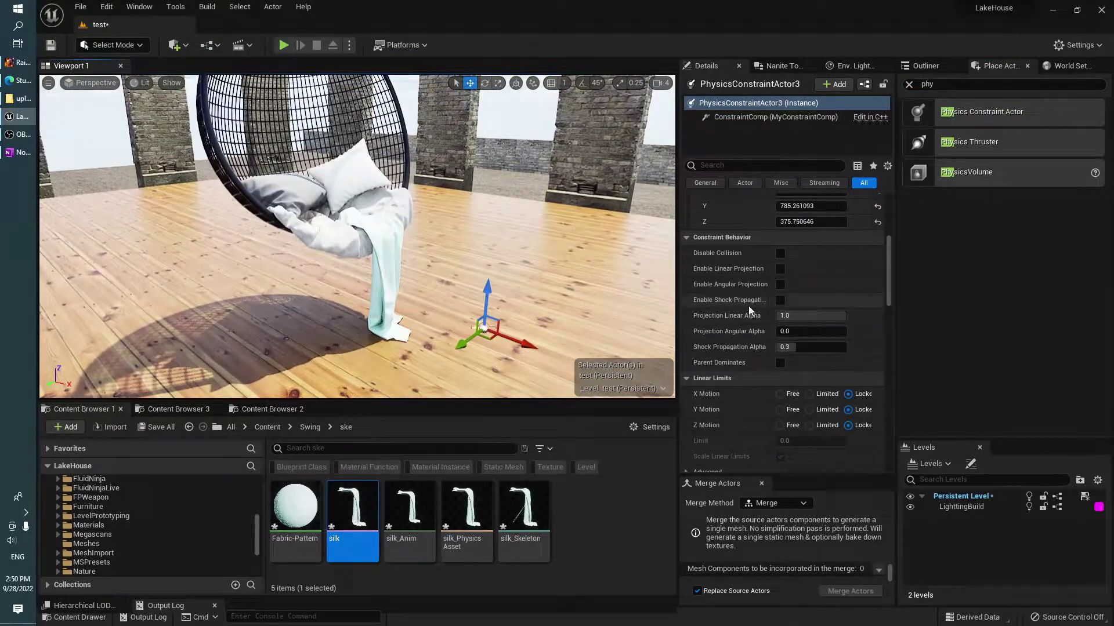
scroll(748, 305, "up", 5)
Step: Set SM_swing2 as Constraint Actor 1 and silk as Actor 2, then raise the constraint to the chair seat
left_click(859, 278)
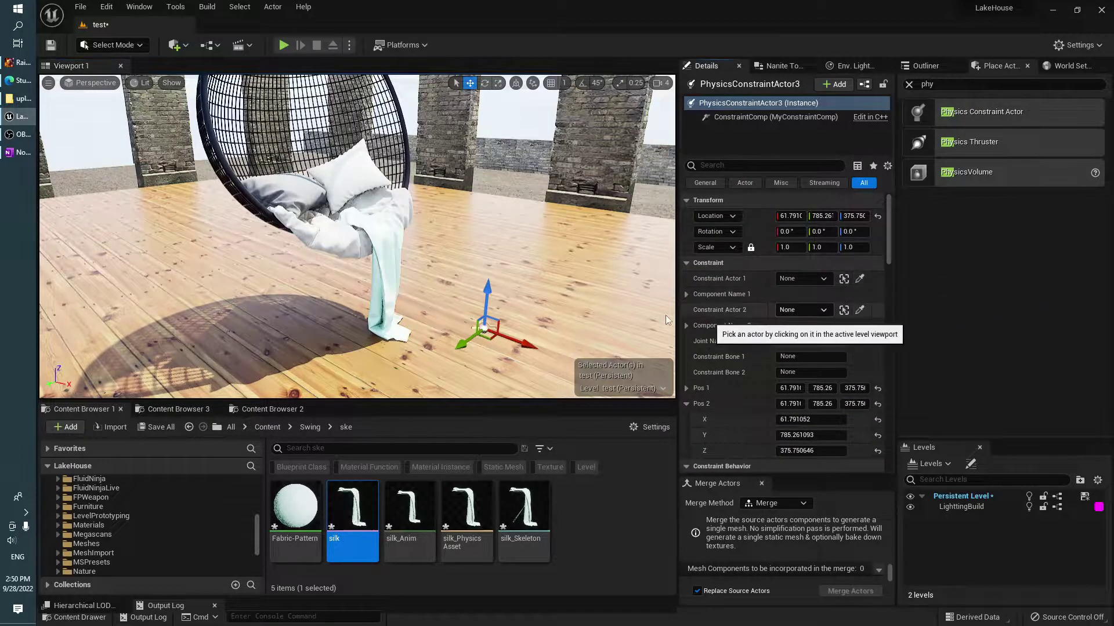
left_click(353, 254)
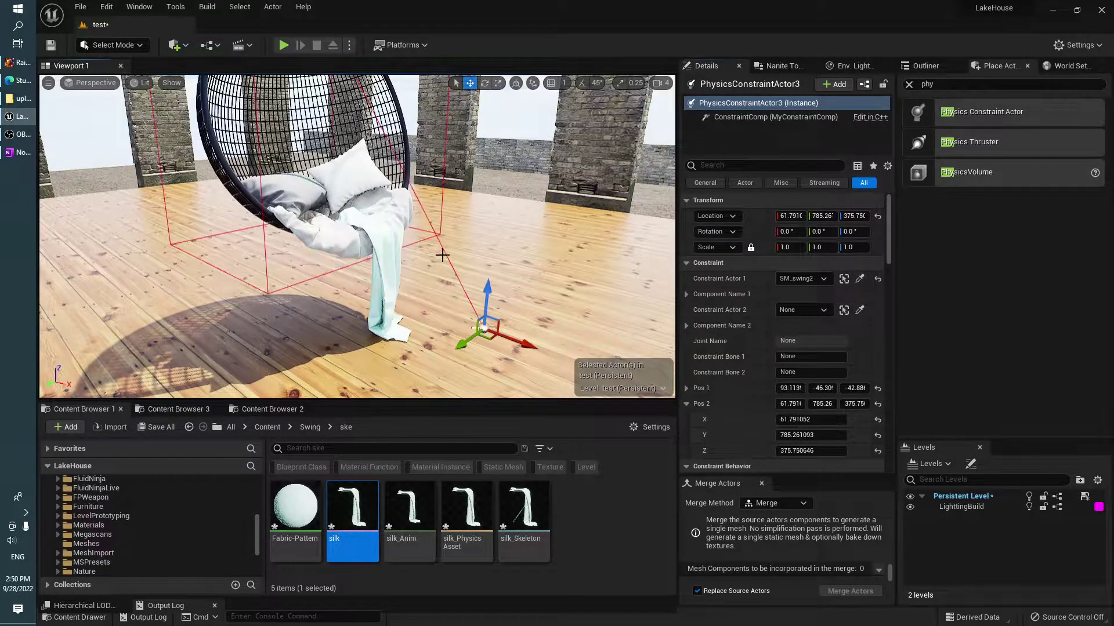
left_click(860, 309)
left_click(454, 285)
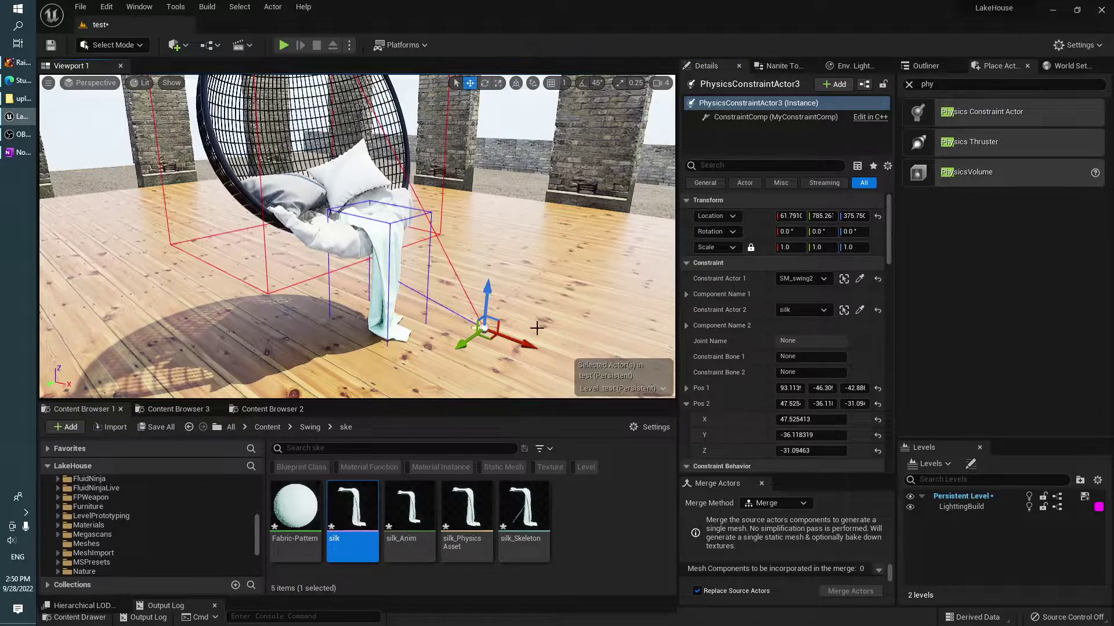
mouse_move(498, 328)
left_mouse_down()
mouse_move(371, 217)
mouse_move(406, 221)
left_mouse_up()
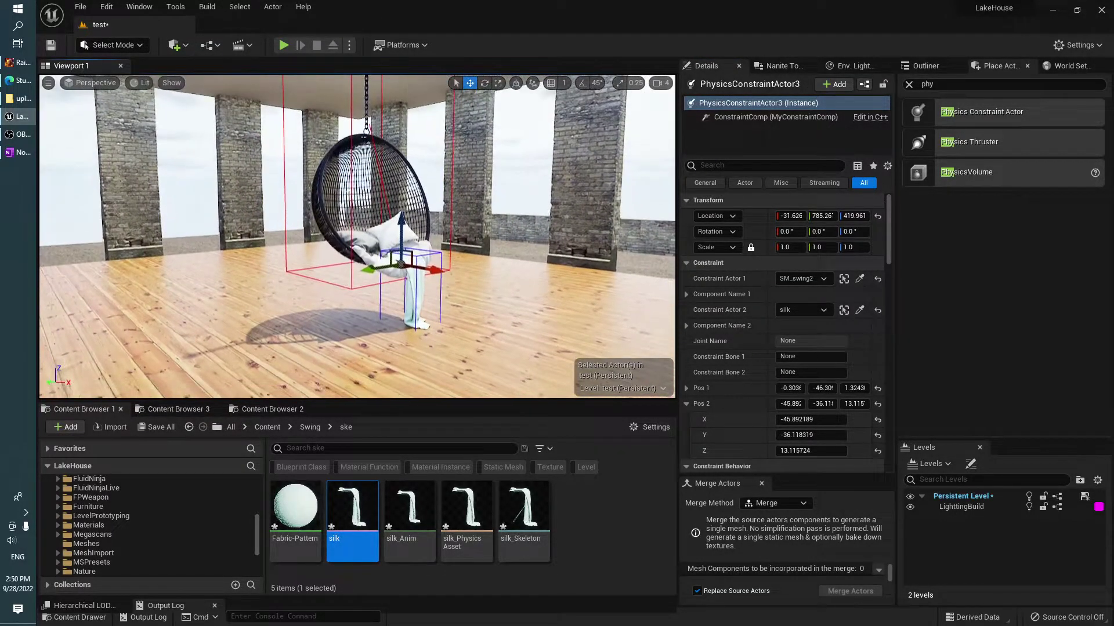
Step: Deselect the constraint and play-test the level, looking around the swing before stopping
scroll(783, 332, "down", 1)
key("Escape")
right_click_drag(480, 297, 480, 298)
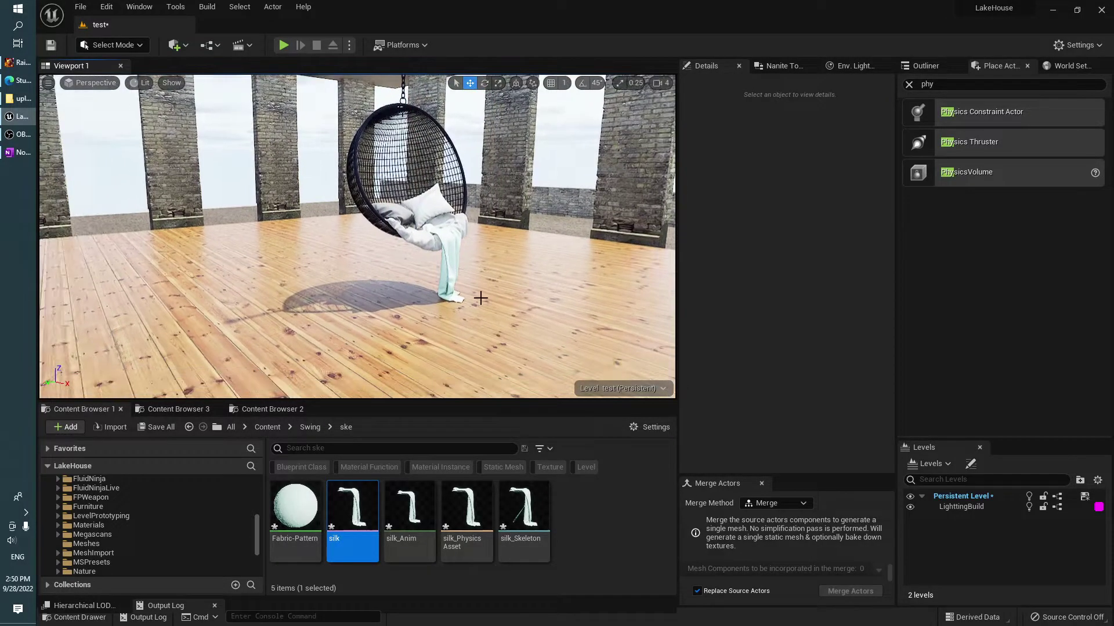
key("alt+p")
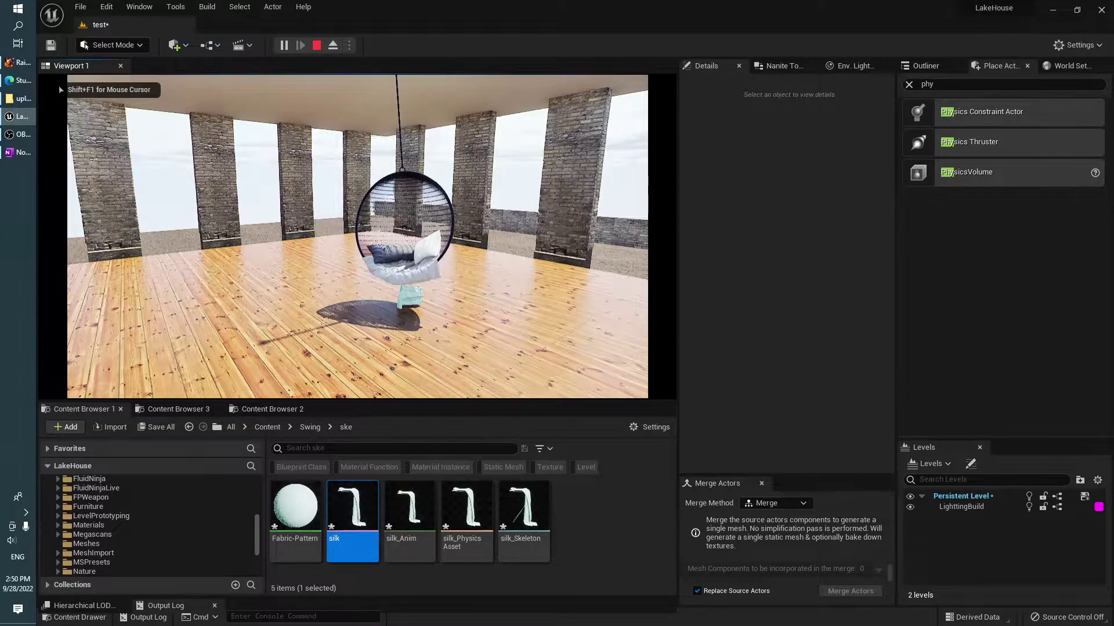
mouse_move(402, 301)
right_mouse_down()
mouse_move(436, 244)
mouse_move(464, 235)
mouse_move(525, 250)
right_mouse_up()
key("Escape")
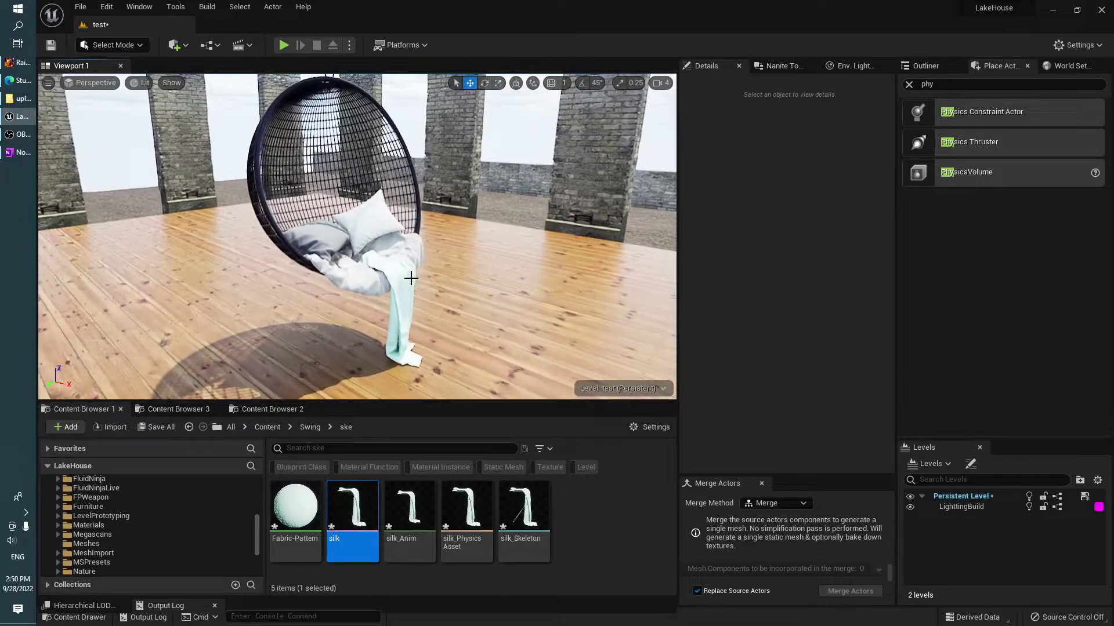
Step: Set PhysicsConstraintActor3's Swing 2 and Twist Motion to Locked
left_click(926, 66)
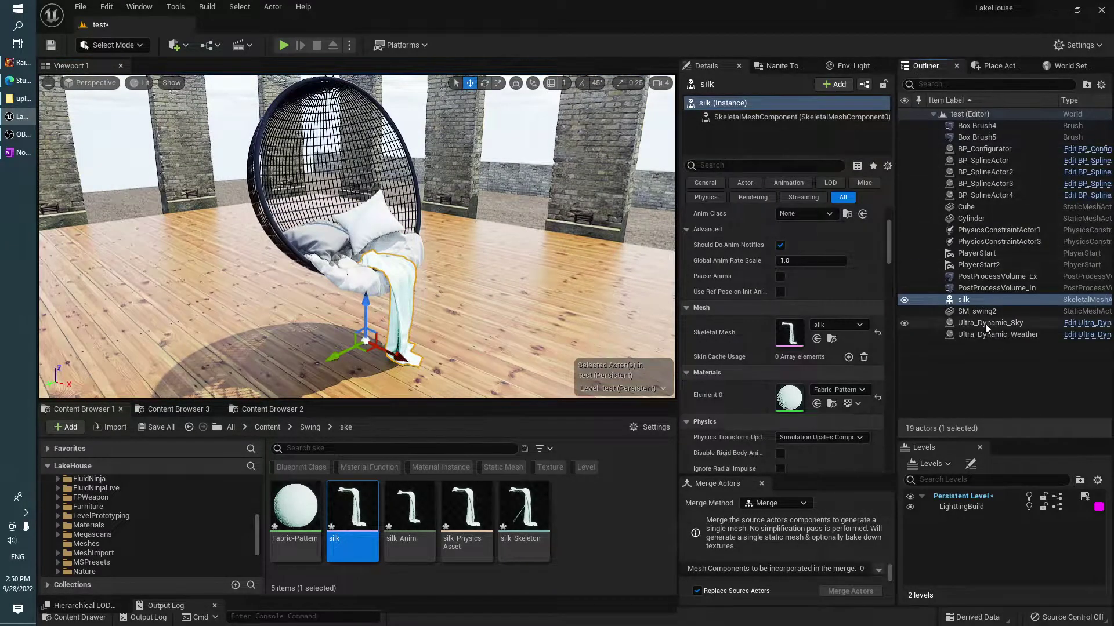
left_click(988, 243)
scroll(823, 347, "down", 3)
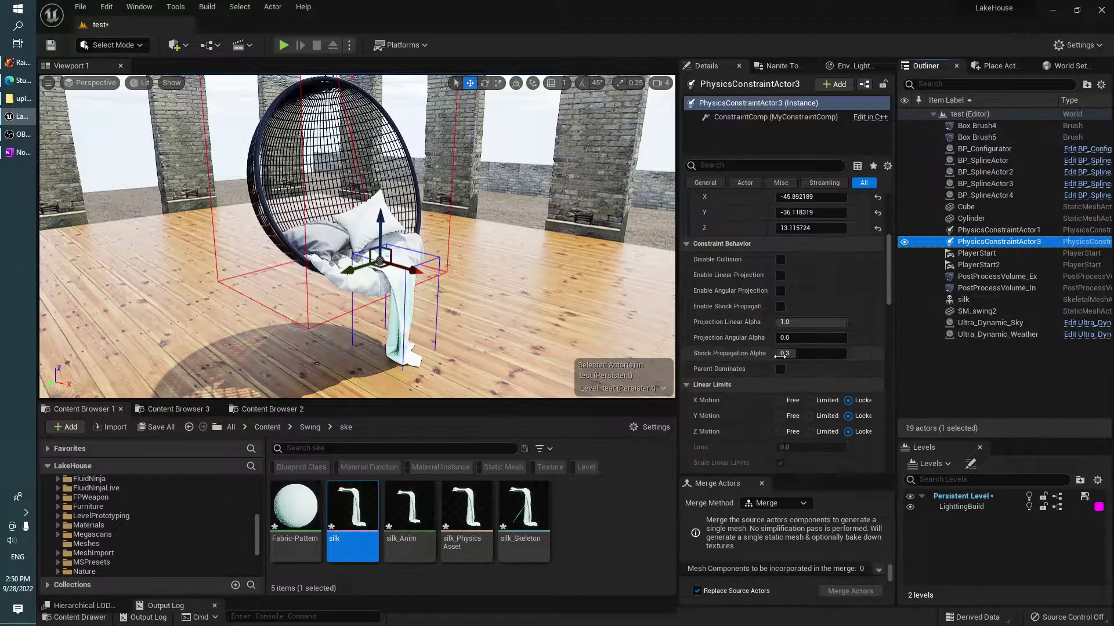
scroll(823, 347, "down", 3)
scroll(823, 346, "down", 3)
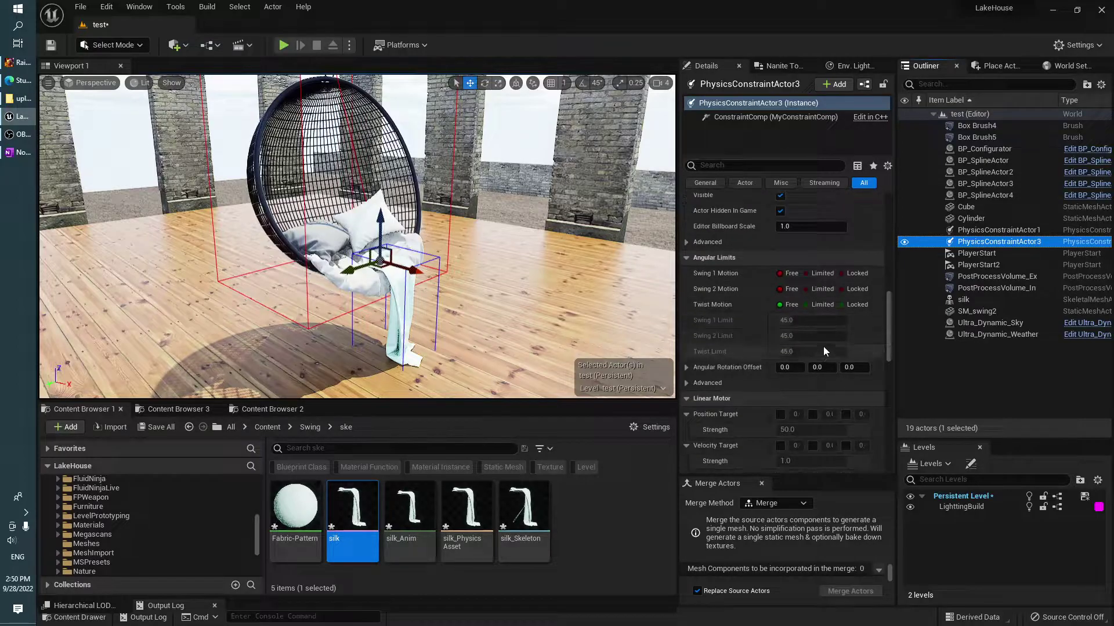
left_click(856, 288)
left_click(856, 305)
Step: Play-test the level to check the silk now stays hanging from the chair
right_click_drag(437, 337, 439, 318)
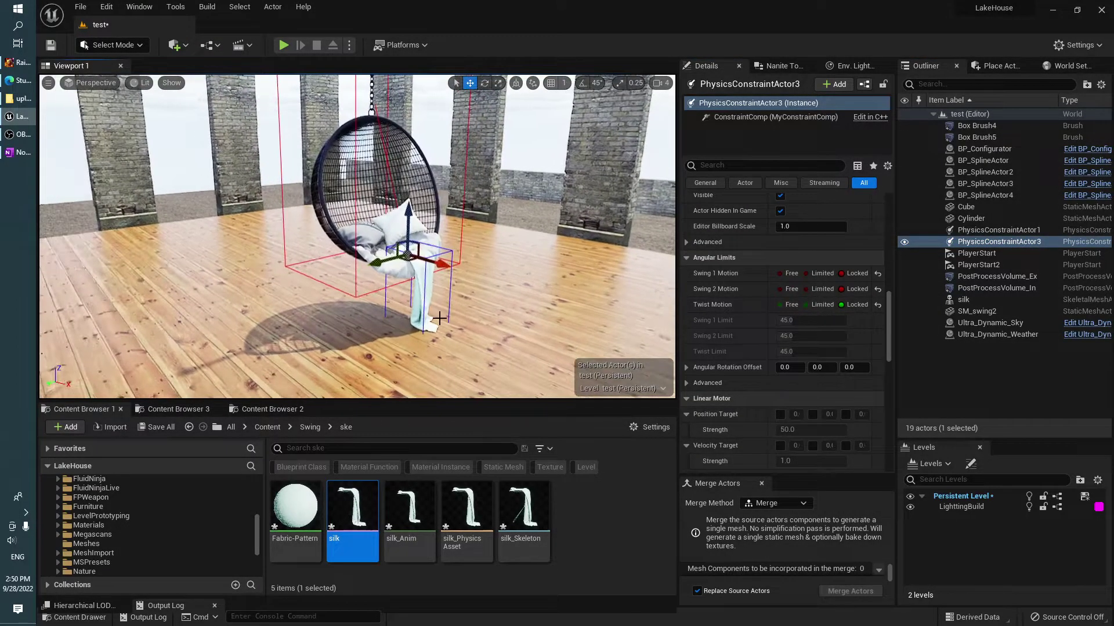
key("alt+p")
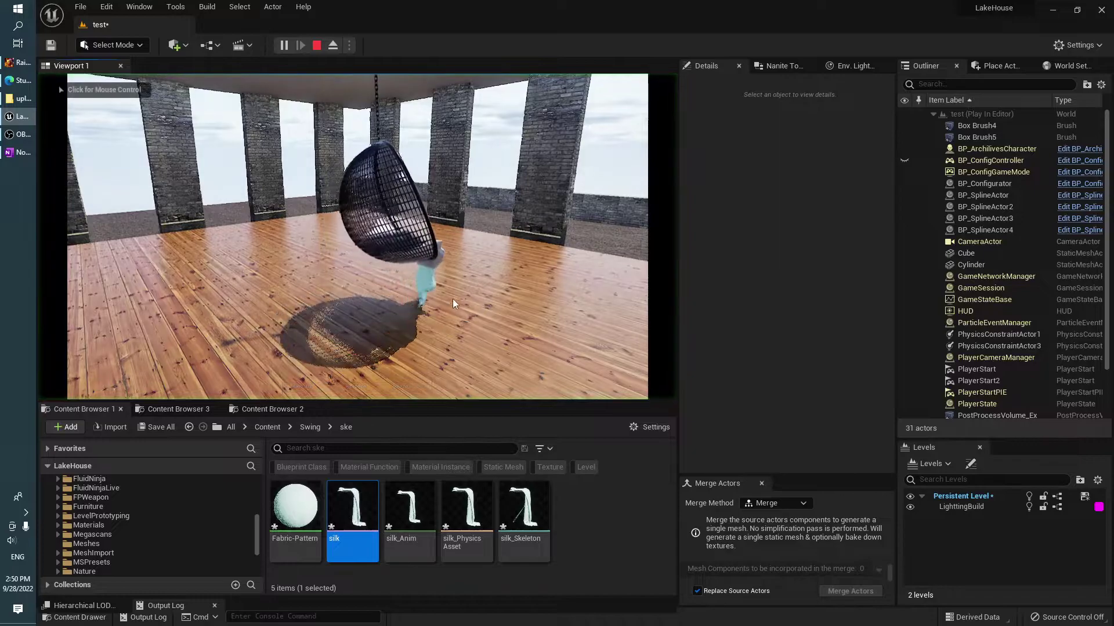
left_click(479, 281)
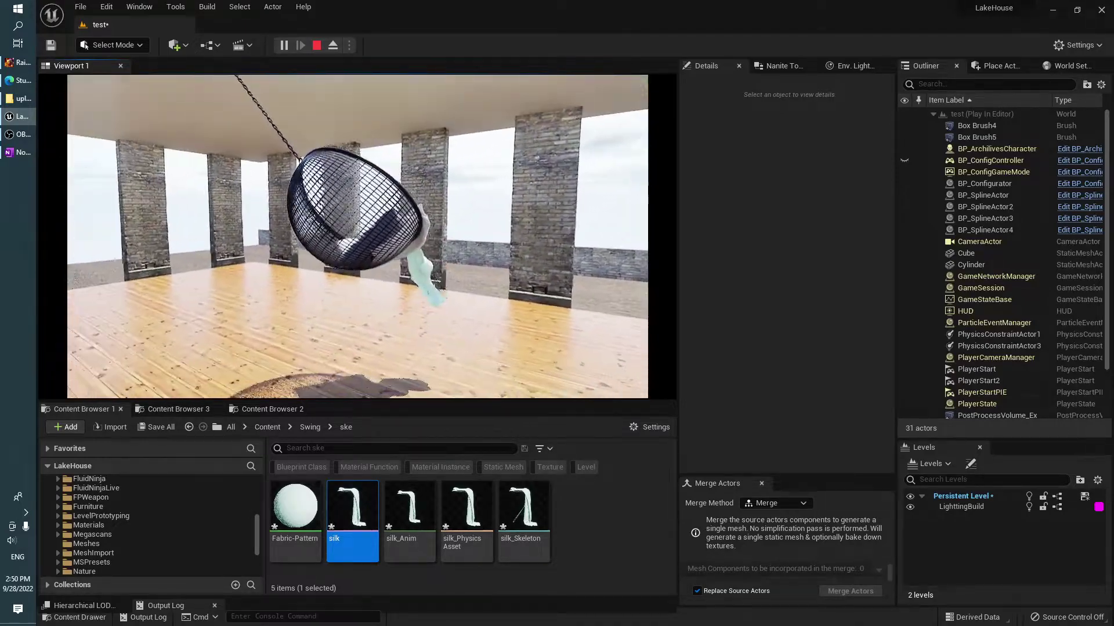
key("Escape")
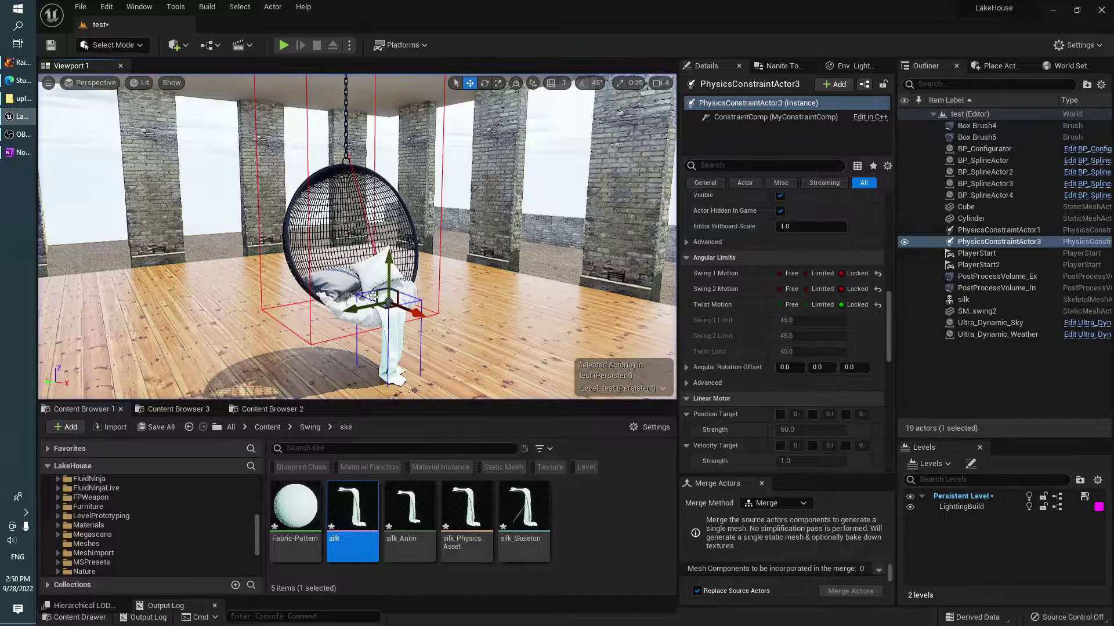
Step: In silk's physics asset, enable angle snap and rotate the capsule body 90° to lie horizontal
double_click(353, 510)
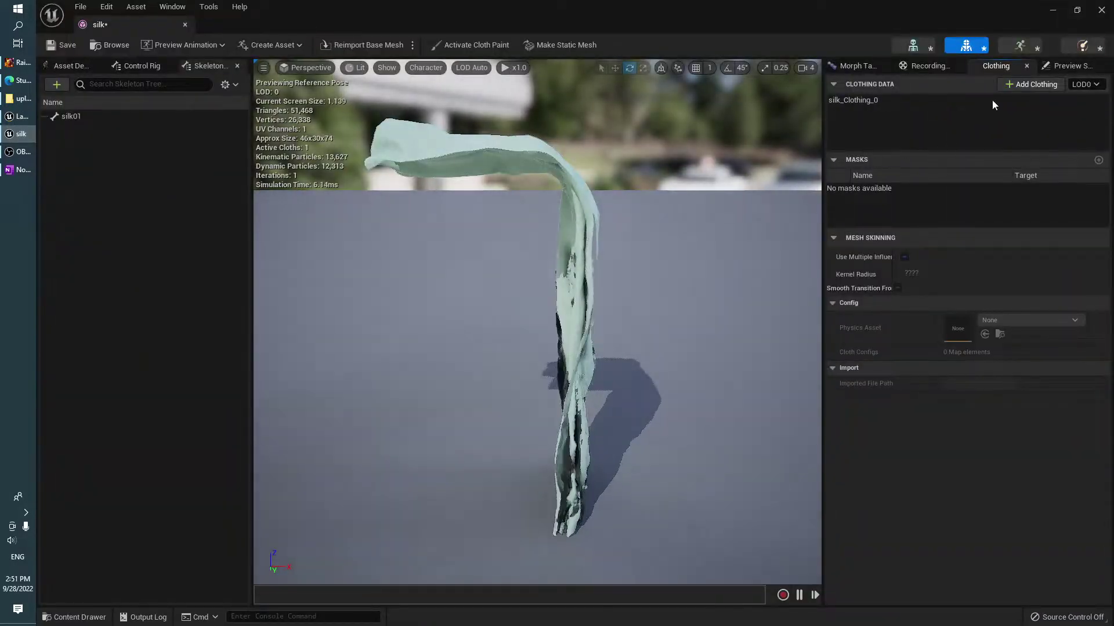
left_click(1093, 46)
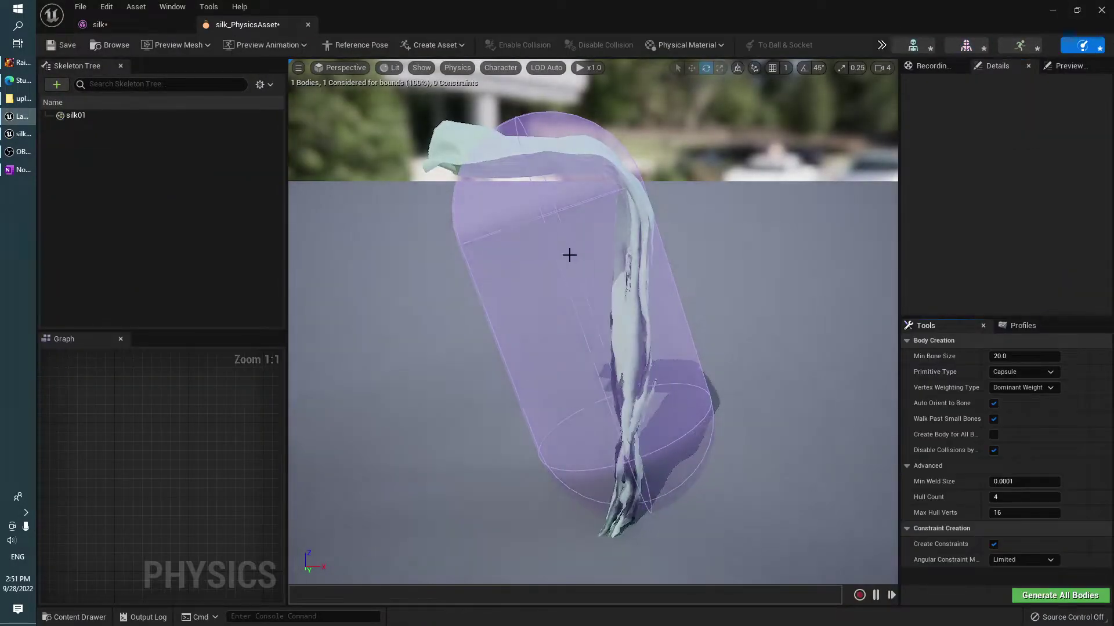
left_click(579, 256)
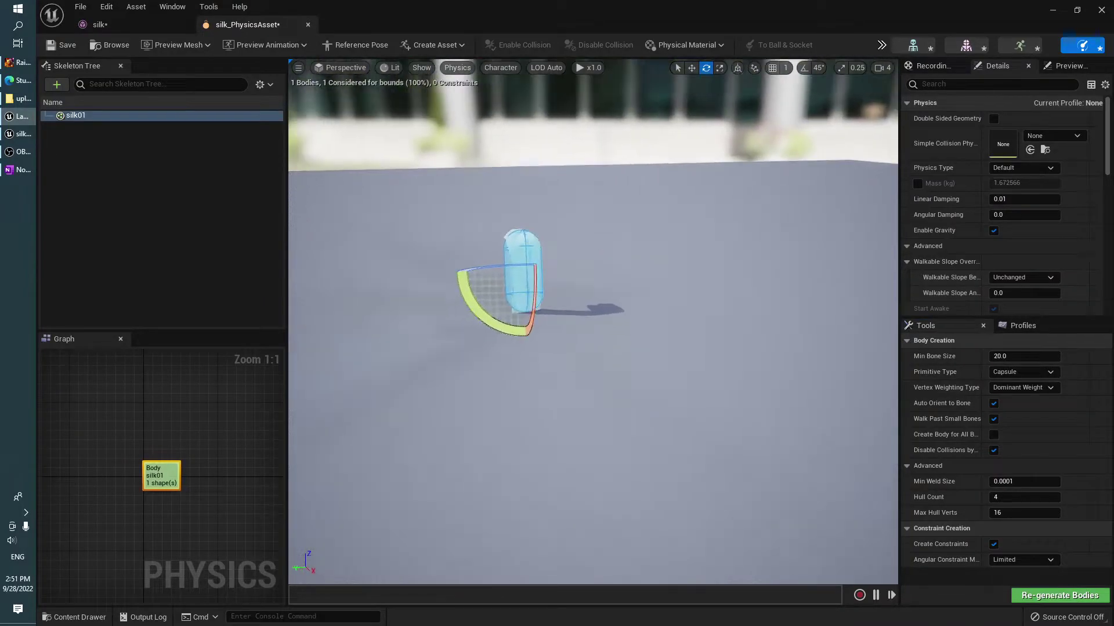
right_click_drag(578, 256, 580, 261)
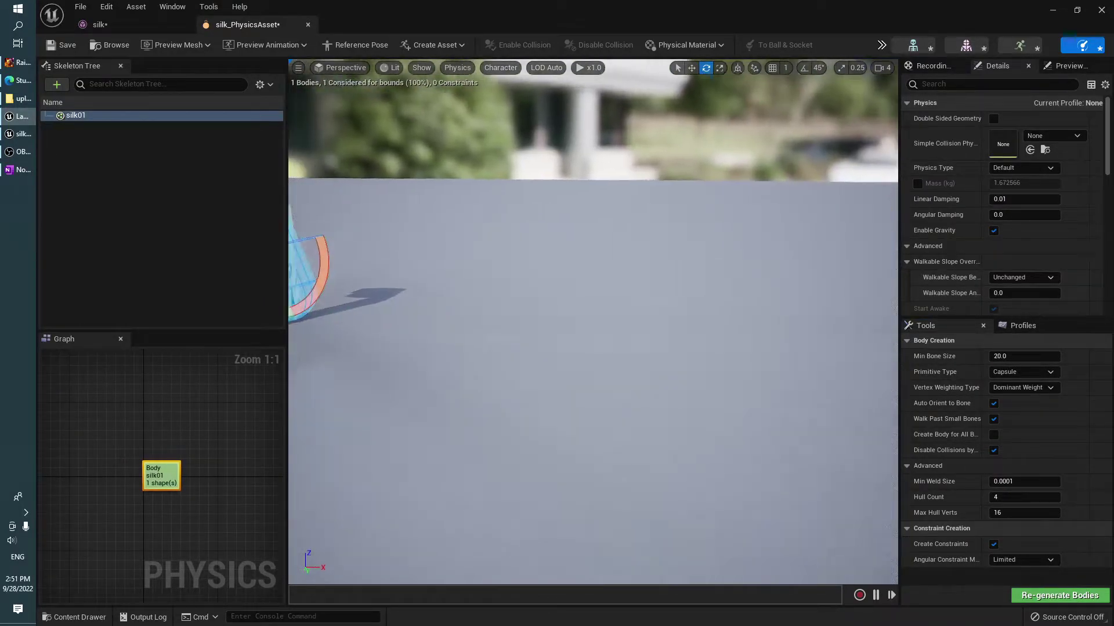
right_click_drag(529, 432, 529, 433)
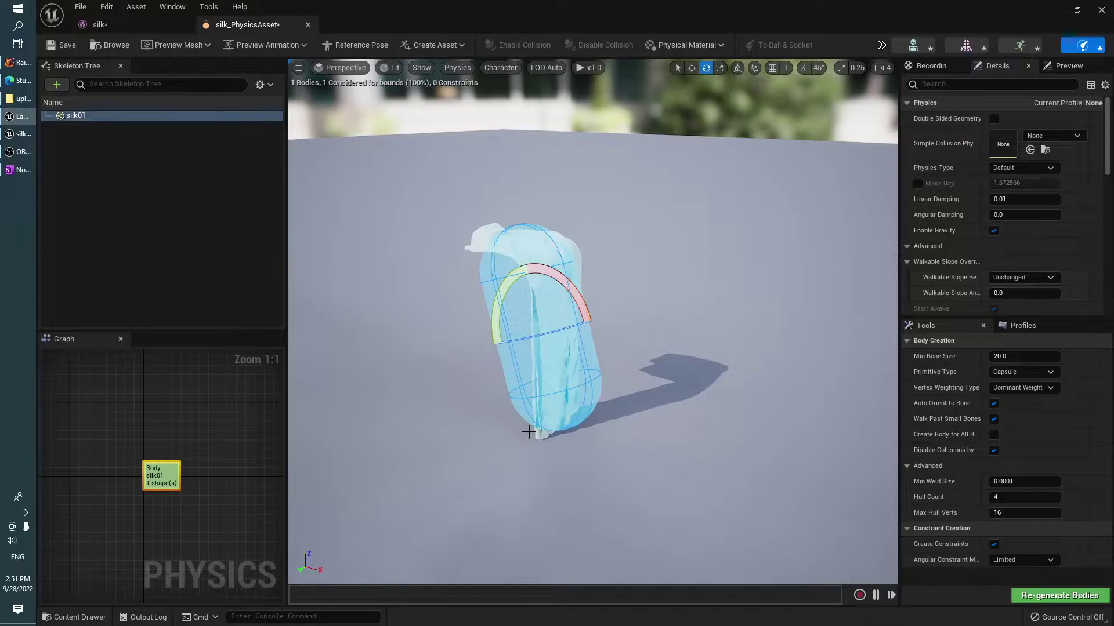
left_click(804, 68)
left_click_drag(494, 325, 522, 264)
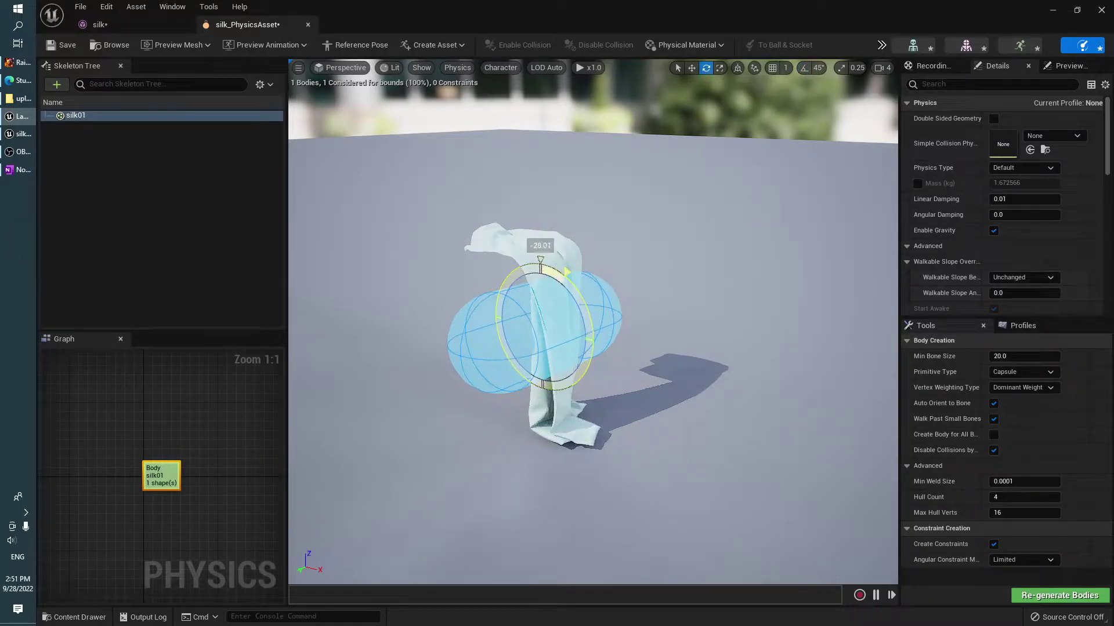
Step: Move the capsule up and across to sit along the cloth's top edge
left_click_drag(580, 340, 554, 336)
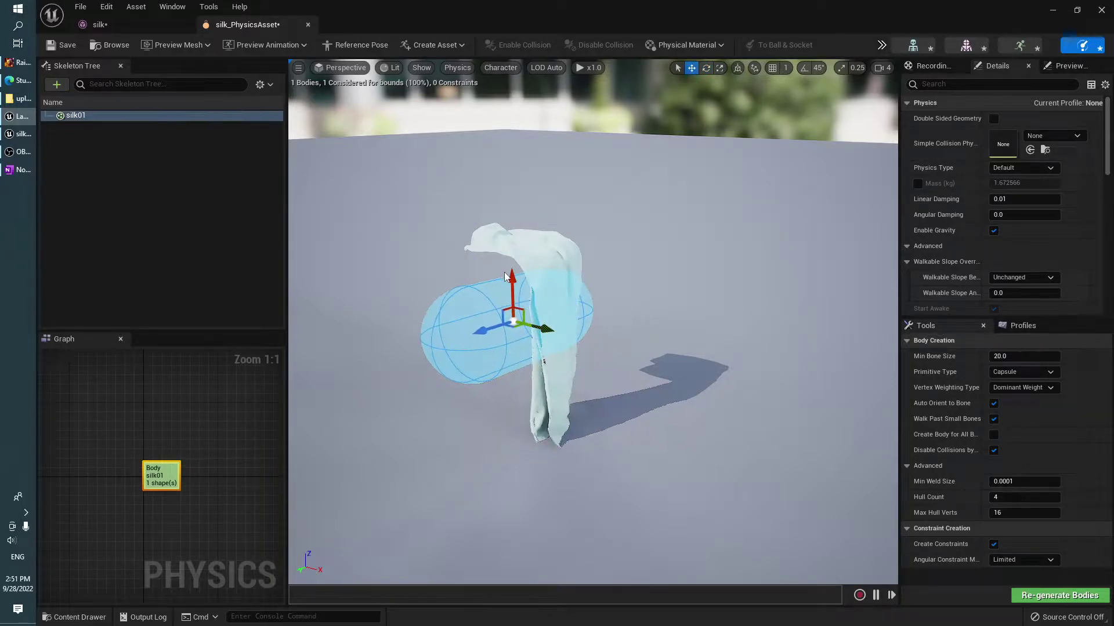
left_click_drag(505, 276, 518, 238)
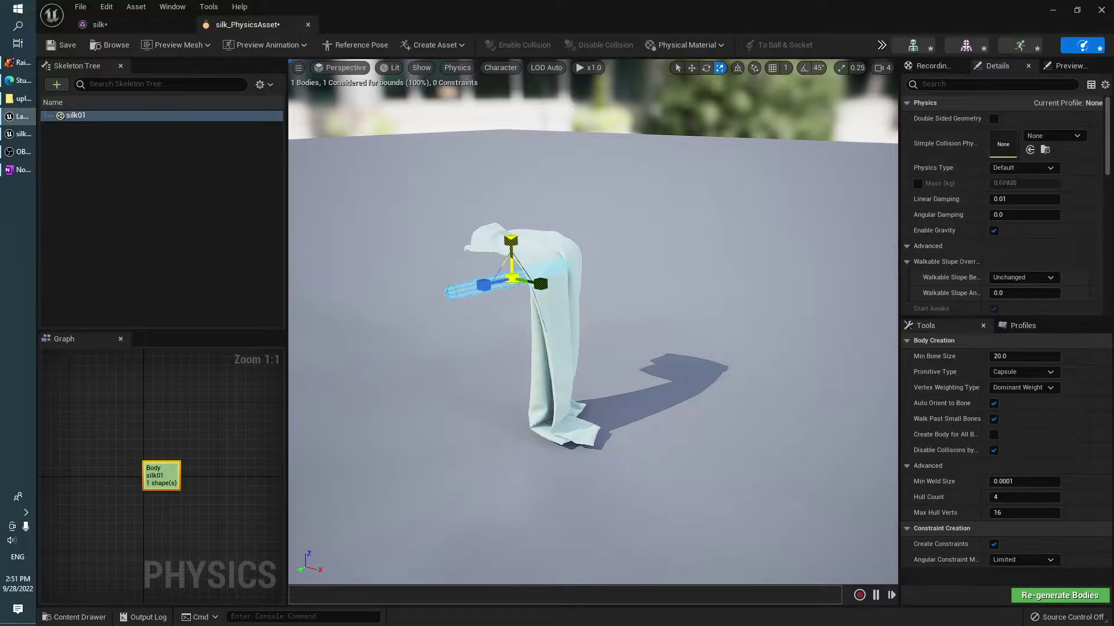
key("w")
scroll(575, 179, "up", 5)
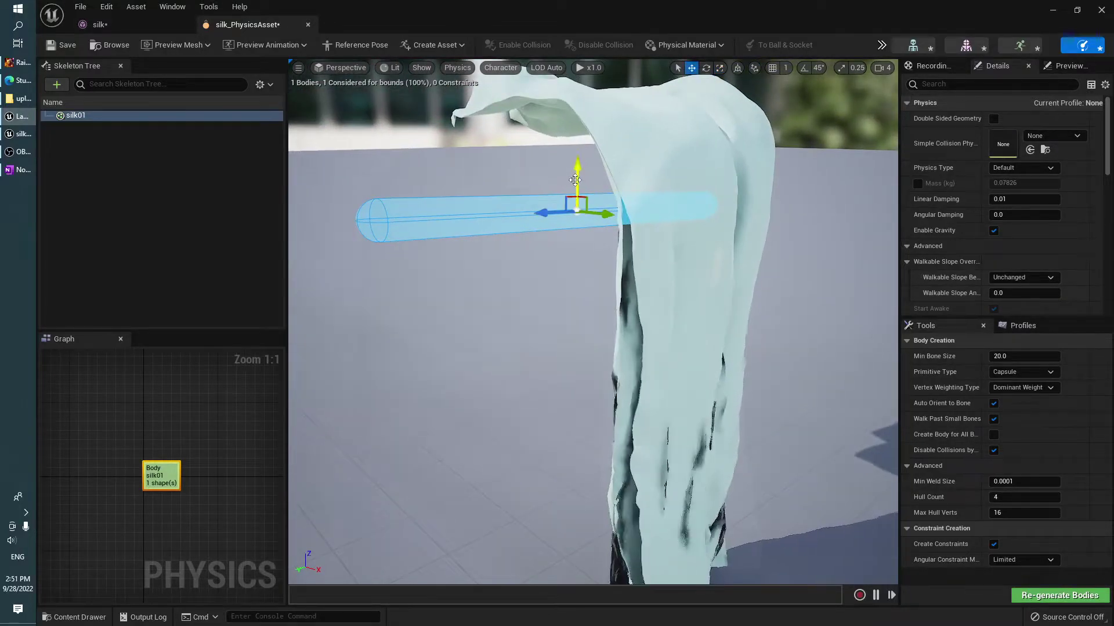
mouse_move(574, 180)
left_mouse_down()
mouse_move(575, 103)
mouse_move(615, 174)
mouse_move(580, 192)
mouse_move(618, 219)
left_mouse_up()
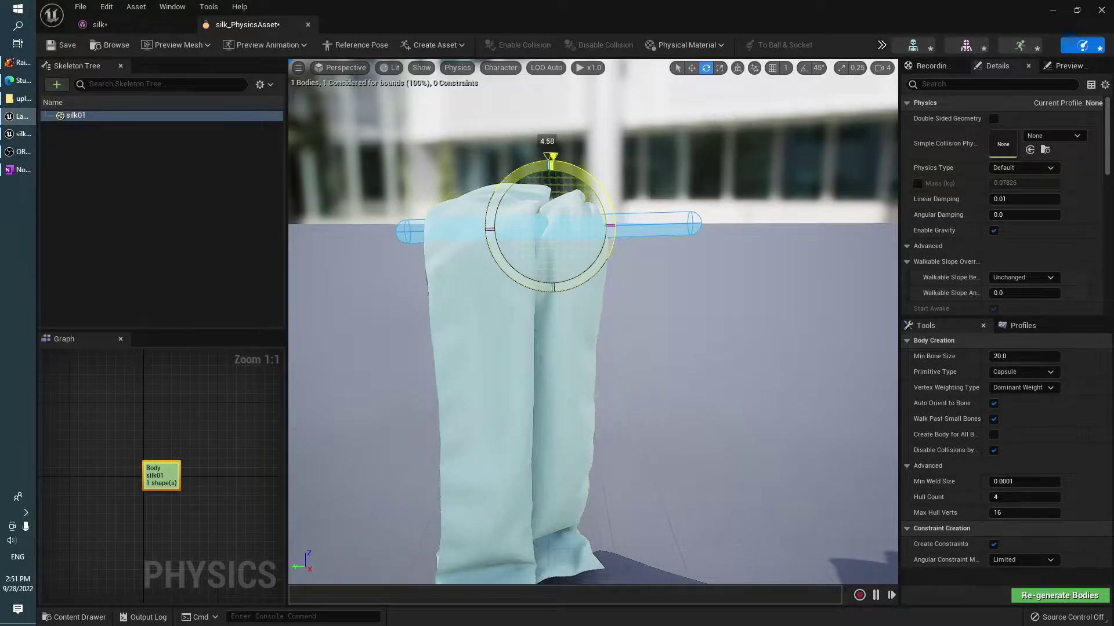
key("w")
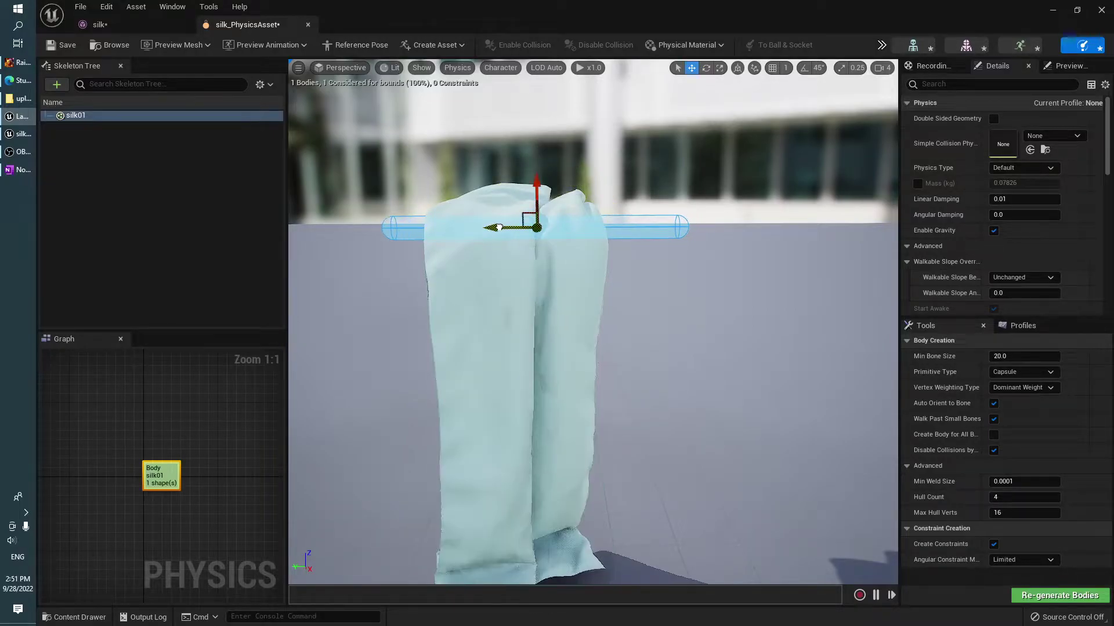
left_click_drag(512, 228, 475, 228)
Step: Fine-tune the capsule's X position, check the cloth from several angles, and close the editor
key("r")
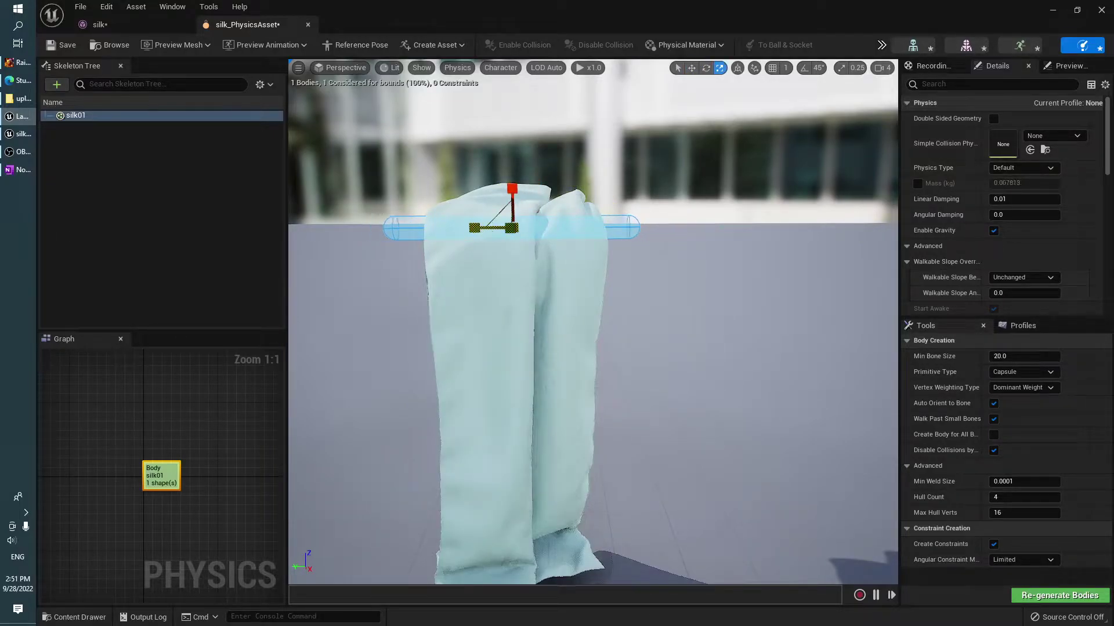
key("w")
right_click_drag(506, 286, 507, 285)
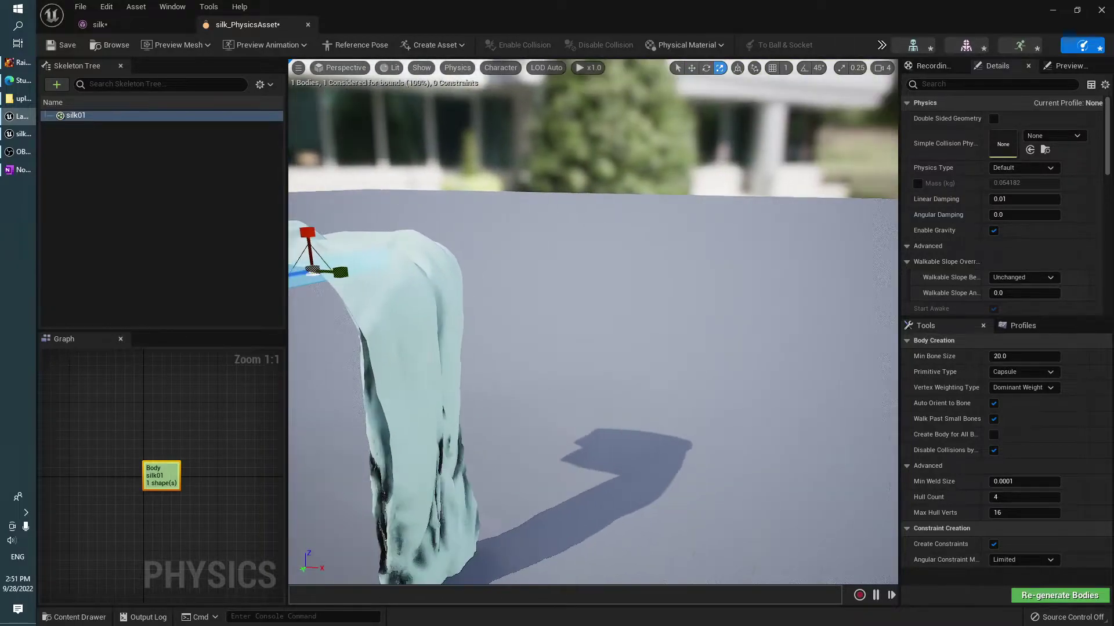
left_click_drag(607, 294, 621, 288)
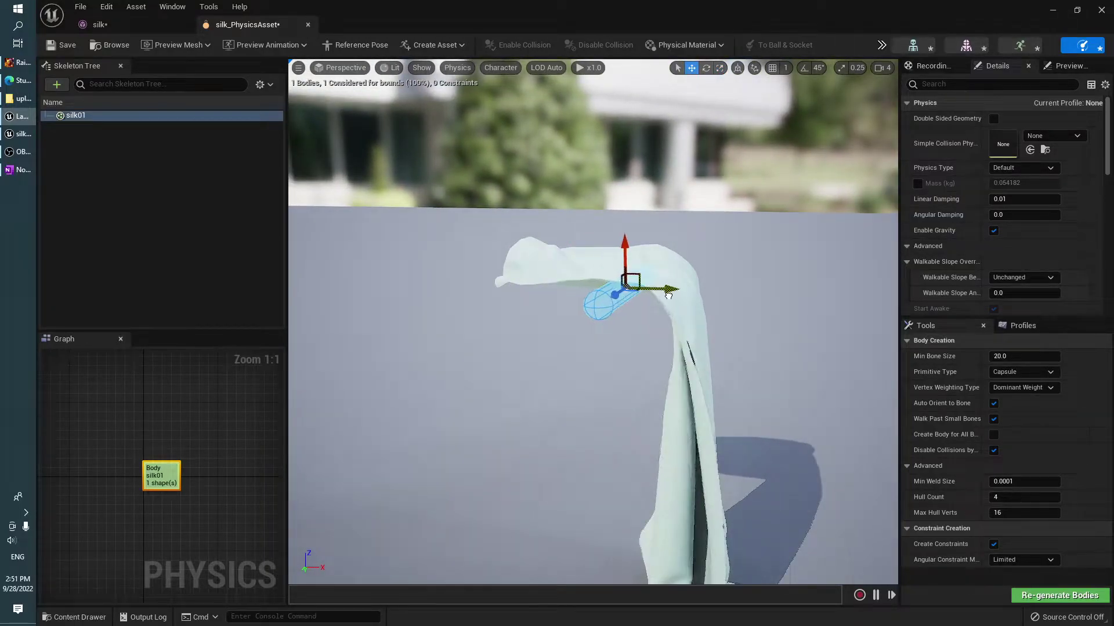
right_click_drag(698, 314, 698, 315)
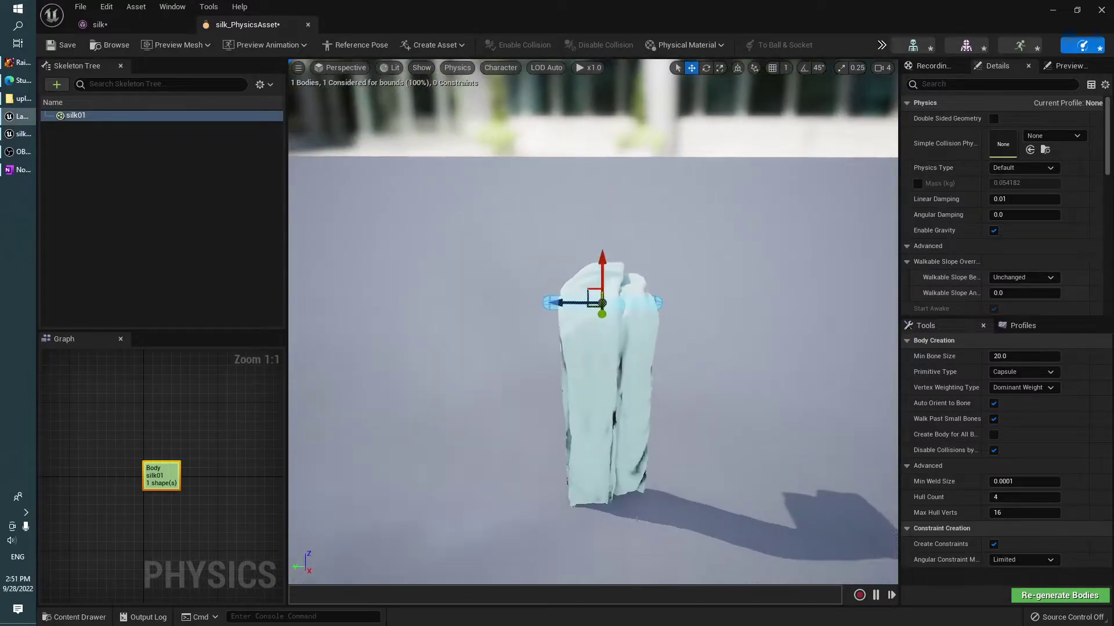
right_click_drag(658, 365, 658, 364)
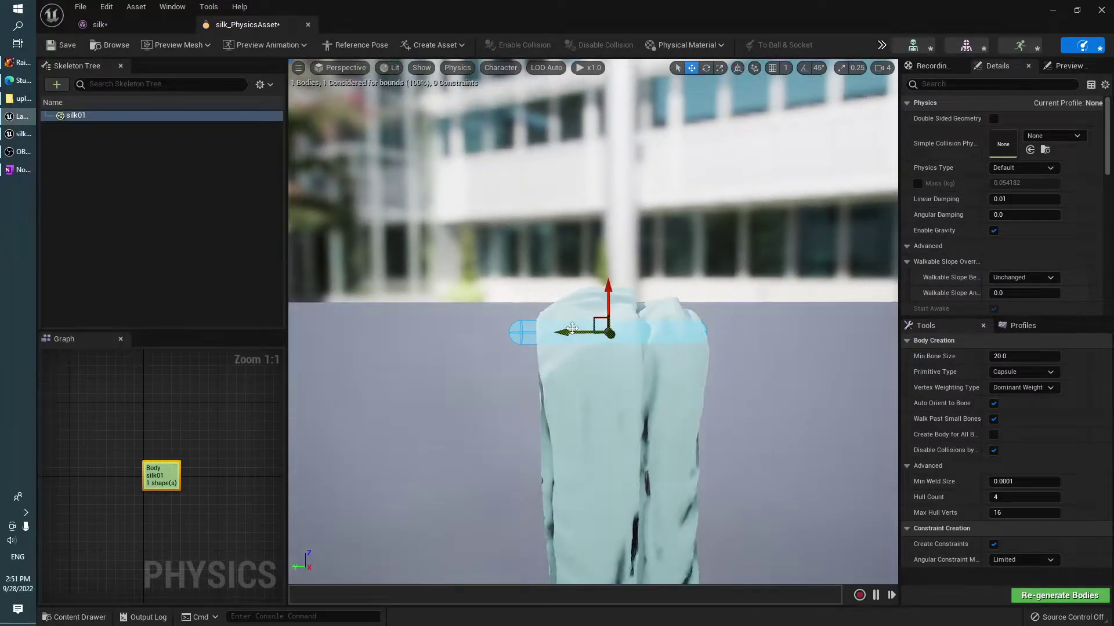
mouse_move(575, 333)
right_mouse_down()
mouse_move(602, 299)
mouse_move(588, 284)
right_mouse_up()
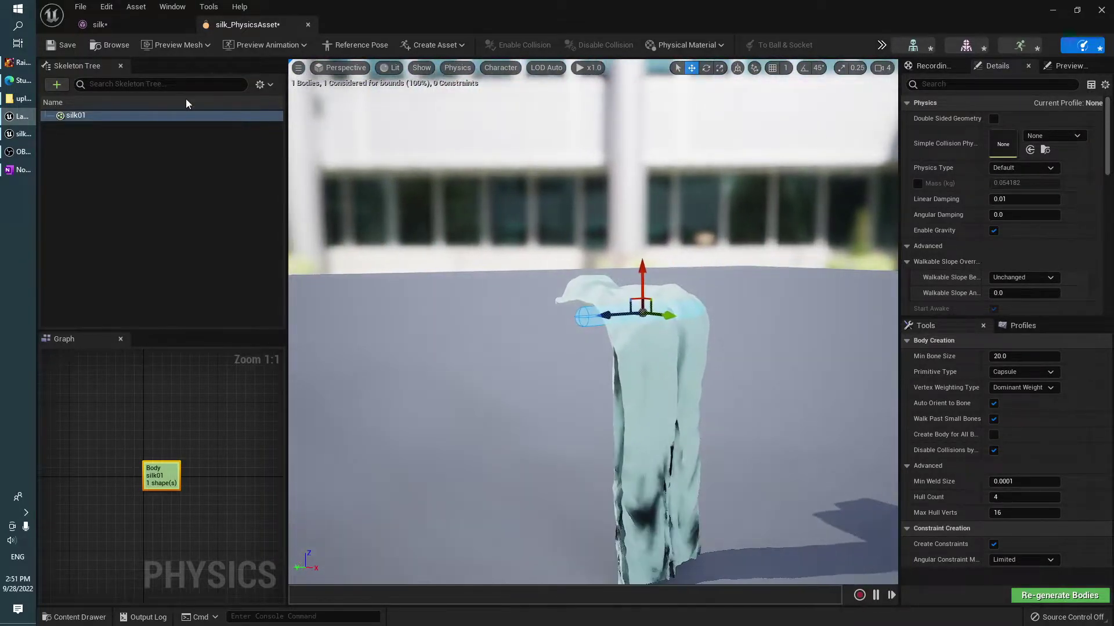
left_click(1101, 11)
Step: Run a brief play-test of the swing and stop it
right_click_drag(554, 270, 554, 270)
left_click(510, 281)
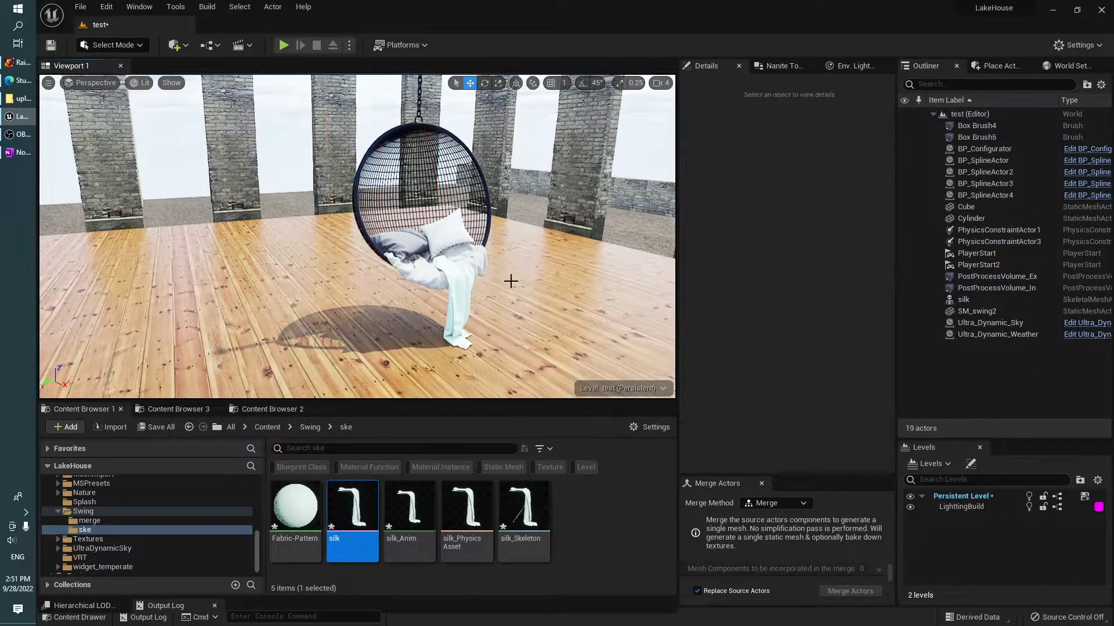
left_click(281, 45)
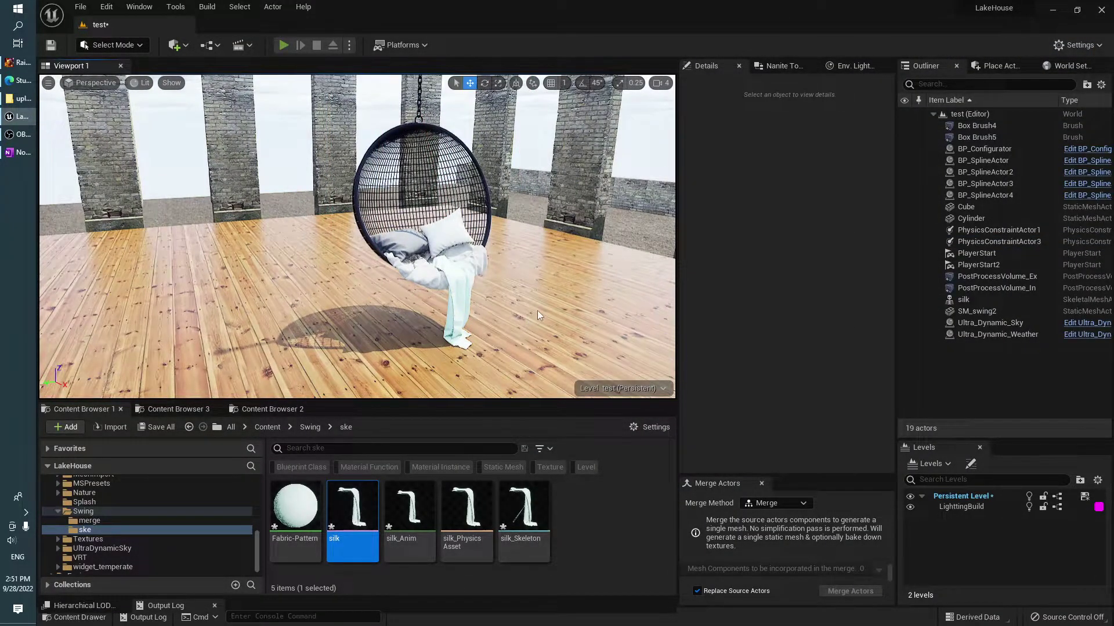
key("Escape")
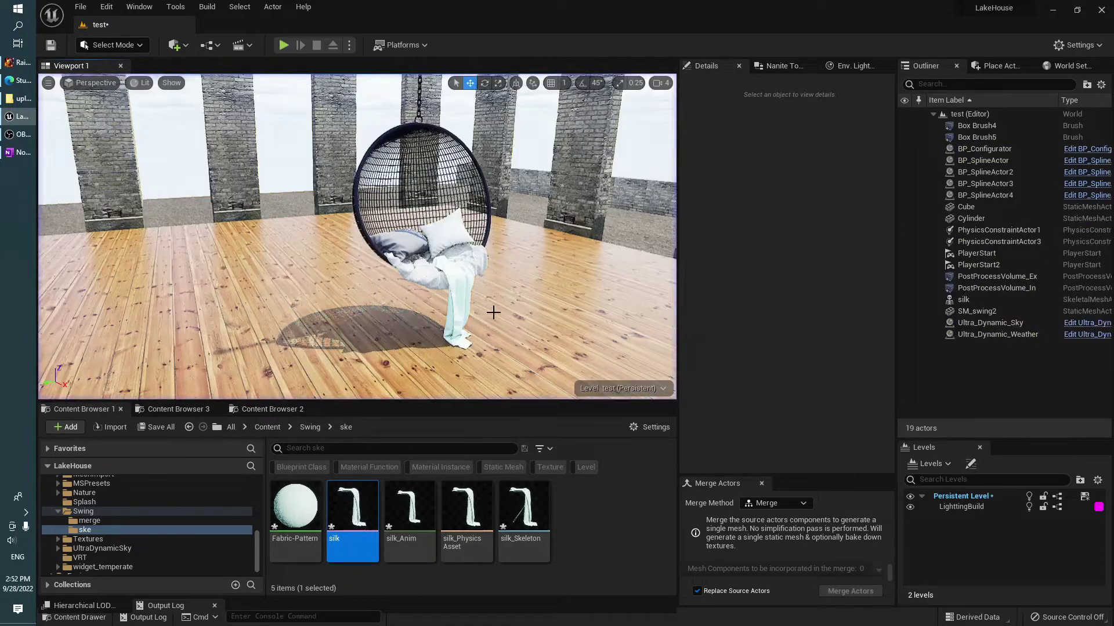
Step: Check silk, SM_swing2 and the constraint actors, then frame PhysicsConstraintActor3 with the swing centred
left_click(408, 316)
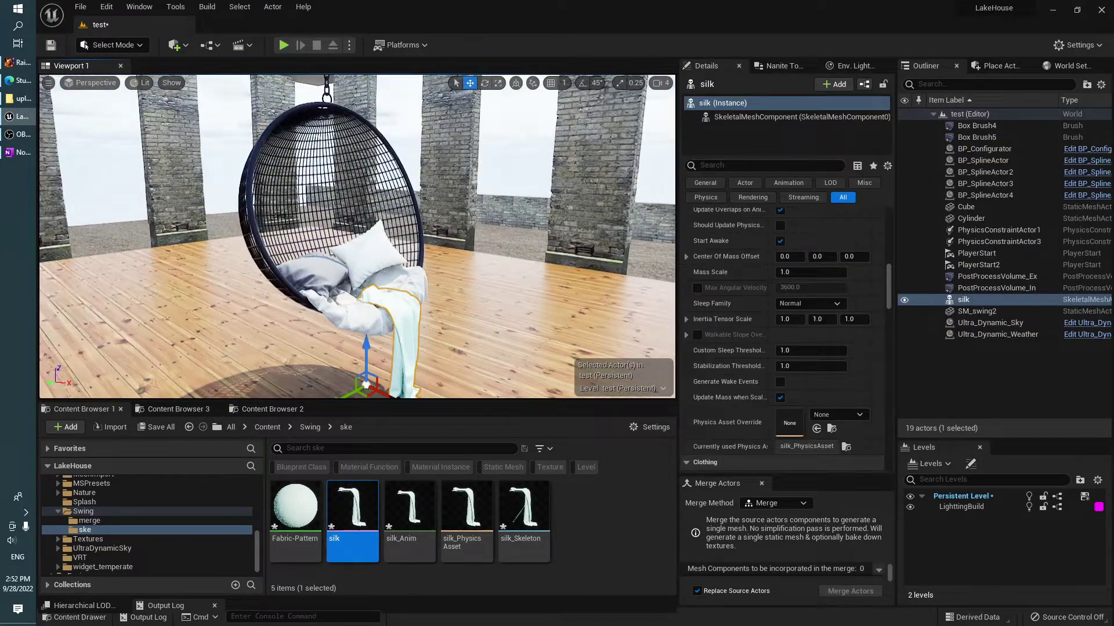
left_click(998, 311)
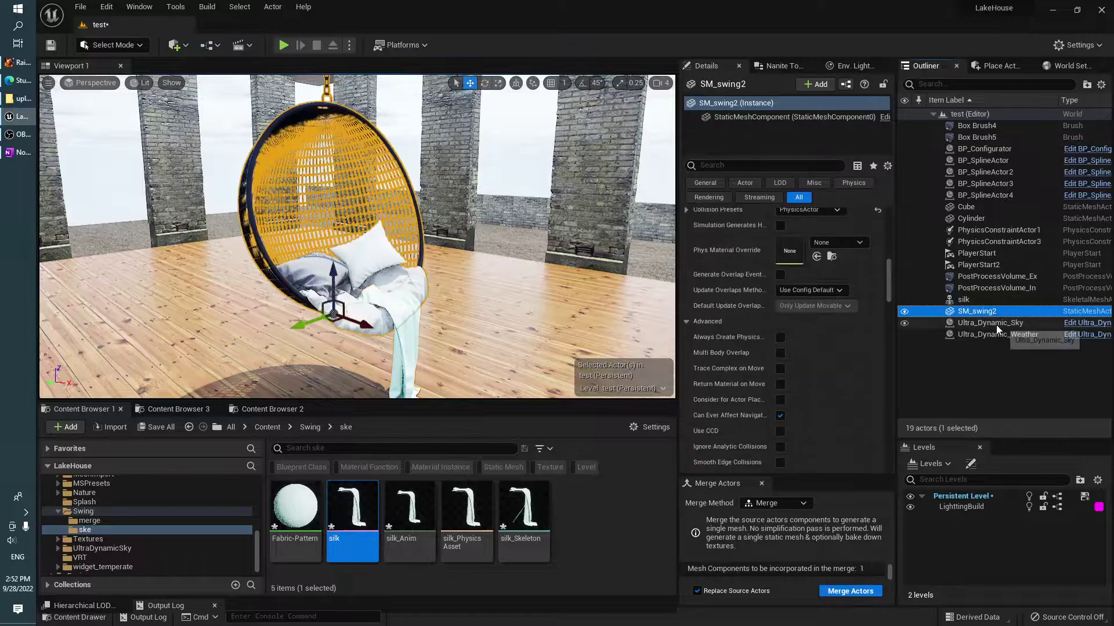
left_click(1009, 230)
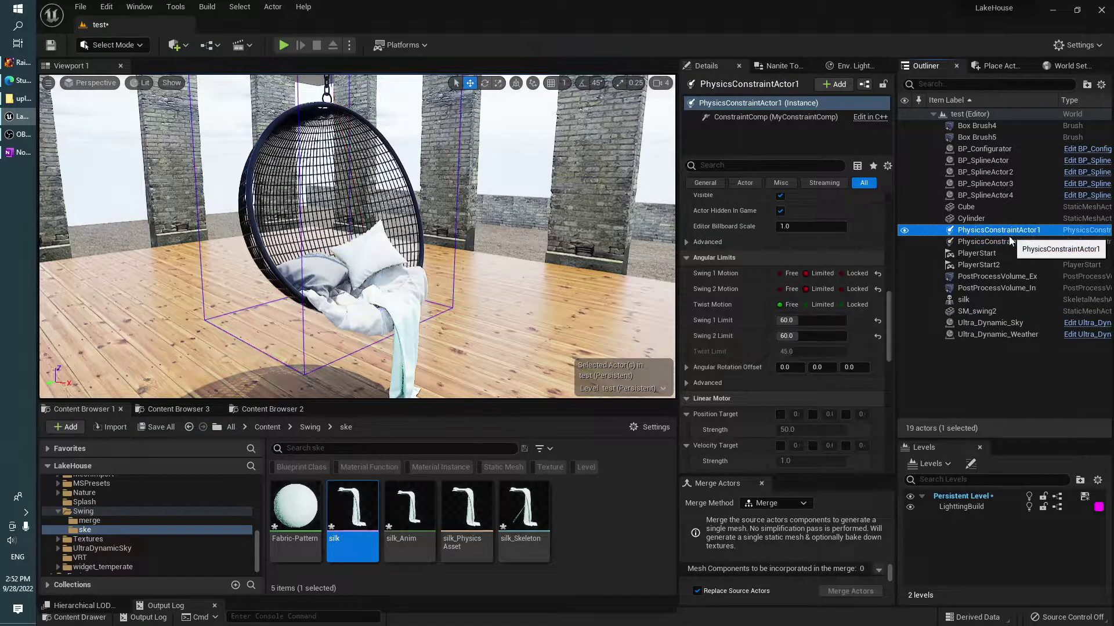
left_click(1009, 242)
key("f")
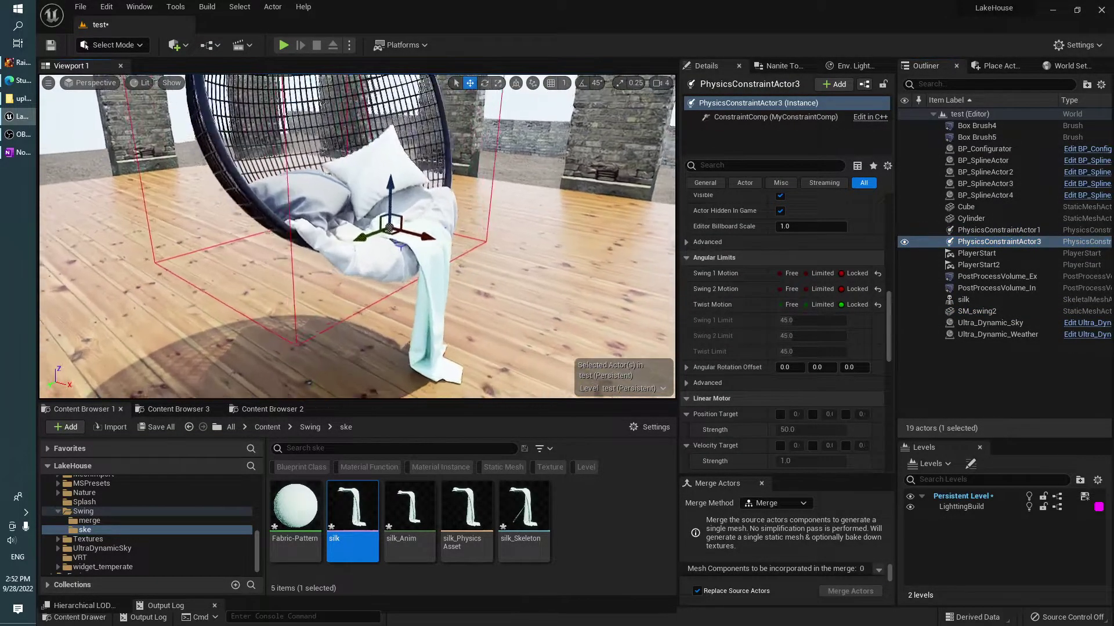
left_click(1003, 243)
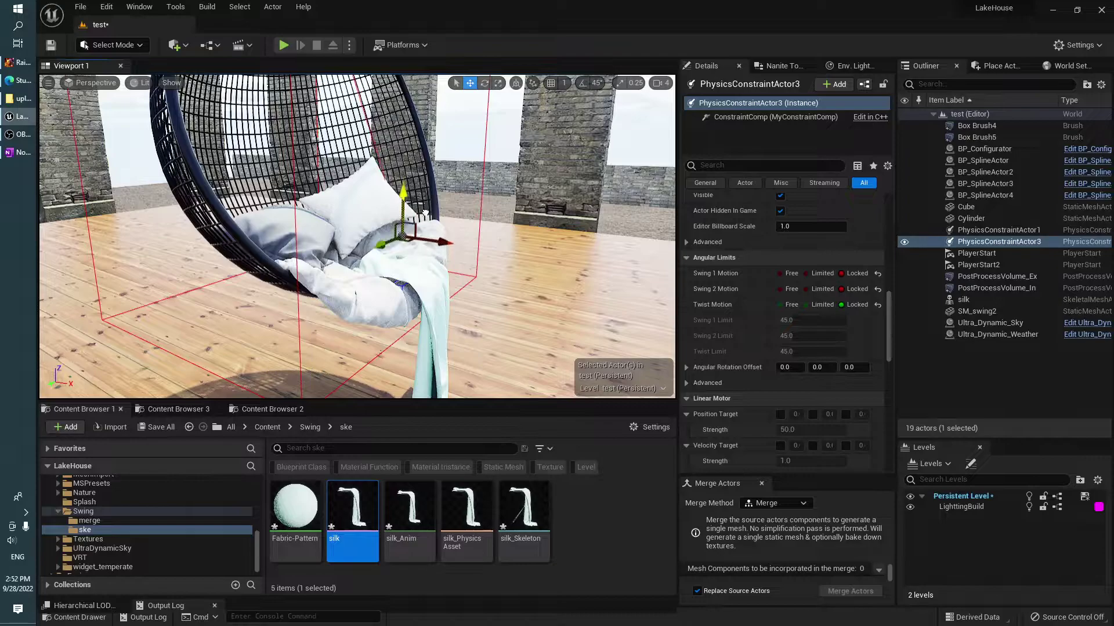
right_click_drag(424, 201, 406, 203)
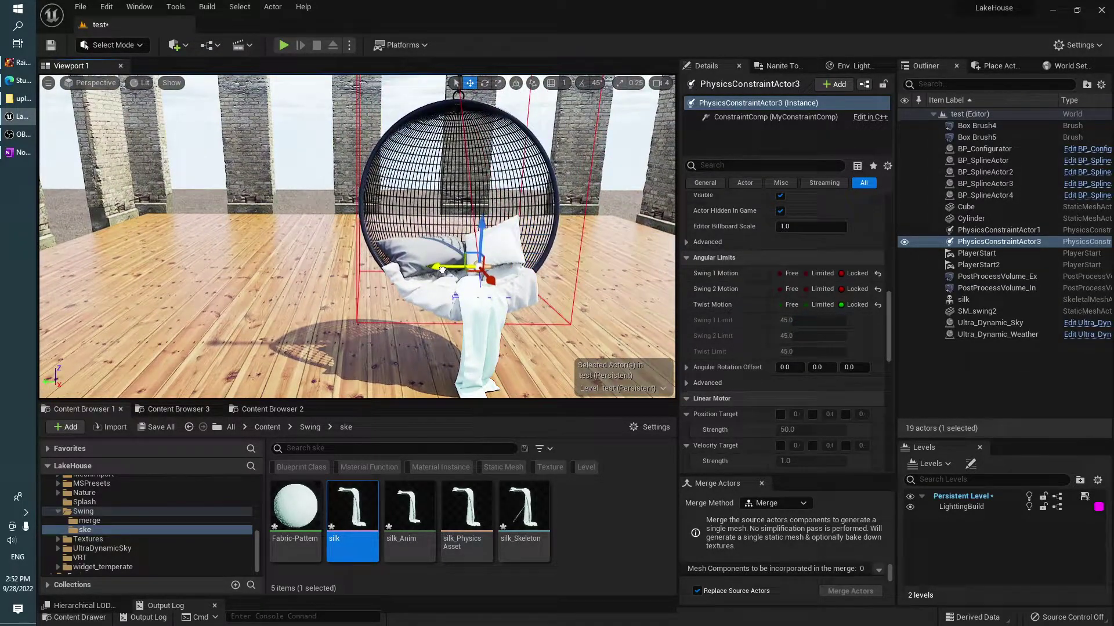
mouse_move(443, 269)
right_mouse_down()
mouse_move(429, 273)
mouse_move(462, 285)
mouse_move(435, 304)
right_mouse_up()
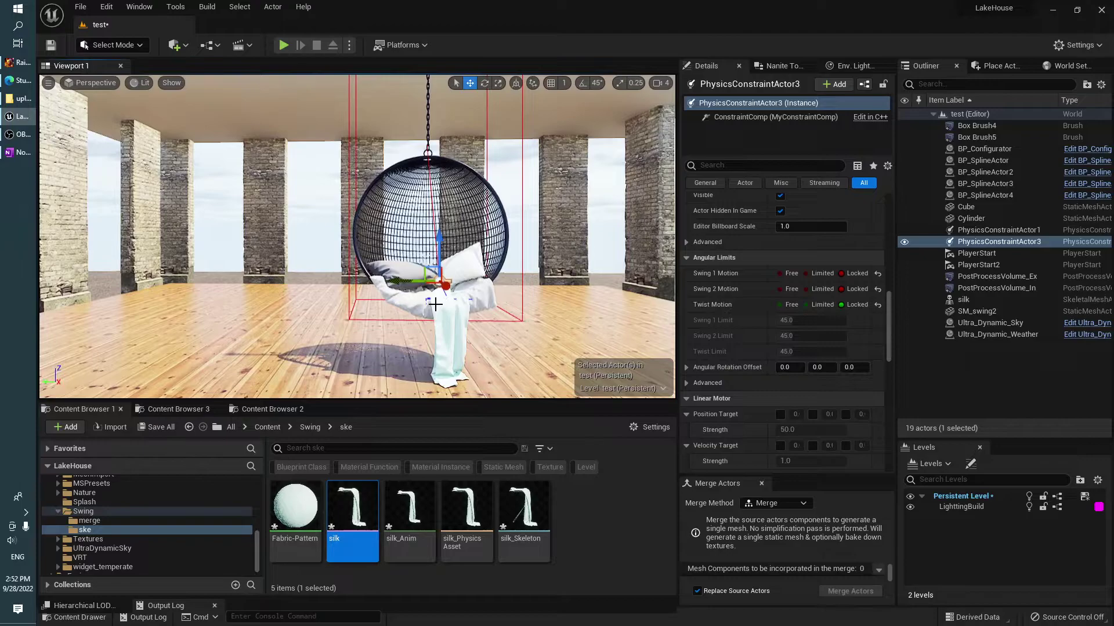
Step: Run two quick play-tests, looking around the swinging chair and draped silk in the first
key("alt+p")
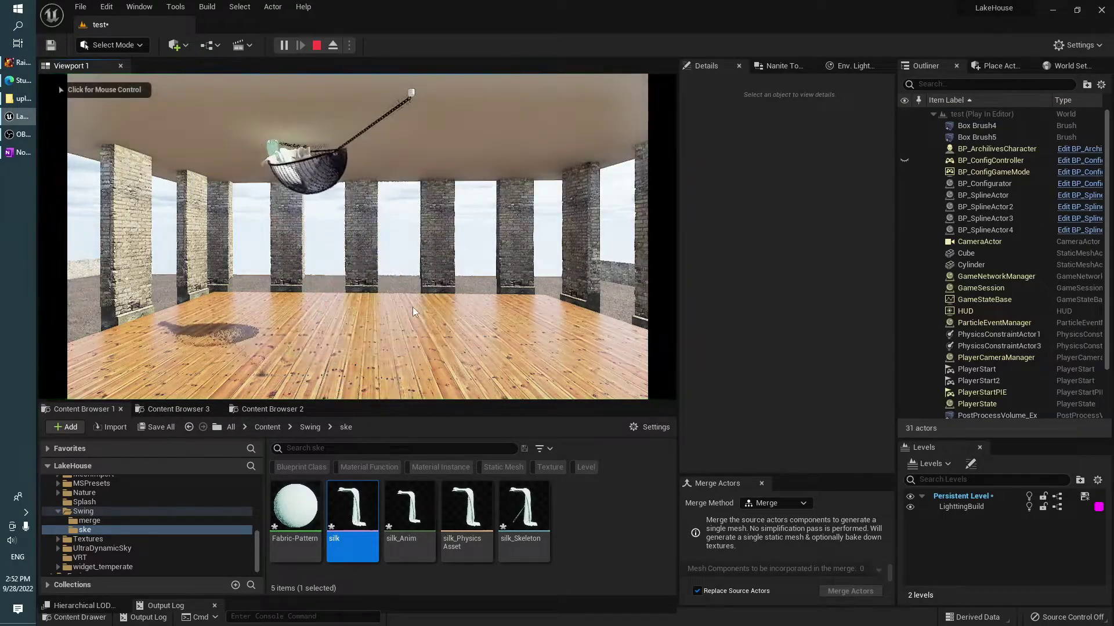
left_click(413, 308)
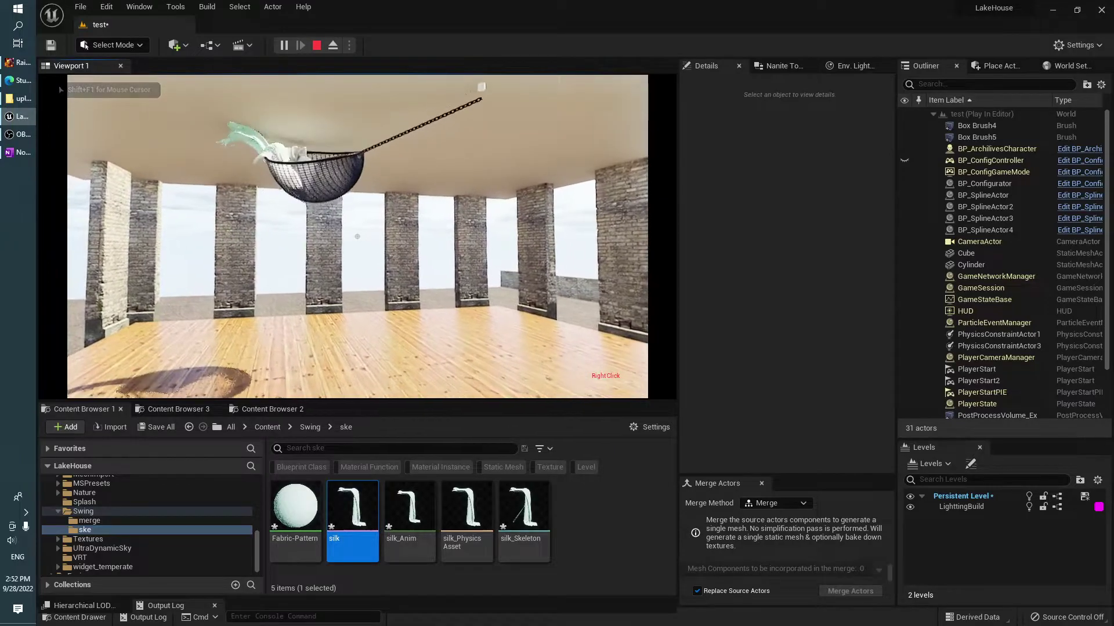
key("Escape")
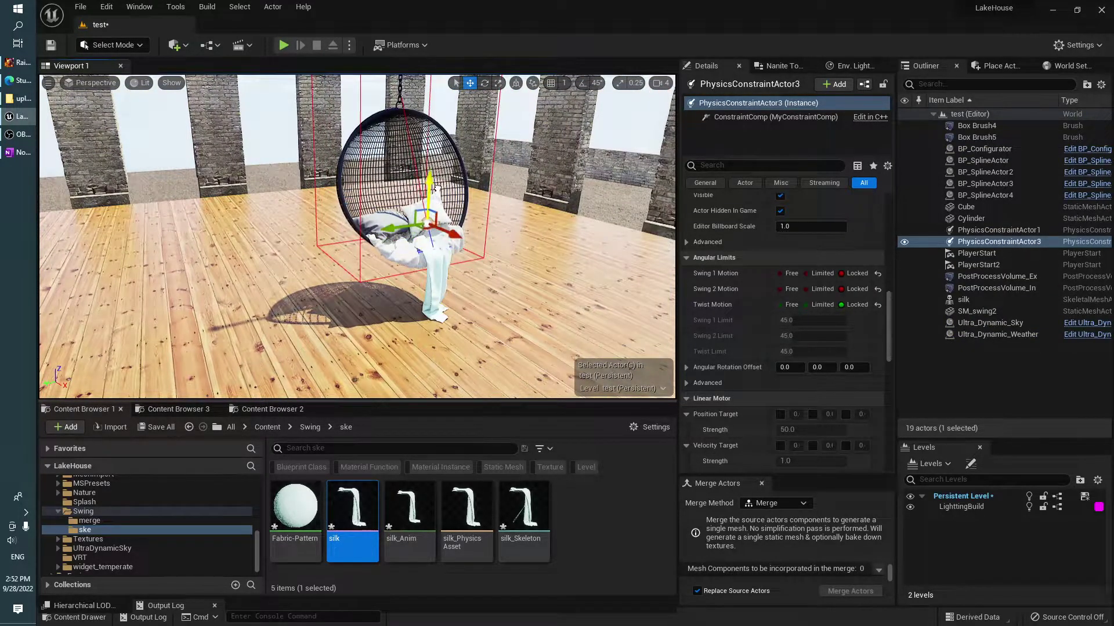
right_click_drag(470, 254, 487, 267)
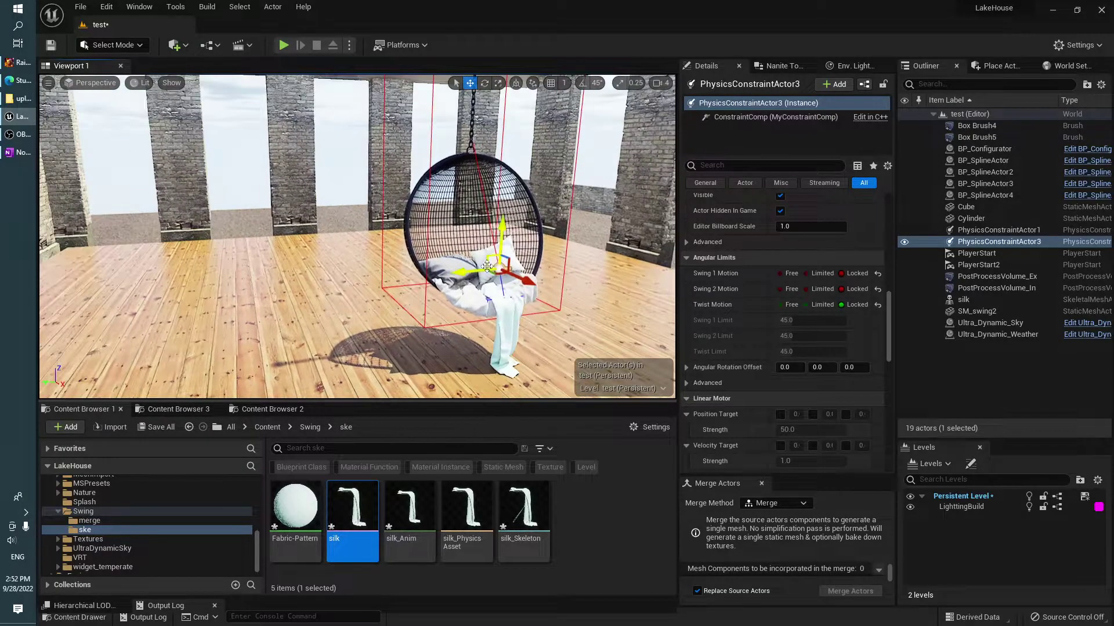
key("alt+p")
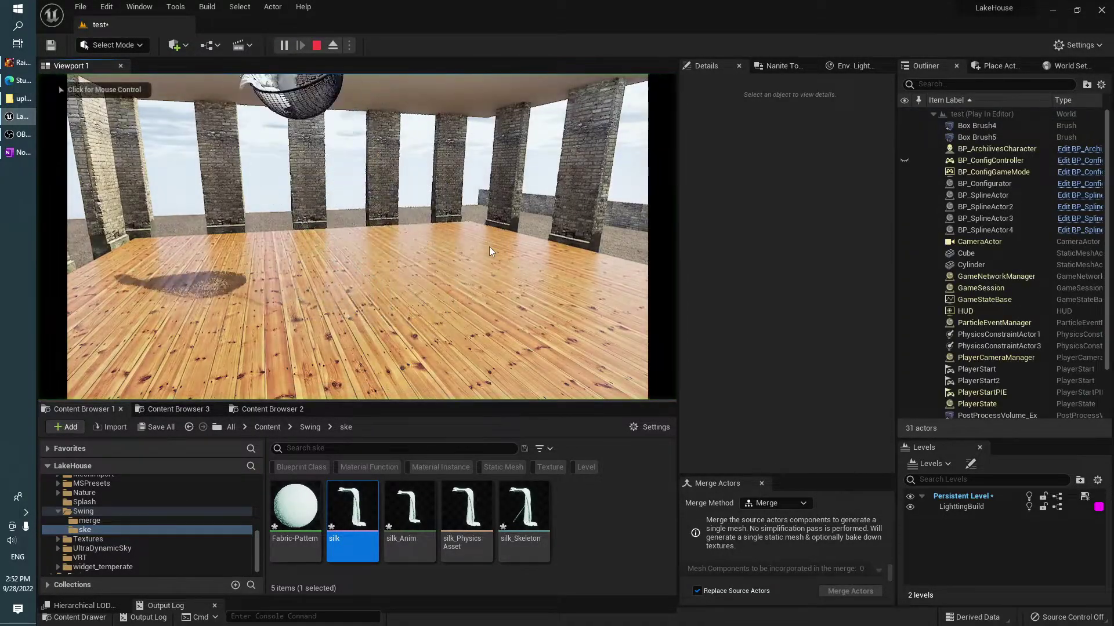
key("Escape")
Step: Re-pick PhysicsConstraintActor3's constrained actors: silk as Actor 1, SM_swing2 as Actor 2
key("f")
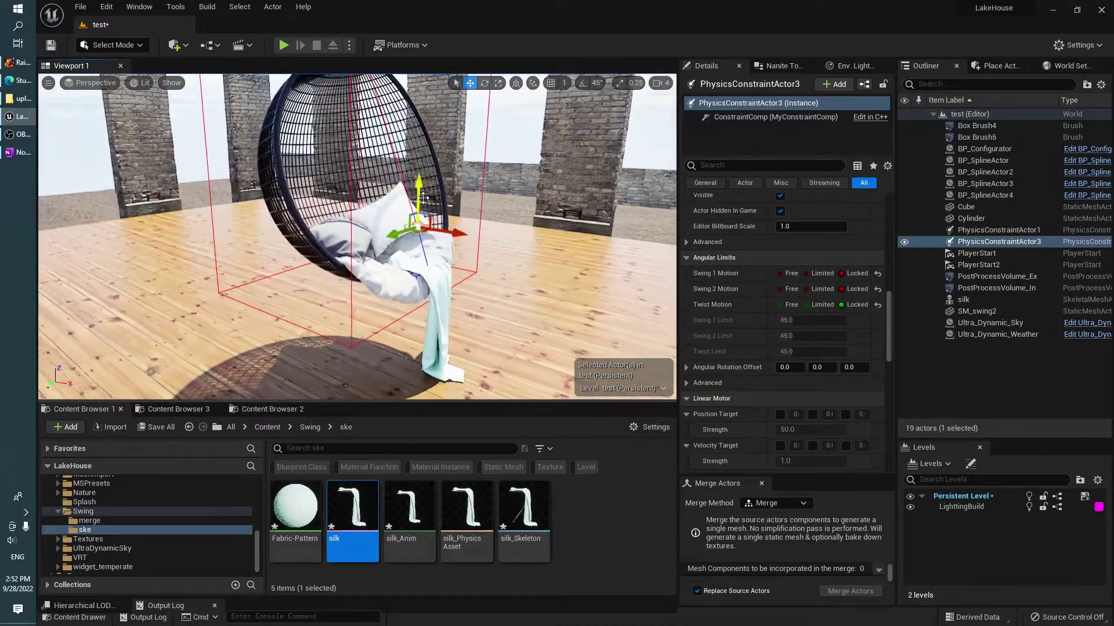
scroll(768, 323, "up", 1)
scroll(767, 323, "up", 3)
scroll(815, 319, "up", 3)
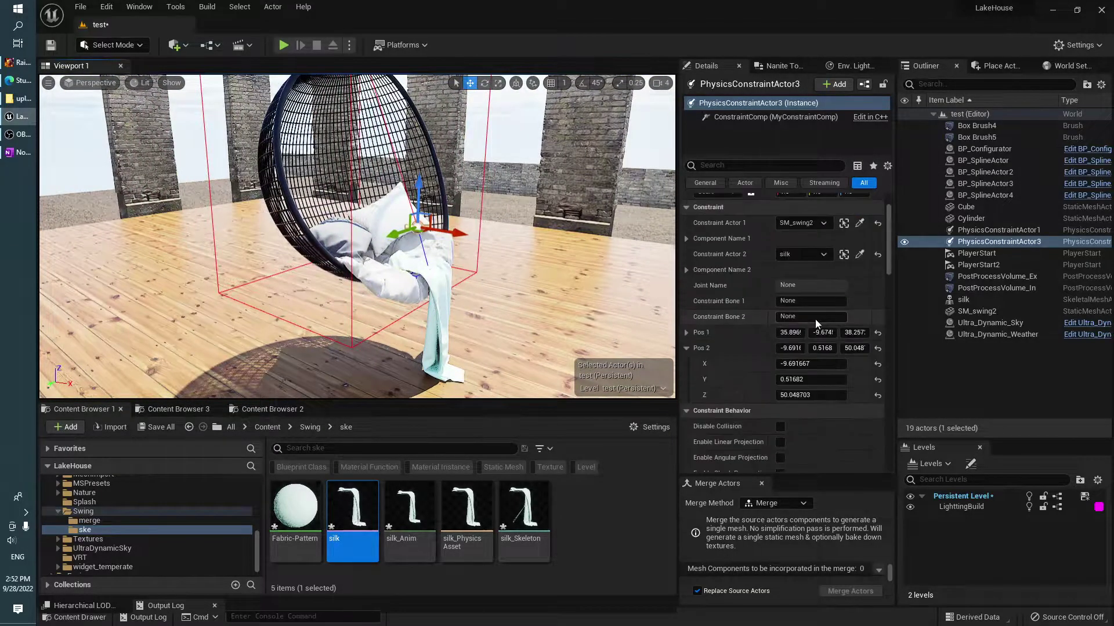
scroll(815, 319, "up", 3)
left_click(859, 310)
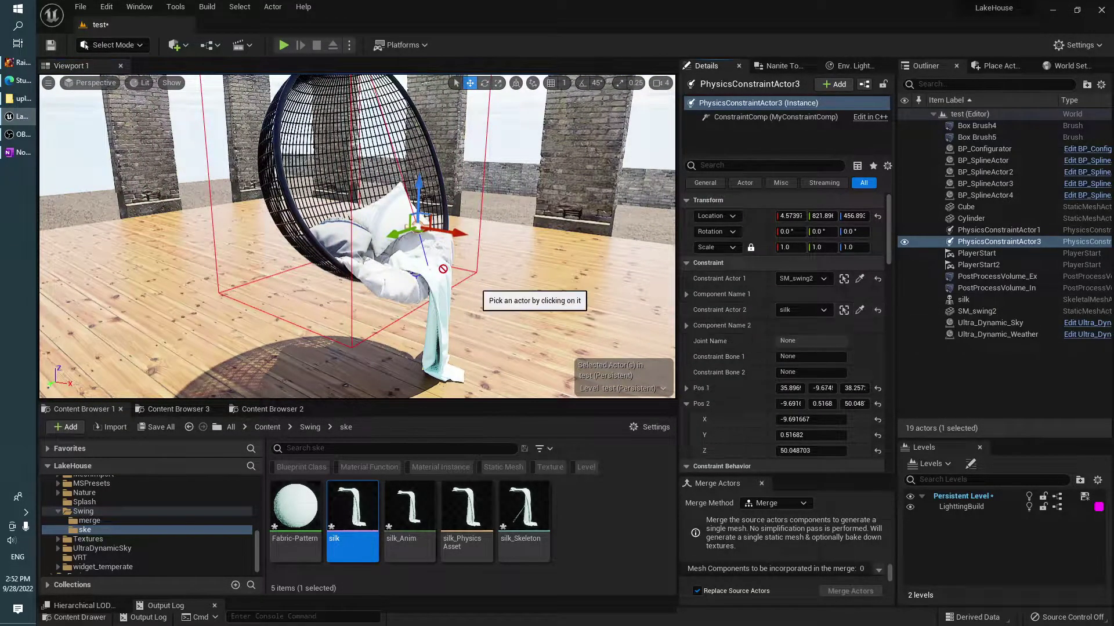
left_click(860, 279)
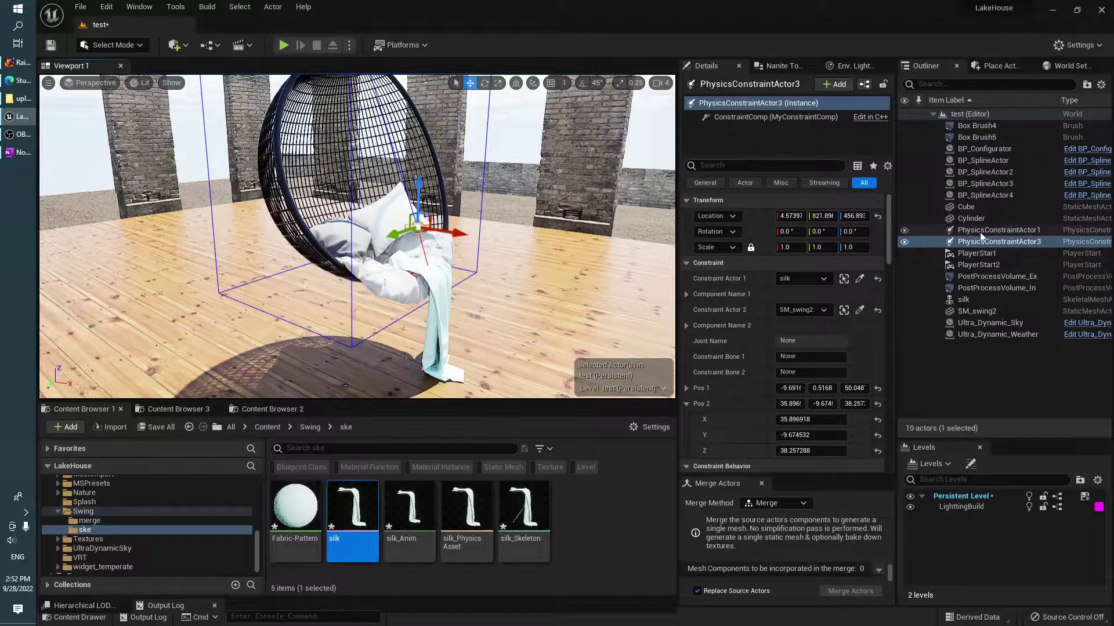
Step: Copy silk's Location and paste it onto the constraint (-5.944, 827.48, 376.357)
left_click(960, 300)
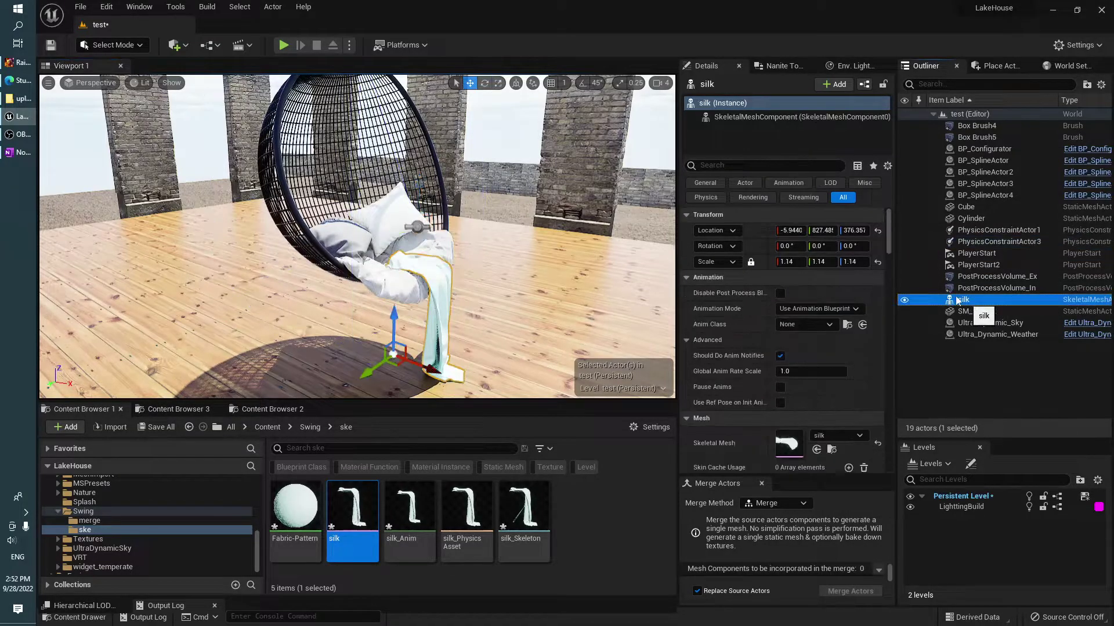
right_click(758, 230)
left_click(700, 274)
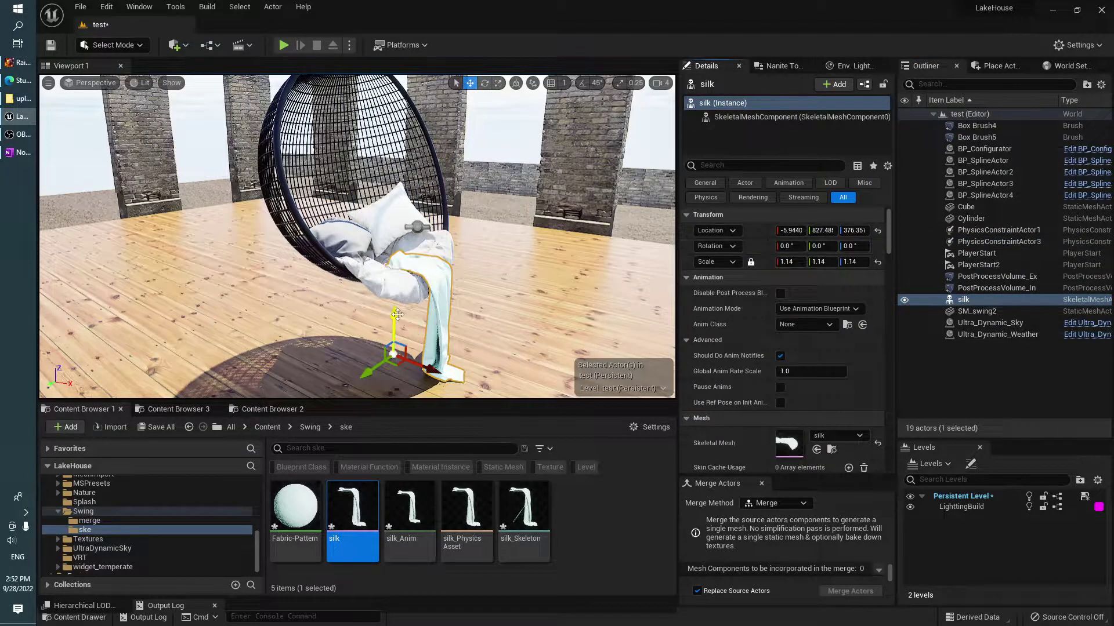
left_click(990, 242)
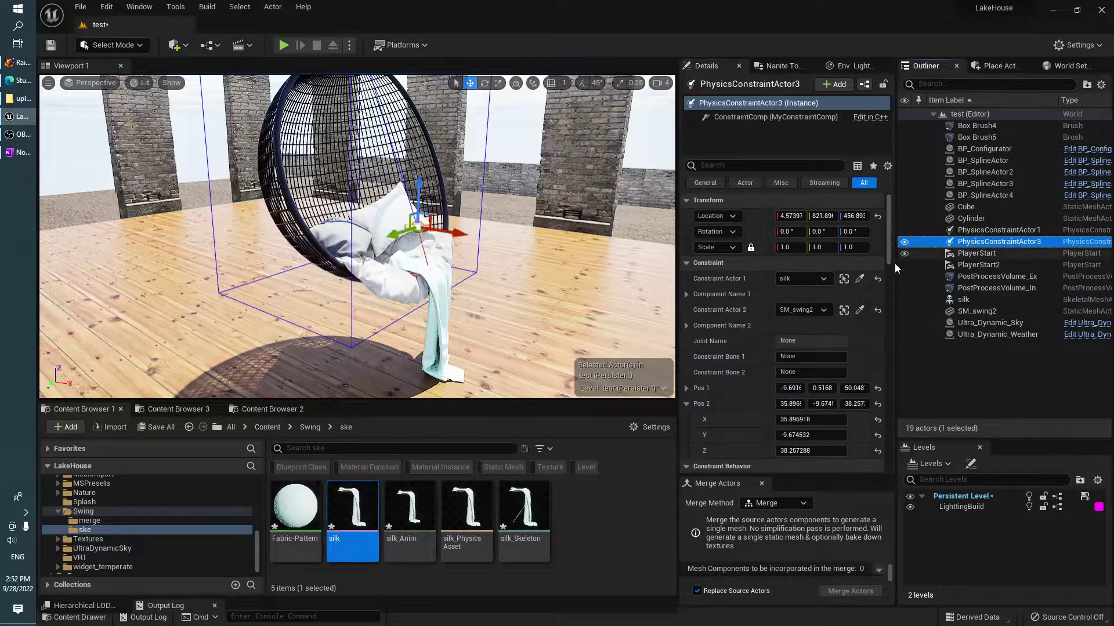
right_click(753, 221)
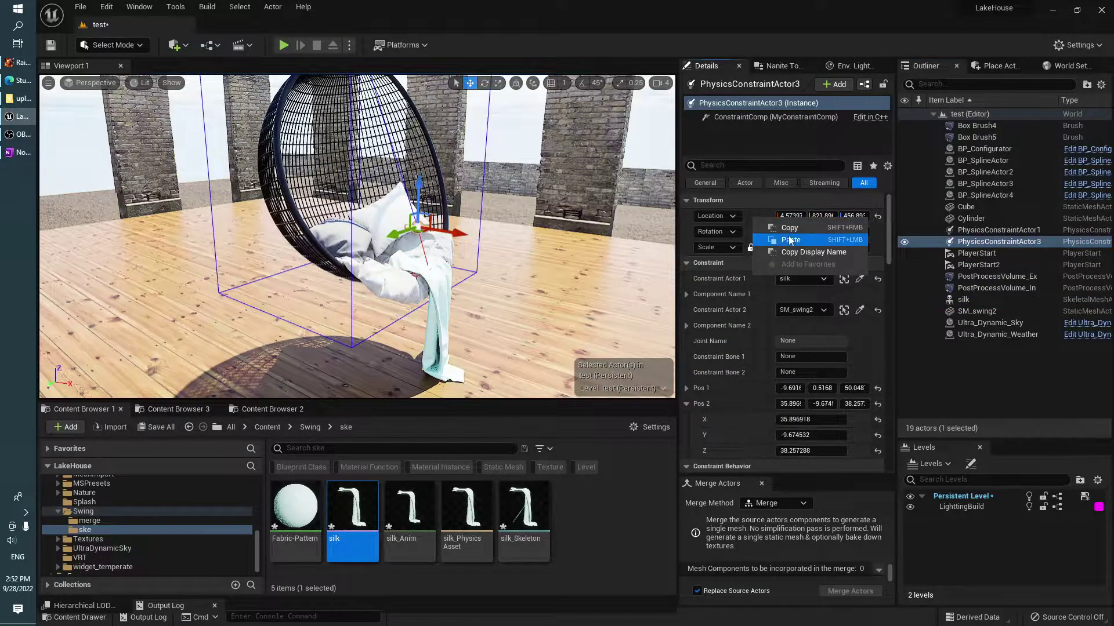
left_click(768, 238)
left_click_drag(503, 331, 429, 322)
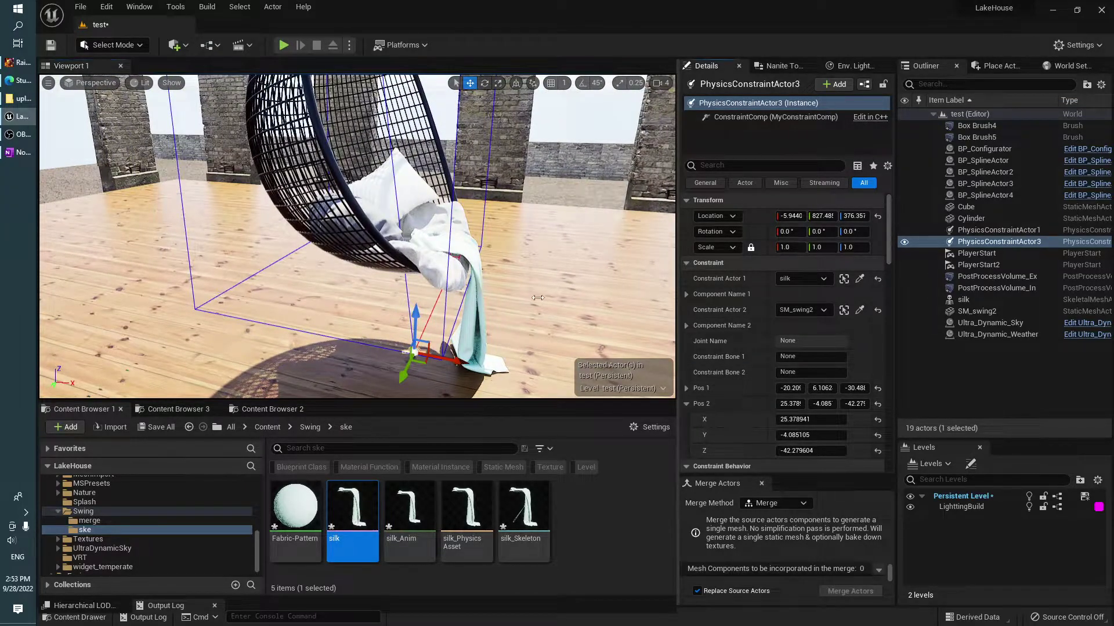
left_click_drag(537, 297, 458, 161)
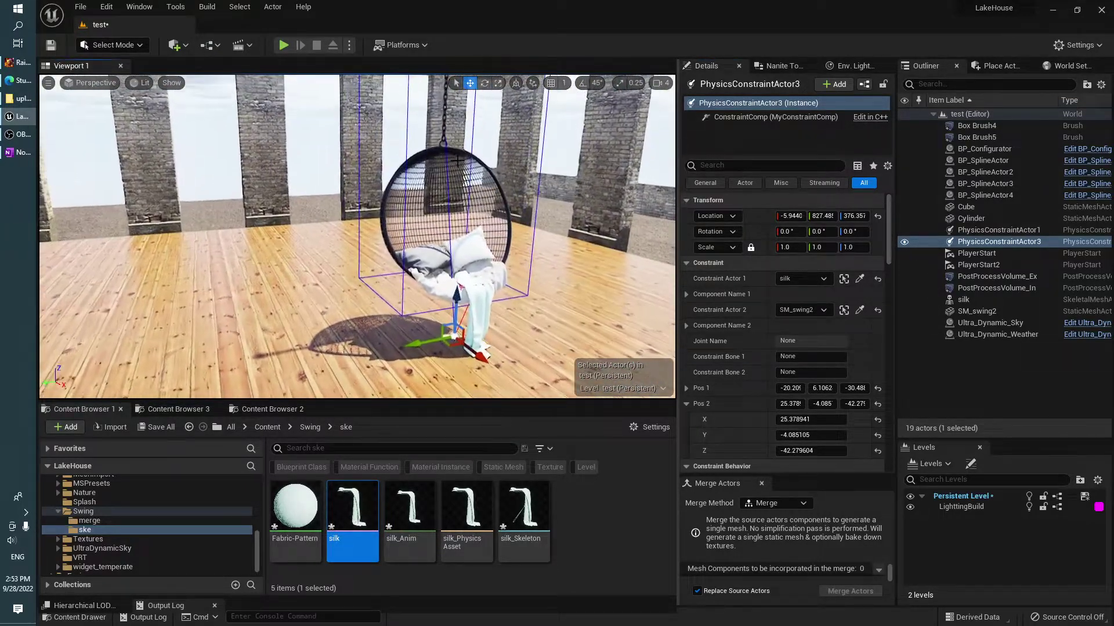
Step: Play-test the level, moving the game camera to watch the silk swing with the chair
key("alt+p")
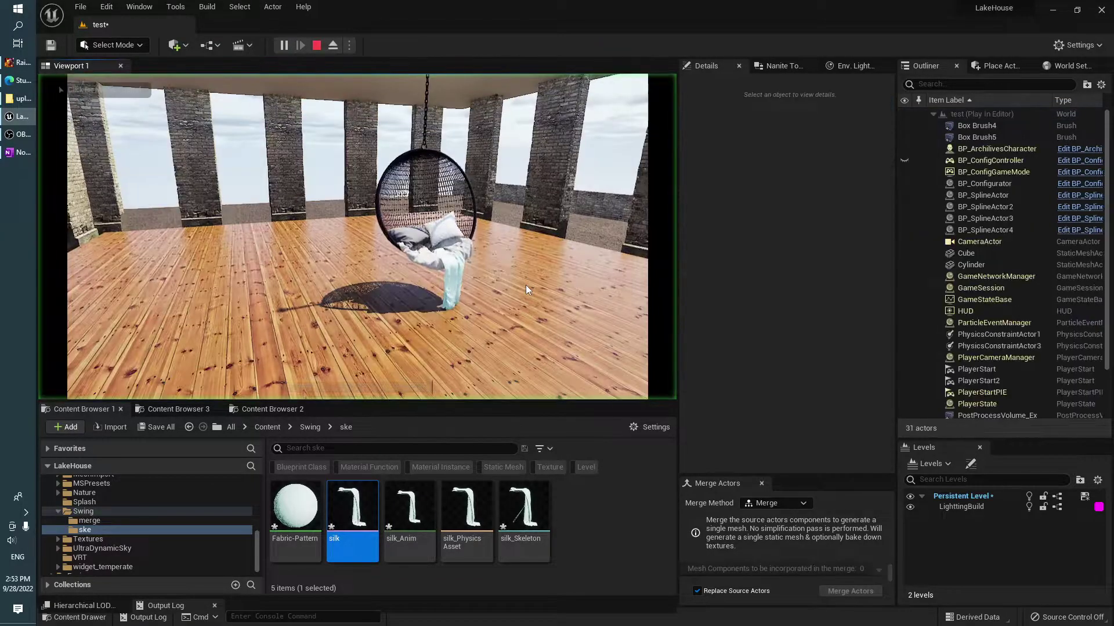
left_click(457, 301)
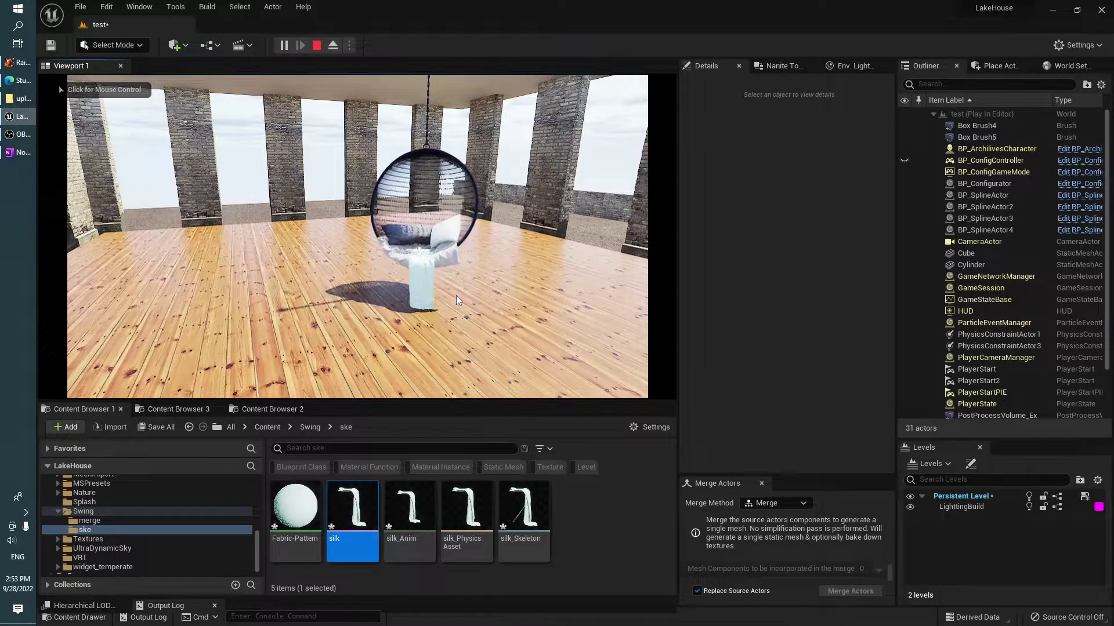
left_click(546, 313)
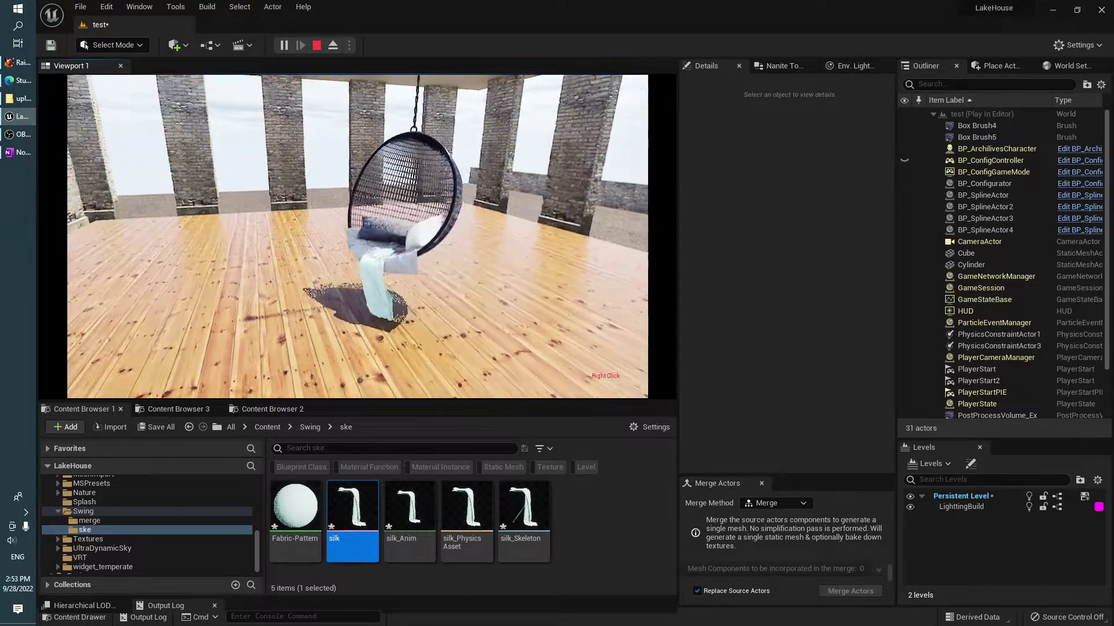
right_click(605, 376)
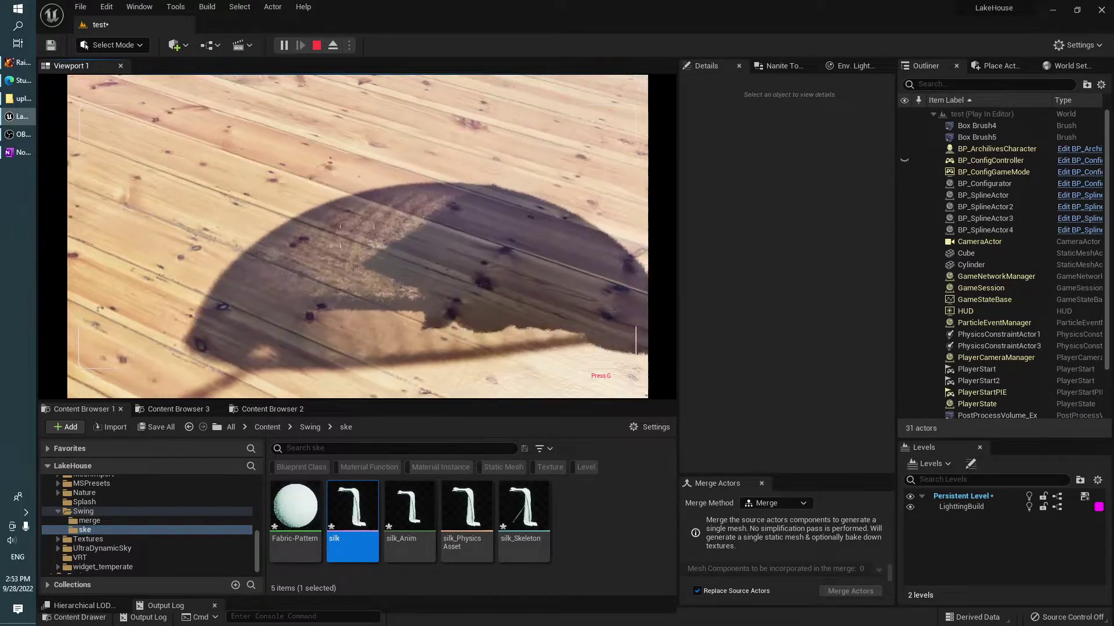
key("Escape")
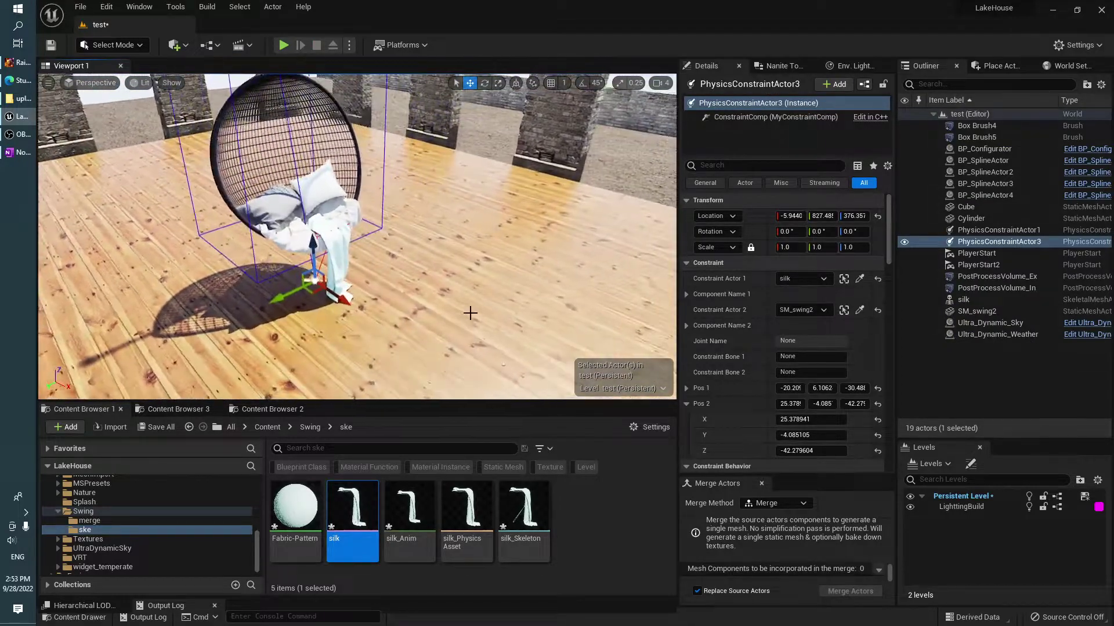
key("Escape")
left_click(976, 125)
scroll(763, 278, "down", 5)
scroll(764, 283, "down", 5)
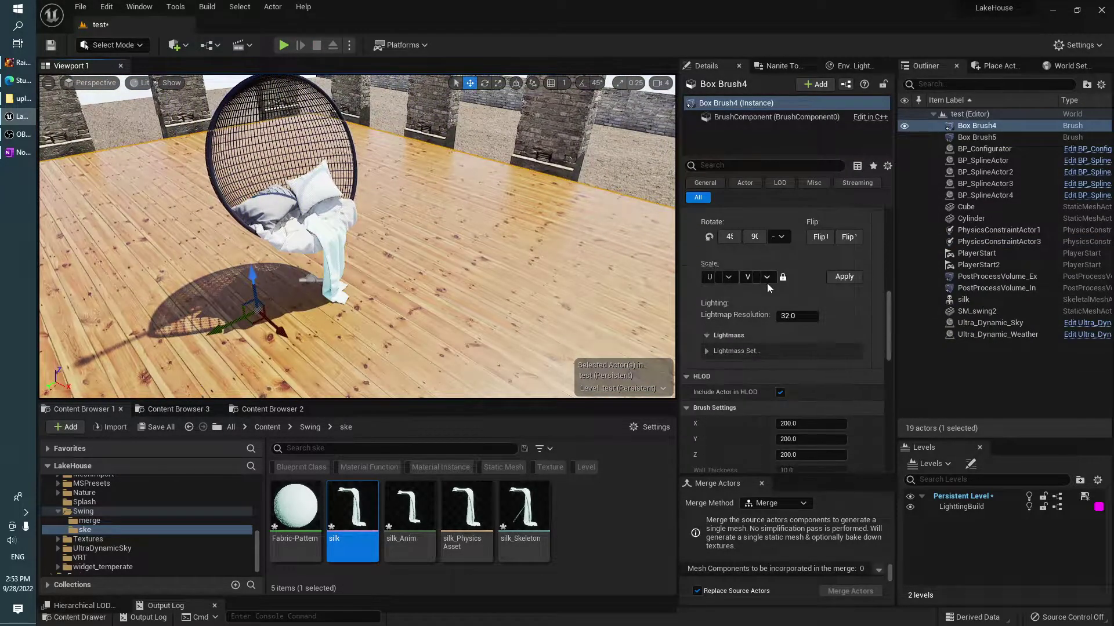
scroll(767, 287, "down", 5)
scroll(767, 289, "down", 5)
scroll(758, 319, "down", 3)
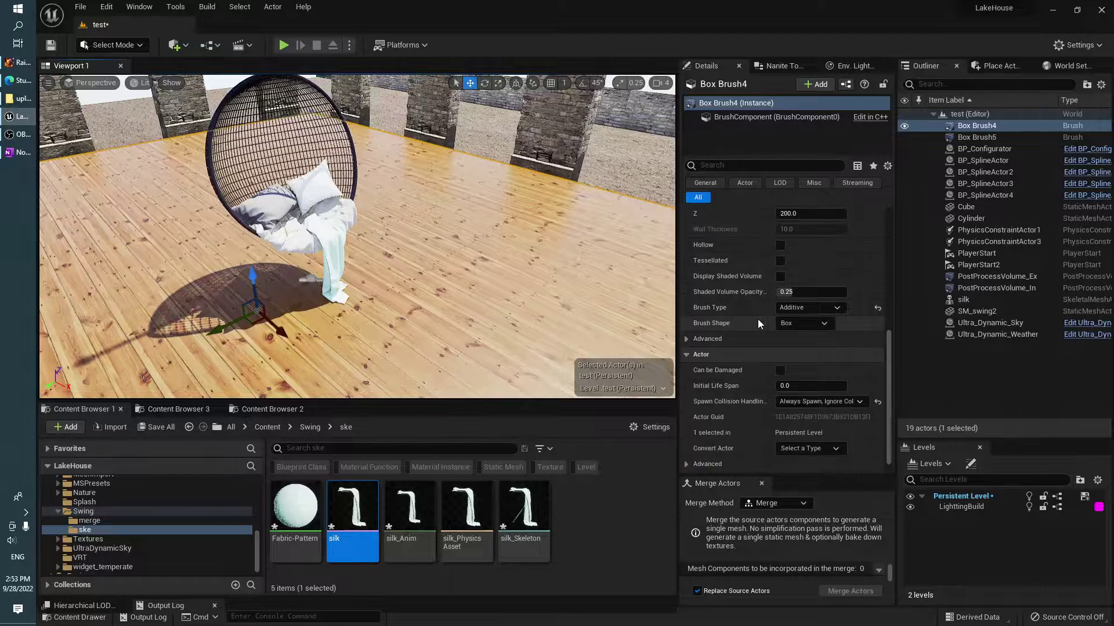
scroll(757, 319, "up", 5)
scroll(757, 319, "up", 5)
scroll(758, 319, "up", 3)
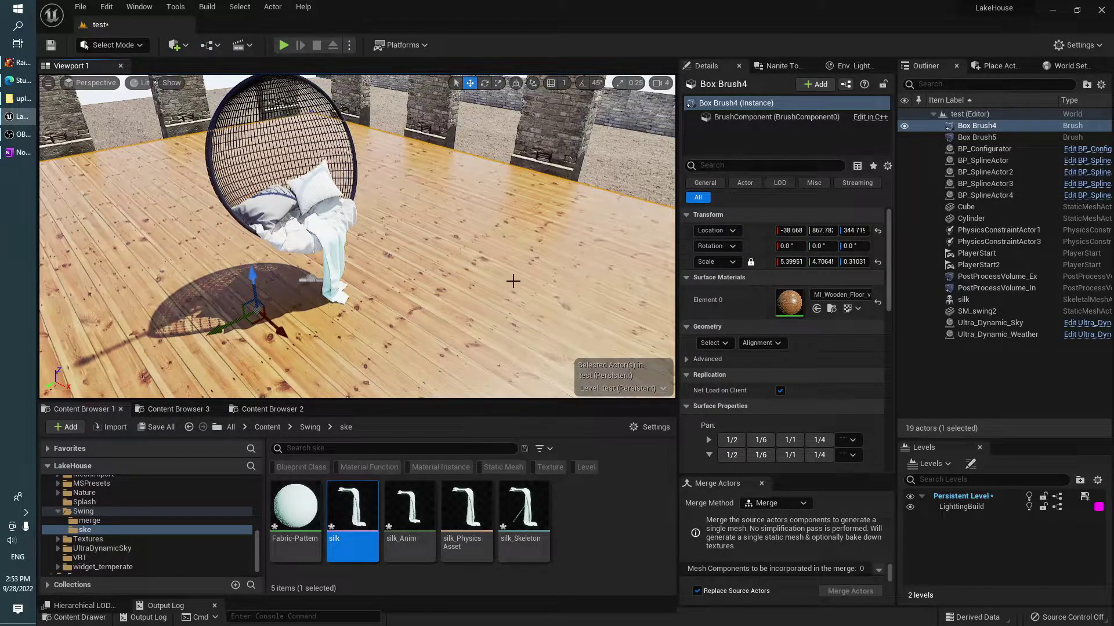
right_click_drag(513, 280, 512, 280)
scroll(811, 371, "down", 2)
scroll(821, 361, "down", 2)
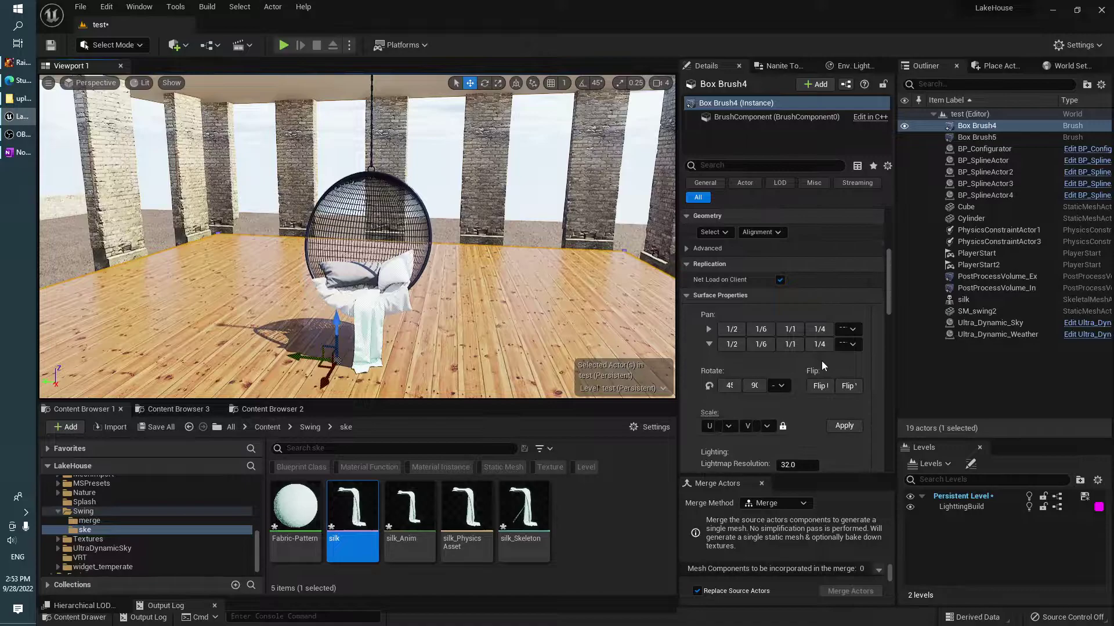
scroll(821, 361, "down", 2)
scroll(839, 358, "down", 5)
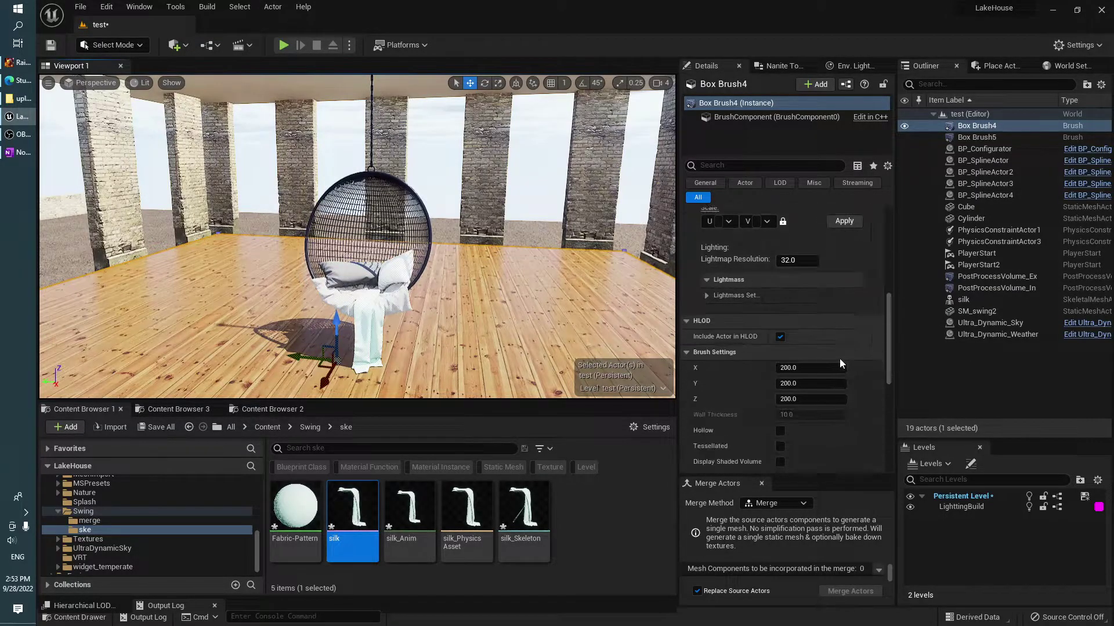
scroll(840, 359, "down", 5)
scroll(840, 360, "down", 5)
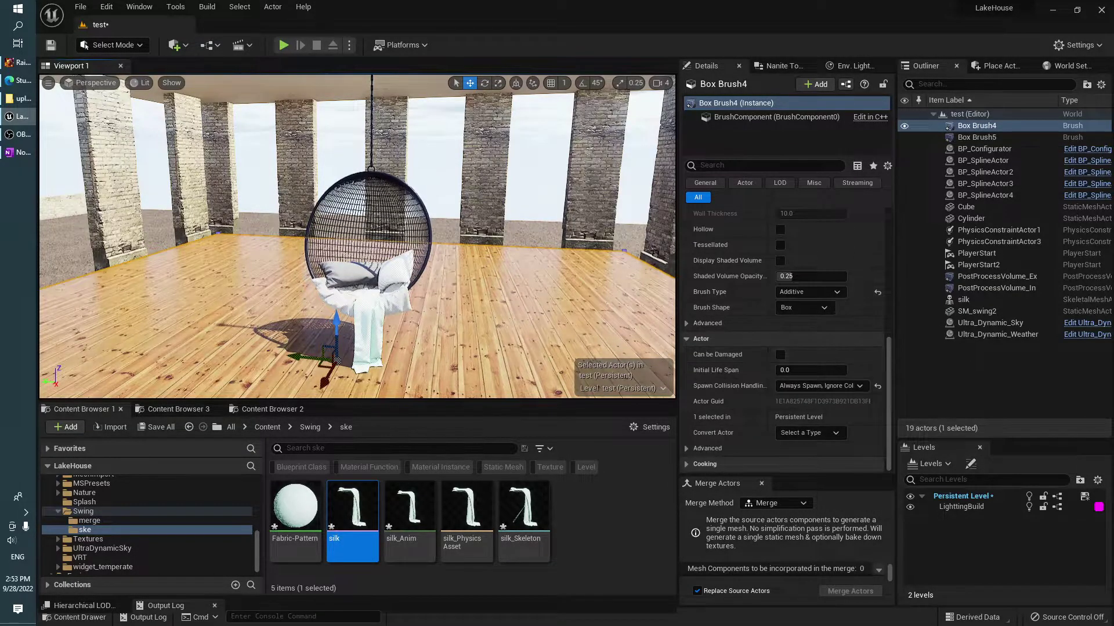
right_click_drag(356, 232, 325, 203)
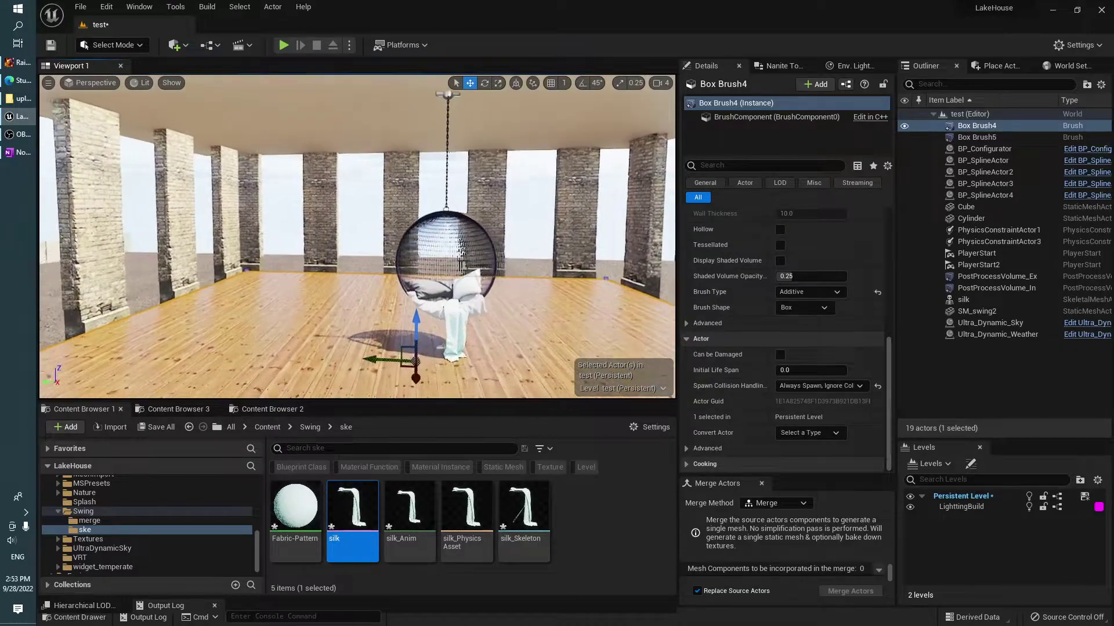
right_click_drag(548, 290, 549, 325)
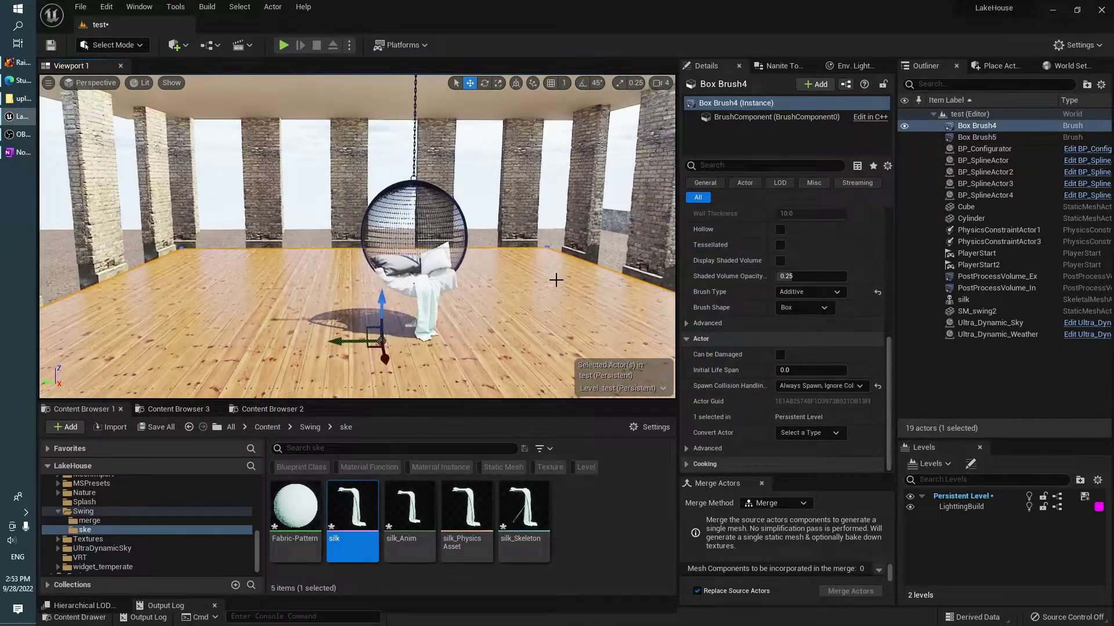
mouse_move(555, 280)
right_mouse_down()
mouse_move(574, 296)
mouse_move(535, 284)
right_mouse_up()
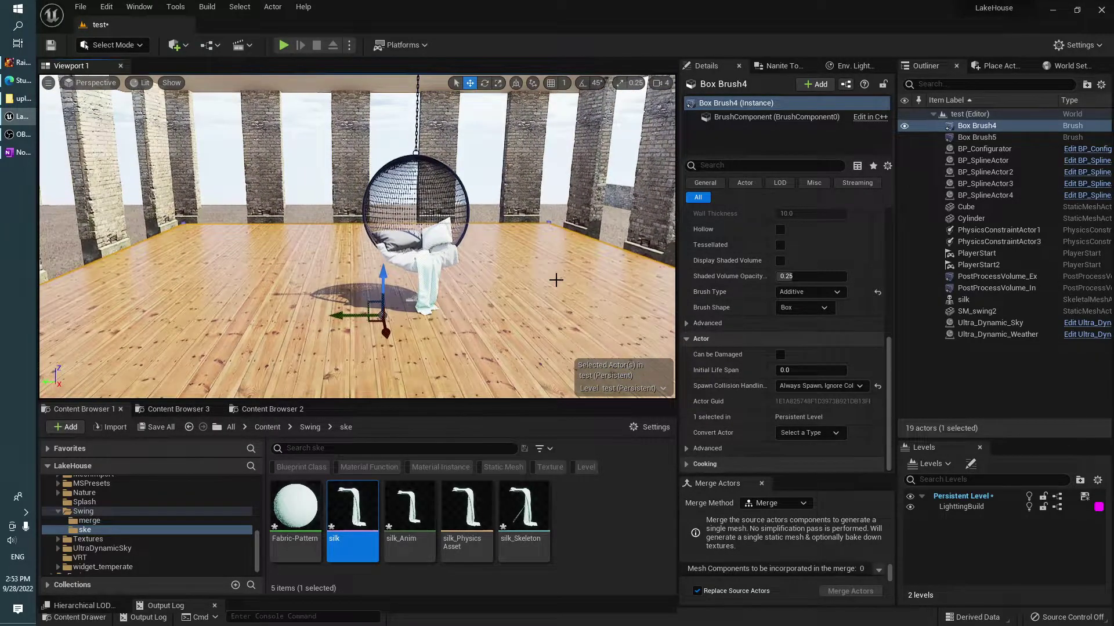
Step: Start a full-screen play-test and set the weather season to Rain Thunderstorm
key("alt+p")
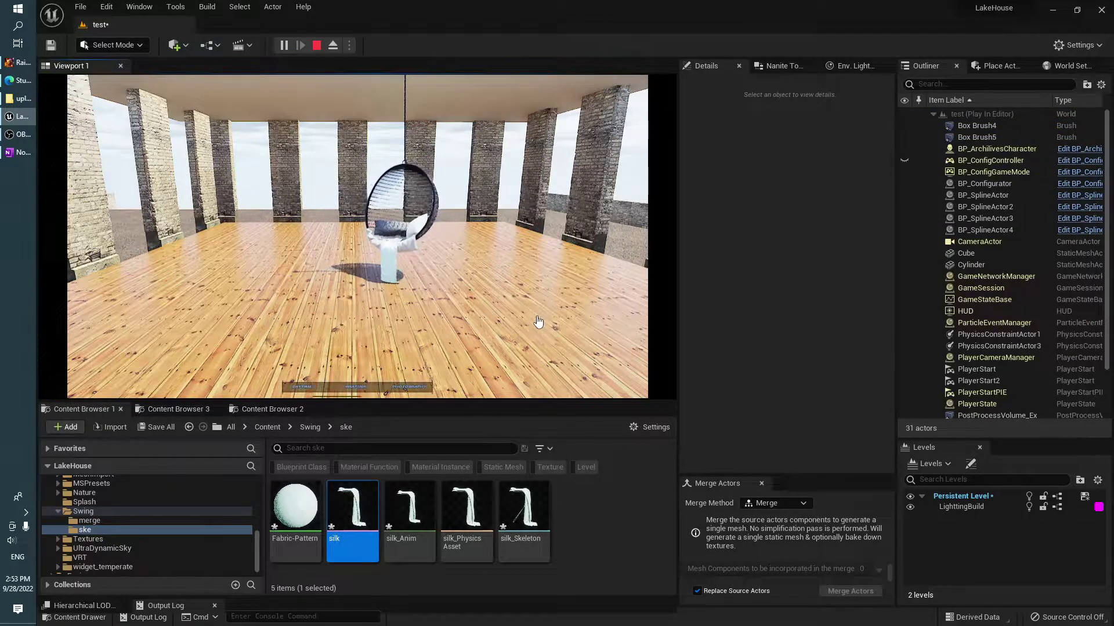
key("F11")
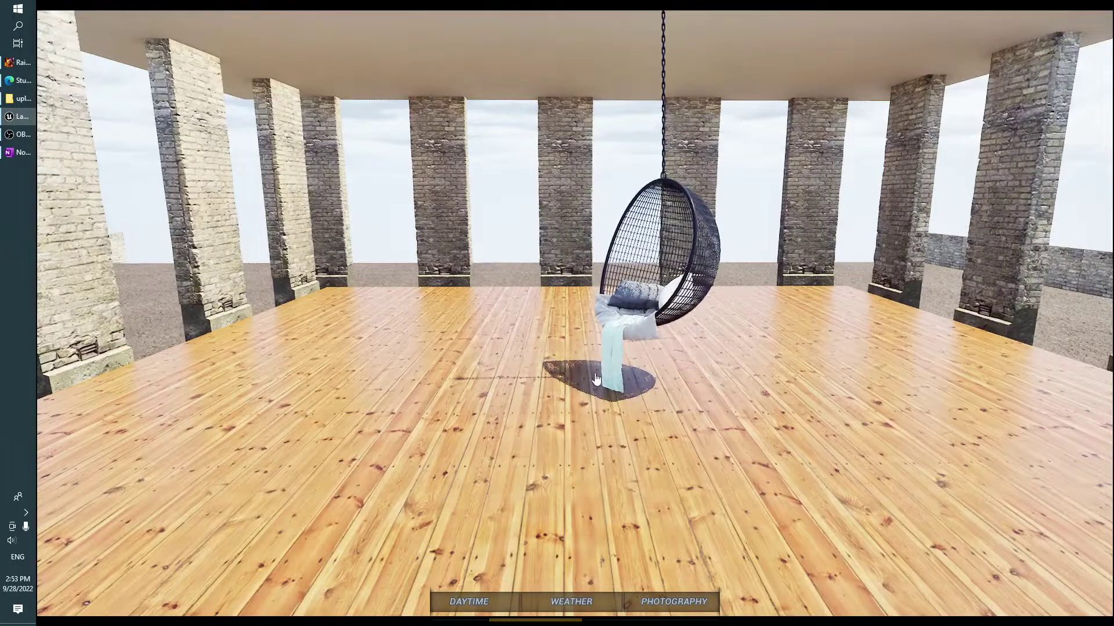
mouse_move(486, 312)
right_mouse_down()
mouse_move(441, 313)
mouse_move(584, 380)
right_mouse_up()
left_click(586, 602)
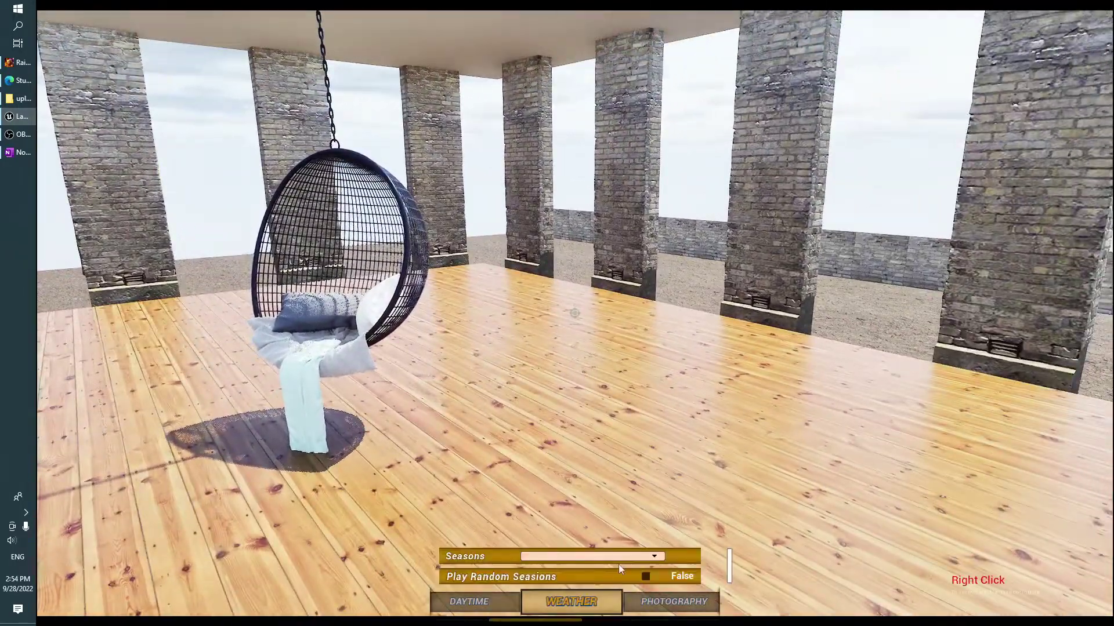
left_click(627, 556)
left_click(610, 521)
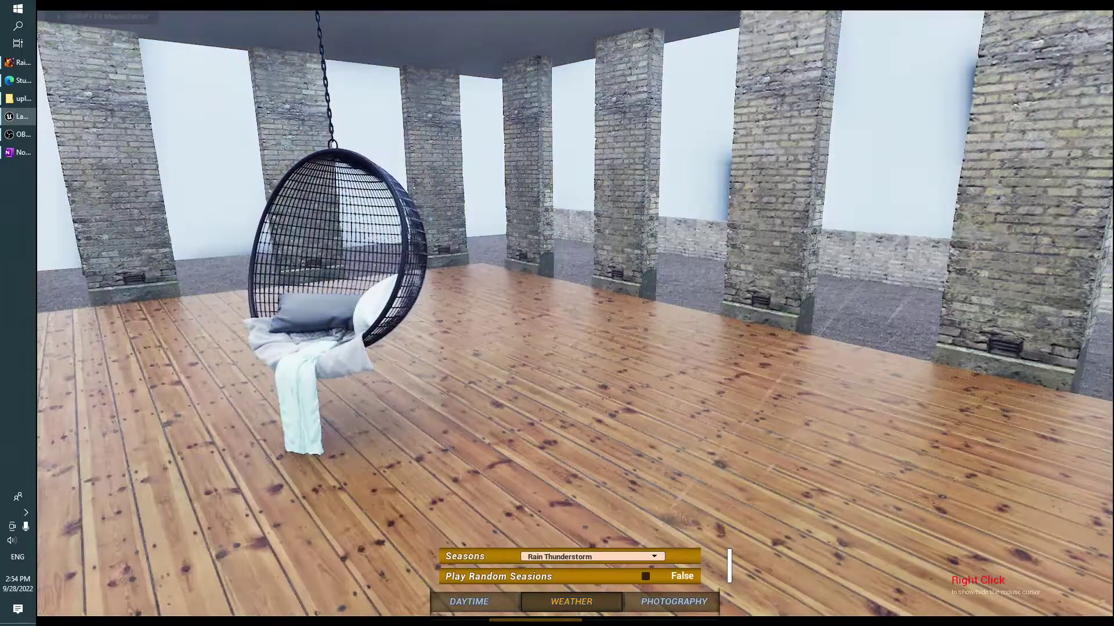
Step: Fly around the swing chair in the storm, inspecting the ceiling mount and draped cloth
right_click_drag(611, 520, 441, 522)
right_click_drag(574, 313, 696, 313)
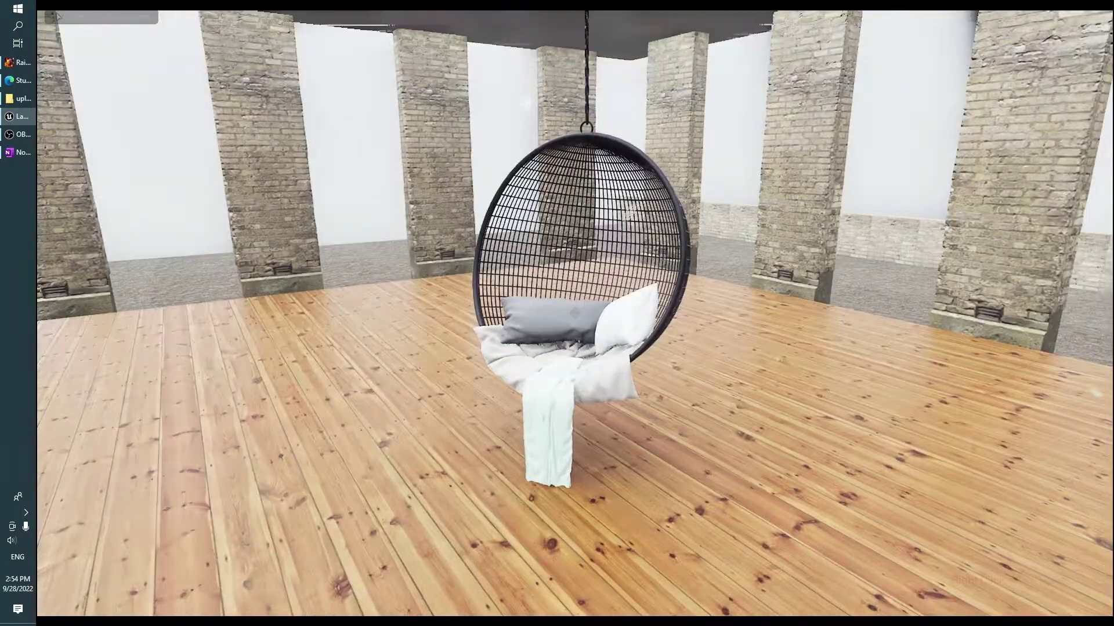
mouse_move(574, 313)
right_mouse_down()
mouse_move(574, 290)
mouse_move(464, 313)
right_mouse_up()
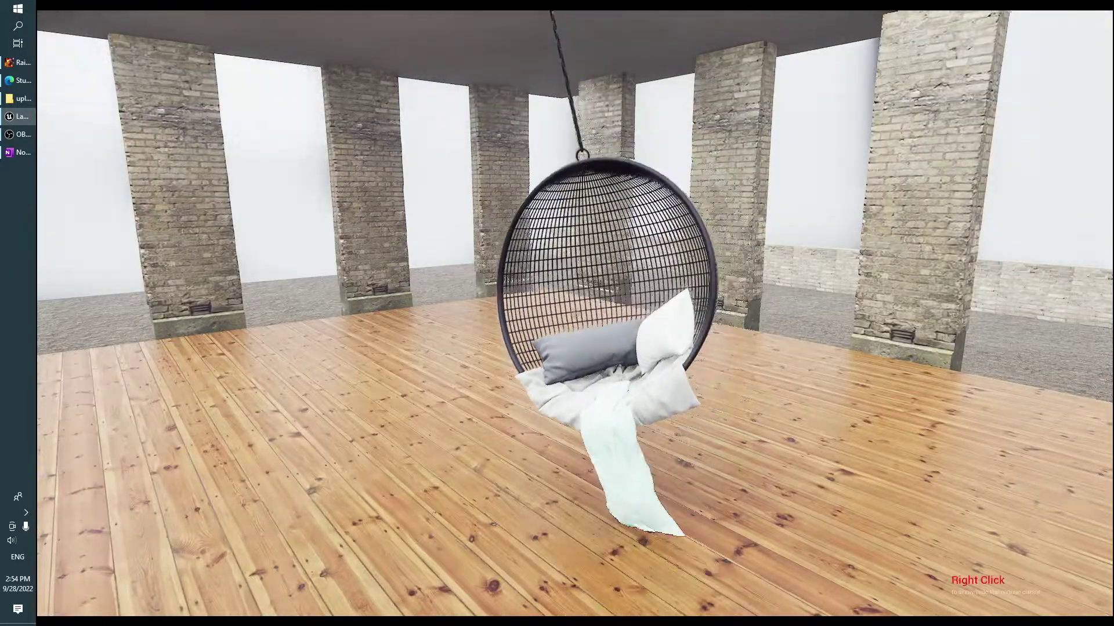
mouse_move(574, 313)
right_mouse_down()
mouse_move(615, 313)
mouse_move(586, 342)
mouse_move(626, 313)
right_mouse_up()
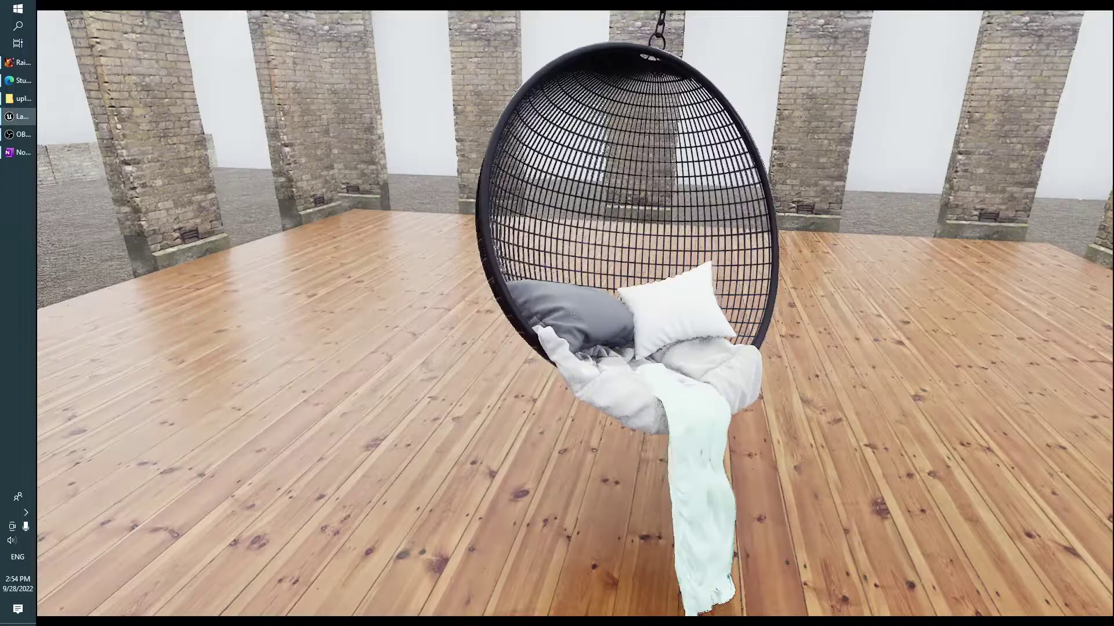
right_click_drag(574, 314, 574, 249)
right_click_drag(574, 313, 574, 371)
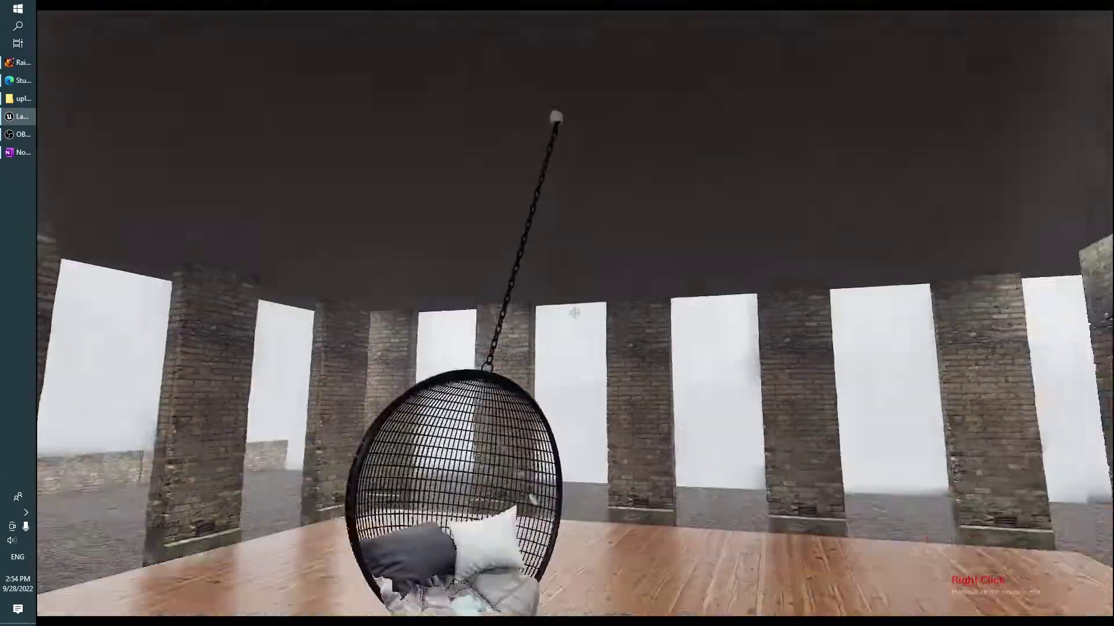
right_click_drag(575, 313, 574, 371)
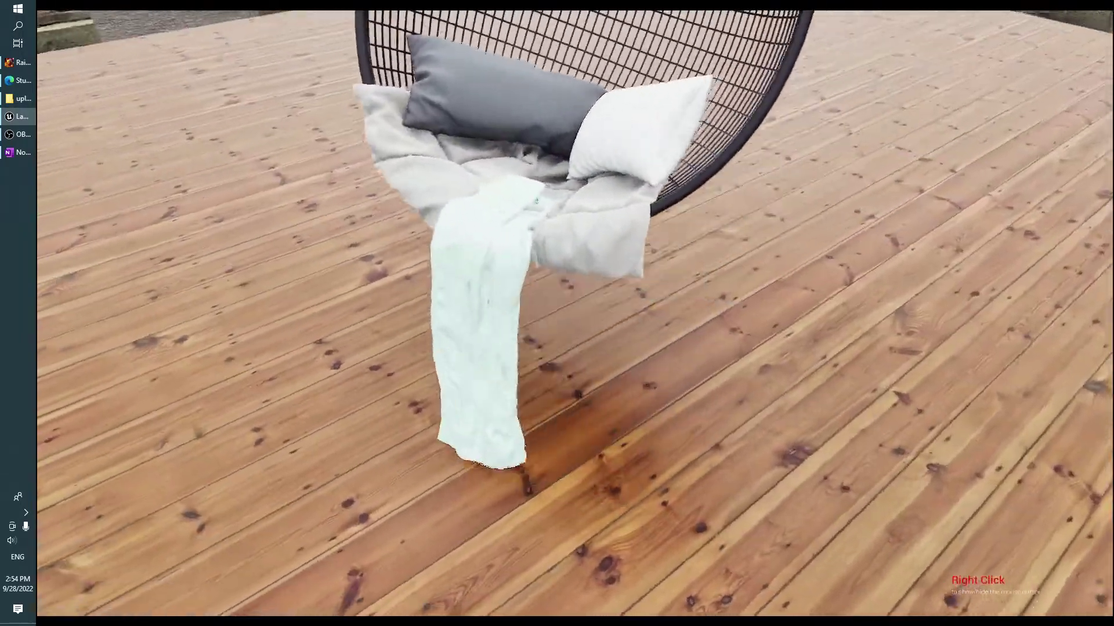
right_click_drag(574, 313, 574, 256)
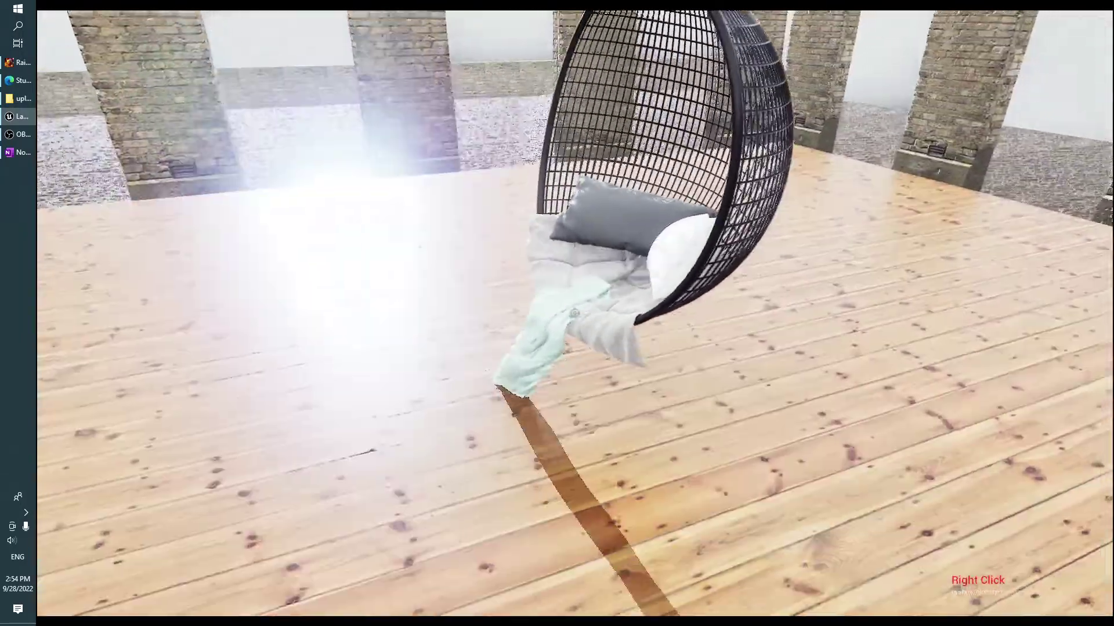
key("s")
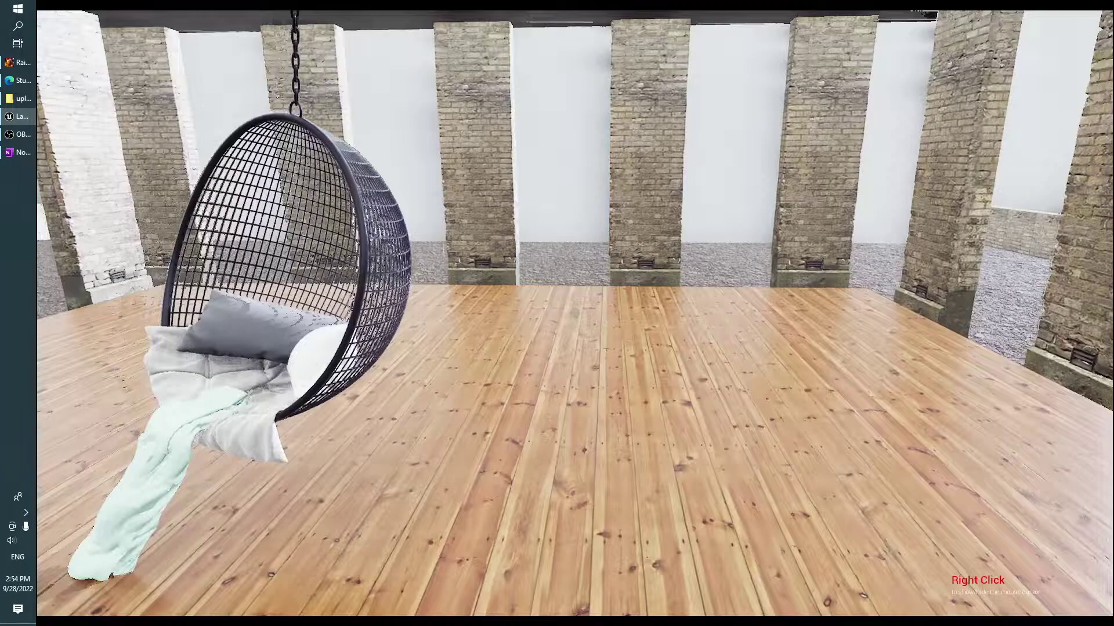
right_click_drag(574, 313, 458, 314)
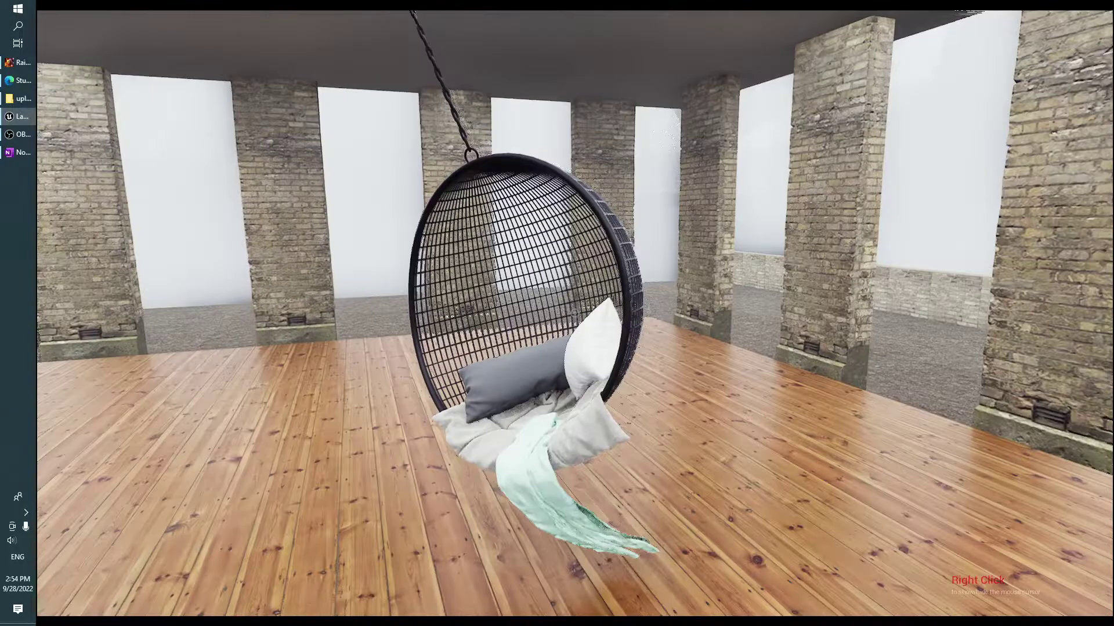
right_click_drag(574, 314, 690, 313)
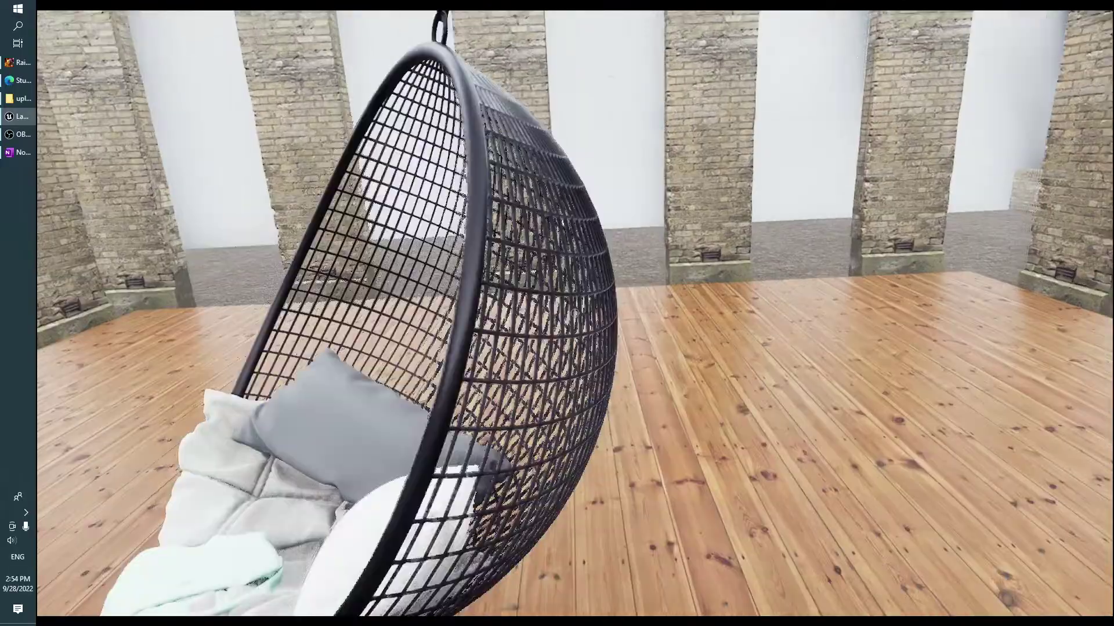
right_click_drag(574, 313, 458, 313)
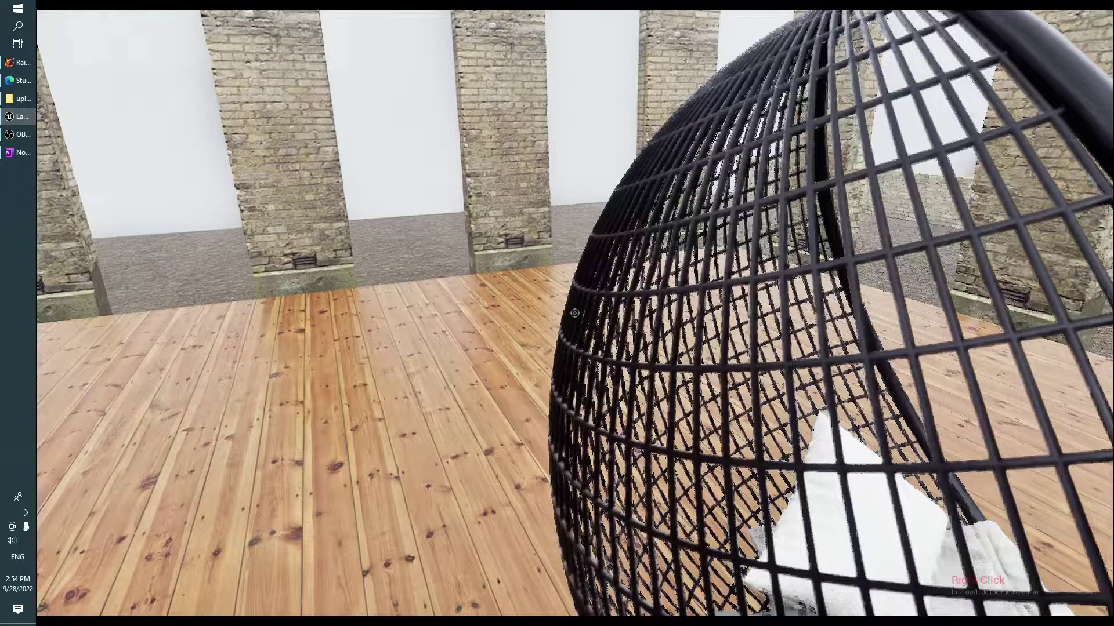
key("s")
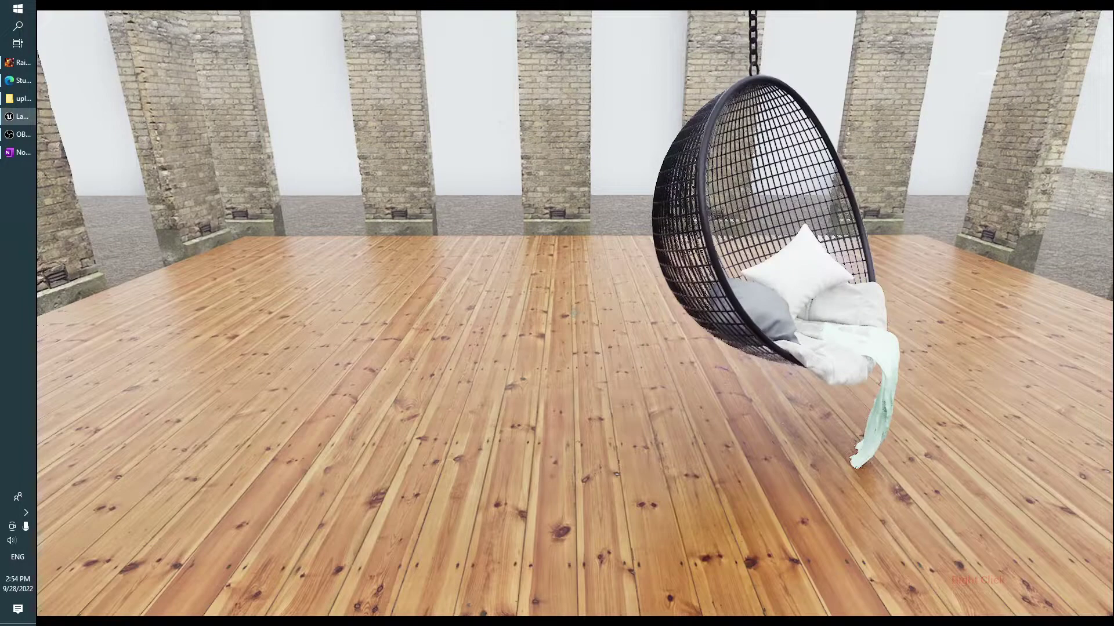
right_click_drag(574, 313, 690, 232)
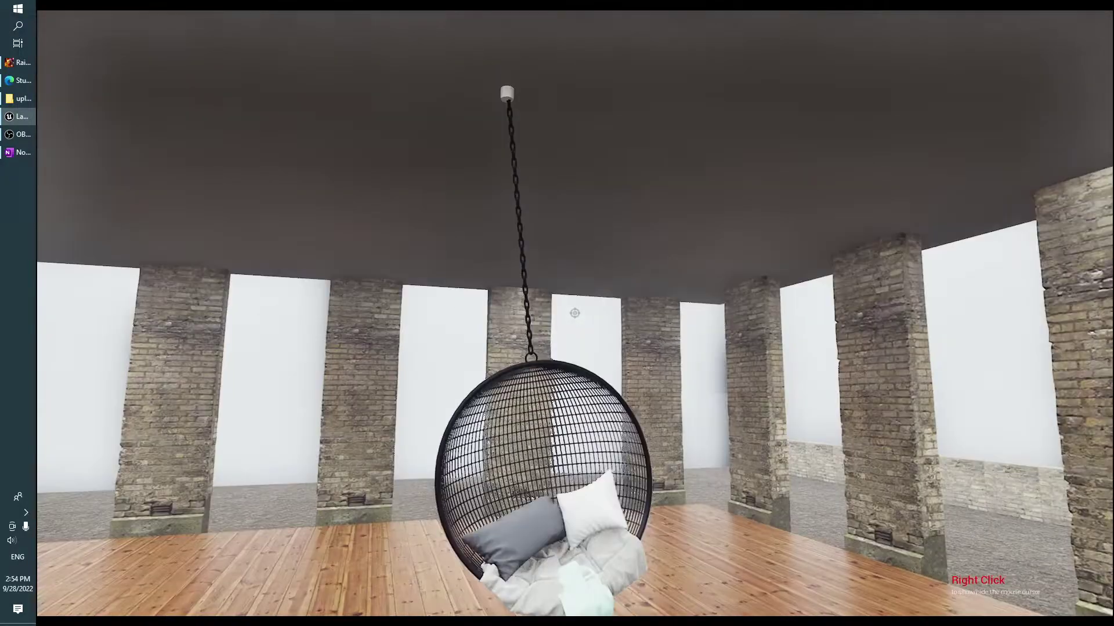
key("w")
right_click_drag(574, 313, 488, 406)
Step: End the play-test, leave full-screen with F11, and turn the editor view toward the swing chair
key("s")
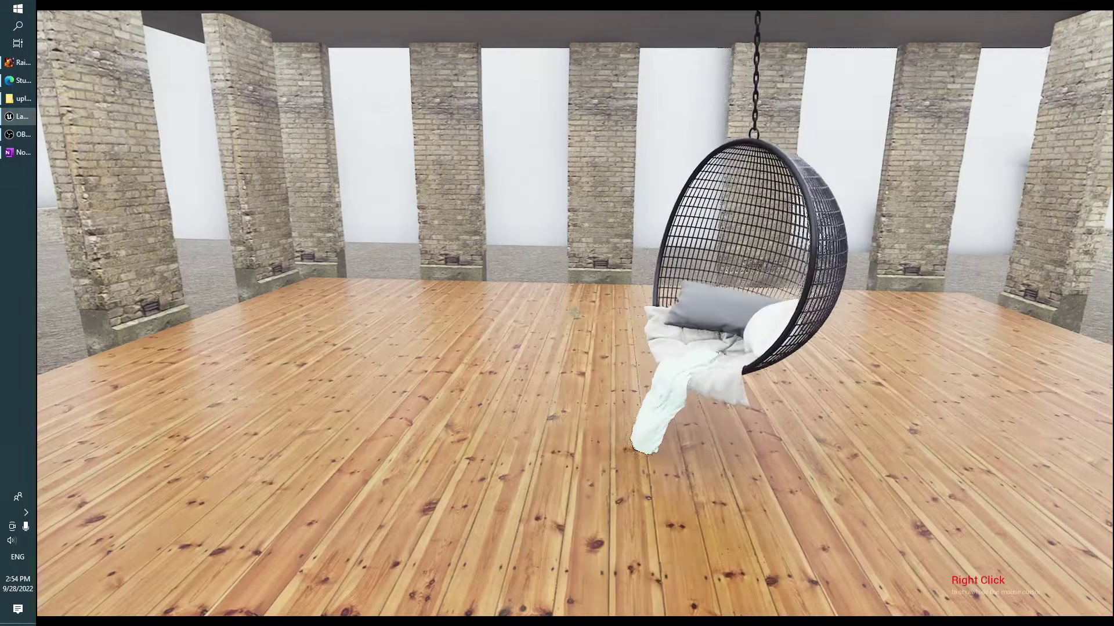
key("w")
key("Escape")
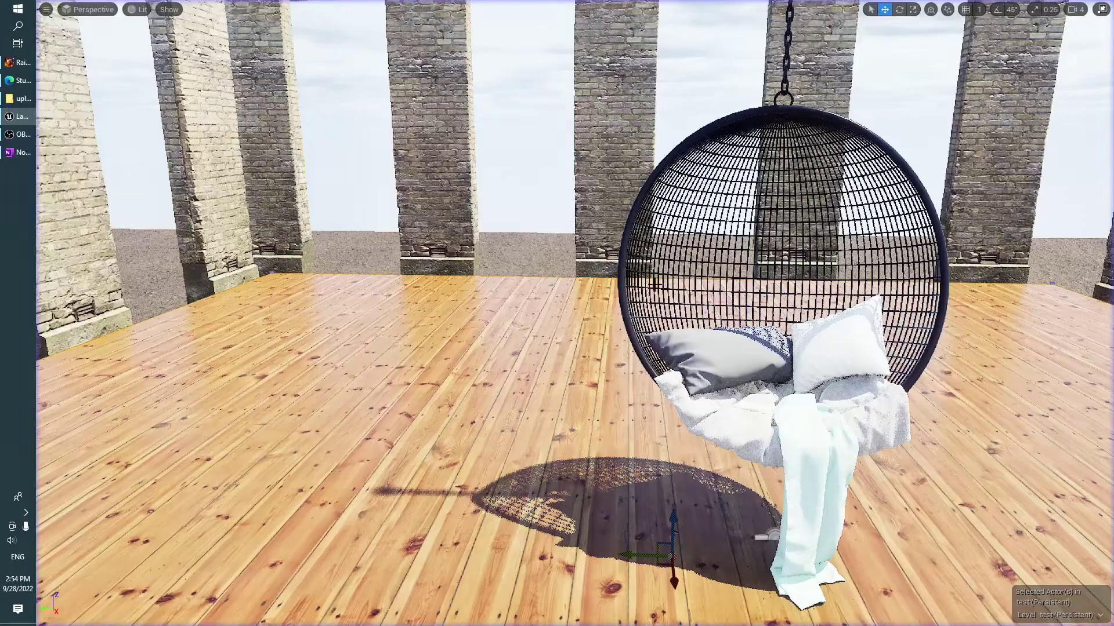
right_click_drag(841, 139, 815, 160)
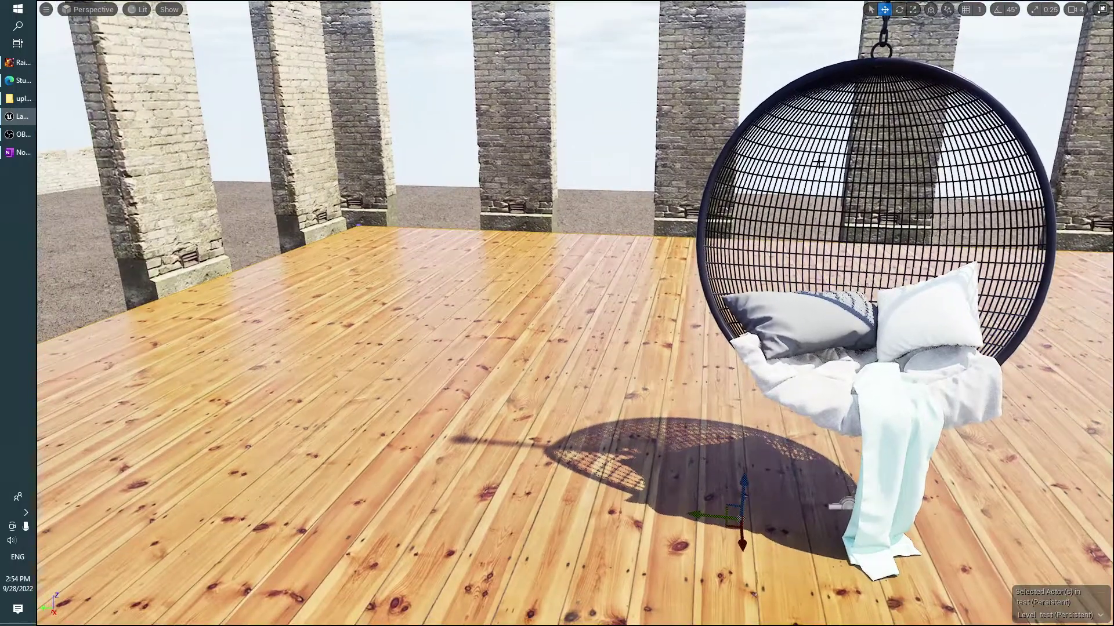
key("F11")
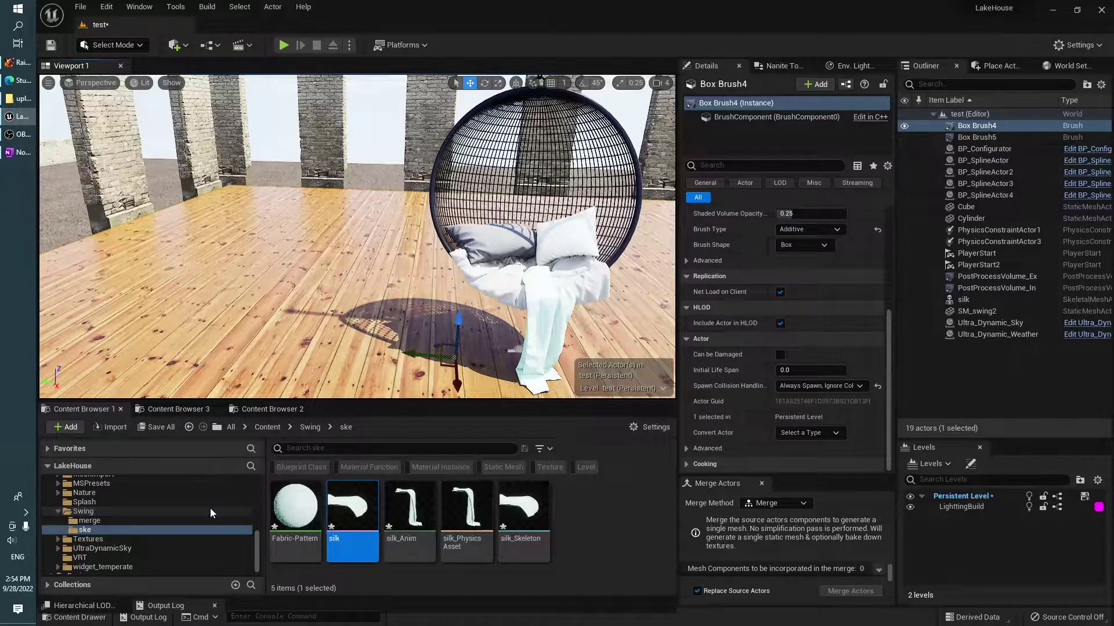
right_click_drag(354, 300, 406, 292)
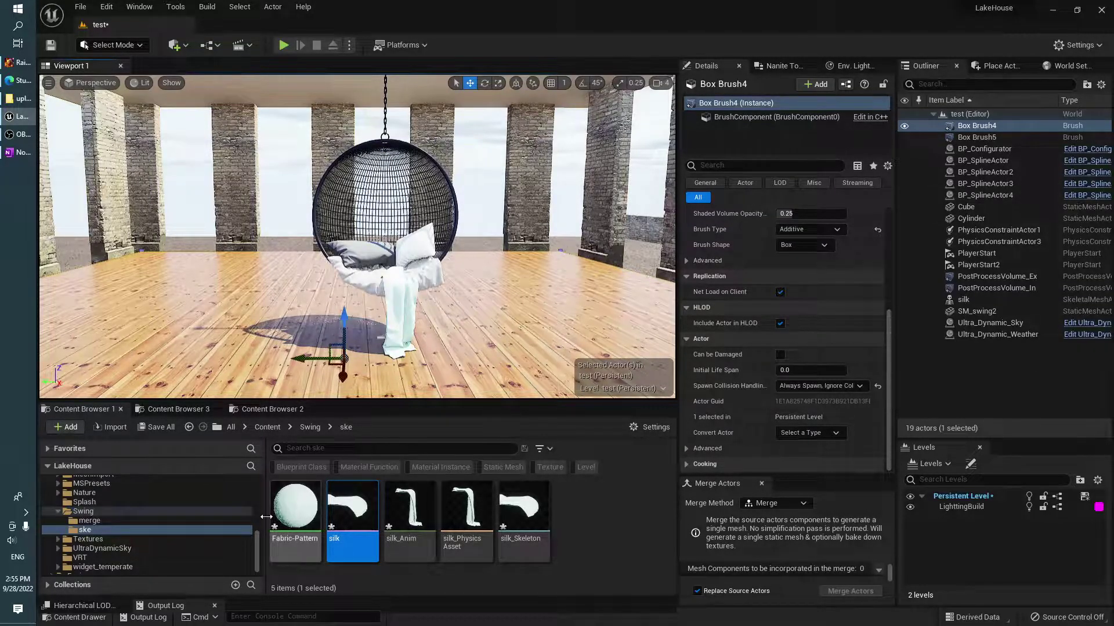
scroll(197, 522, "up", 10)
scroll(192, 528, "up", 2)
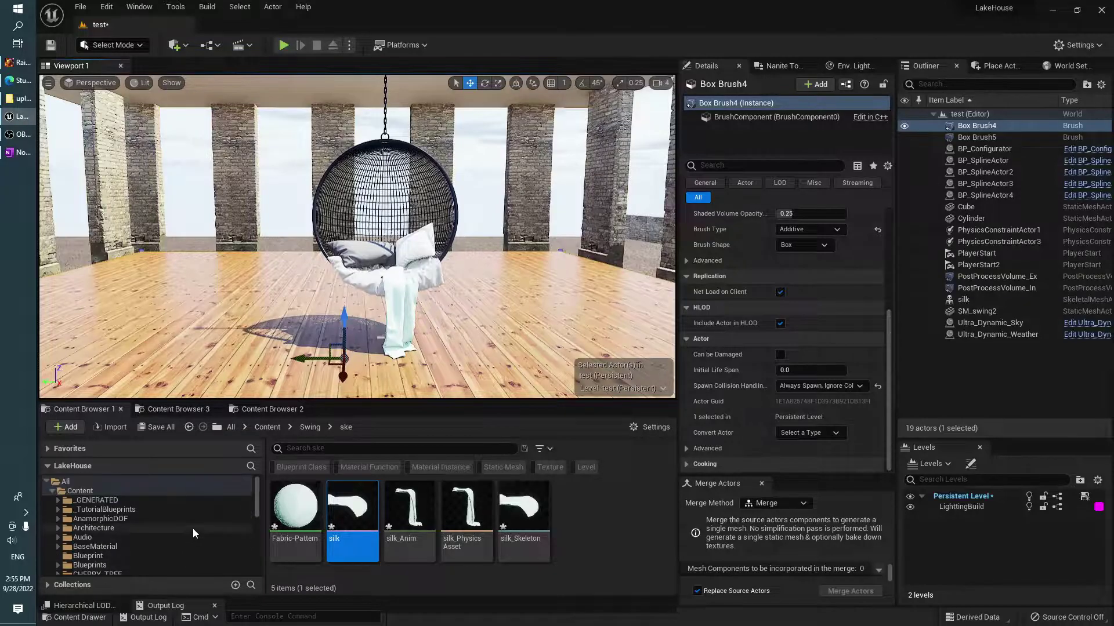
left_click(81, 490)
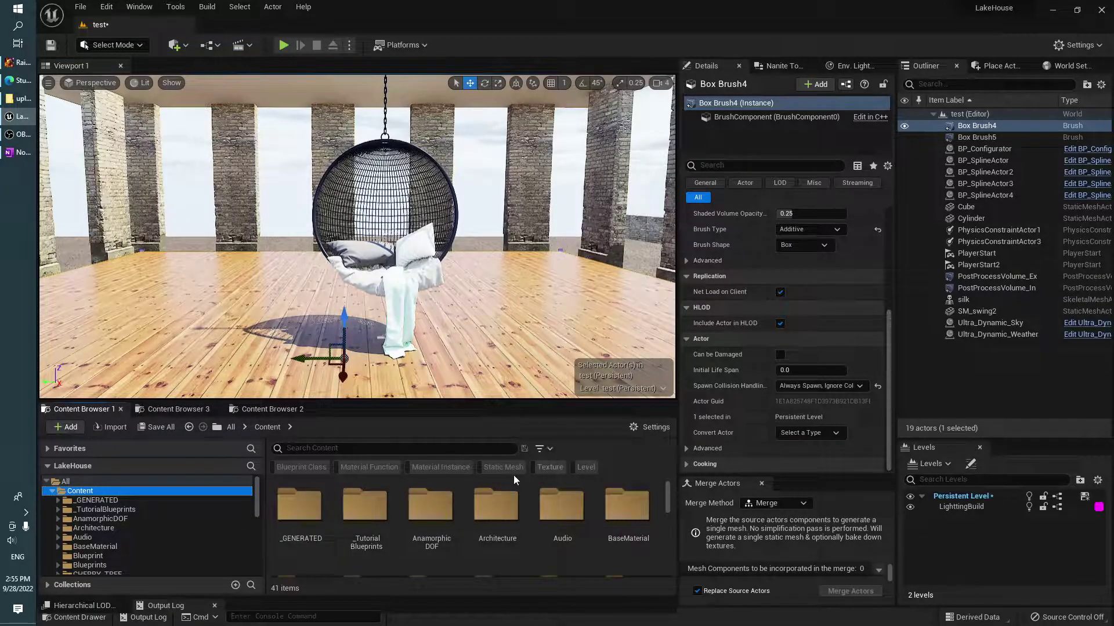
scroll(144, 520, "down", 8)
scroll(144, 519, "down", 4)
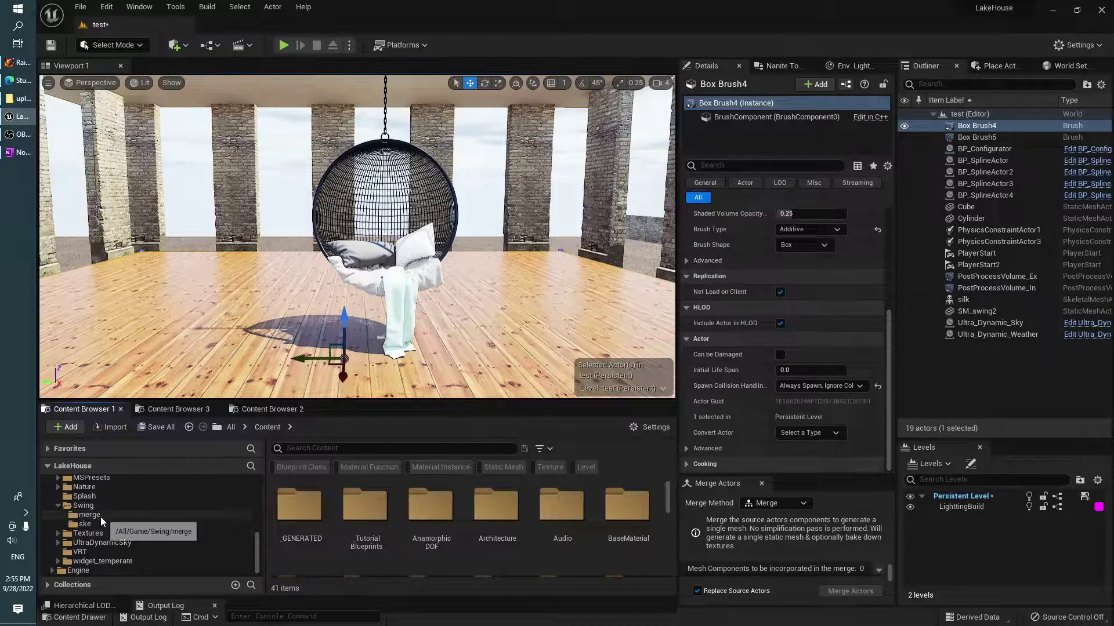
scroll(98, 511, "up", 3)
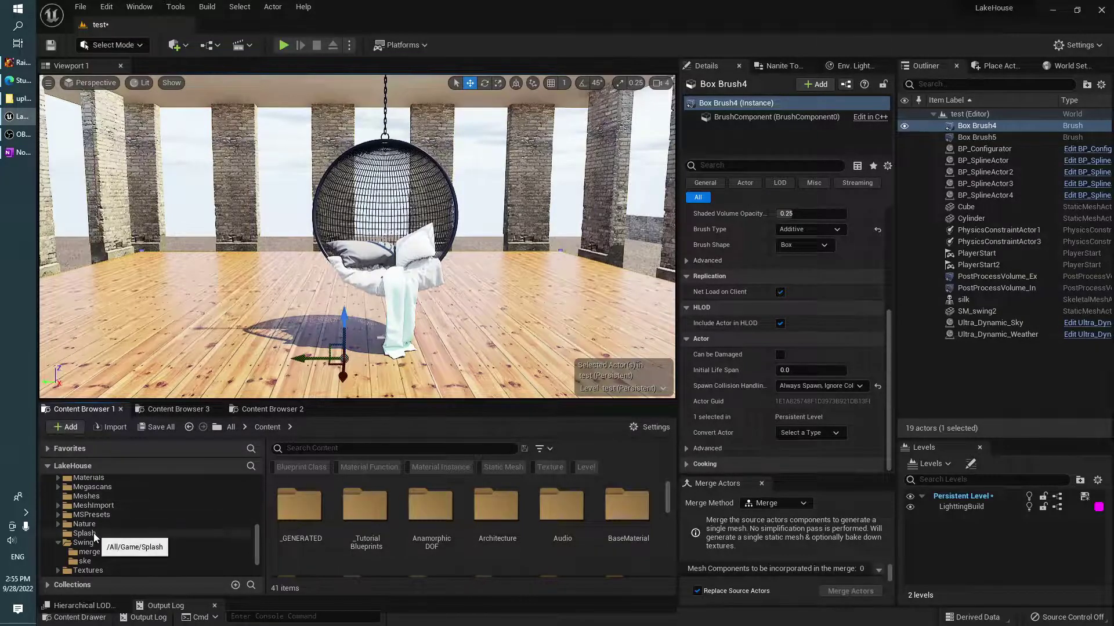
scroll(110, 535, "down", 3)
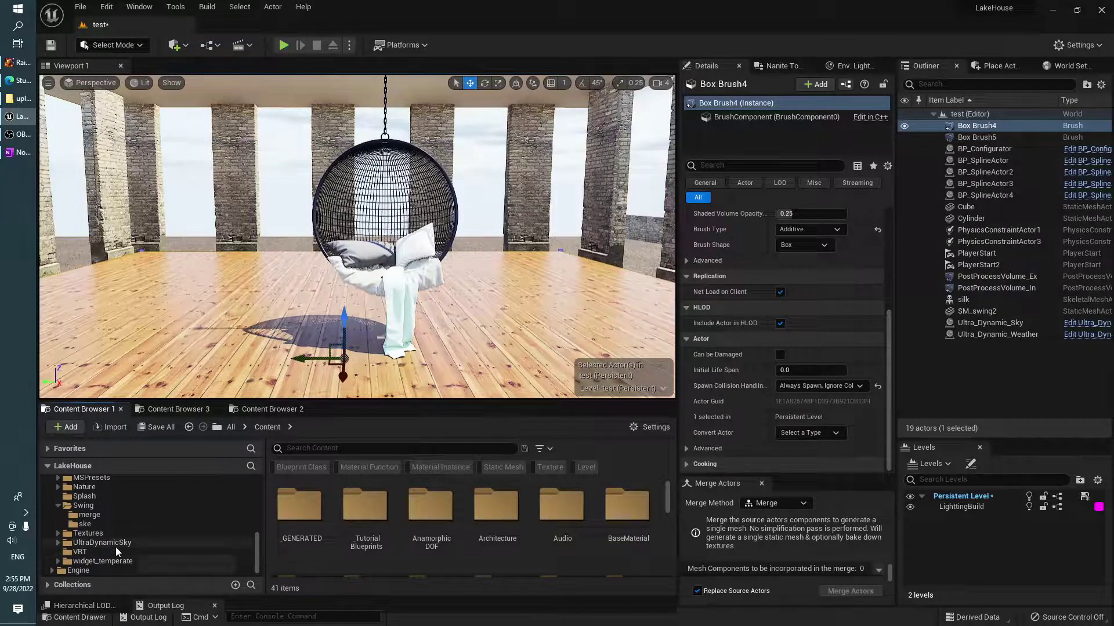
scroll(116, 547, "up", 8)
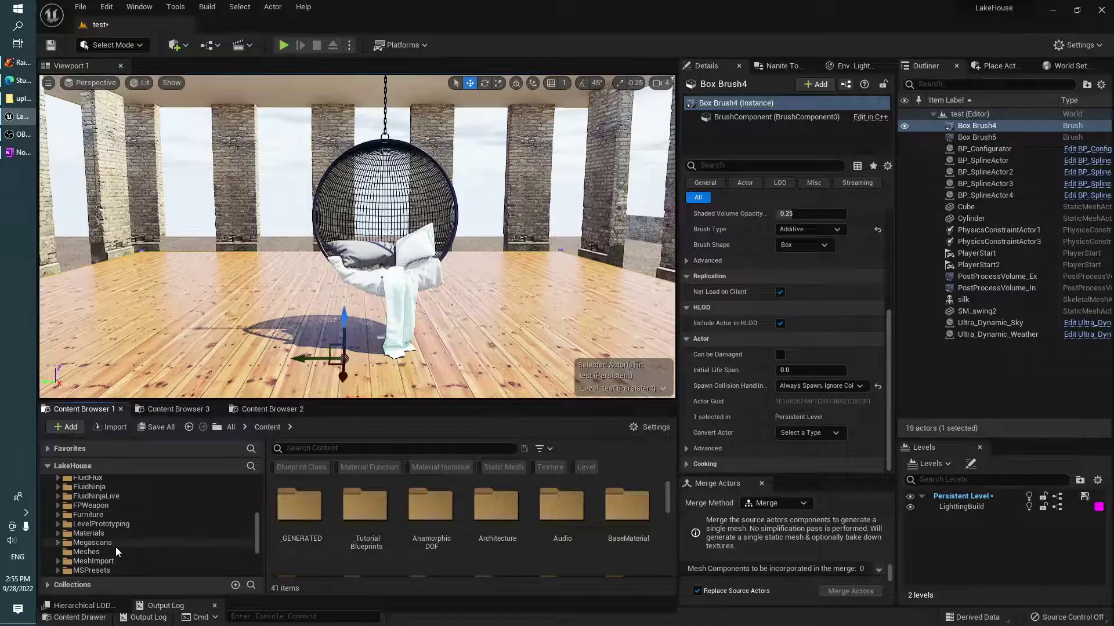
scroll(174, 528, "up", 5)
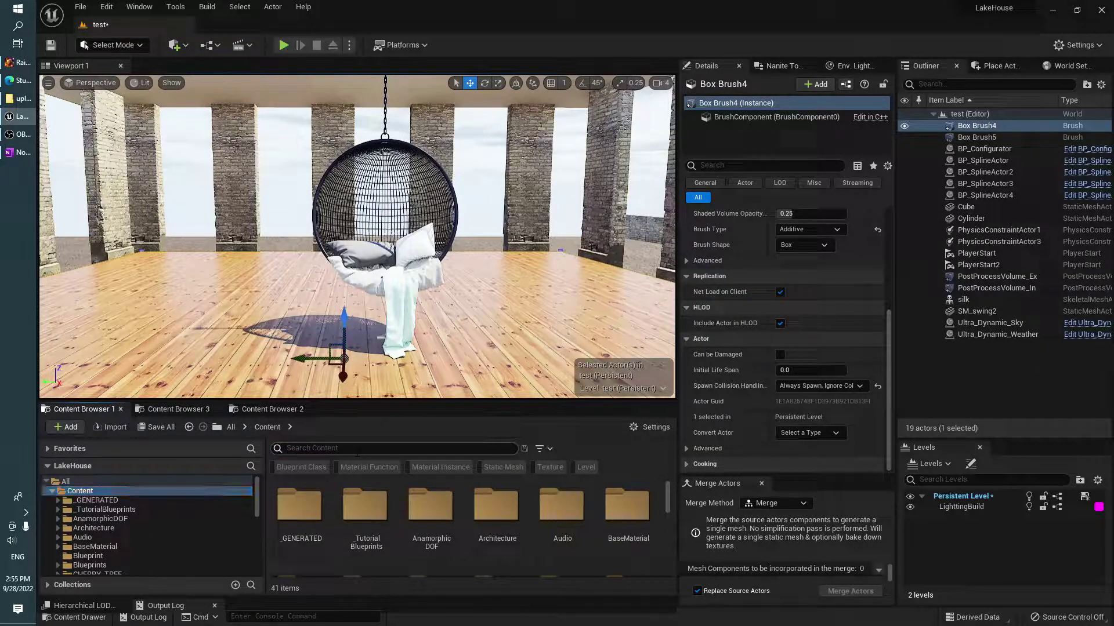
type("curt")
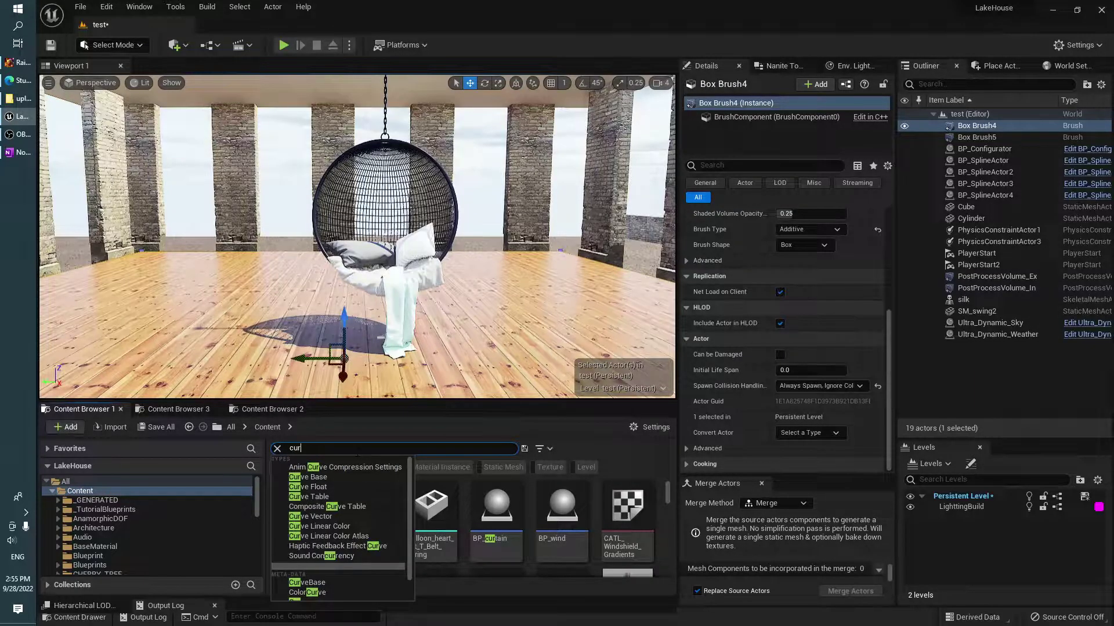
type("a")
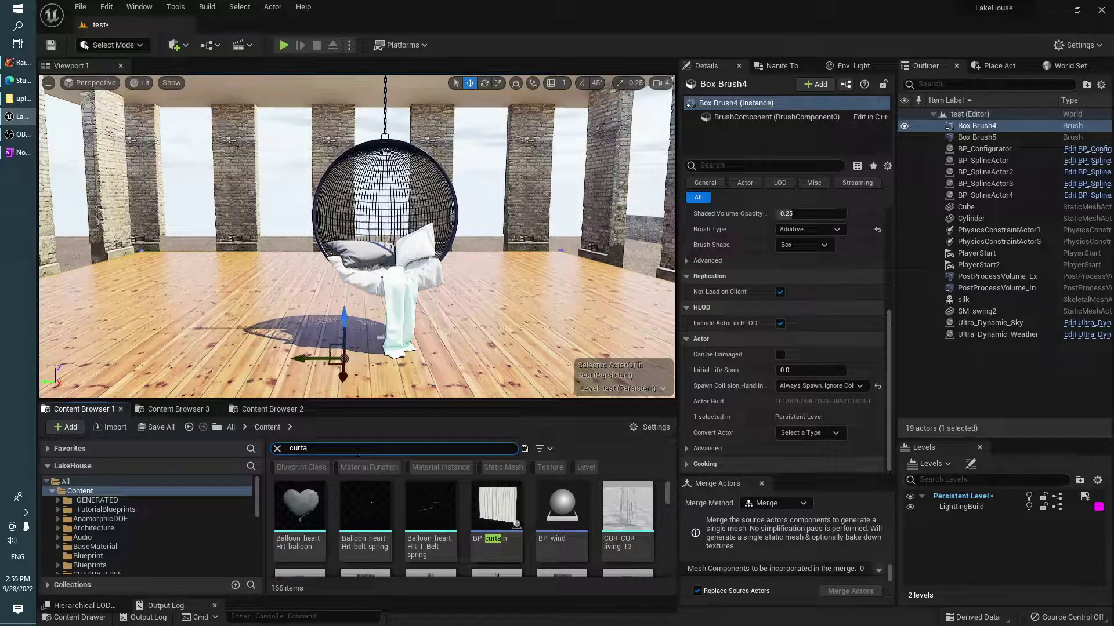
right_click_drag(618, 288, 580, 244)
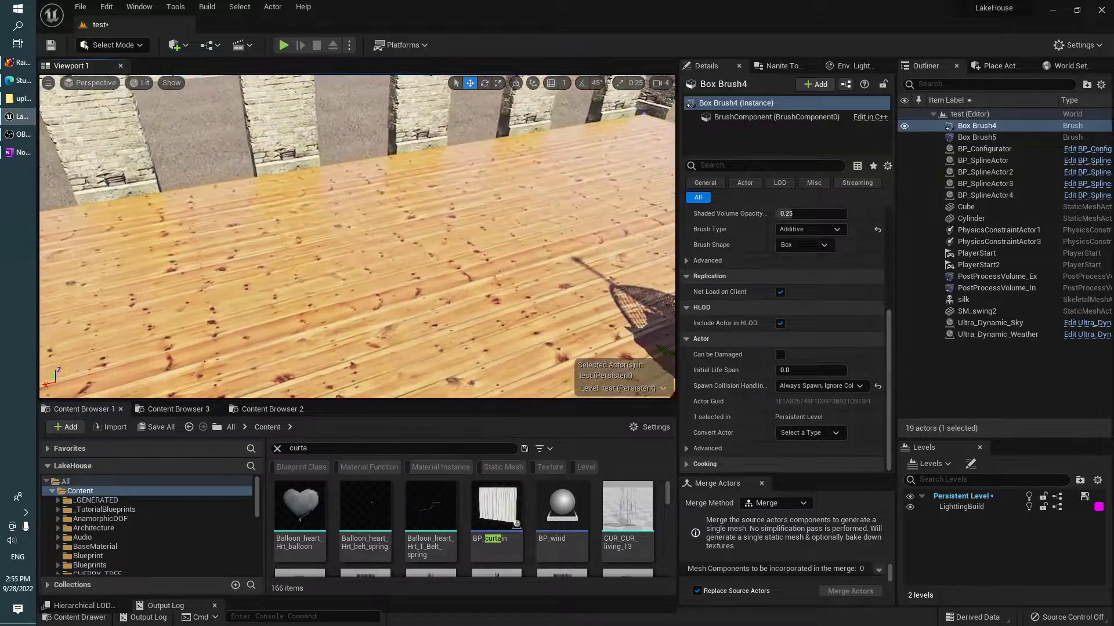
scroll(558, 496, "down", 2)
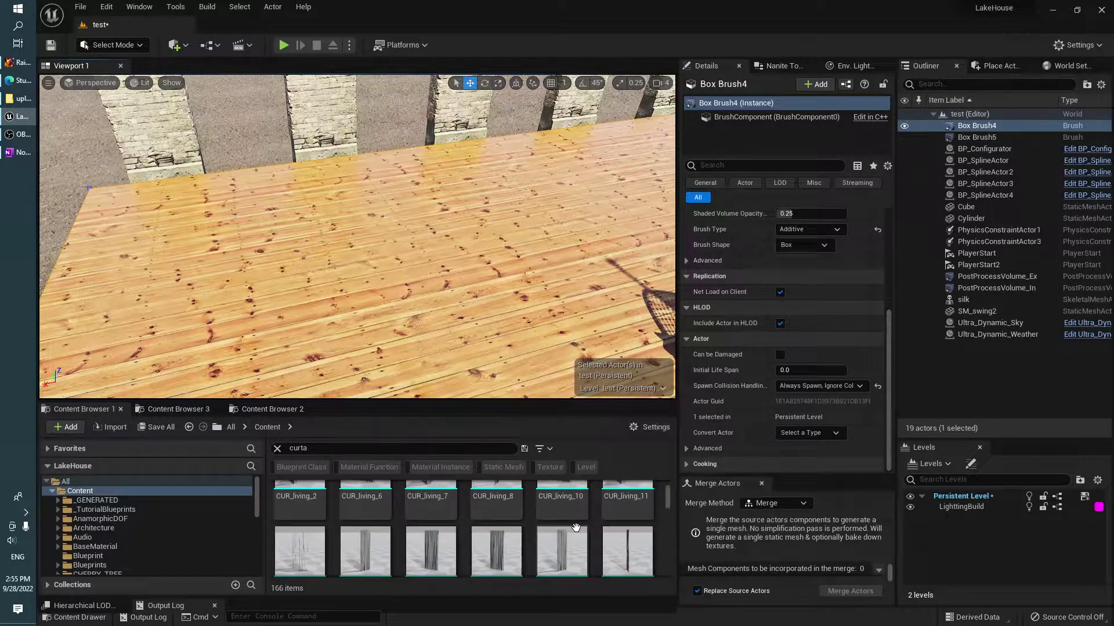
scroll(583, 531, "up", 1)
scroll(605, 531, "down", 2)
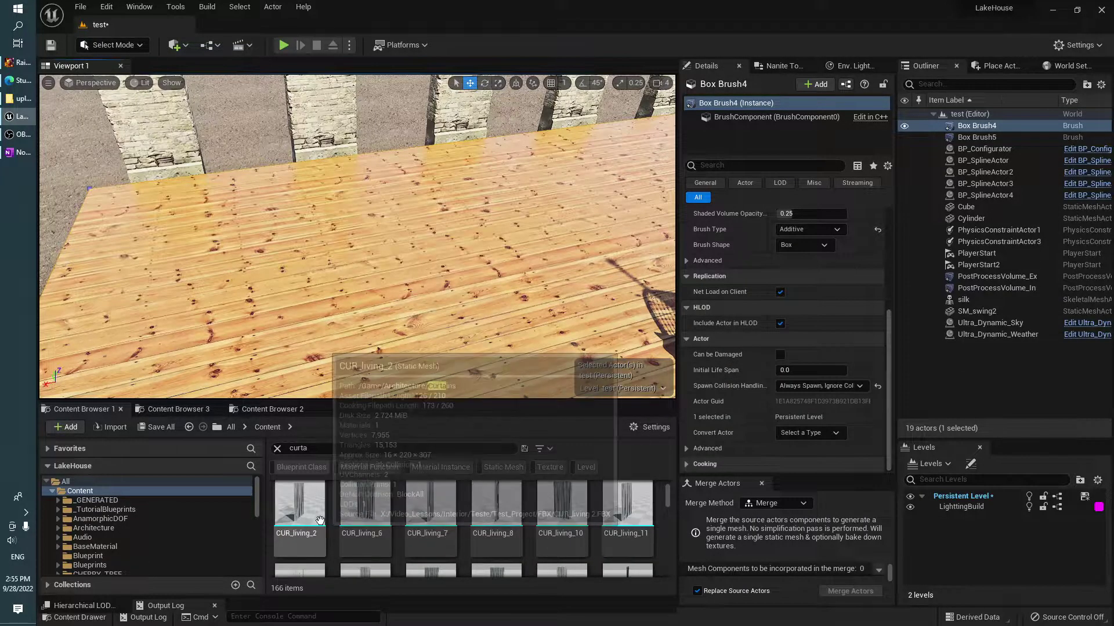
scroll(532, 521, "down", 2)
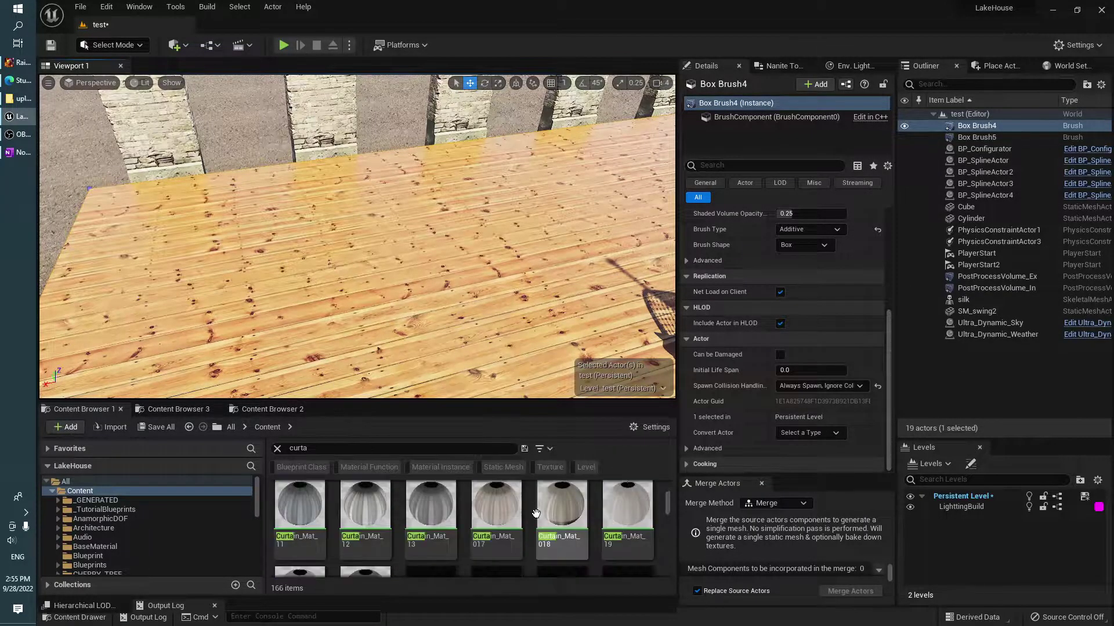
scroll(532, 521, "up", 1)
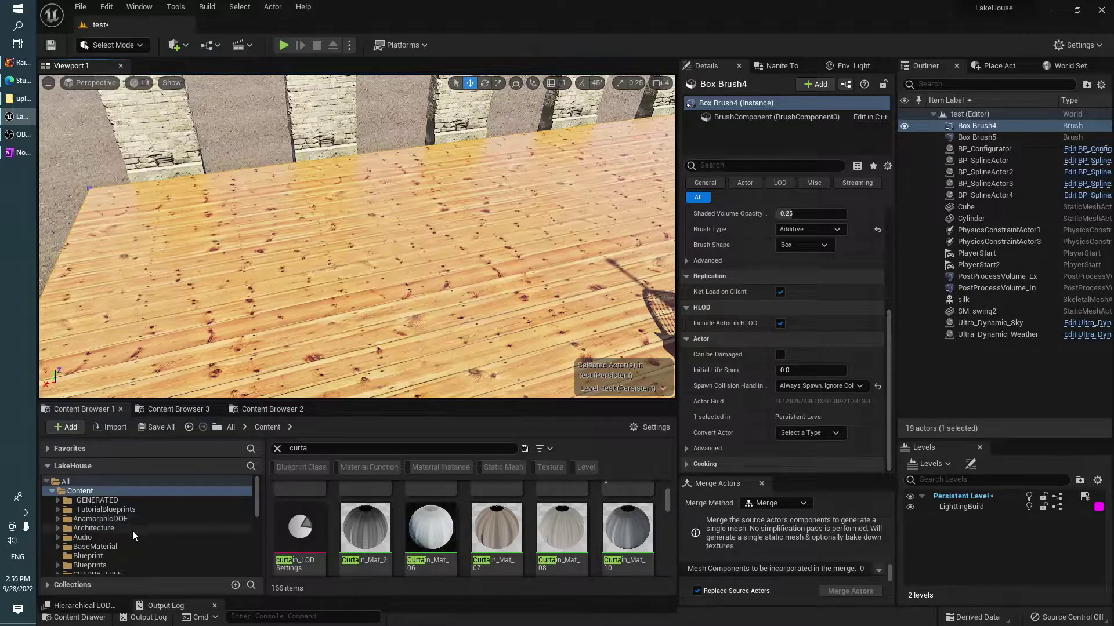
scroll(133, 531, "down", 3)
scroll(132, 531, "down", 2)
scroll(132, 531, "up", 4)
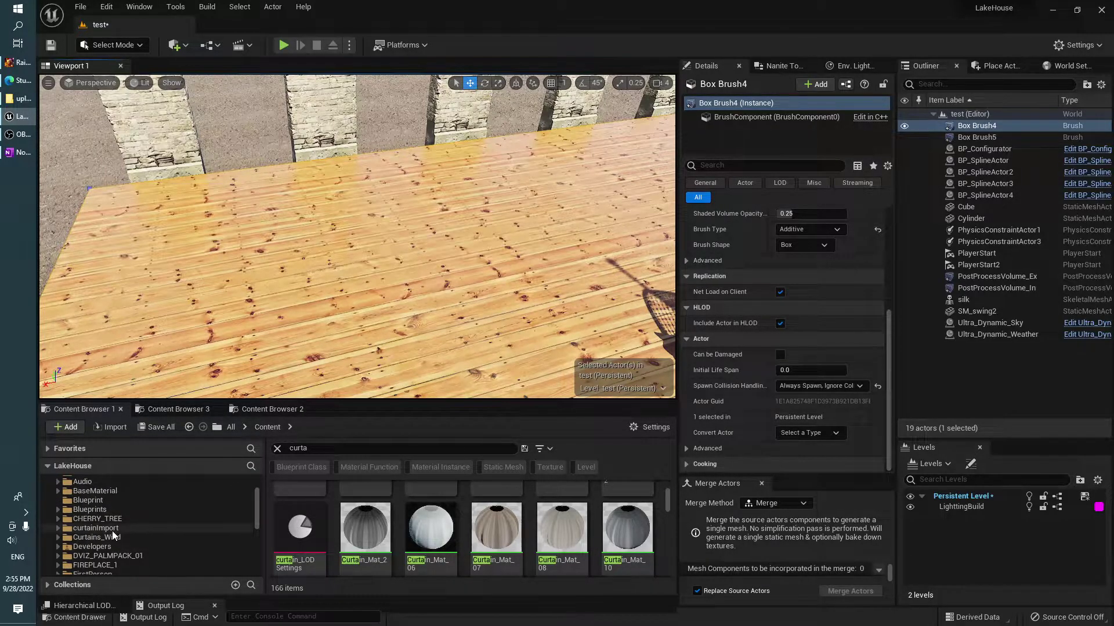
Step: Clear the 'curta' search and browse the curtainImport subfolders, ending in the curtain folder
left_click(113, 529)
left_click(279, 449)
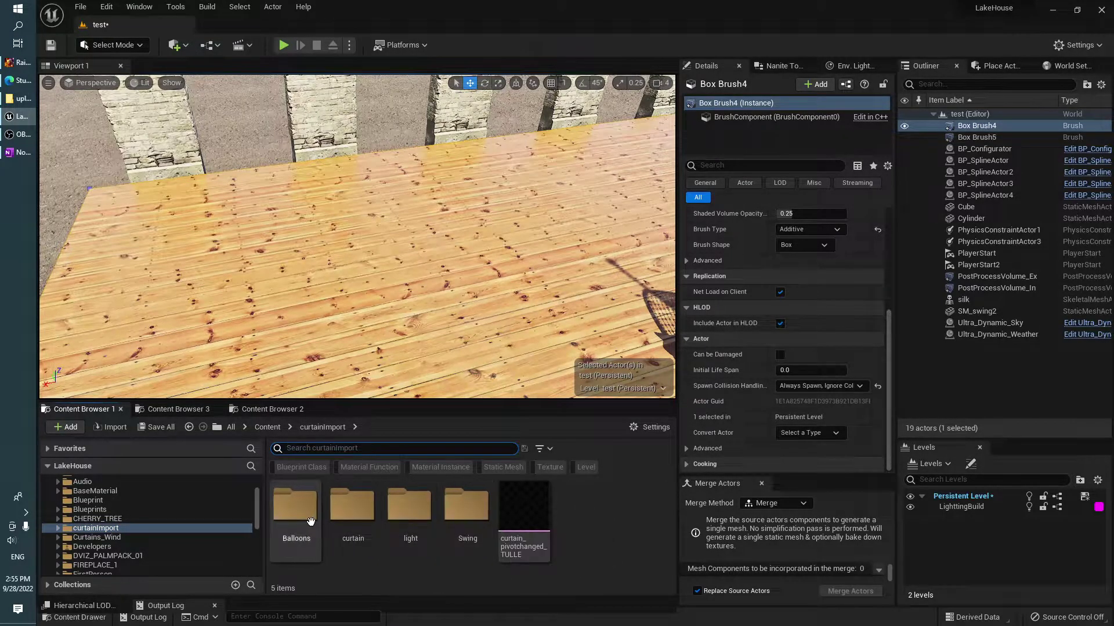
double_click(353, 506)
mouse_move(292, 516)
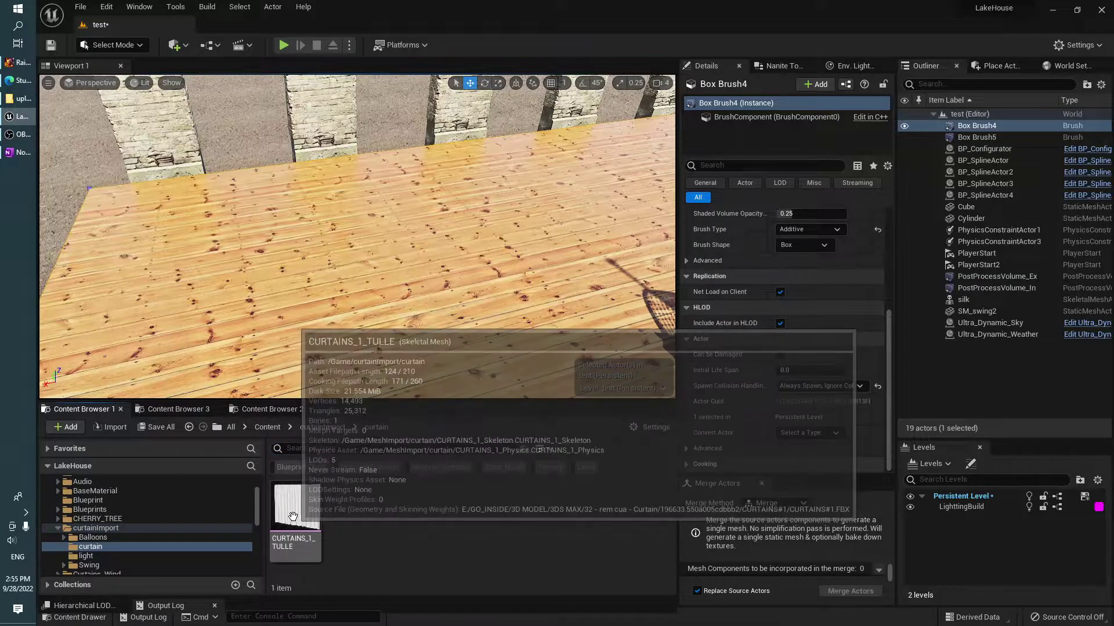
left_click(116, 556)
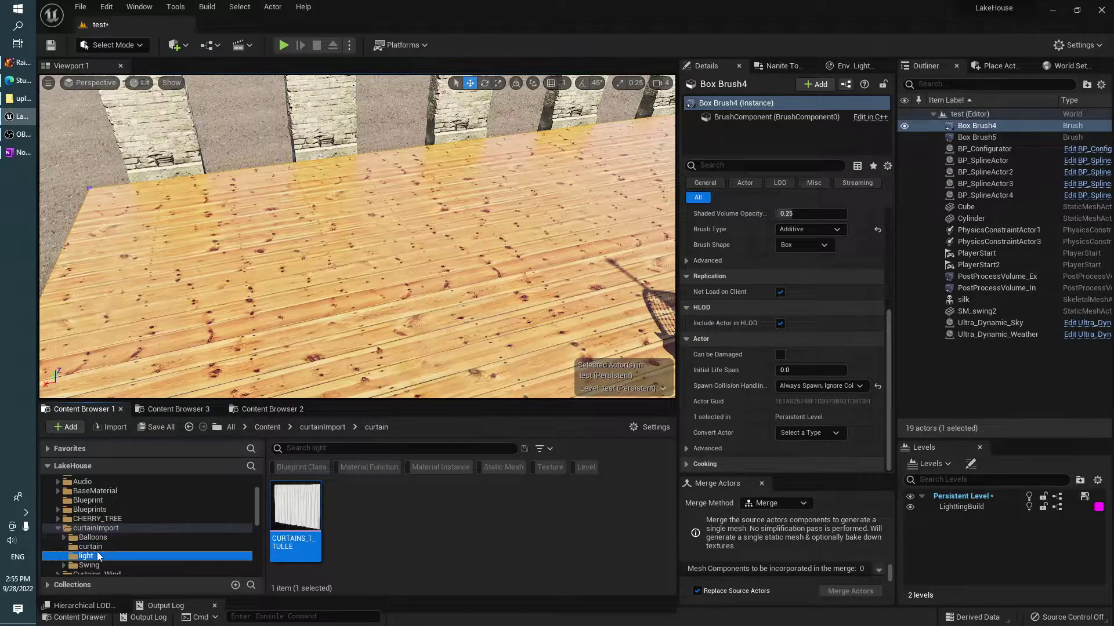
left_click(116, 565)
scroll(135, 553, "down", 2)
left_click(117, 538)
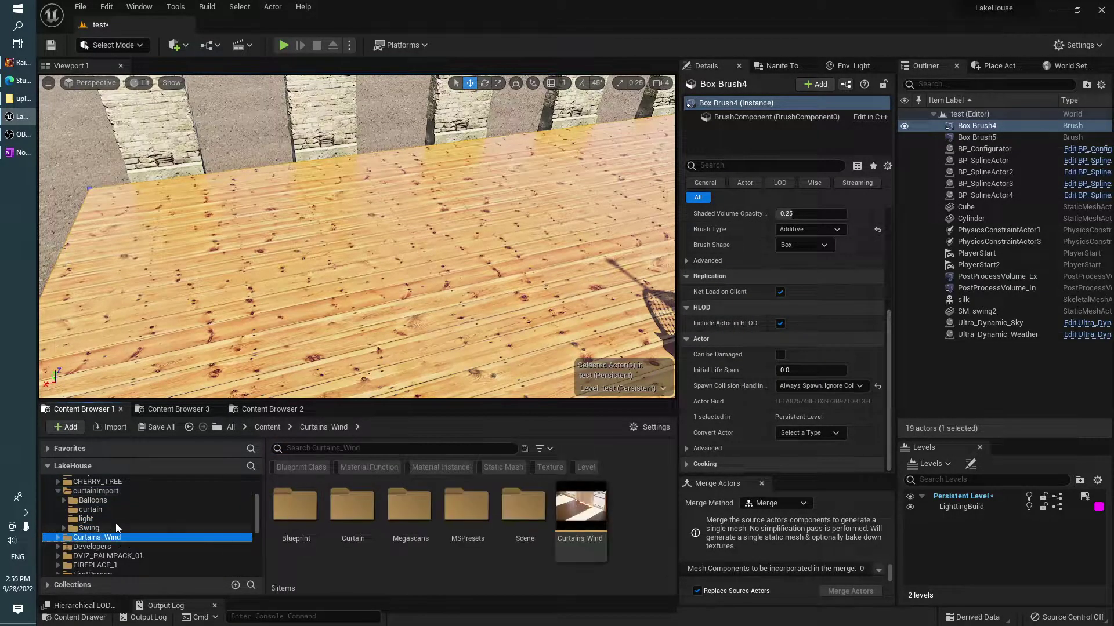
left_click(90, 510)
Step: Place CURTAINS_1_TULLE on the floor in front of the pillars and enlarge the viewport
mouse_move(296, 517)
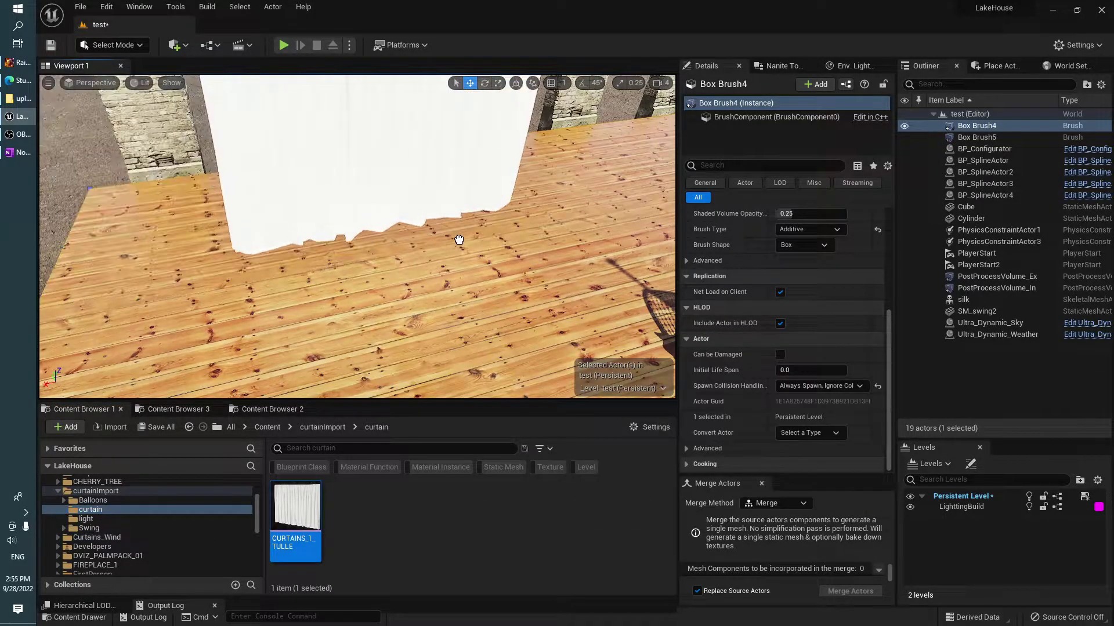
left_click_drag(295, 516, 514, 371)
scroll(502, 325, "down", 6)
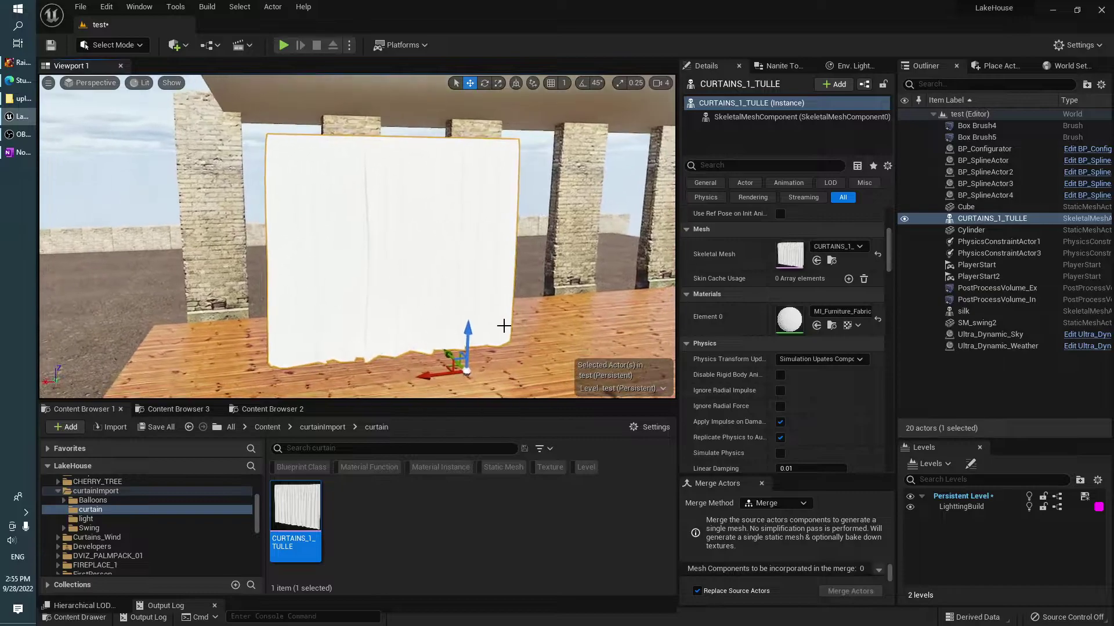
left_click_drag(479, 414, 480, 511)
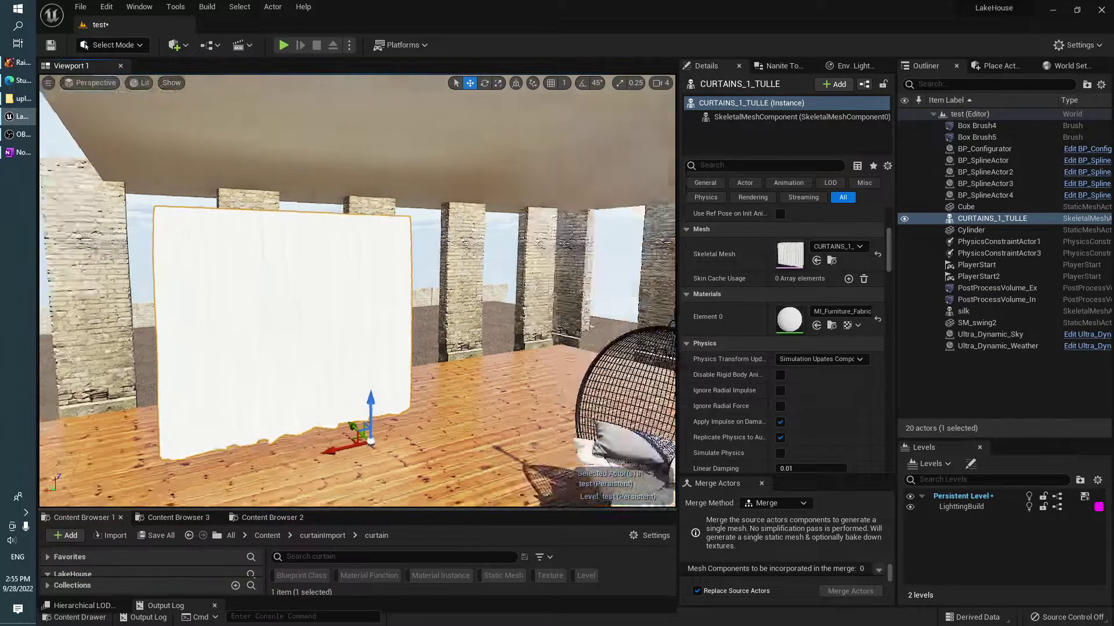
Step: Filter the Place Actors list to 'wind' to show Wind Directional Source and BP_wind
right_click_drag(479, 499, 406, 487)
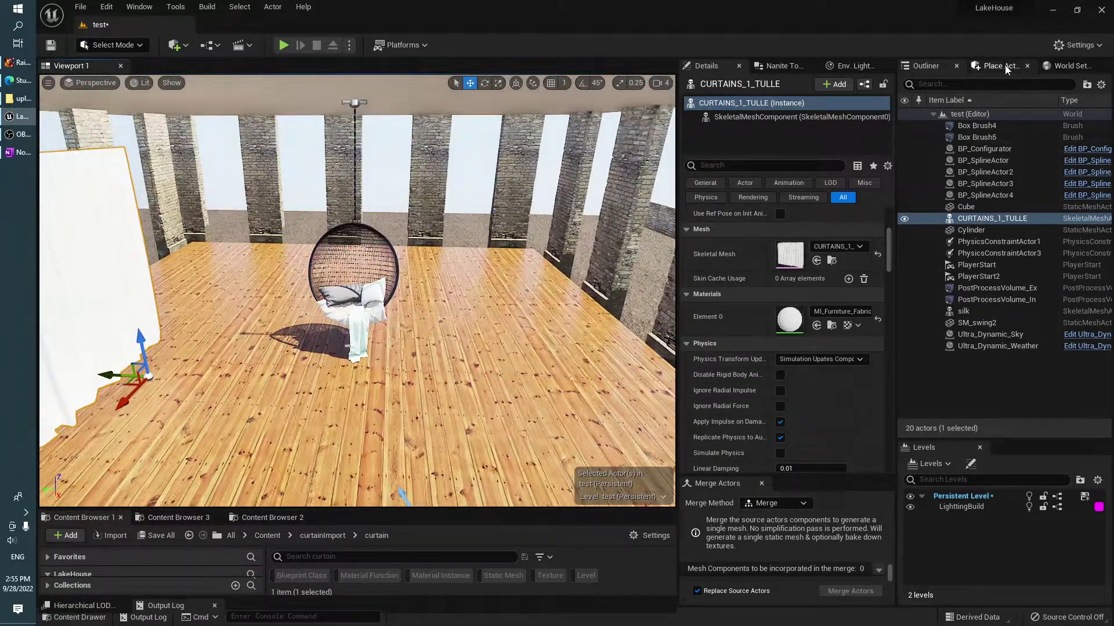
left_click(995, 65)
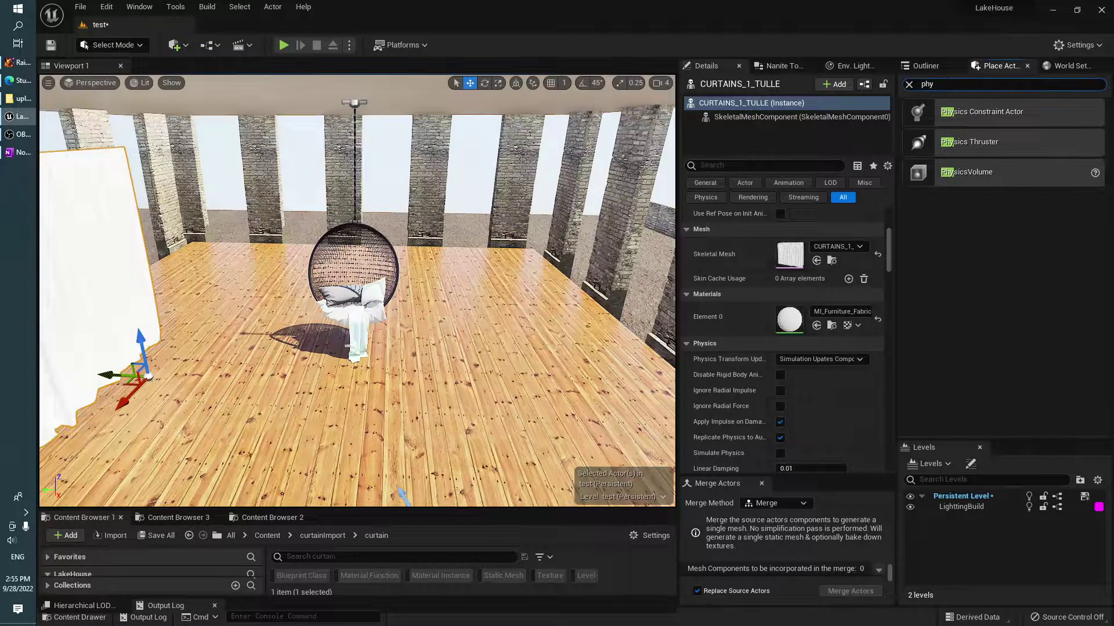
left_click(908, 85)
type("w")
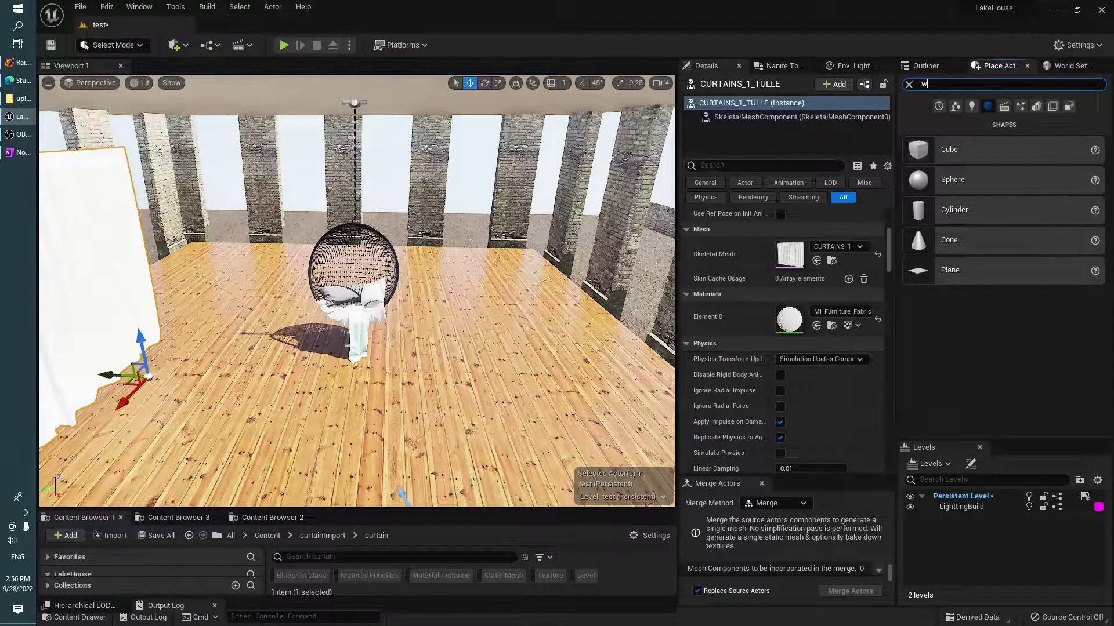
type("force")
key("BackSpace")
key("BackSpace")
key("BackSpace")
type("wind")
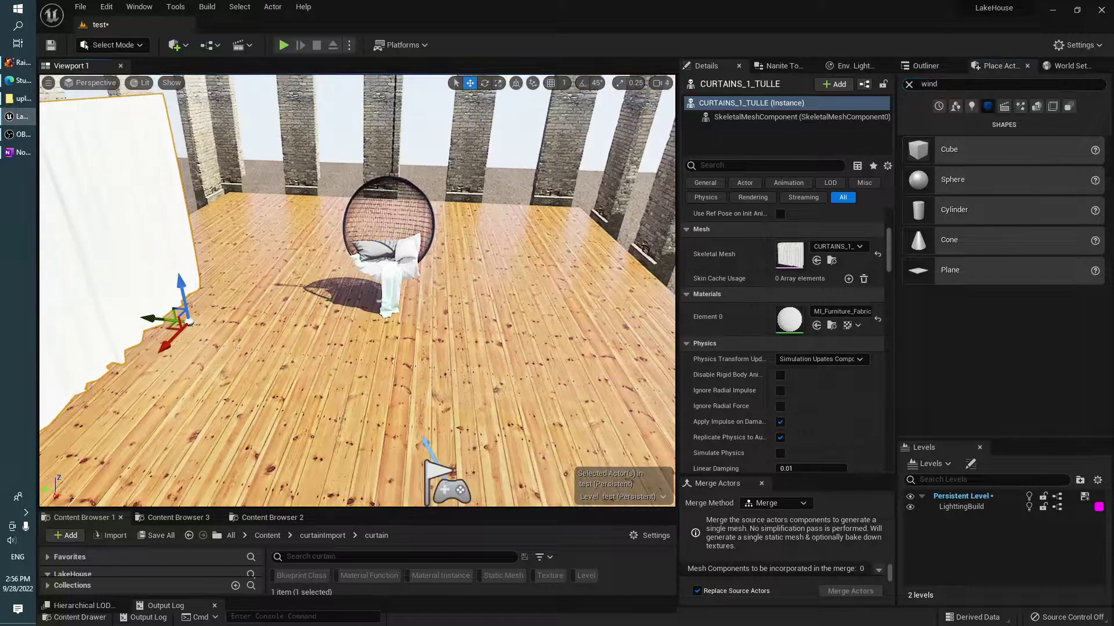
Step: Play-test the level, walking toward the hanging chair, then stop
key("alt+p")
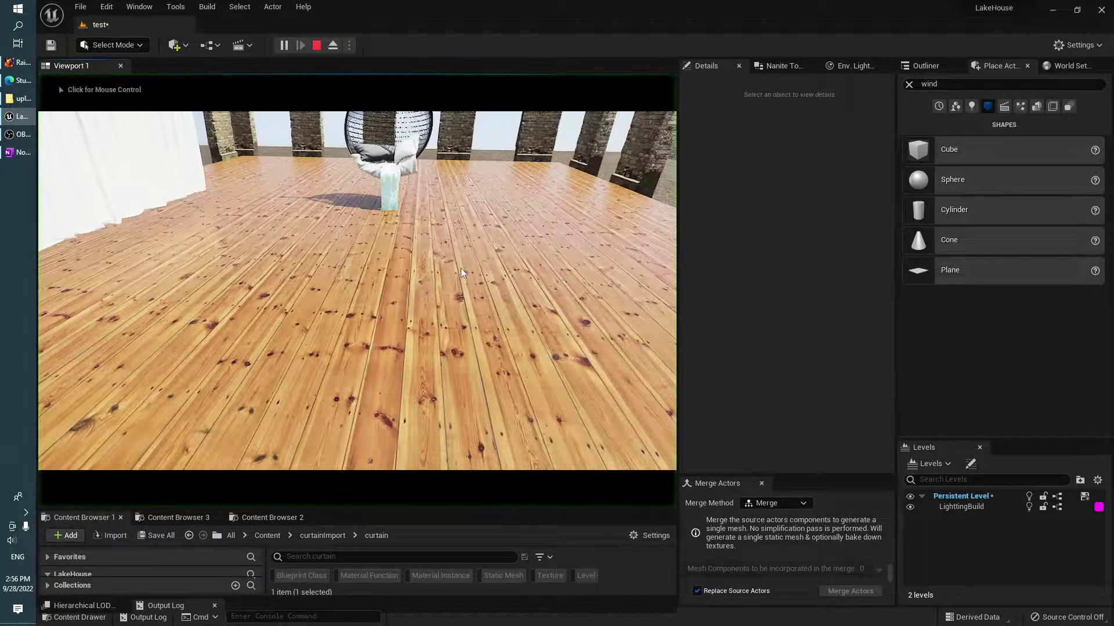
key("w")
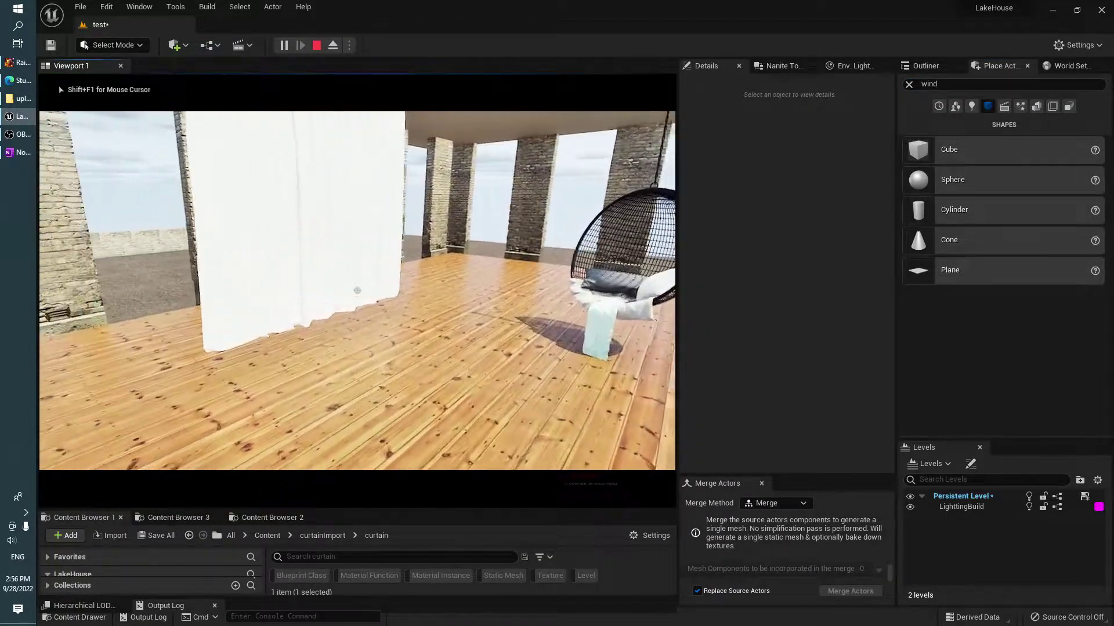
key("w")
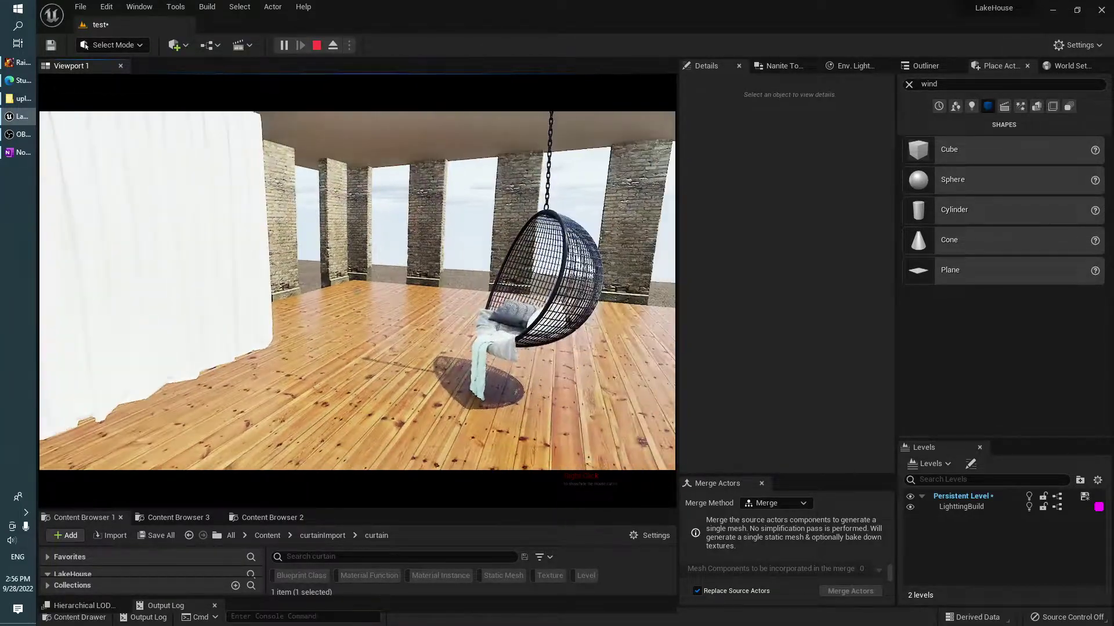
key("Escape")
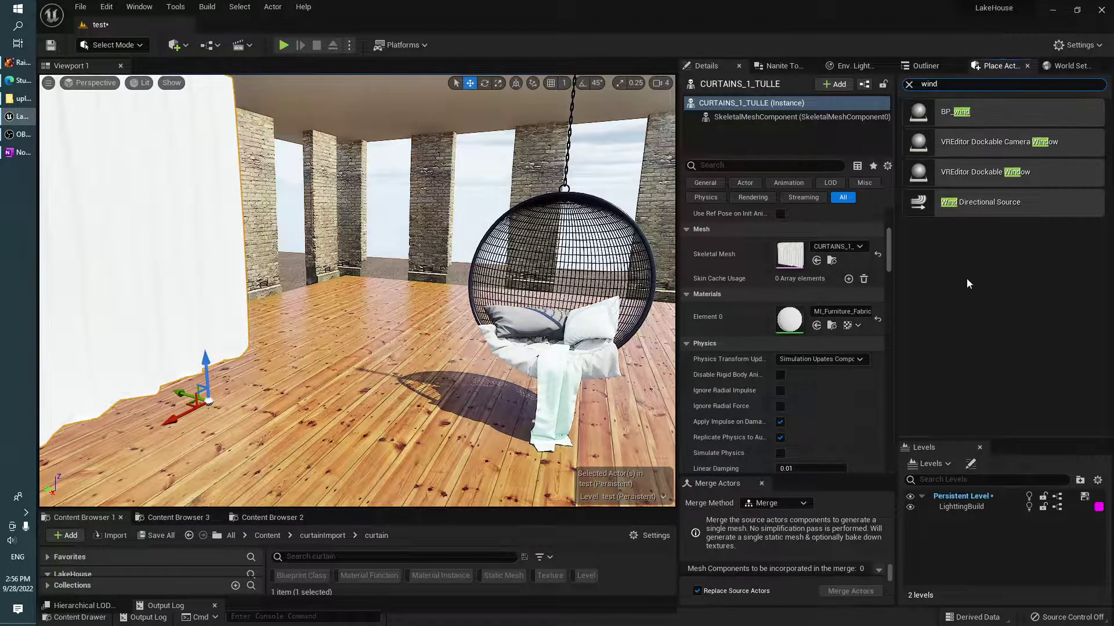
Step: Place a Wind Directional Source near the swing chair and set its Speed to 2.0
left_click(909, 85)
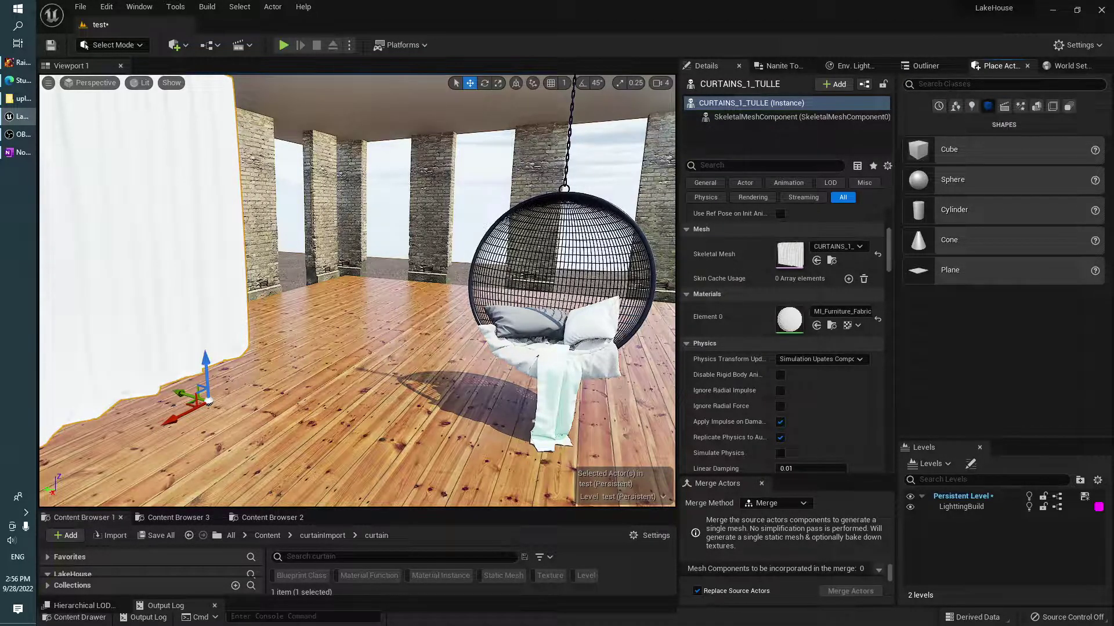
left_click(949, 82)
type("w")
type("direc")
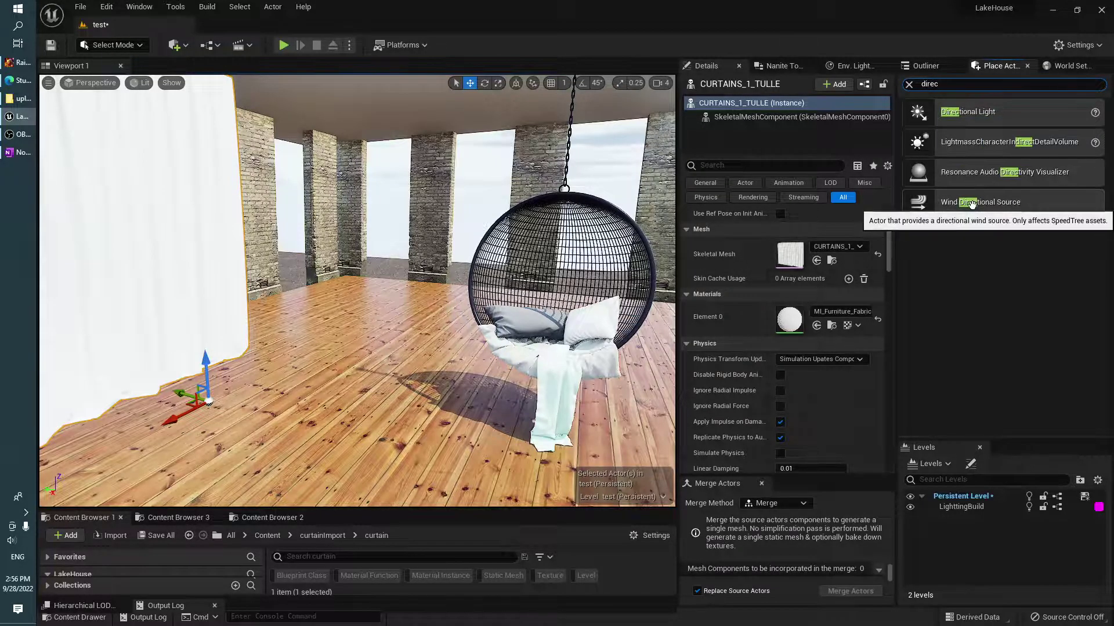
left_click_drag(982, 202, 425, 352)
scroll(782, 296, "up", 5)
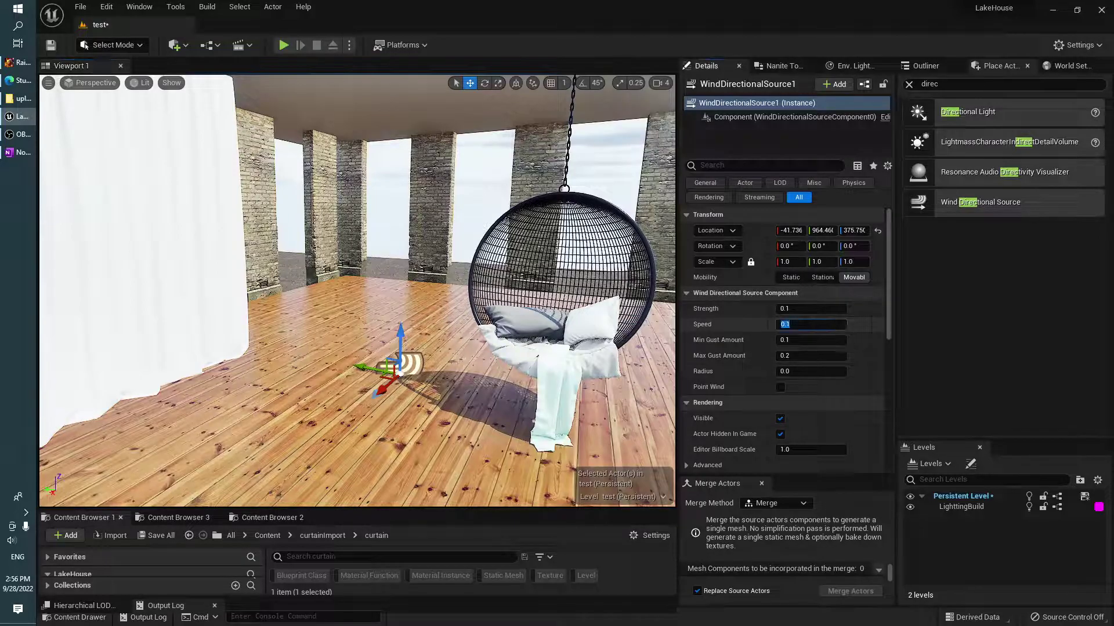
type("2")
key("Return")
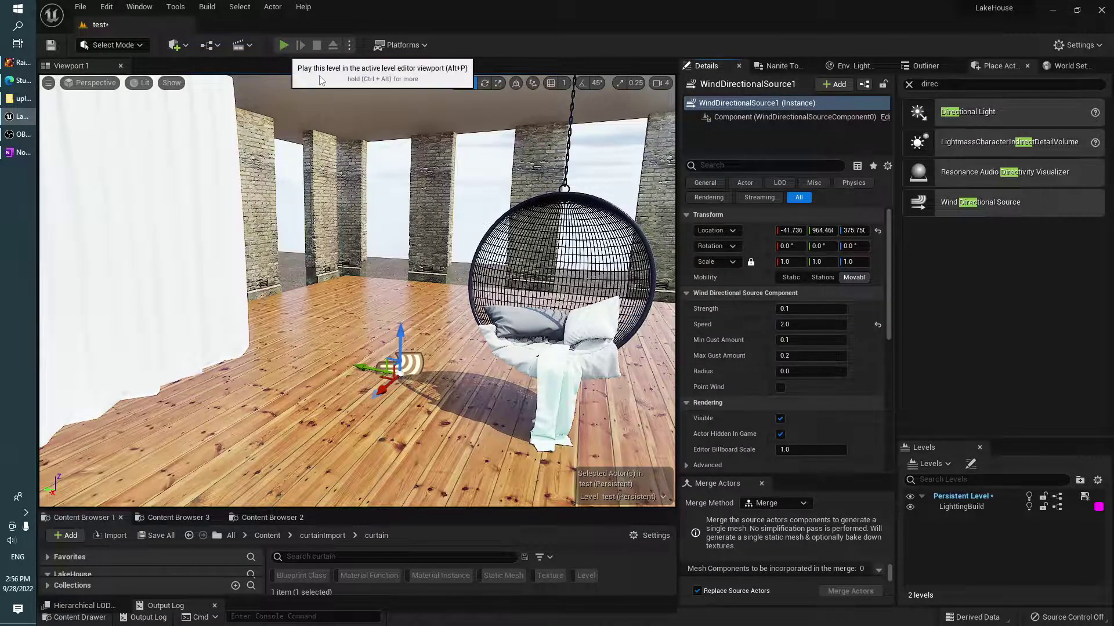
Step: Play-test the level full-screen to watch the wind on the curtain
key("alt+p")
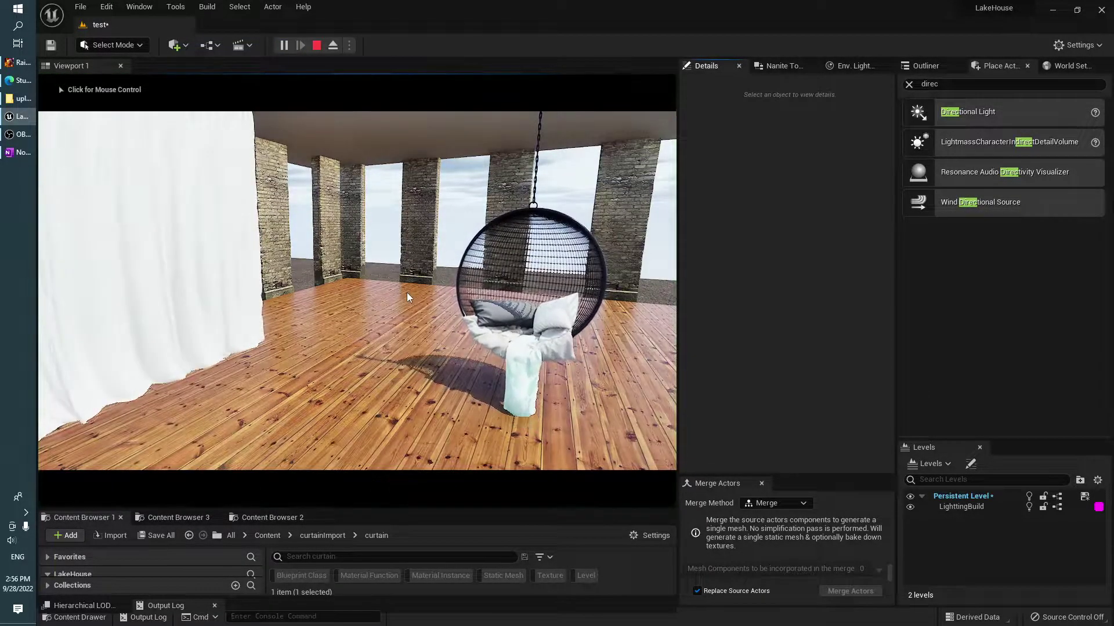
left_click(409, 298)
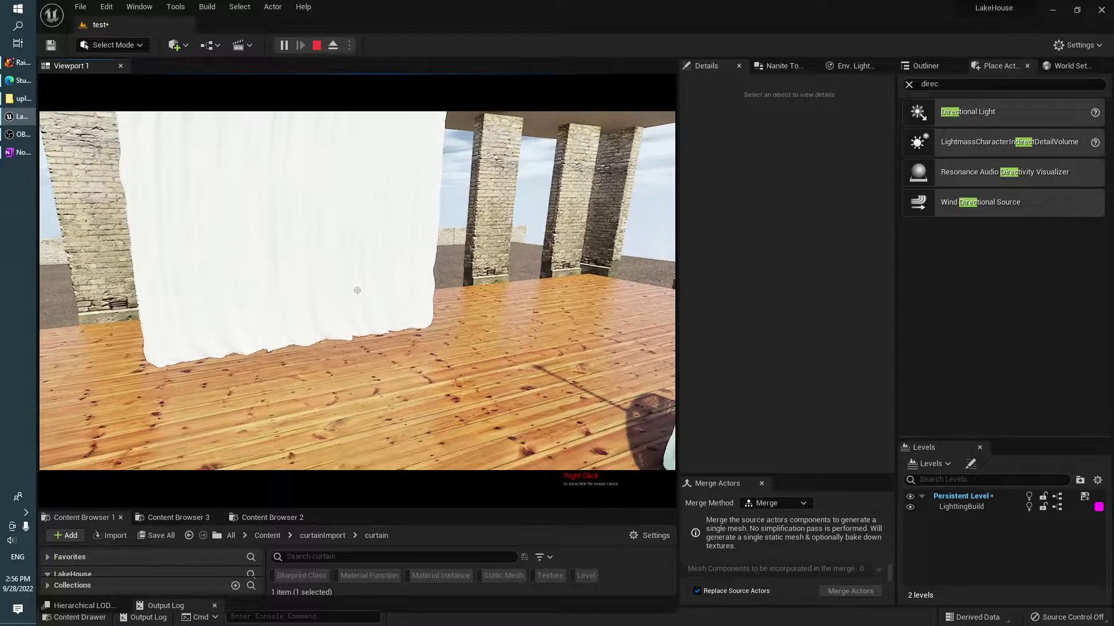
key("F11")
left_click(453, 430)
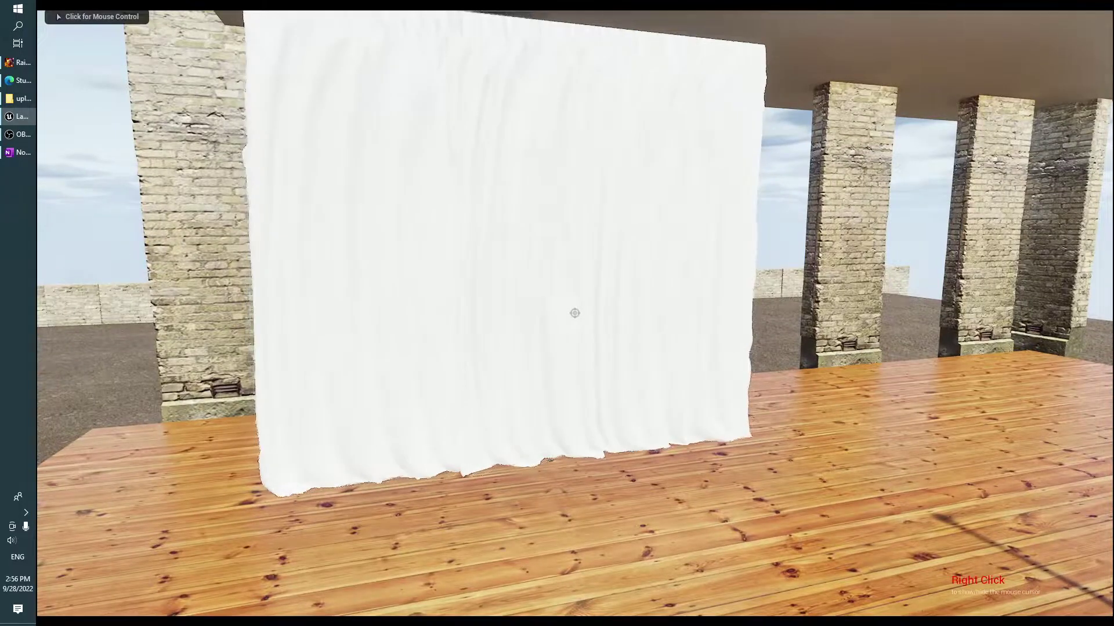
key("Escape")
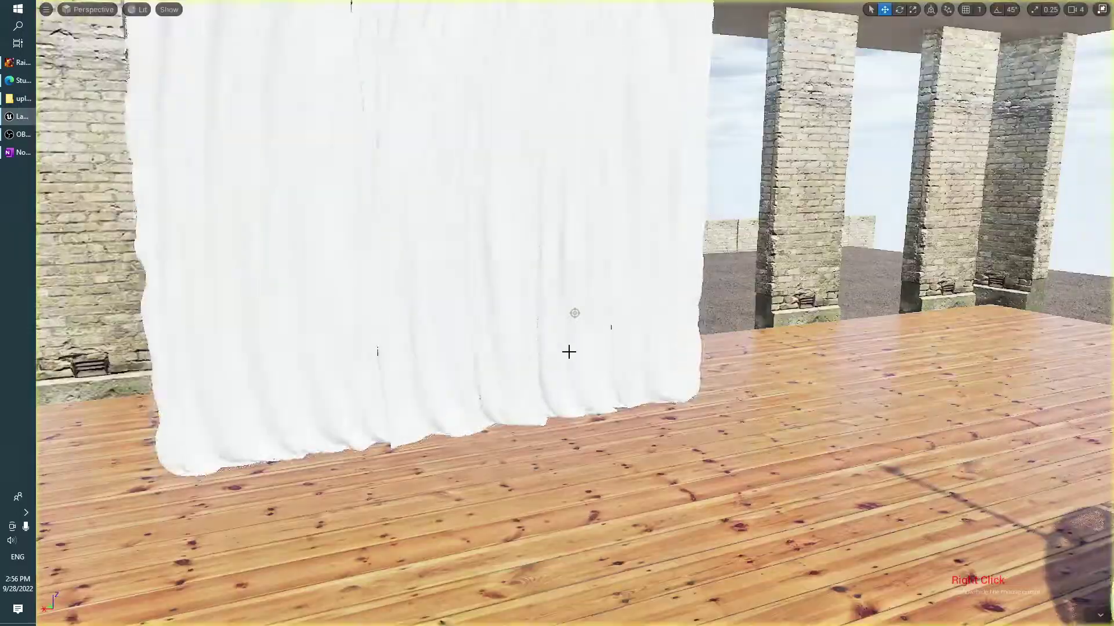
Step: Frame the curtain, pillars and chair in view and restore the editor panels
right_click_drag(574, 311, 758, 408)
key("s")
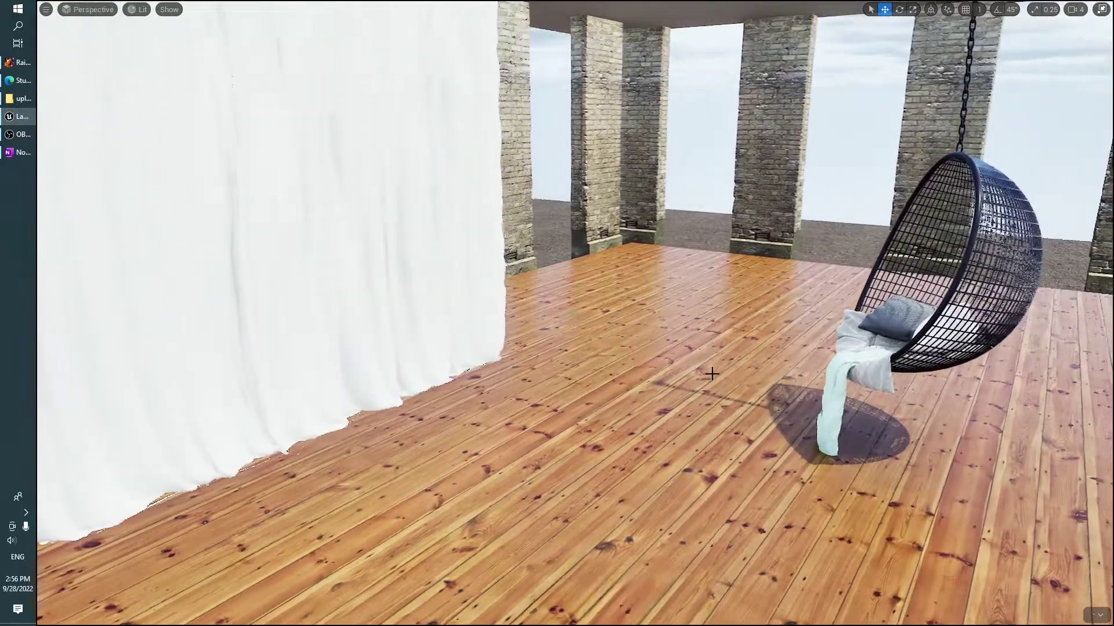
right_click_drag(758, 408, 655, 372)
right_click_drag(941, 493, 773, 457)
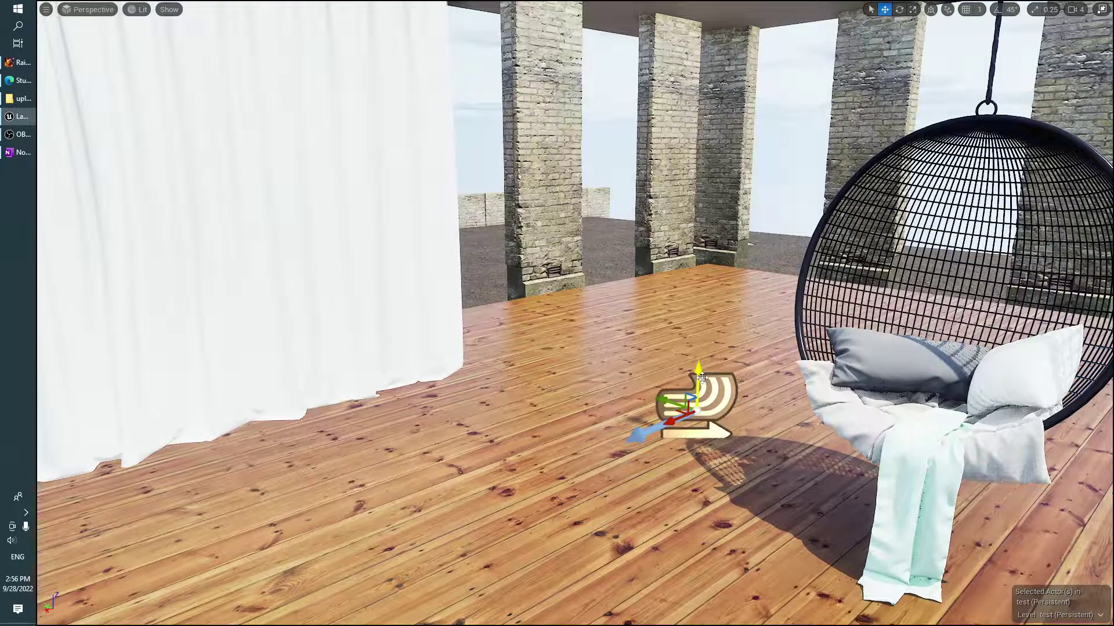
key("F11")
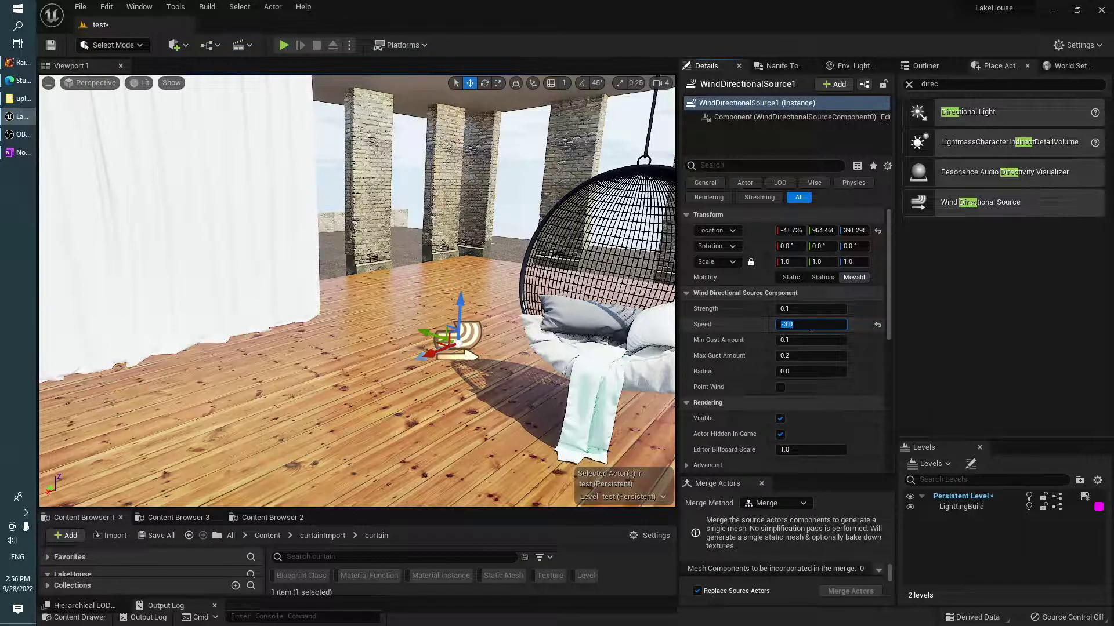
Step: Play-test the wind on the tulle curtain and chair silk in immersive viewport mode
left_click_drag(348, 377, 388, 388)
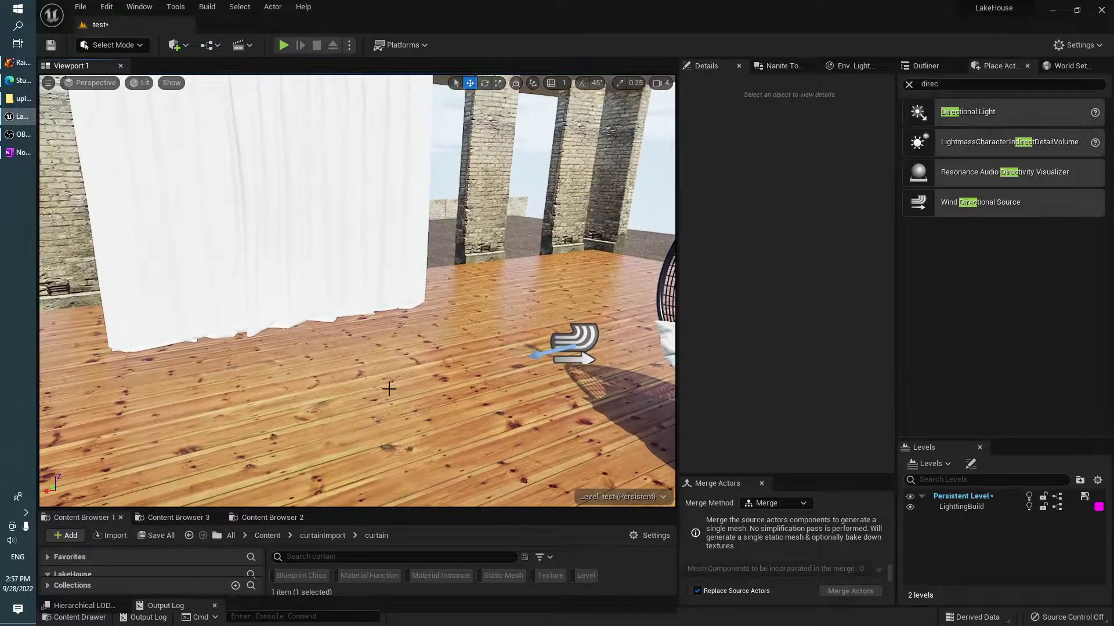
key("F11")
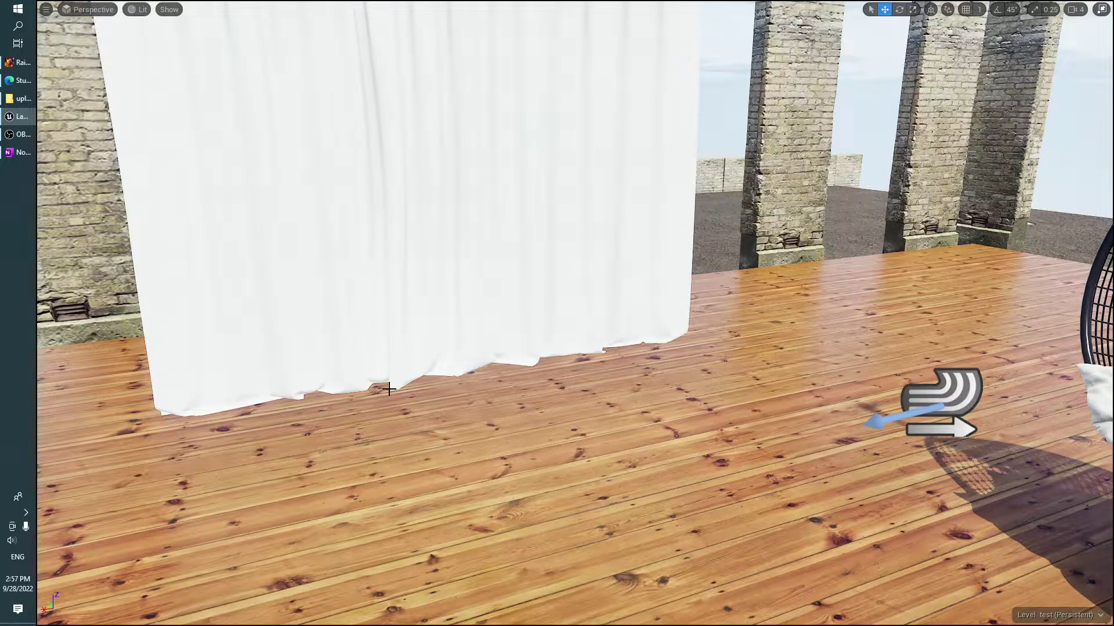
key("alt+p")
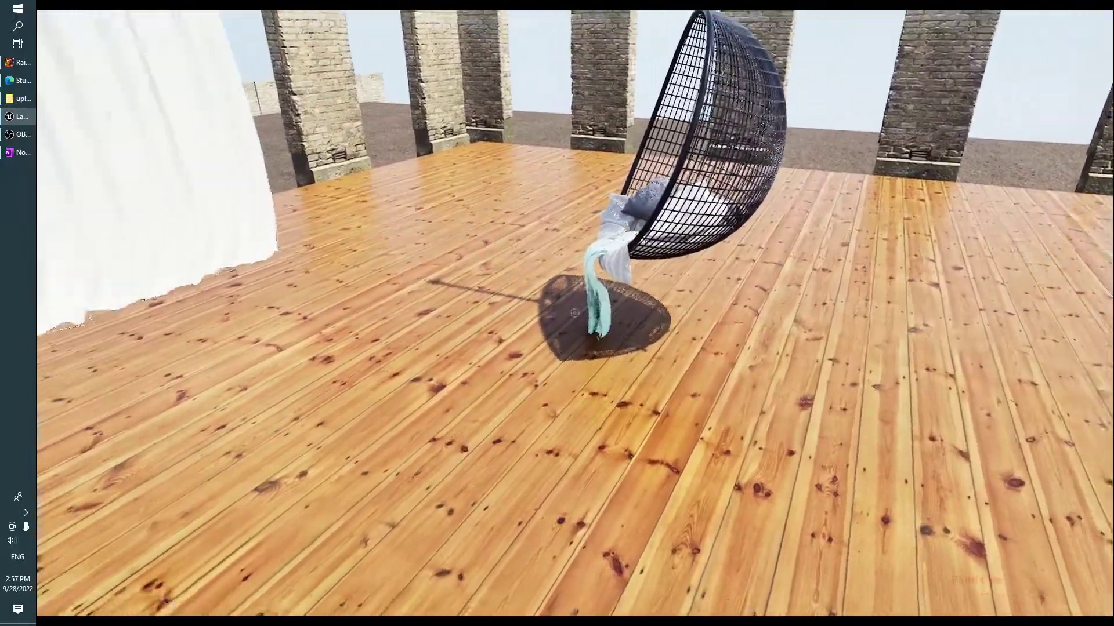
key("Escape")
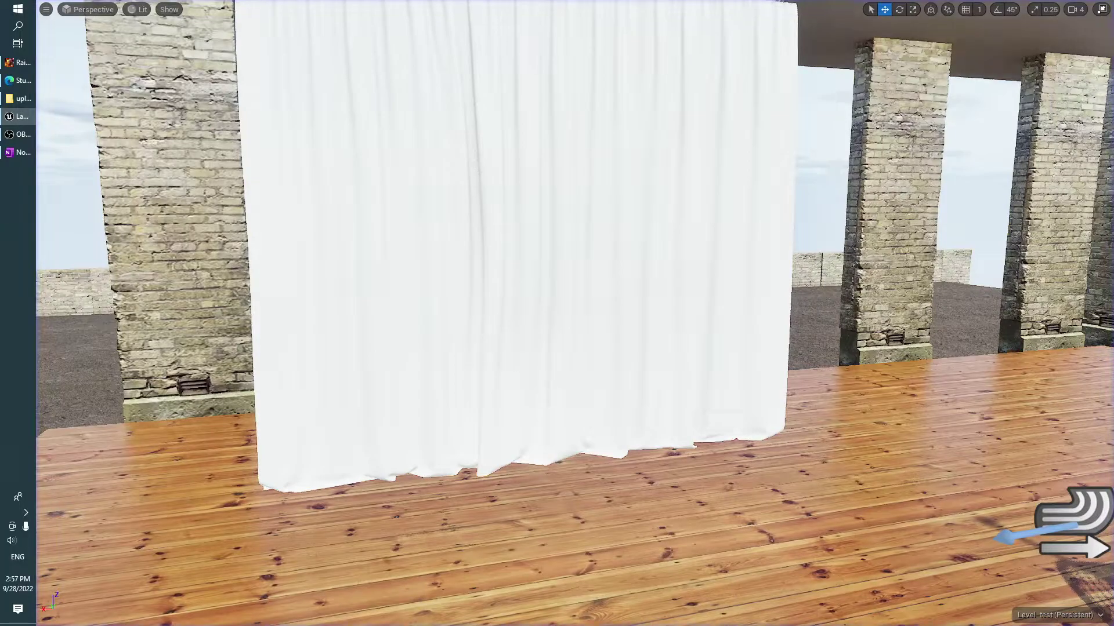
key("F11")
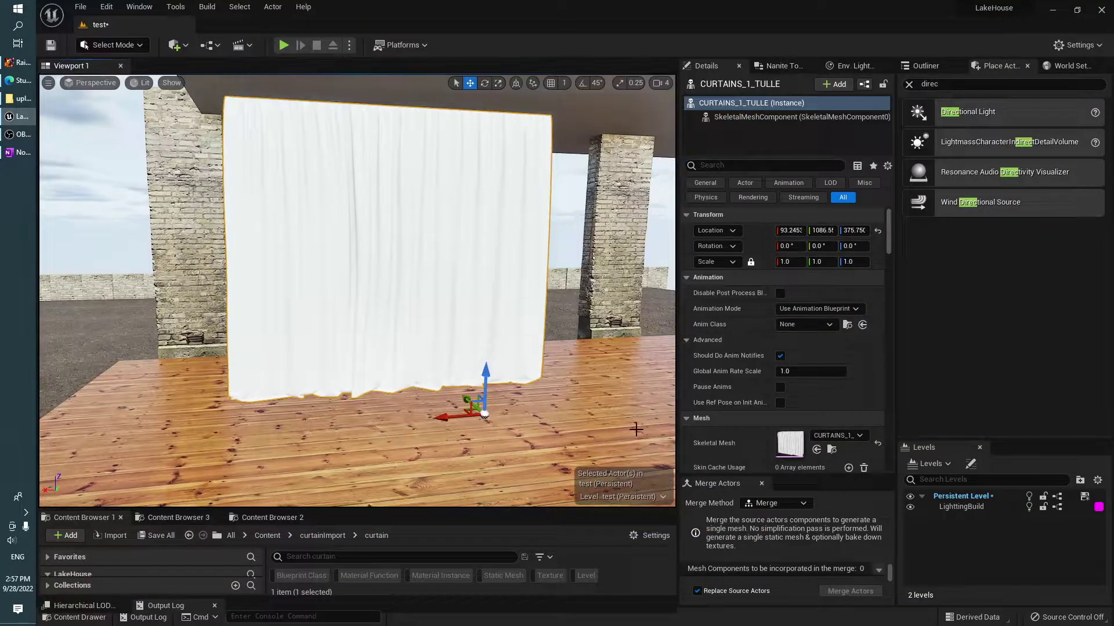
Step: Open CURTAINS_1_TULLE and inspect its ChaosClothConfig mass, material and edge stiffness properties
left_click_drag(444, 510, 443, 365)
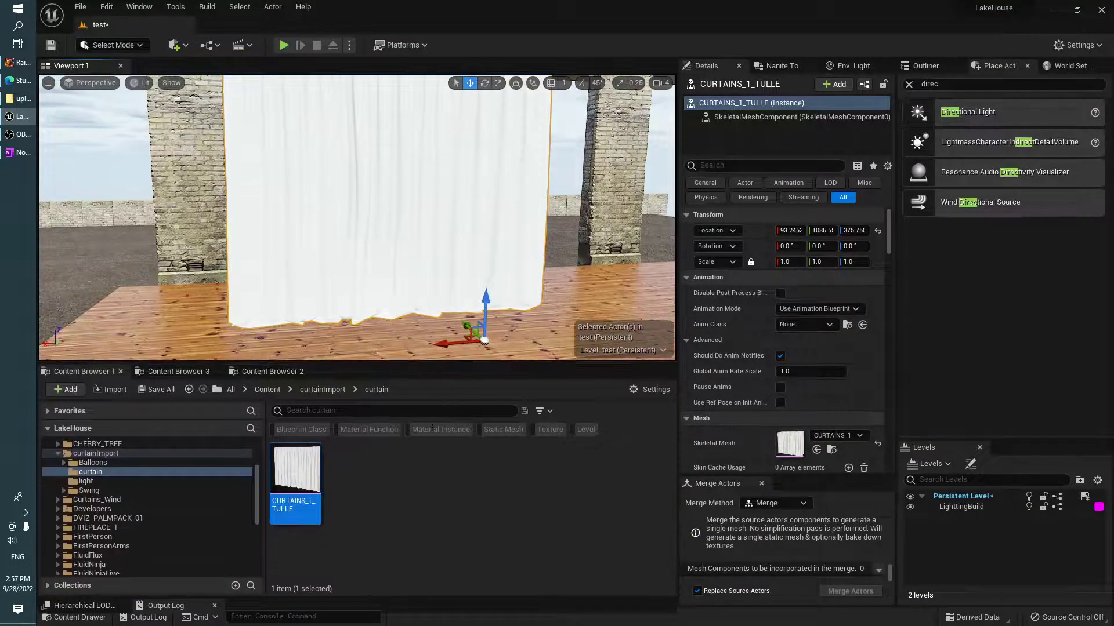
double_click(318, 469)
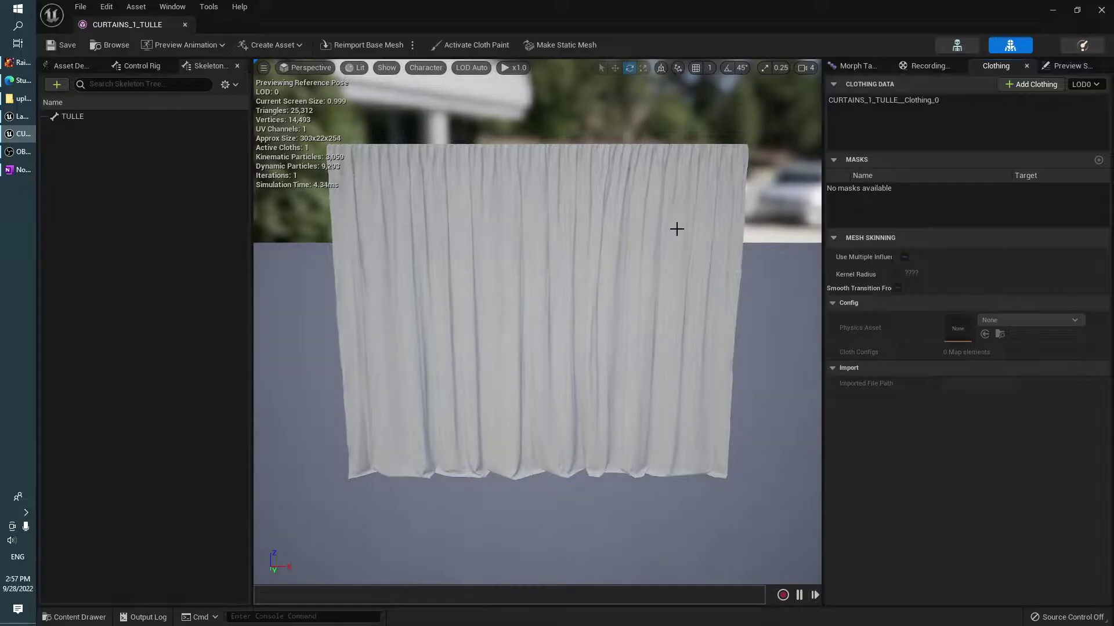
left_click(894, 99)
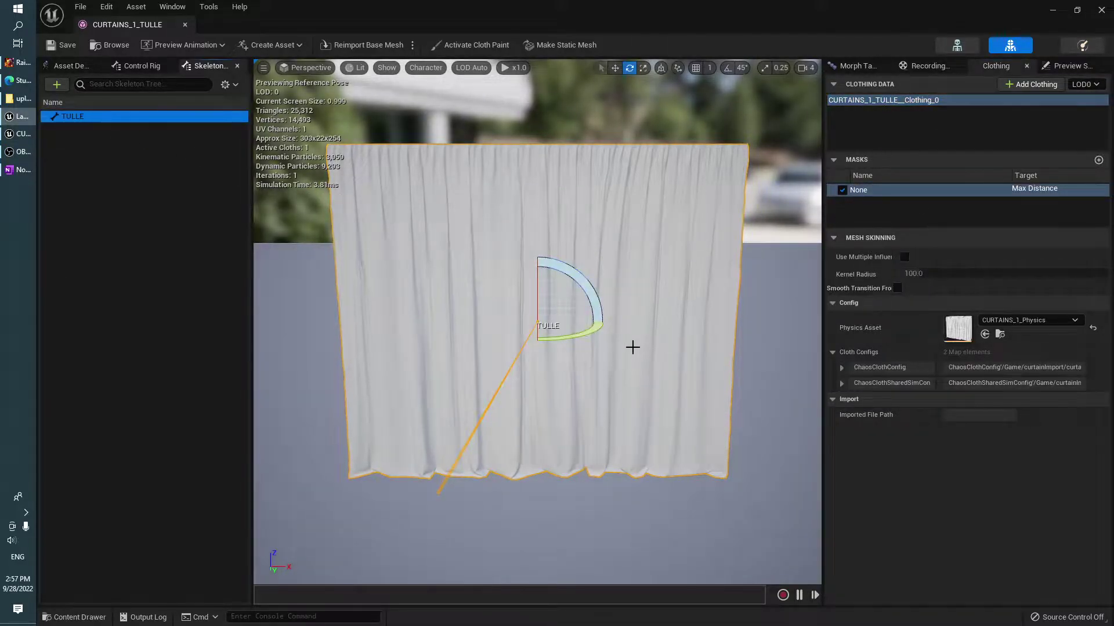
left_click(841, 368)
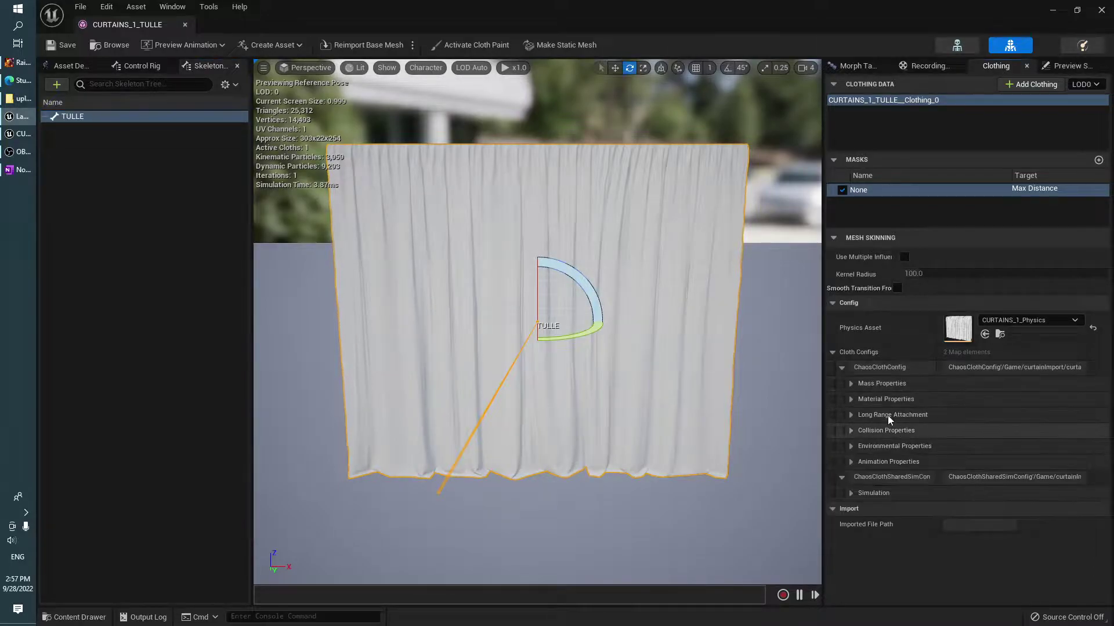
left_click(857, 384)
left_click(876, 463)
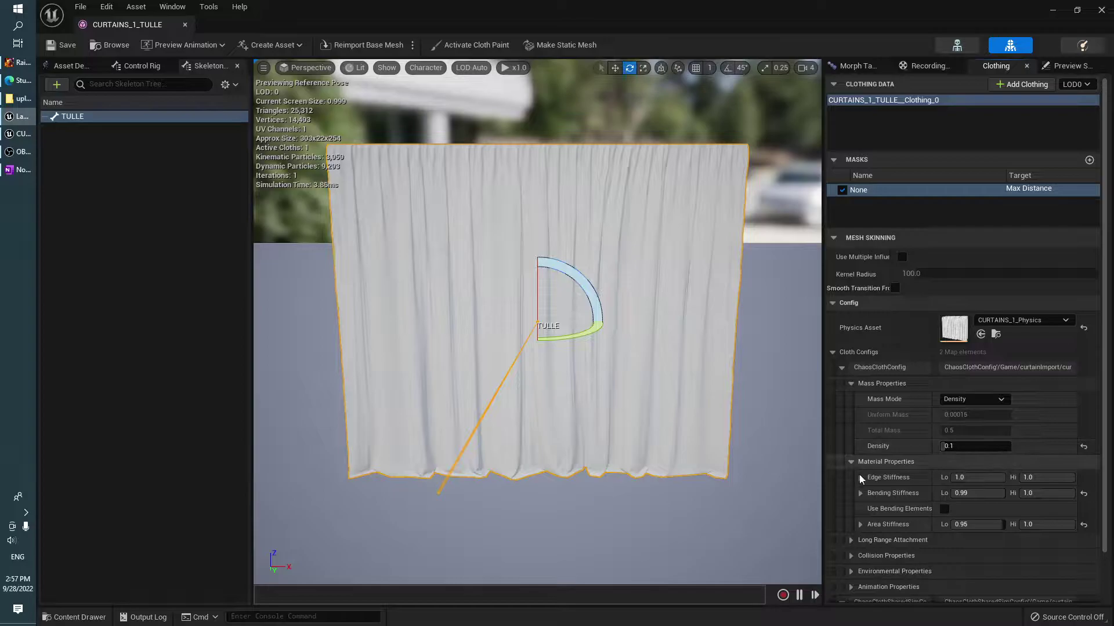
left_click(861, 478)
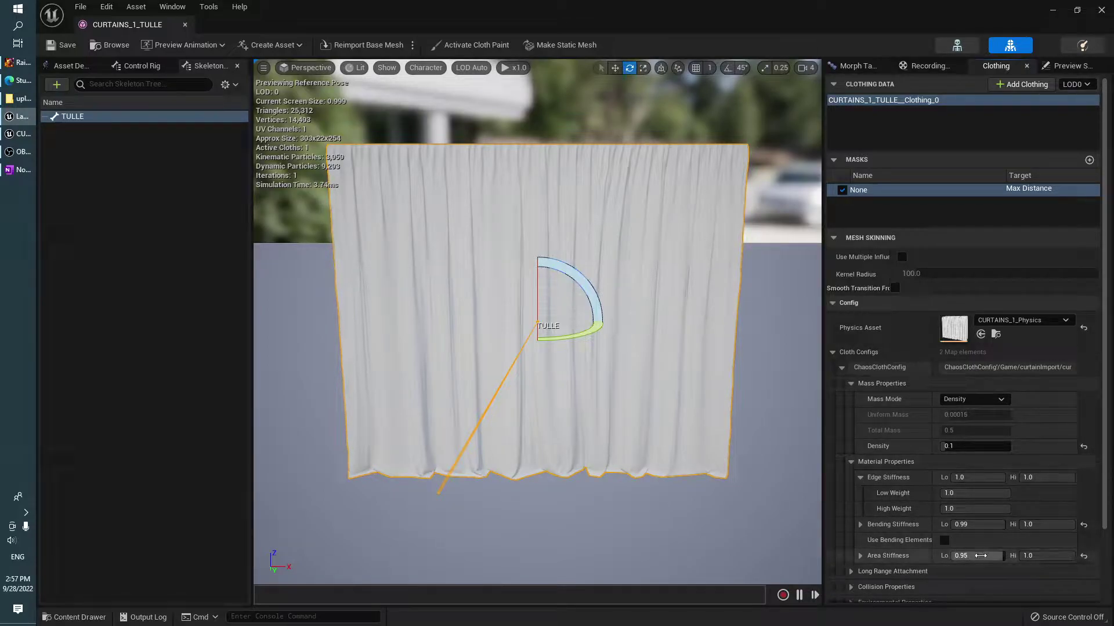
Step: Compare against the fabric-value notes, check preview scene and recording settings, and close the asset editor
left_click(7, 170)
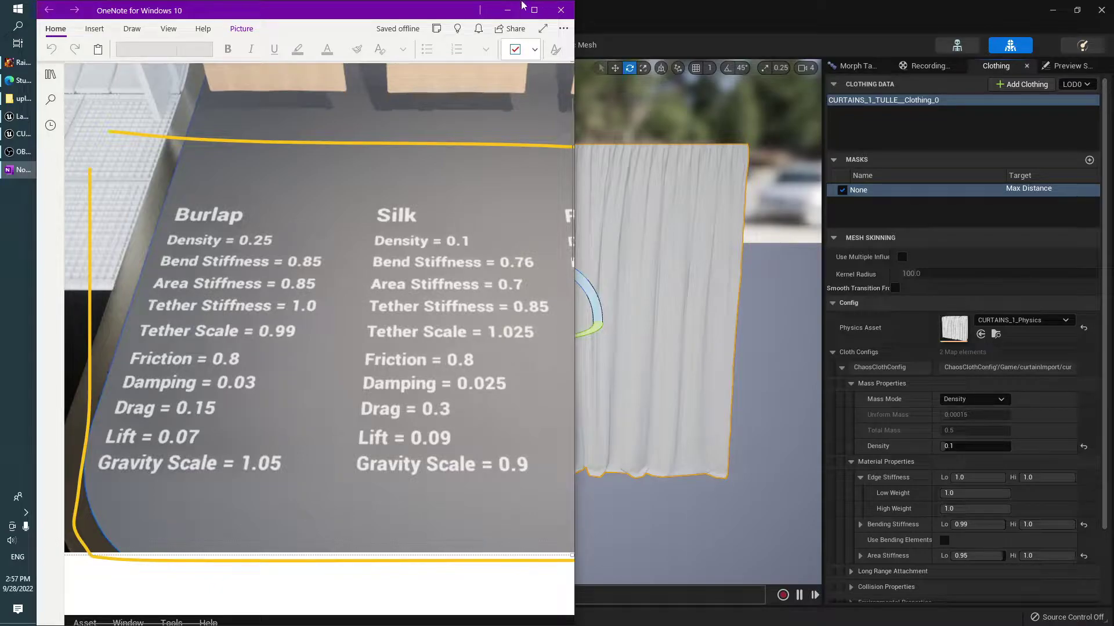
left_click(509, 9)
left_click(1067, 66)
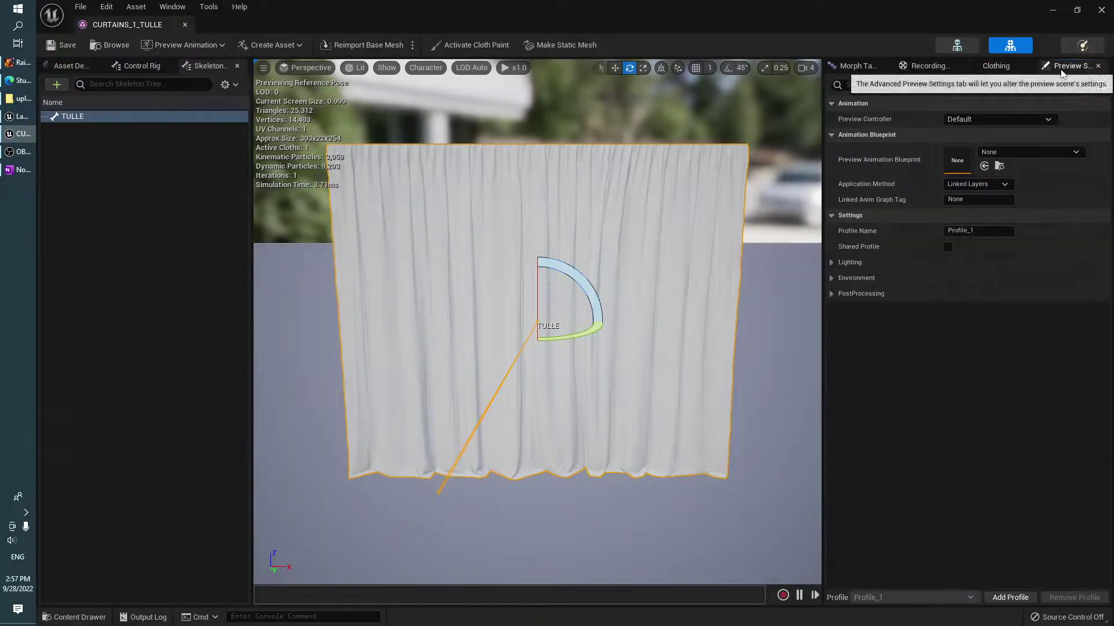
left_click(929, 70)
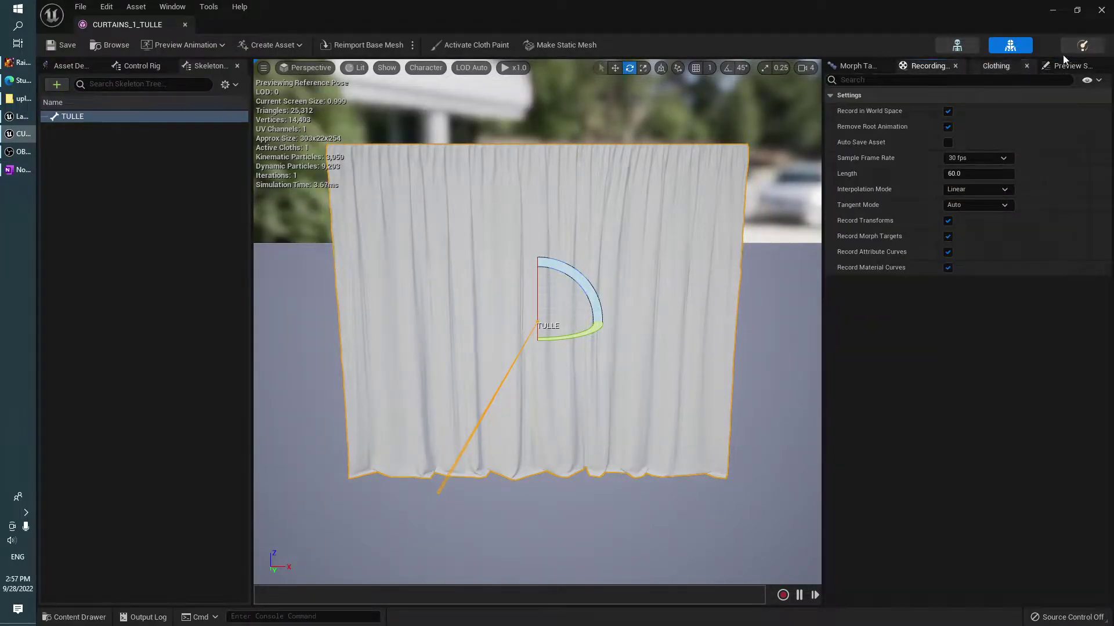
left_click(1102, 10)
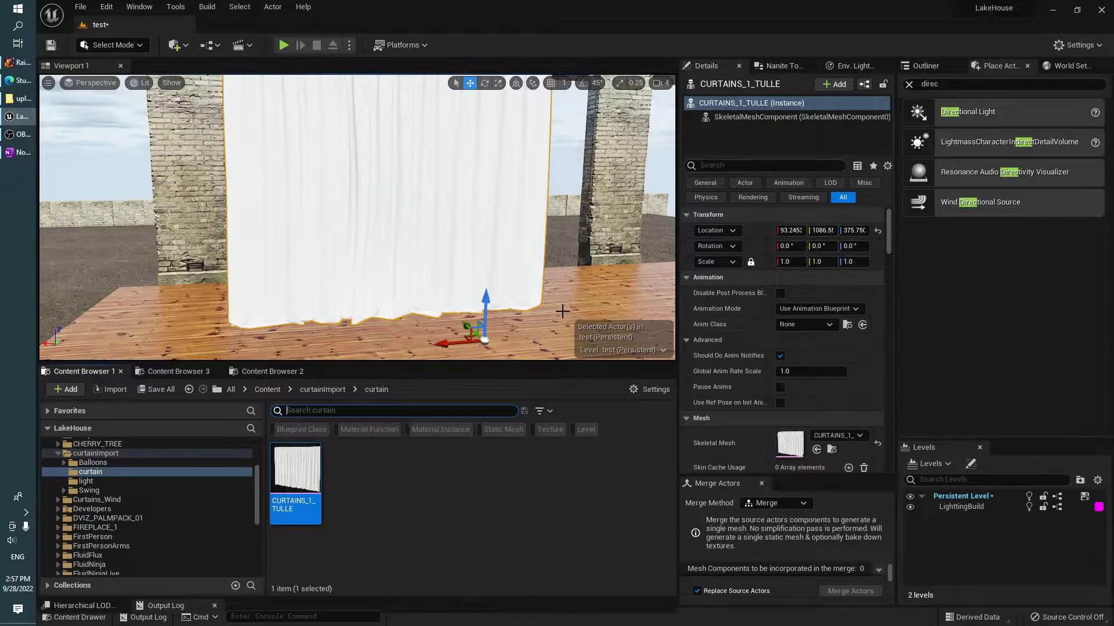
Step: Alt-drag tulle curtain copies along X and Y to frame both sides of the swing chair
mouse_move(562, 311)
right_mouse_down()
mouse_move(615, 325)
mouse_move(598, 314)
right_mouse_up()
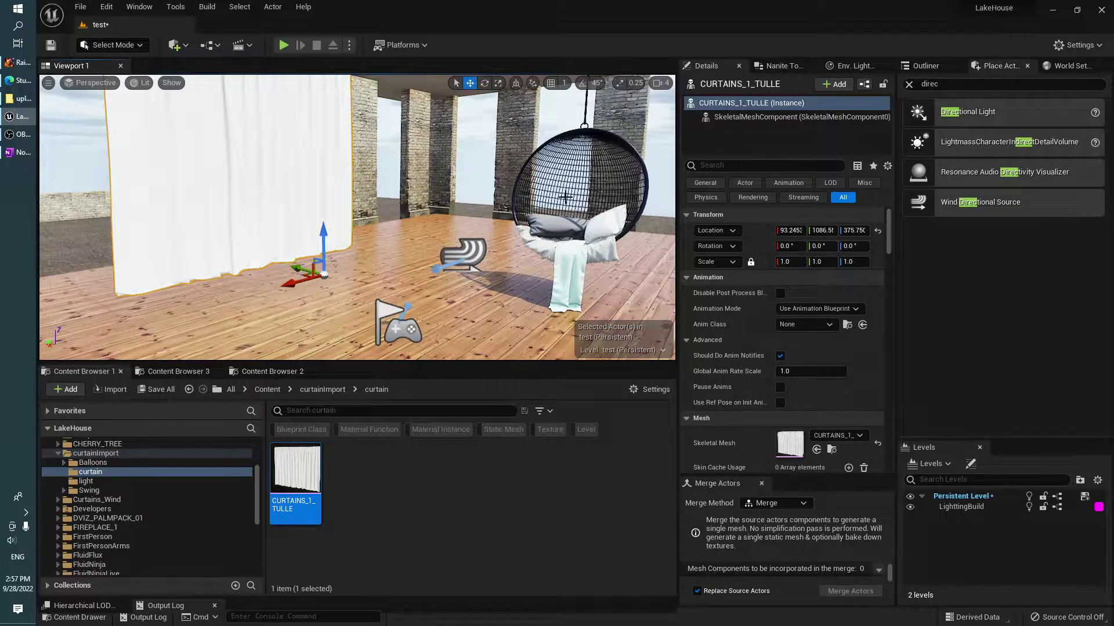
right_click_drag(565, 197, 440, 273)
mouse_move(394, 273)
left_mouse_down()
mouse_move(299, 283)
mouse_move(549, 251)
left_mouse_up()
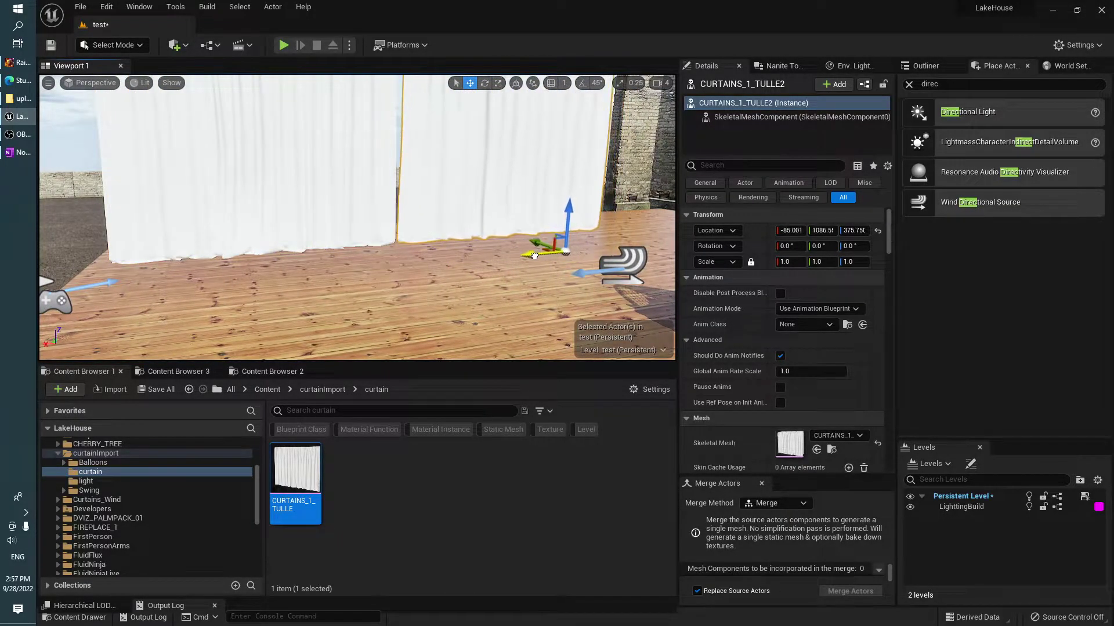
right_click_drag(534, 255, 520, 279)
right_click_drag(385, 287, 347, 285)
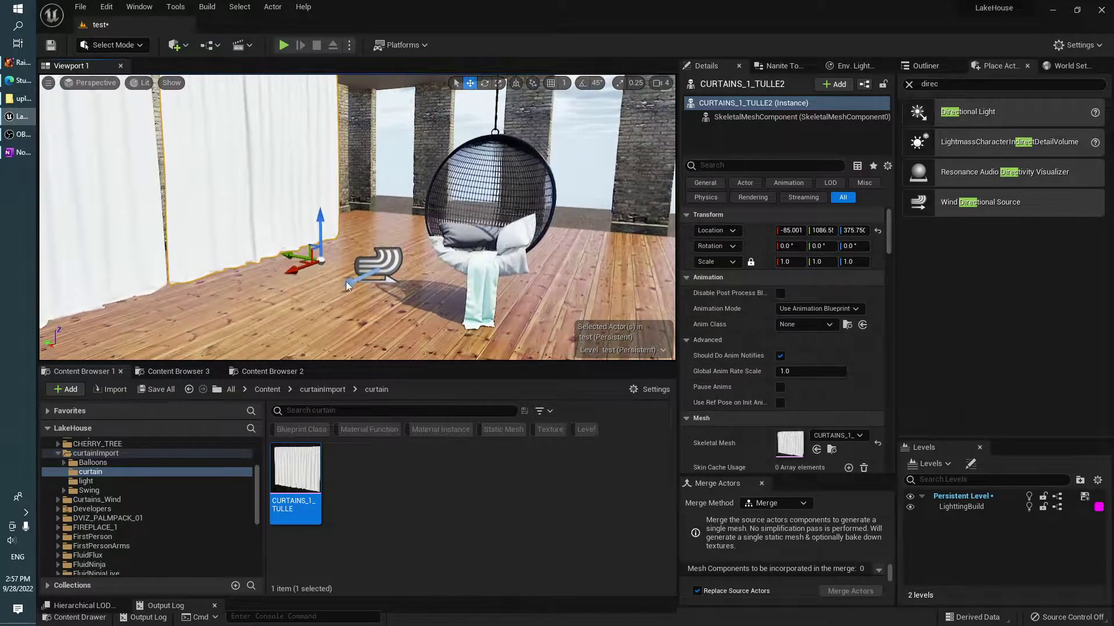
mouse_move(383, 267)
left_mouse_down("shift")
mouse_move(192, 220)
mouse_move(477, 332)
left_mouse_up("shift")
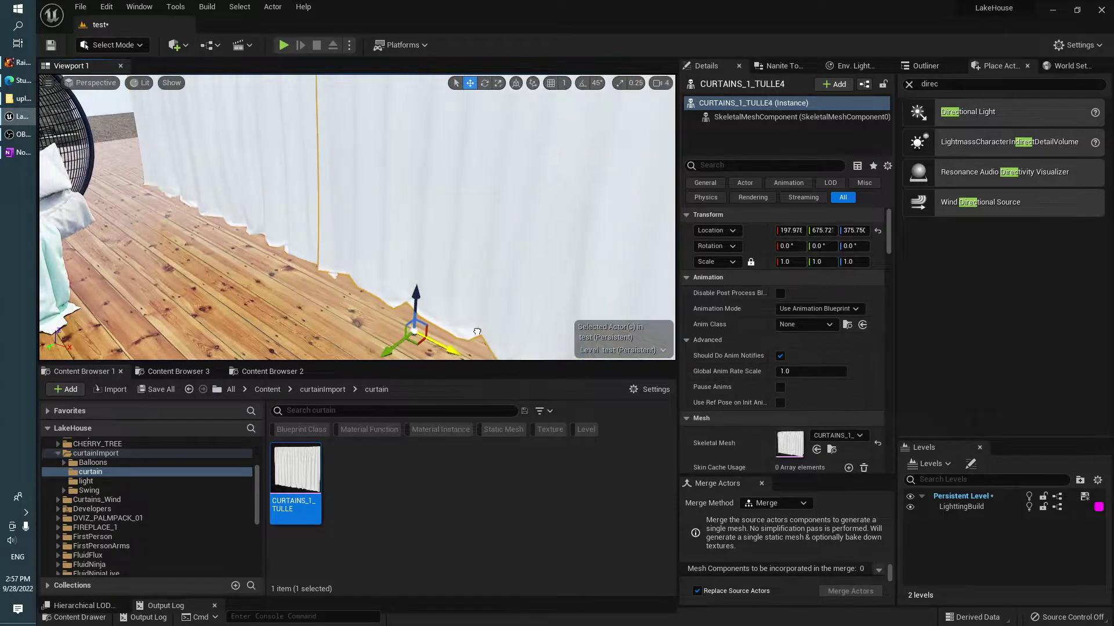
mouse_move(436, 349)
right_mouse_down()
mouse_move(406, 331)
mouse_move(423, 352)
mouse_move(447, 352)
mouse_move(429, 352)
right_mouse_up()
Step: Frame the hanging chair and start a full-screen play-test
key("Escape")
key("F11")
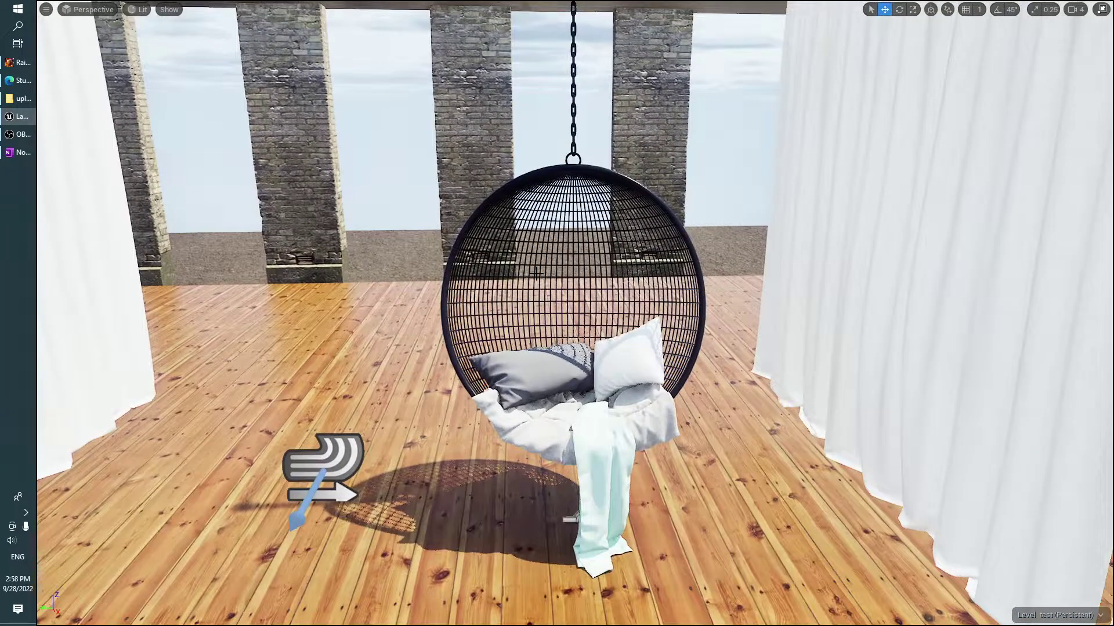
key("alt+p")
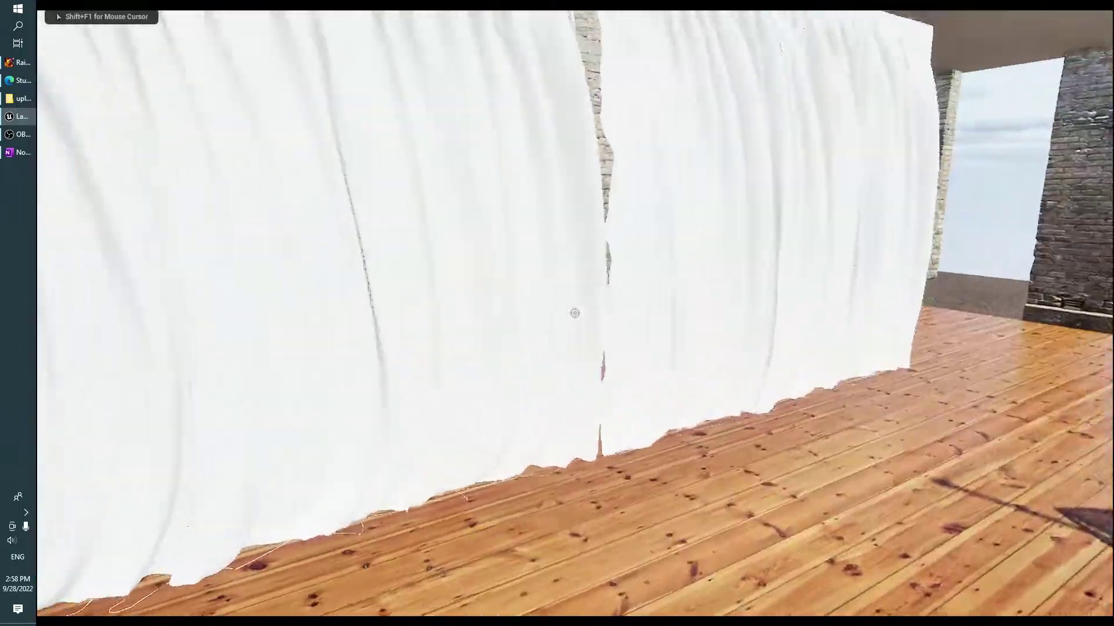
right_click_drag(575, 313, 575, 313)
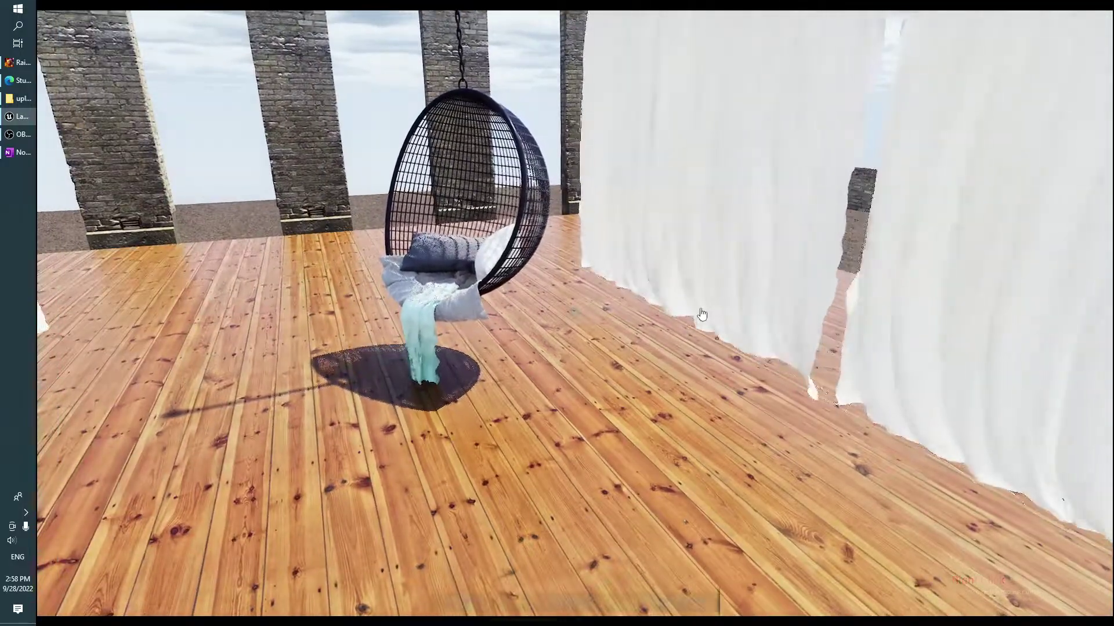
Step: Switch the in-game weather season to Rain Thunderstorm
key("shift+F1")
left_click(577, 603)
left_click(597, 557)
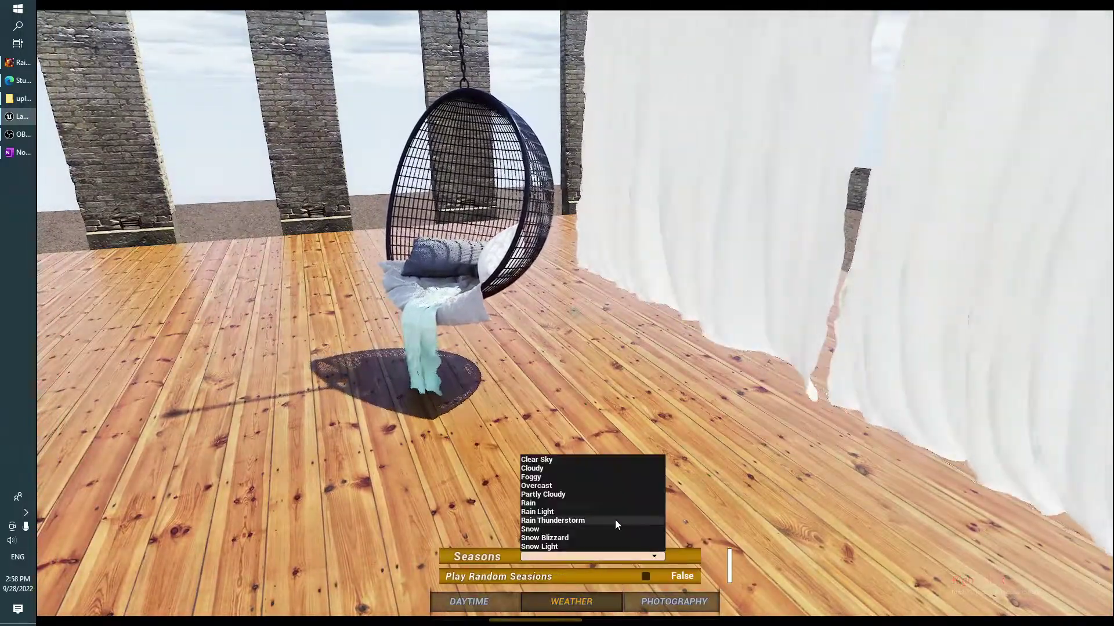
left_click(615, 520)
Step: Change the season to Snow Blizzard and walk up to watch the curtains
right_click_drag(687, 399, 687, 399)
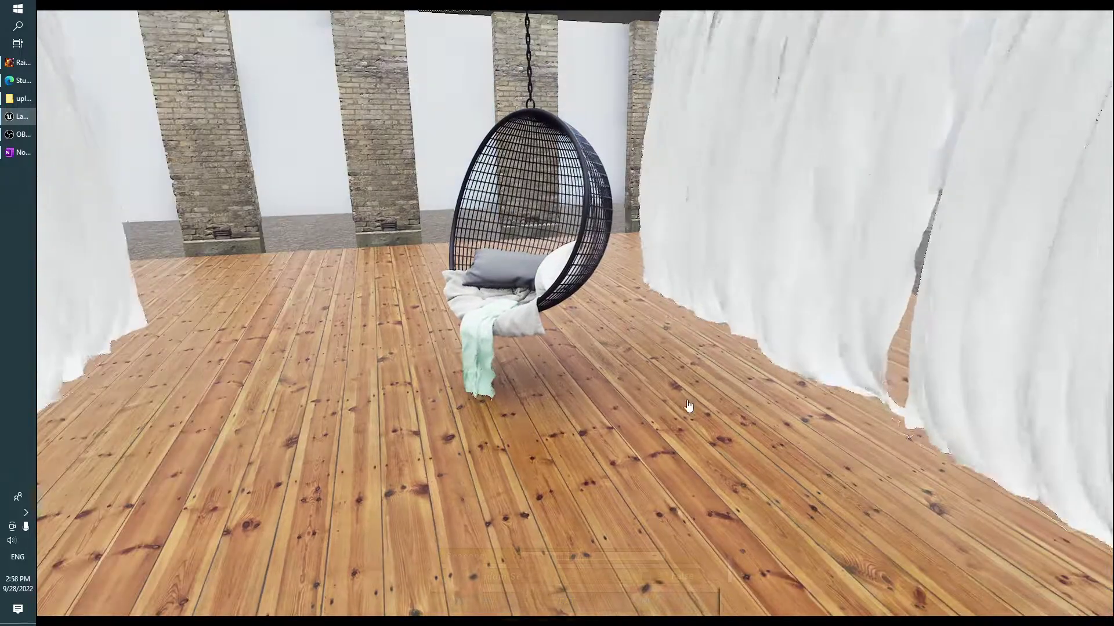
left_click(617, 558)
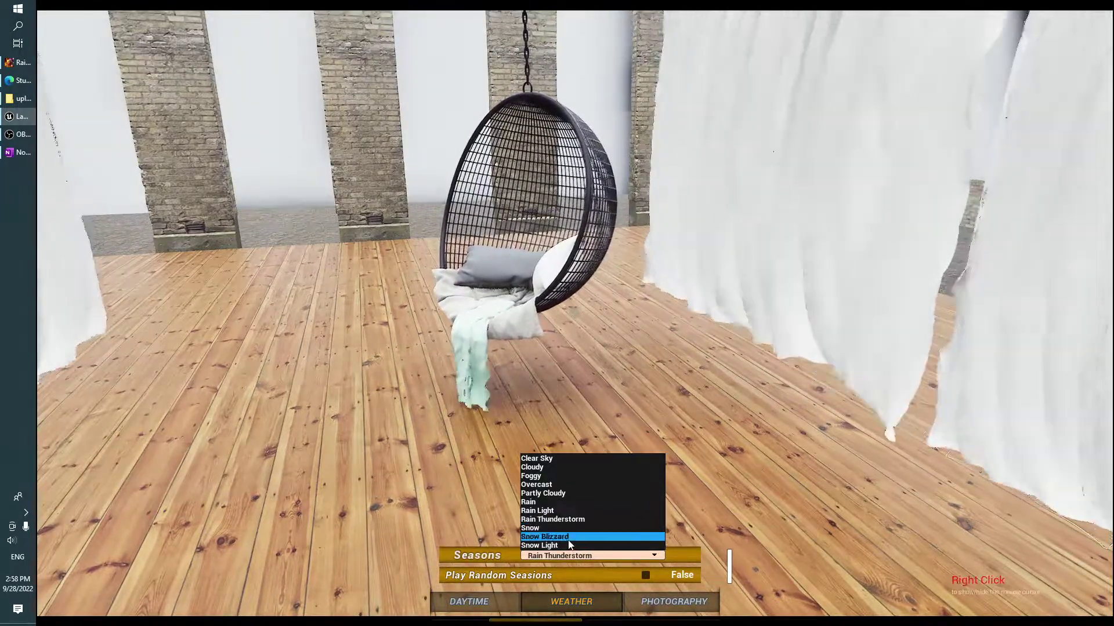
left_click(571, 546)
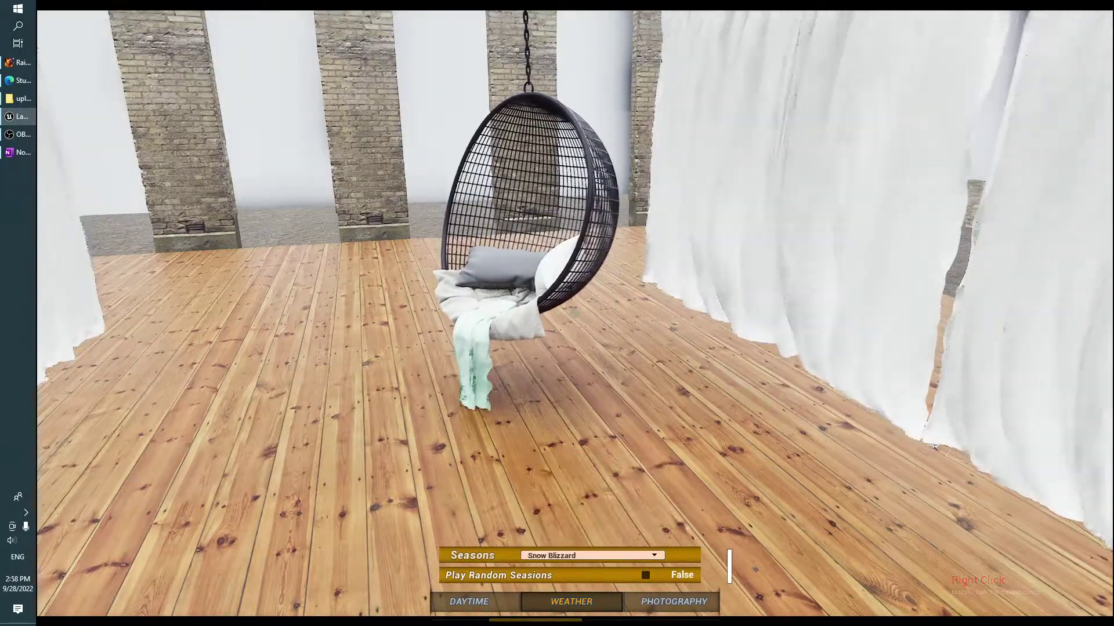
right_click(571, 546)
key("w")
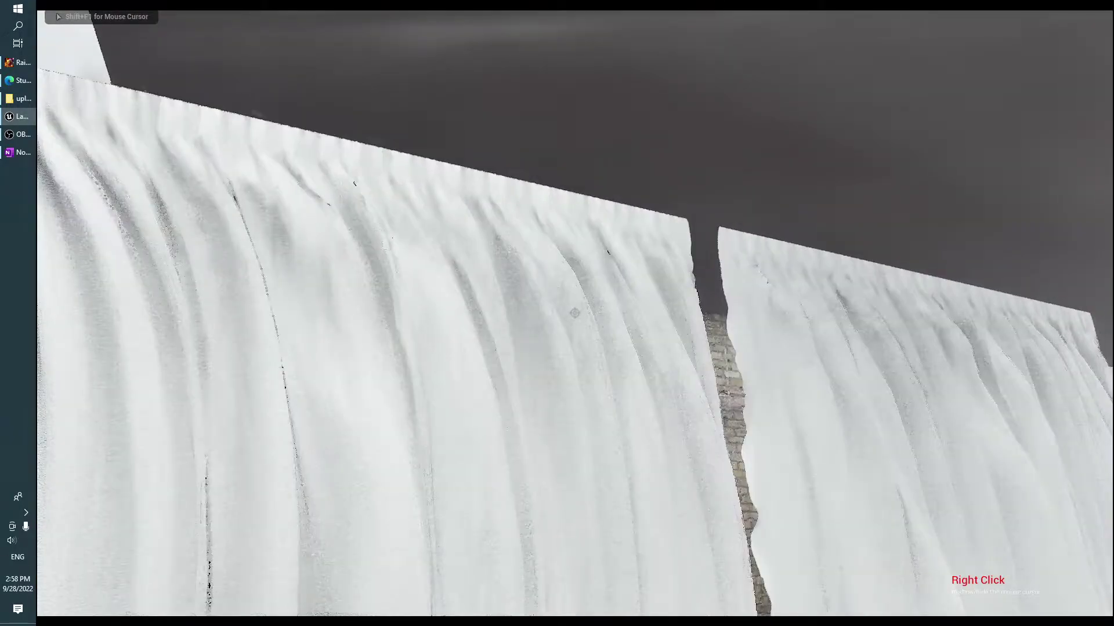
right_click_drag(574, 313, 574, 313)
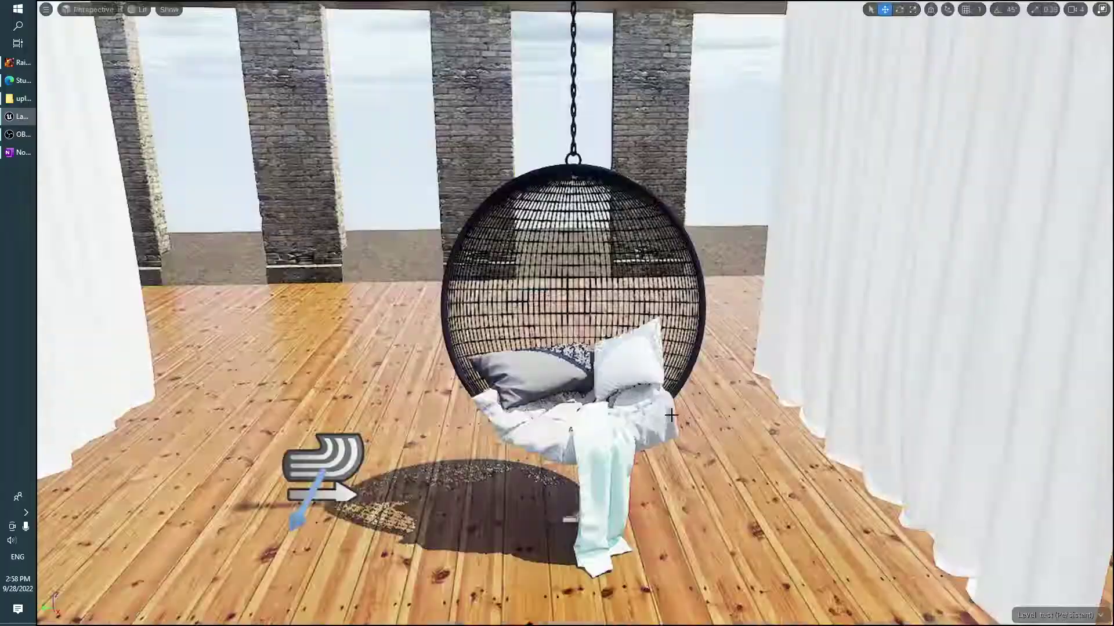